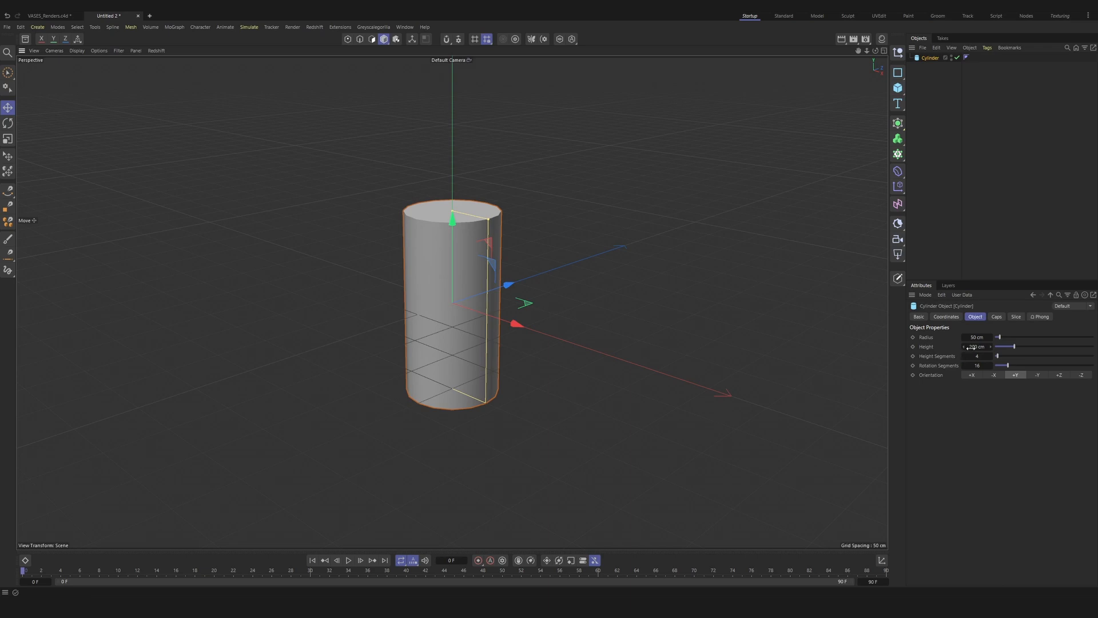
Step: Set the cylinder's height to 110 cm and its radius to 22 cm
{"action": "left_click", "coordinate": [968, 347]}
{"action": "type", "text": "110"}
{"action": "key", "text": "Return"}
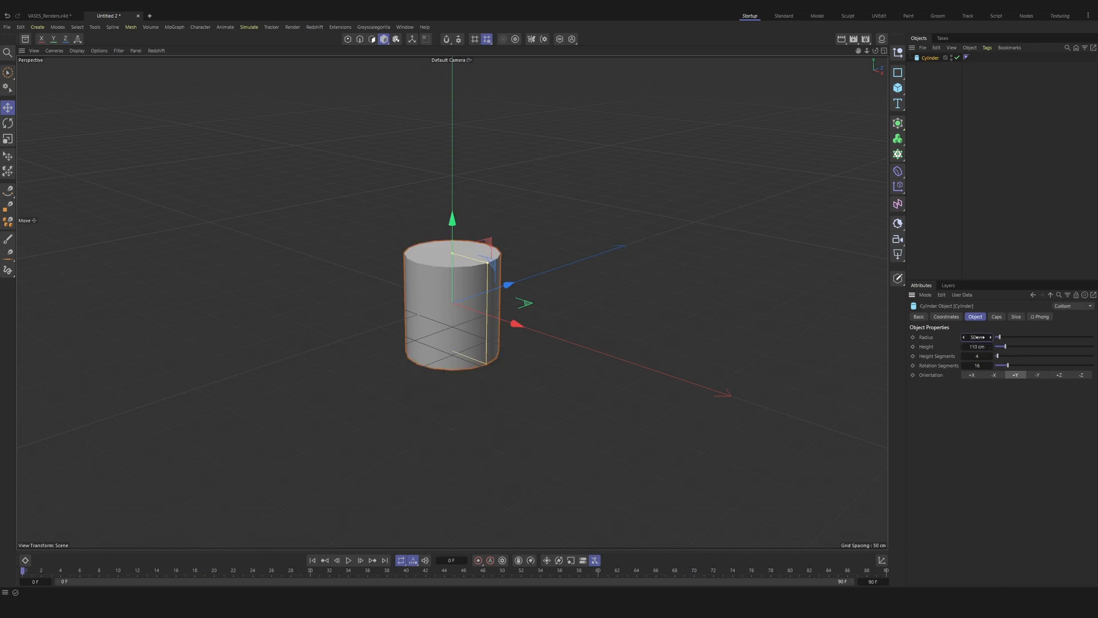
{"action": "type", "text": "22"}
{"action": "key", "text": "Return"}
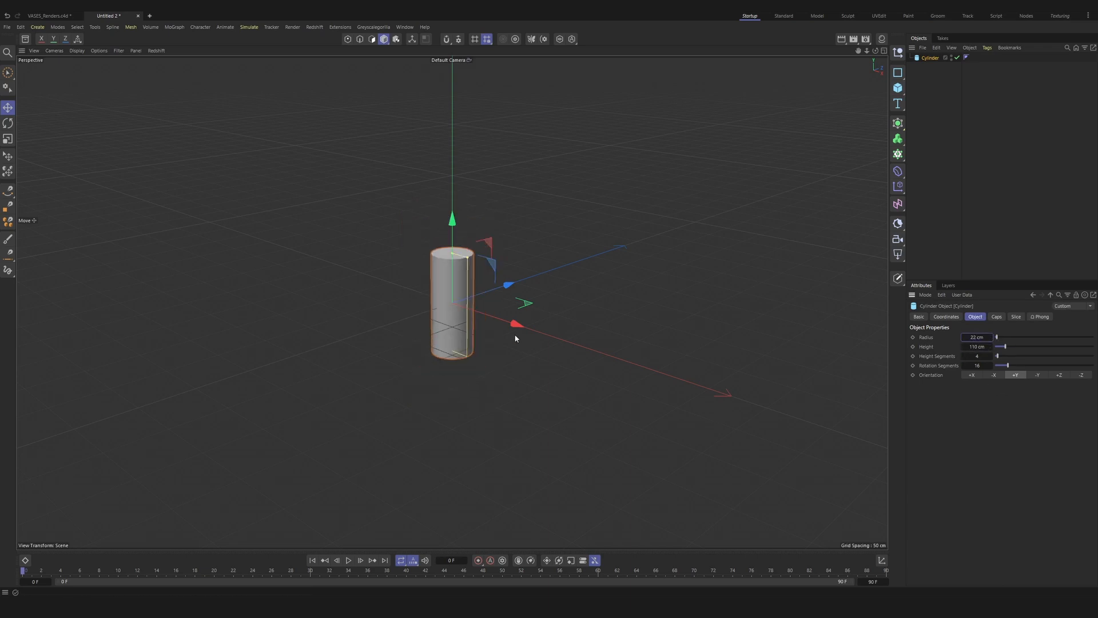
{"action": "scroll", "coordinate": [515, 338], "scroll_direction": "up", "scroll_amount": 3}
Step: Set the cylinder's Y position to 55 cm so that it stands on the ground plane
{"action": "left_click", "coordinate": [946, 316]}
{"action": "left_click", "coordinate": [956, 361]}
{"action": "type", "text": "5"}
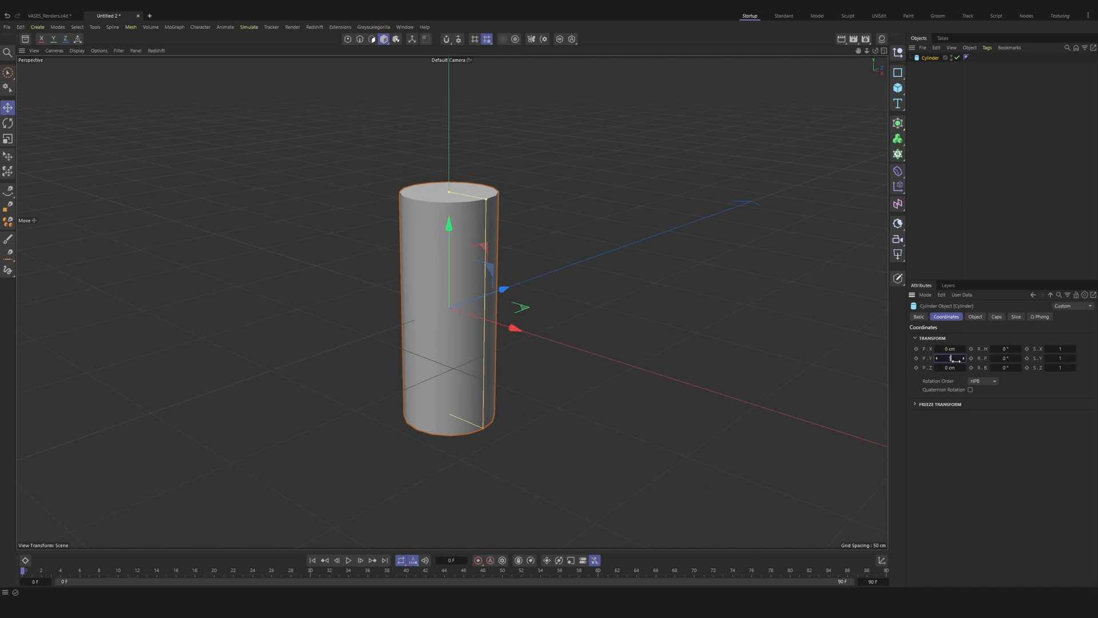
{"action": "type", "text": "5"}
{"action": "key", "text": "Return"}
{"action": "left_click_drag", "start_coordinate": [417, 241], "coordinate": [425, 212], "text": "alt"}
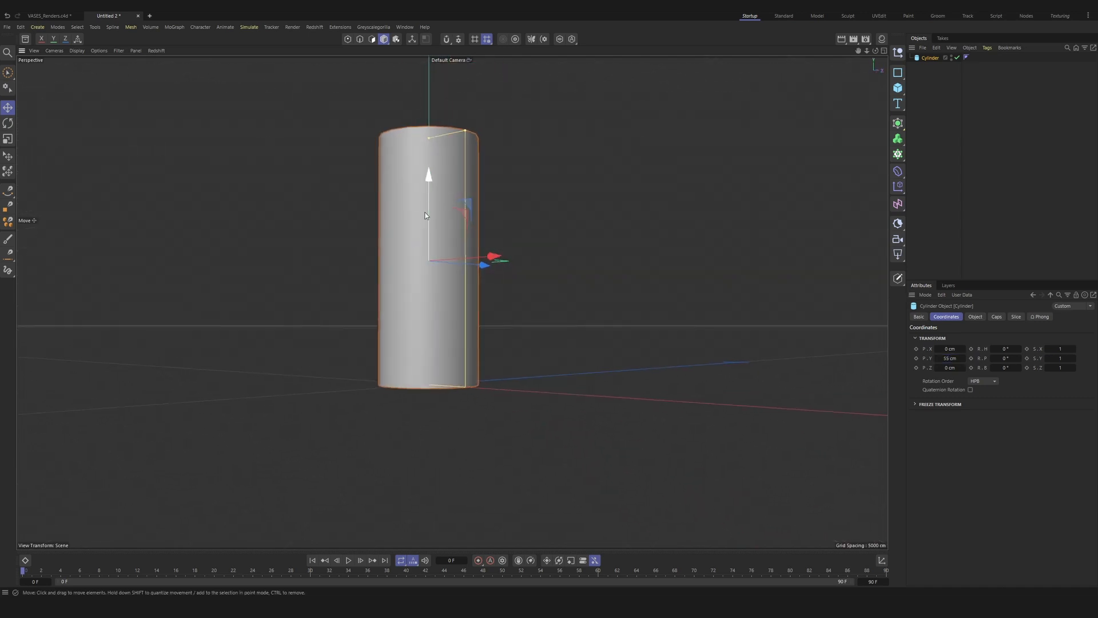
{"action": "middle_click", "coordinate": [425, 215]}
{"action": "middle_click", "coordinate": [431, 294]}
{"action": "left_click_drag", "start_coordinate": [431, 299], "coordinate": [430, 353], "text": "alt"}
Step: Enable the fillet on the cylinder's caps and switch the viewport display to Quick Shading (Lines)
{"action": "left_click", "coordinate": [995, 316]}
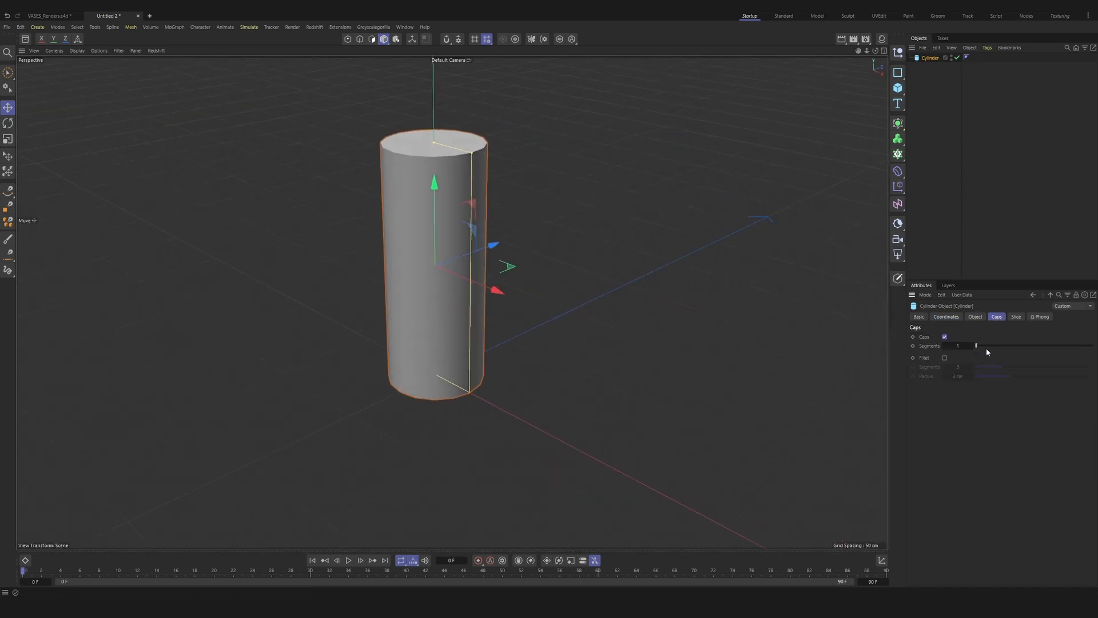
{"action": "left_click", "coordinate": [945, 357]}
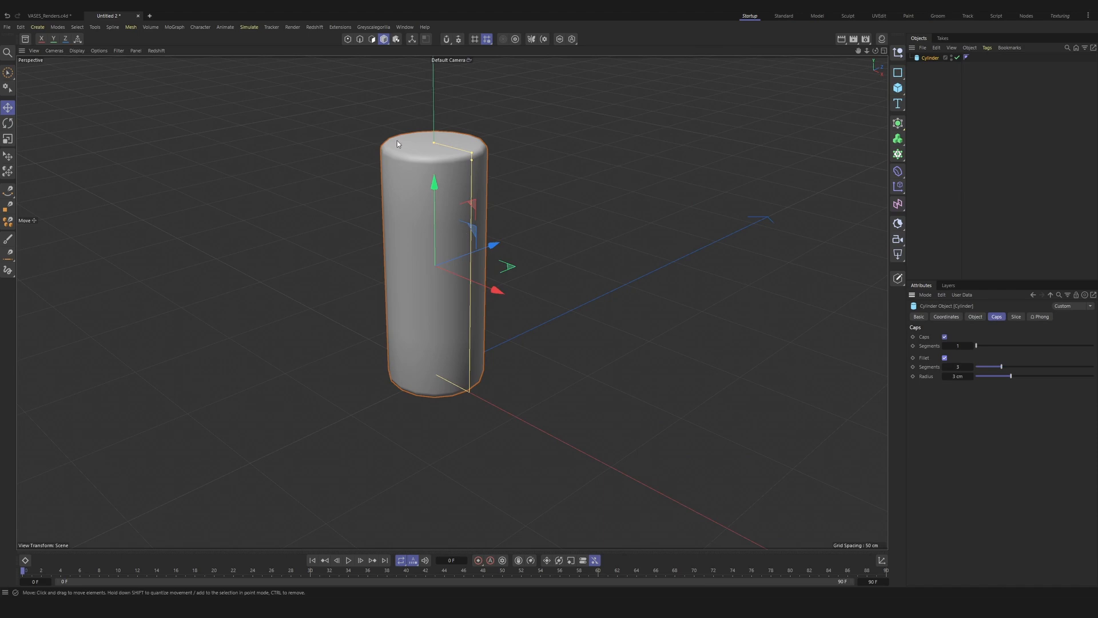
{"action": "left_click", "coordinate": [76, 50]}
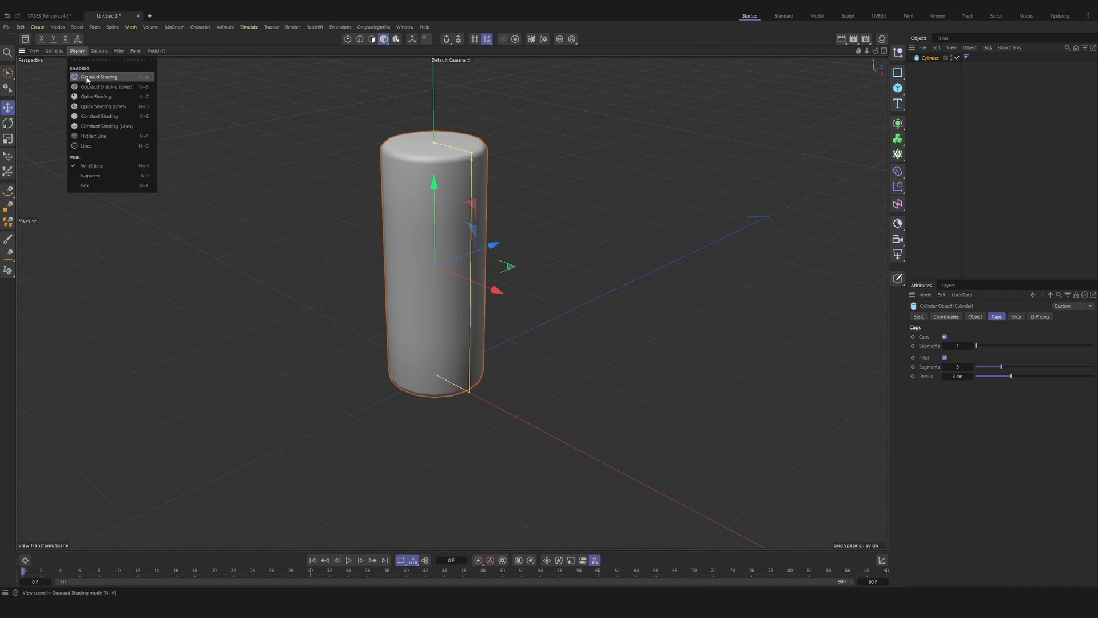
{"action": "left_click", "coordinate": [97, 107]}
{"action": "left_click_drag", "start_coordinate": [422, 187], "coordinate": [416, 147], "text": "alt"}
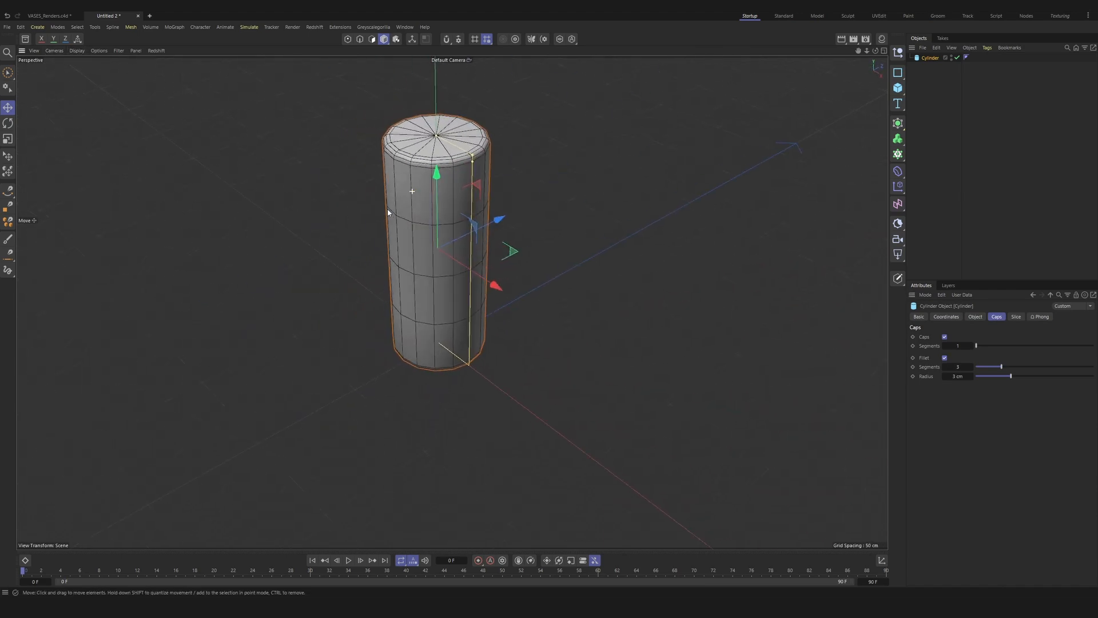
{"action": "left_click", "coordinate": [943, 357]}
{"action": "left_click", "coordinate": [943, 357]}
{"action": "left_click_drag", "start_coordinate": [394, 240], "coordinate": [403, 216], "text": "alt"}
Step: Set both the cylinder's height segments and its rotation segments to 32
{"action": "left_click", "coordinate": [975, 317]}
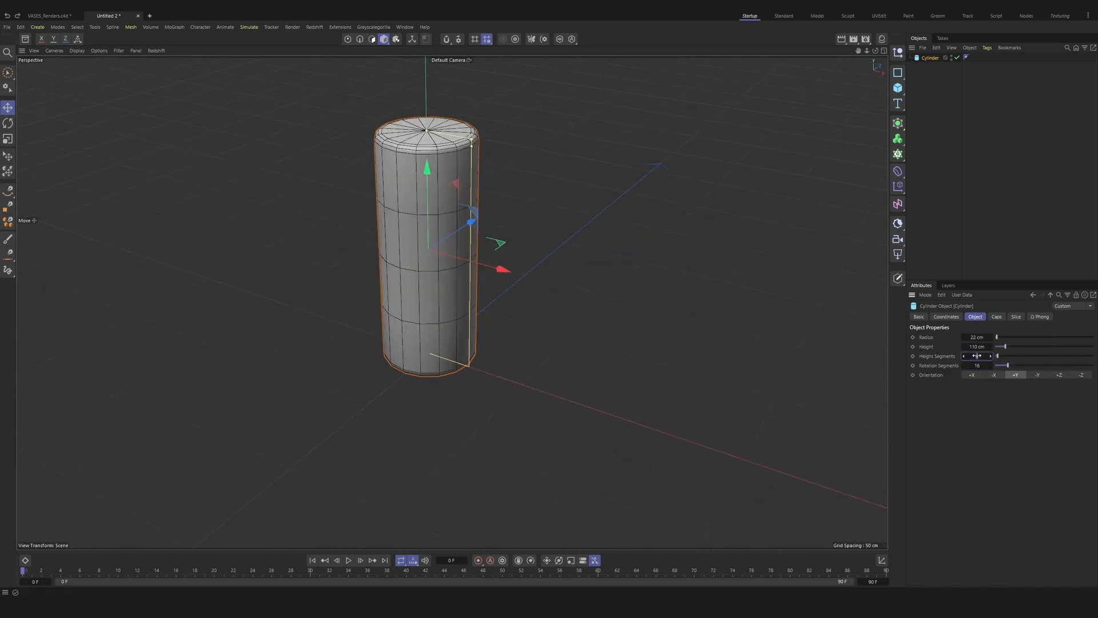
{"action": "left_click_drag", "start_coordinate": [976, 356], "coordinate": [1017, 355]}
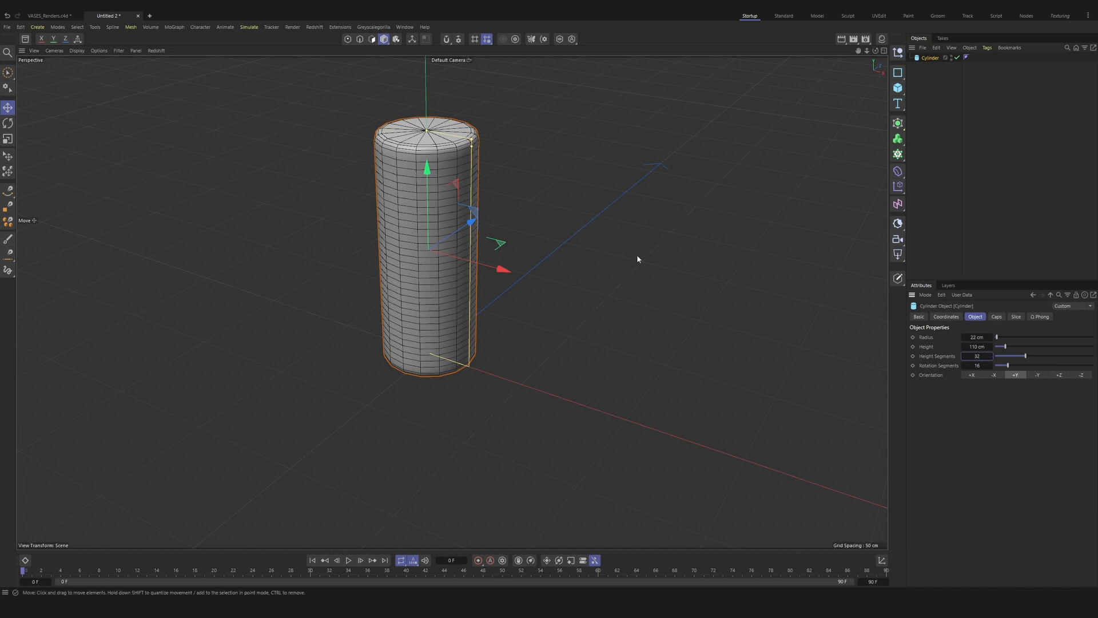
{"action": "left_click_drag", "start_coordinate": [454, 335], "coordinate": [426, 272], "text": "alt"}
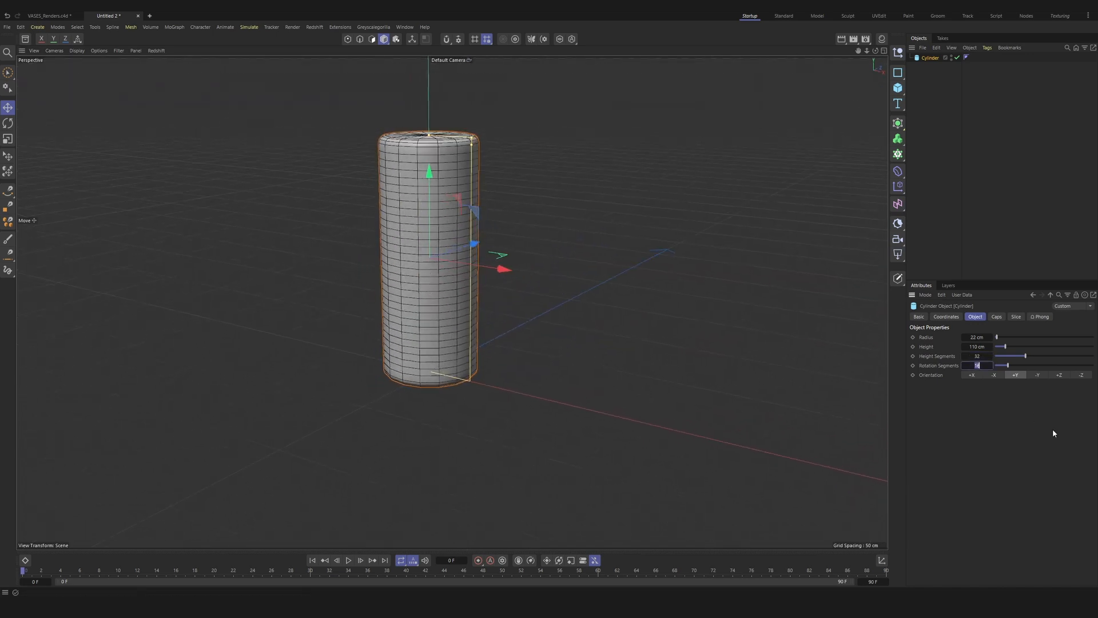
{"action": "type", "text": "32"}
{"action": "key", "text": "Return"}
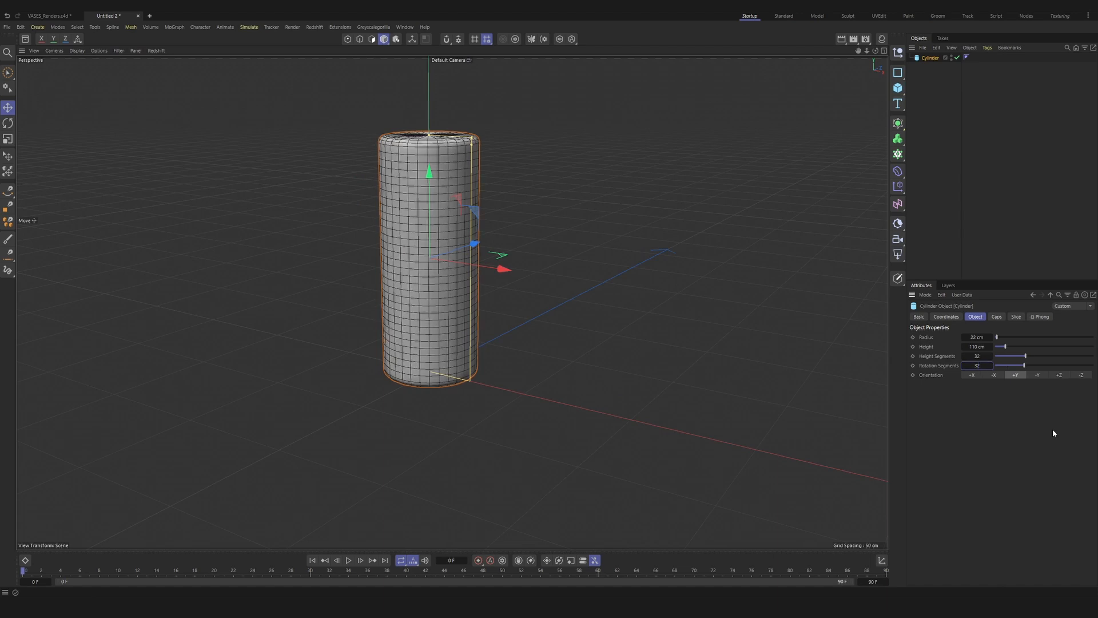
{"action": "left_click_drag", "start_coordinate": [492, 299], "coordinate": [391, 291], "text": "alt"}
Step: Convert the cylinder to an editable polygon object and switch to polygon mode
{"action": "key", "text": "c"}
{"action": "left_click", "coordinate": [371, 39]}
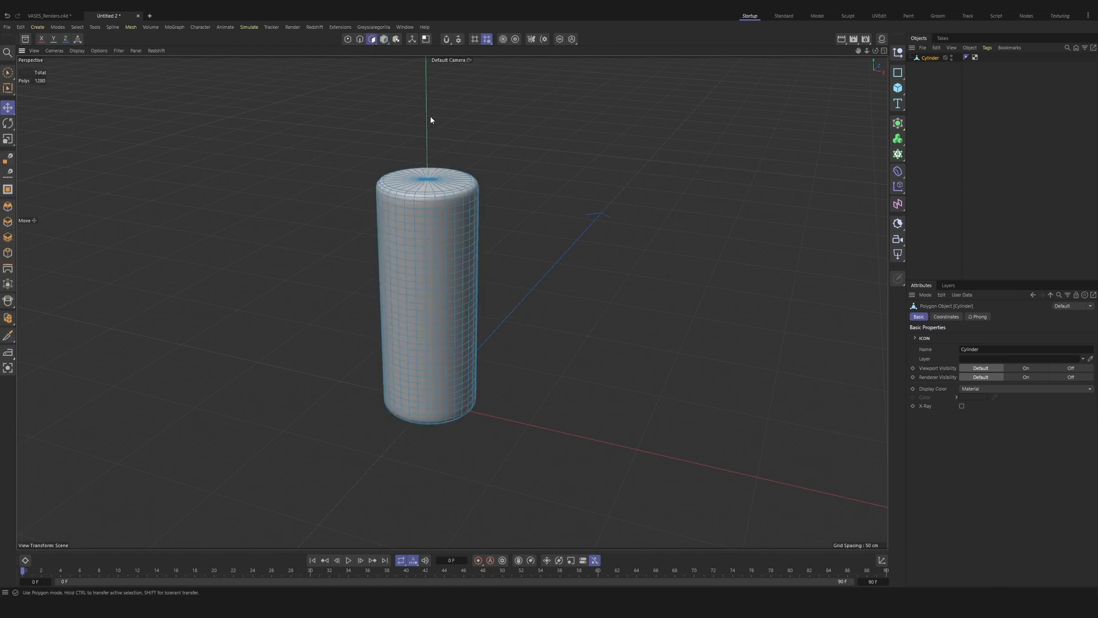
{"action": "mouse_move", "coordinate": [368, 215]}
{"action": "left_mouse_down", "text": "alt"}
{"action": "mouse_move", "coordinate": [419, 221]}
{"action": "mouse_move", "coordinate": [411, 230]}
{"action": "left_mouse_up", "text": "alt"}
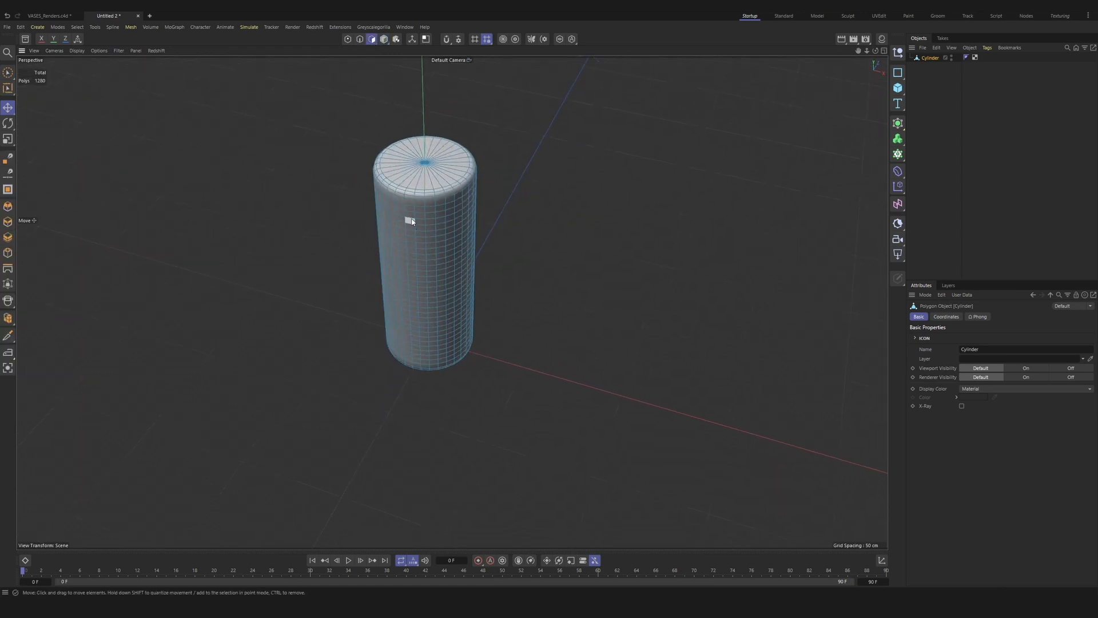
Step: Brush-select all the polygons of the cylinder's flat top cap and delete them
{"action": "key", "text": "9"}
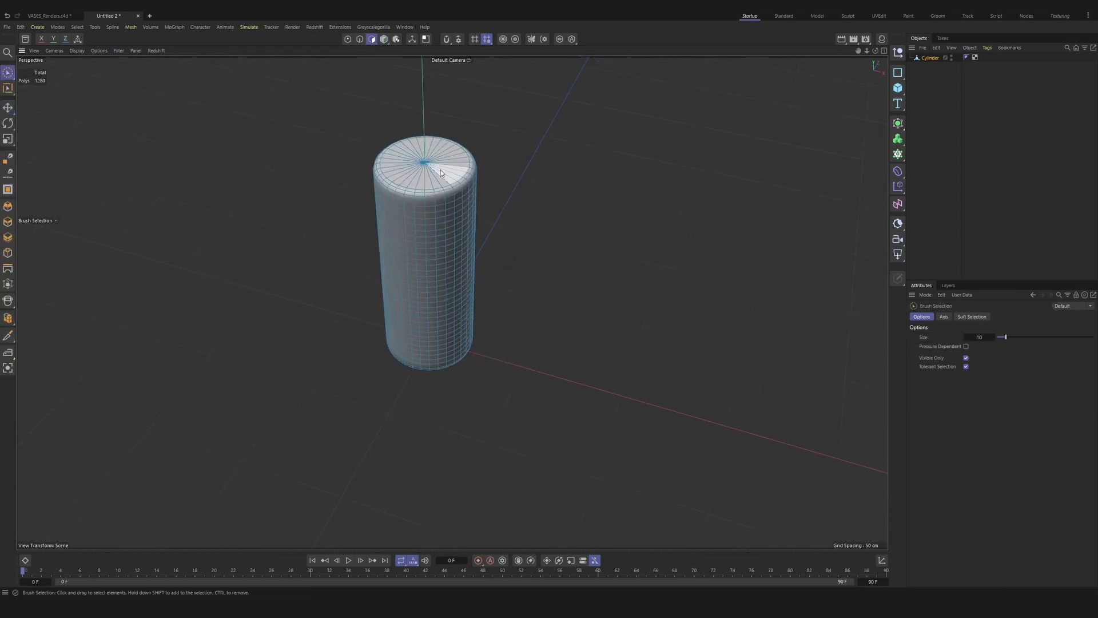
{"action": "left_click_drag", "start_coordinate": [442, 170], "coordinate": [438, 170]}
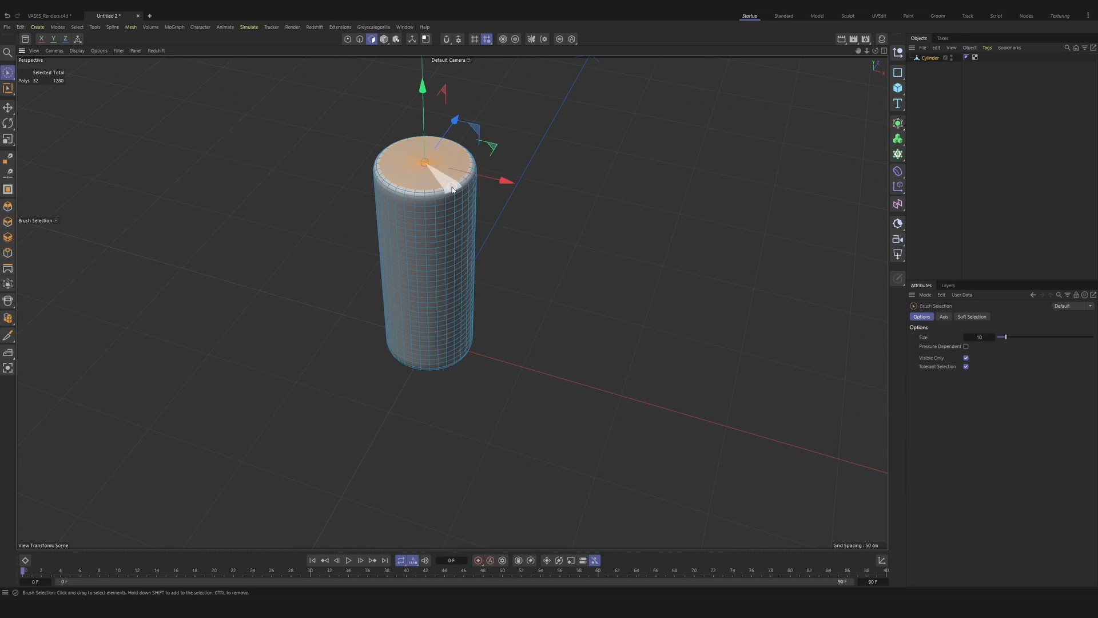
{"action": "key", "text": "Delete"}
{"action": "mouse_move", "coordinate": [448, 285]}
{"action": "left_mouse_down", "text": "alt"}
{"action": "mouse_move", "coordinate": [378, 246]}
{"action": "mouse_move", "coordinate": [458, 313]}
{"action": "mouse_move", "coordinate": [438, 378]}
{"action": "mouse_move", "coordinate": [445, 275]}
{"action": "mouse_move", "coordinate": [360, 298]}
{"action": "mouse_move", "coordinate": [382, 360]}
{"action": "mouse_move", "coordinate": [415, 290]}
{"action": "mouse_move", "coordinate": [430, 299]}
{"action": "left_mouse_up", "text": "alt"}
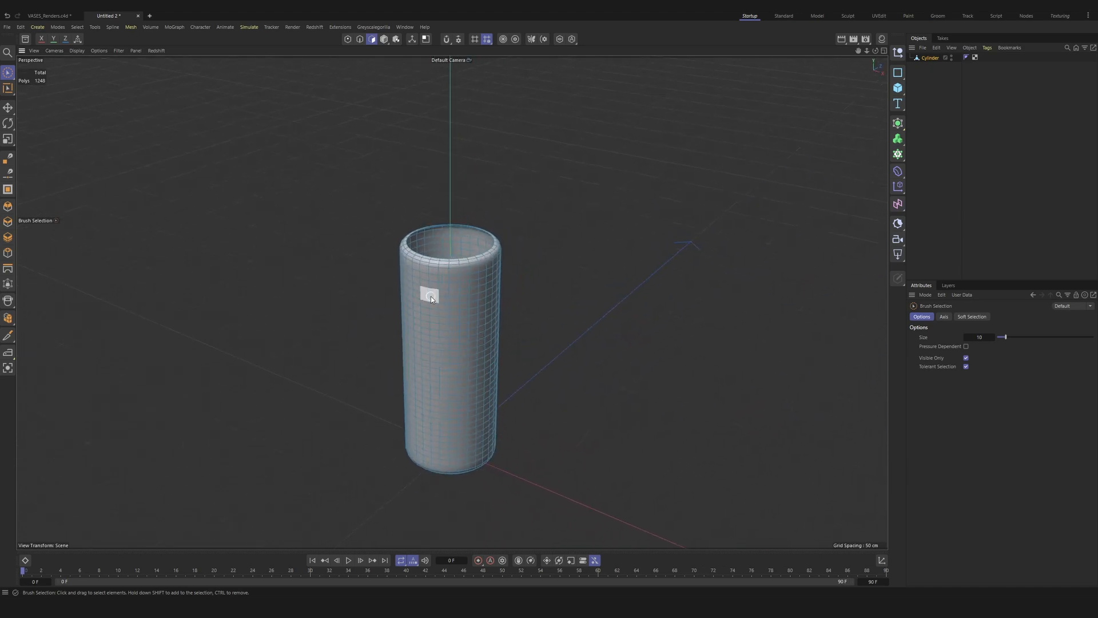
Step: Add a Thicken generator to the scene and make the cylinder its child
{"action": "key", "text": "e"}
{"action": "left_click", "coordinate": [946, 118]}
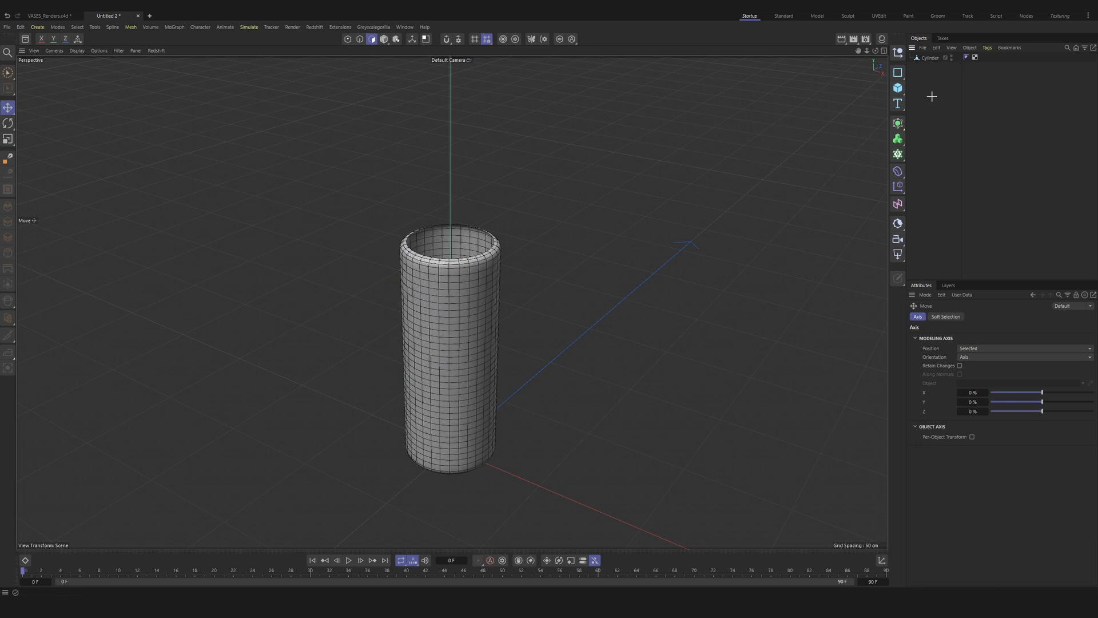
{"action": "key", "text": "shift+c"}
{"action": "type", "text": "th"}
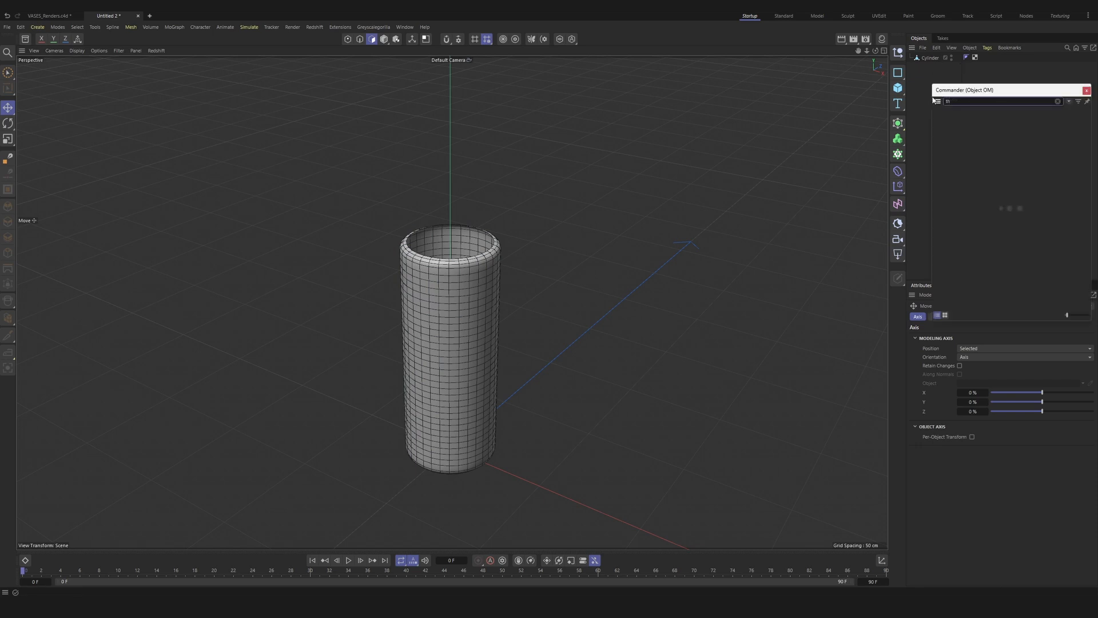
{"action": "type", "text": "ick"}
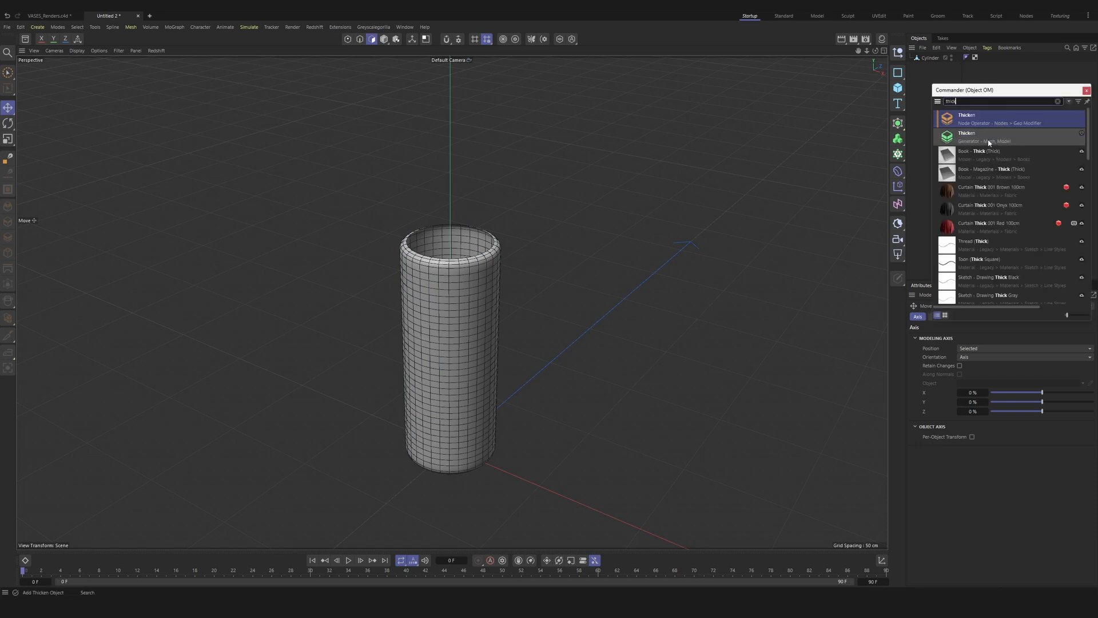
{"action": "left_click", "coordinate": [967, 138]}
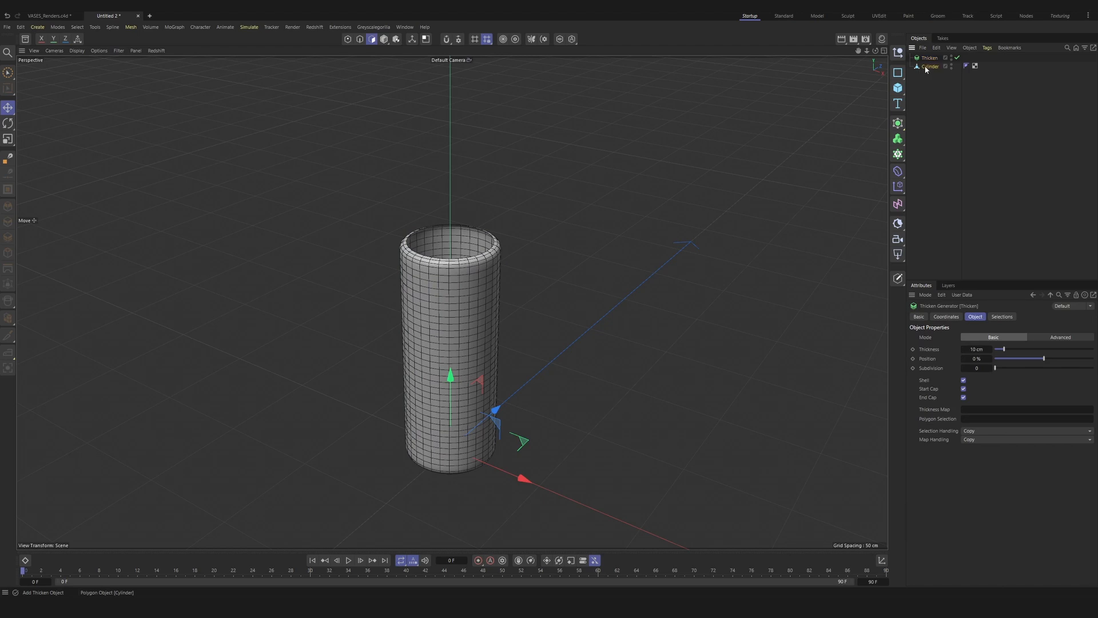
{"action": "left_click_drag", "start_coordinate": [929, 66], "coordinate": [932, 60]}
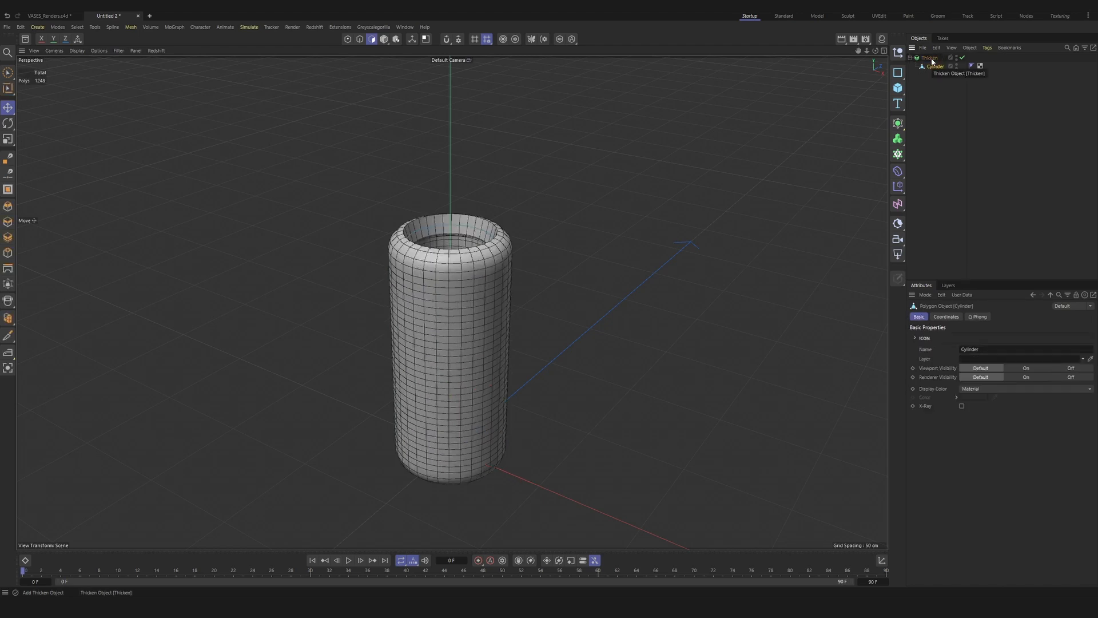
Step: Set the Thicken generator's thickness to 3 cm
{"action": "left_click", "coordinate": [929, 58]}
{"action": "scroll", "coordinate": [483, 290], "scroll_direction": "up", "scroll_amount": 5}
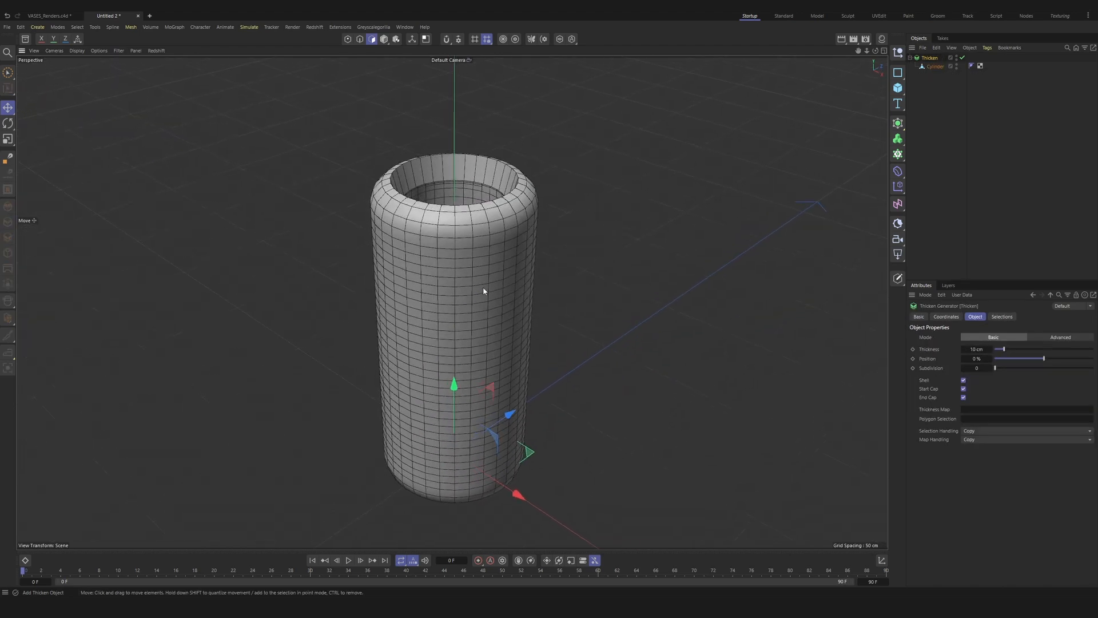
{"action": "left_click", "coordinate": [975, 349]}
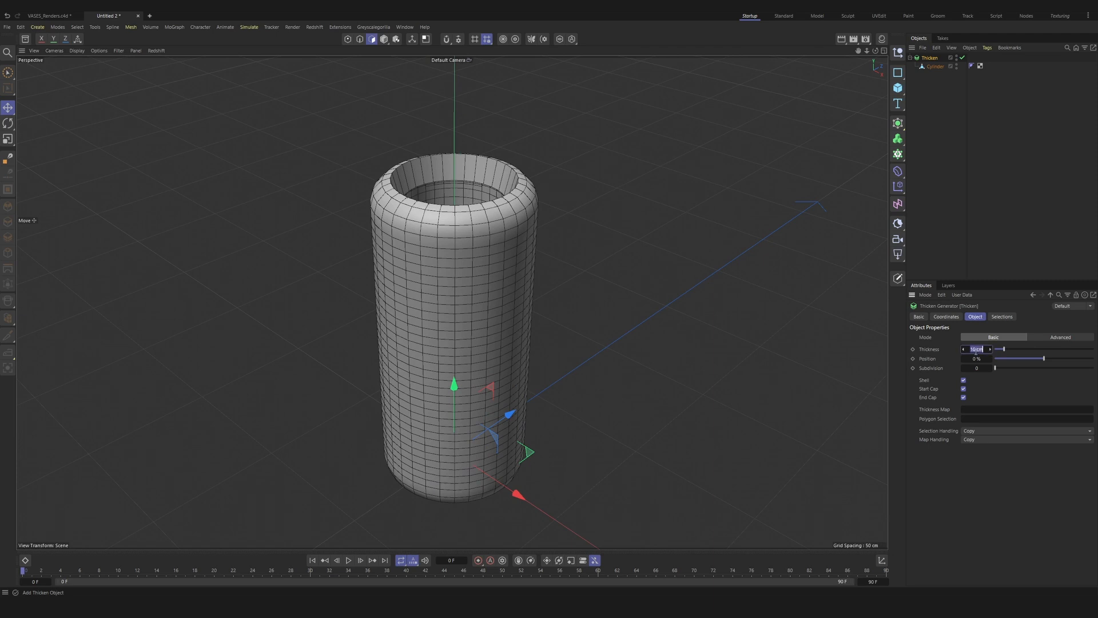
{"action": "type", "text": "3"}
{"action": "key", "text": "Return"}
{"action": "left_click_drag", "start_coordinate": [441, 209], "coordinate": [443, 233], "text": "alt"}
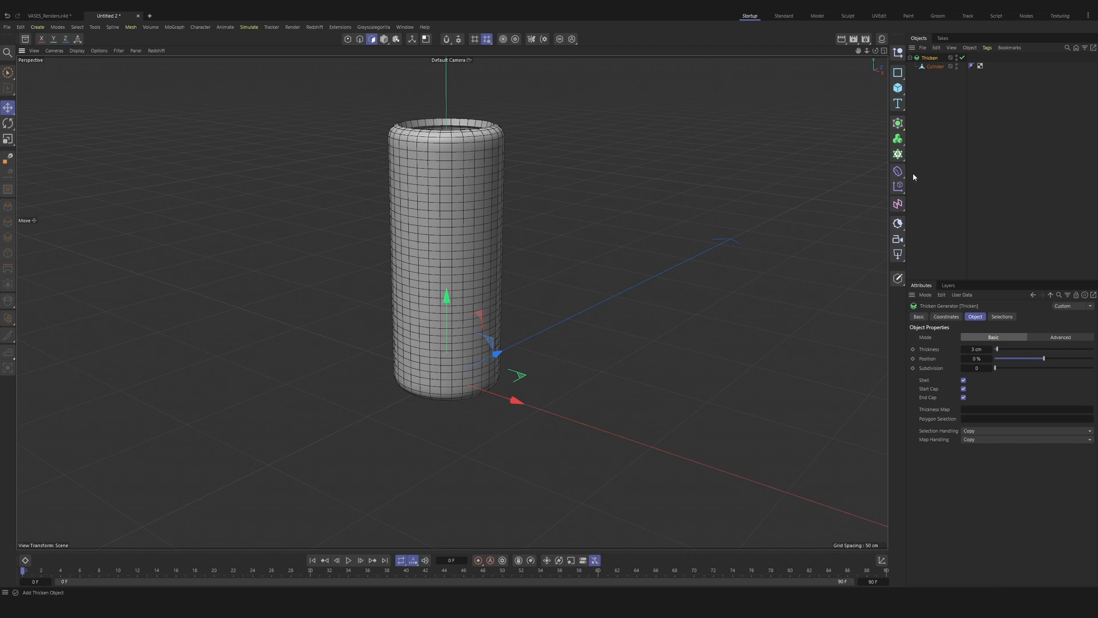
Step: Add a Bend deformer as a child of the cylinder and fit it to its parent
{"action": "left_click", "coordinate": [897, 171]}
{"action": "left_click_drag", "start_coordinate": [926, 59], "coordinate": [933, 74]}
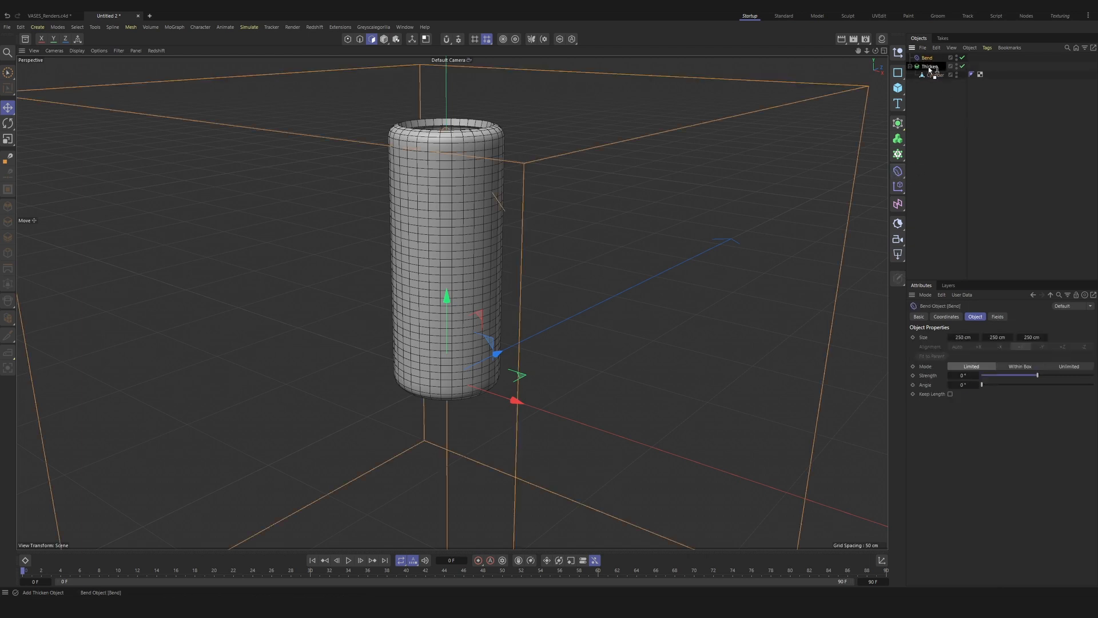
{"action": "left_click", "coordinate": [937, 67]}
{"action": "left_click", "coordinate": [936, 75]}
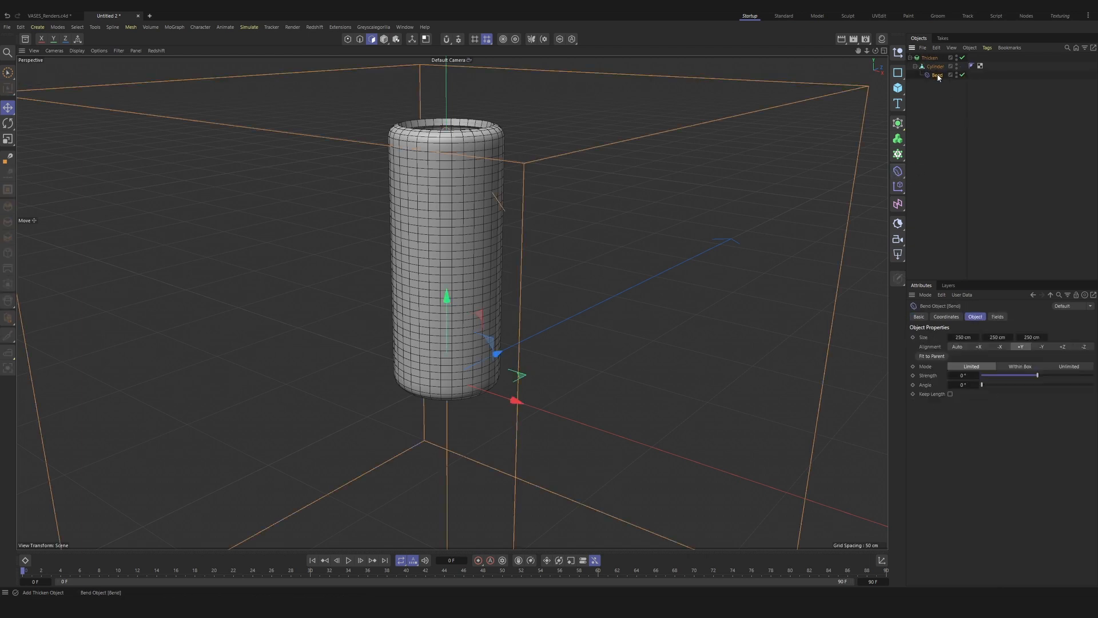
{"action": "left_click", "coordinate": [932, 356]}
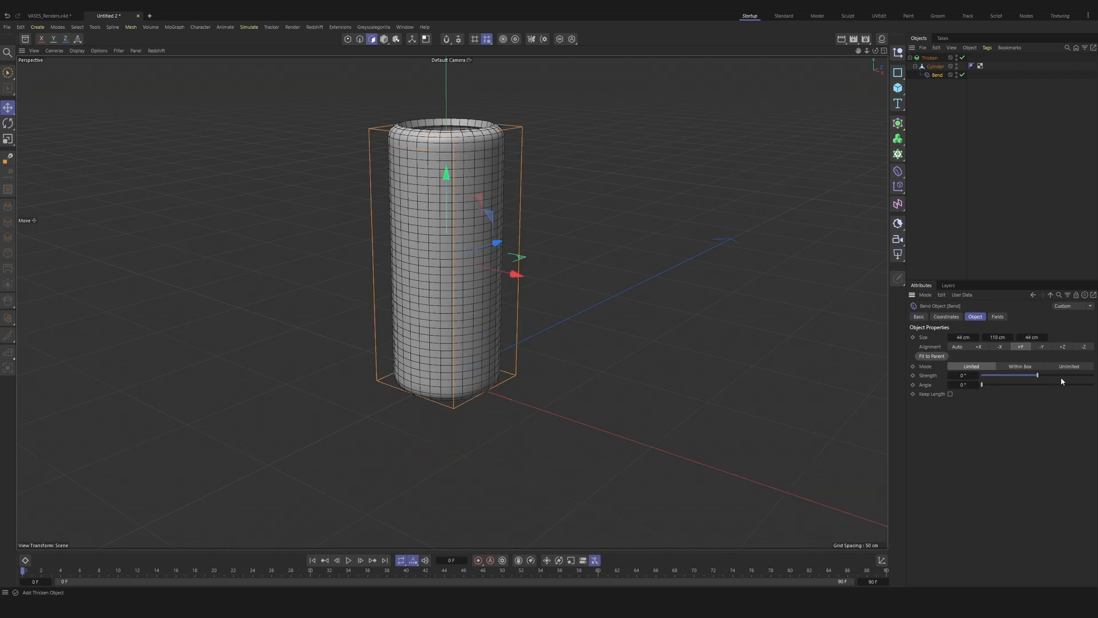
Step: Set the Bend deformer's strength to 90° and its Y size to 55 cm
{"action": "left_click_drag", "start_coordinate": [1037, 375], "coordinate": [1064, 375]}
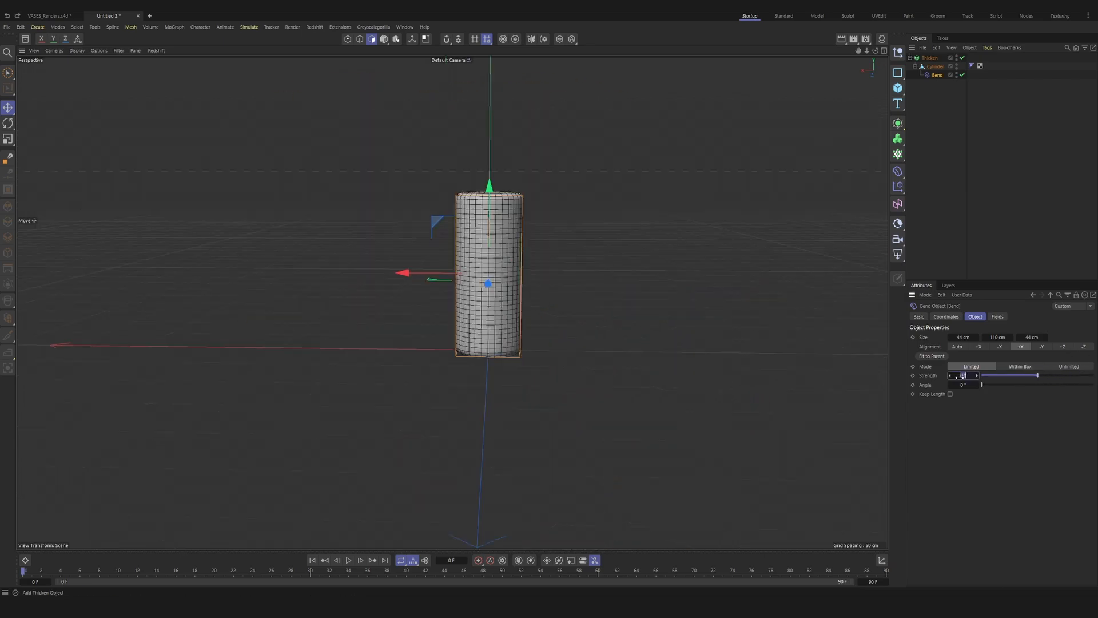
{"action": "key", "text": "Return"}
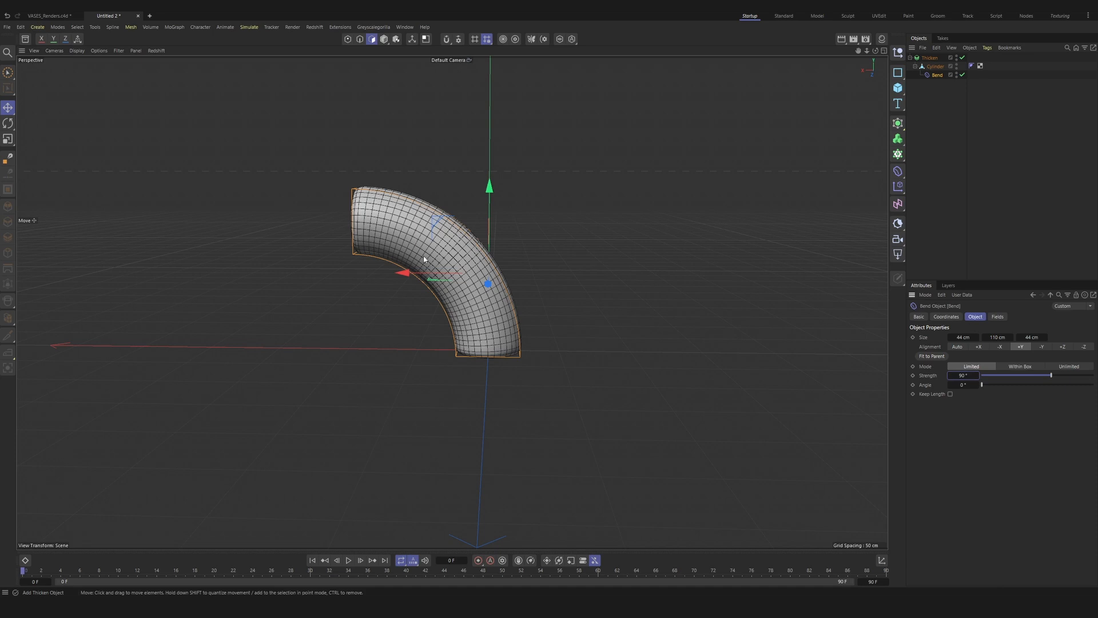
{"action": "left_click", "coordinate": [996, 338]}
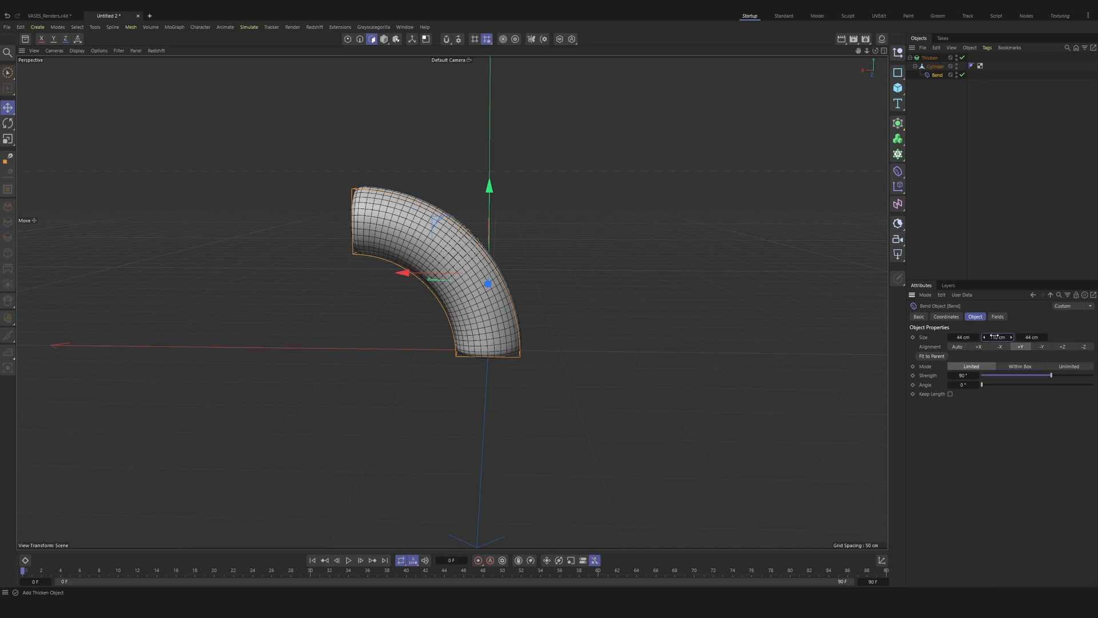
{"action": "type", "text": "55"}
{"action": "key", "text": "Return"}
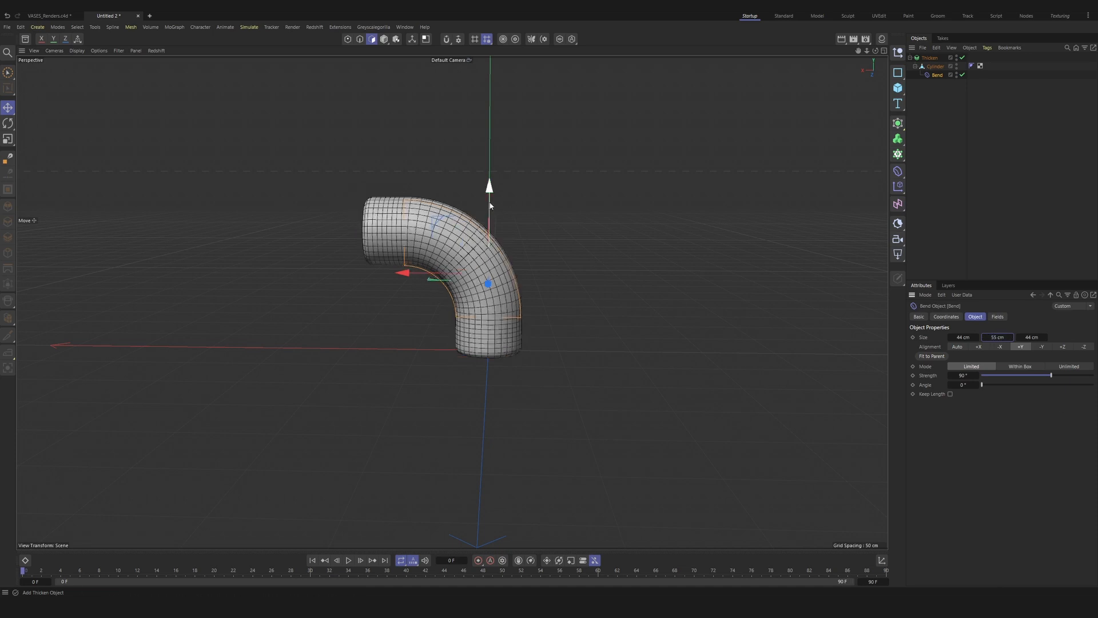
Step: Move the Bend deformer up to the cylinder's upper half, setting its Y position to 27.5 cm
{"action": "left_click_drag", "start_coordinate": [490, 205], "coordinate": [496, 167]}
{"action": "left_click", "coordinate": [945, 316]}
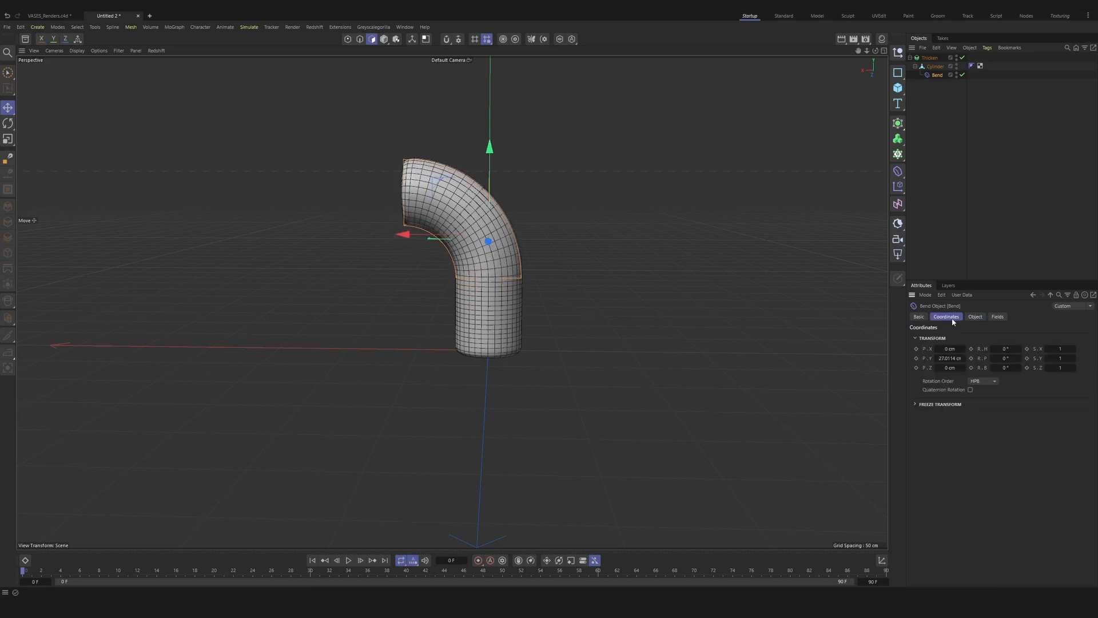
{"action": "left_click", "coordinate": [956, 359]}
{"action": "type", "text": "27.5"}
{"action": "key", "text": "Return"}
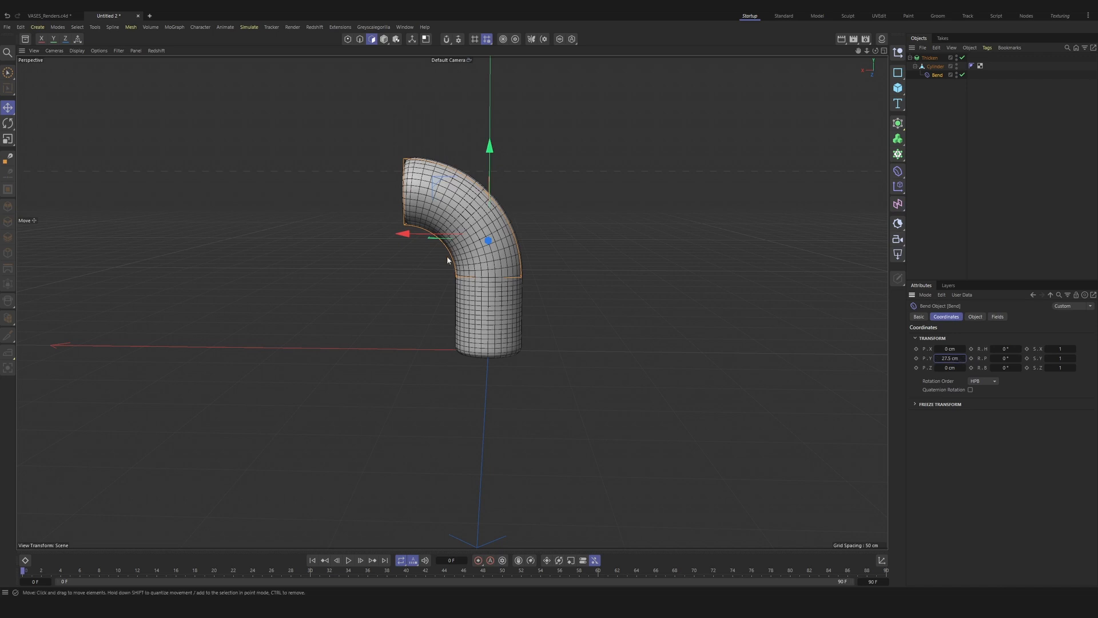
{"action": "mouse_move", "coordinate": [425, 193]}
{"action": "left_mouse_down", "text": "alt"}
{"action": "mouse_move", "coordinate": [441, 197]}
{"action": "mouse_move", "coordinate": [407, 182]}
{"action": "mouse_move", "coordinate": [430, 200]}
{"action": "left_mouse_up", "text": "alt"}
{"action": "left_click", "coordinate": [929, 67]}
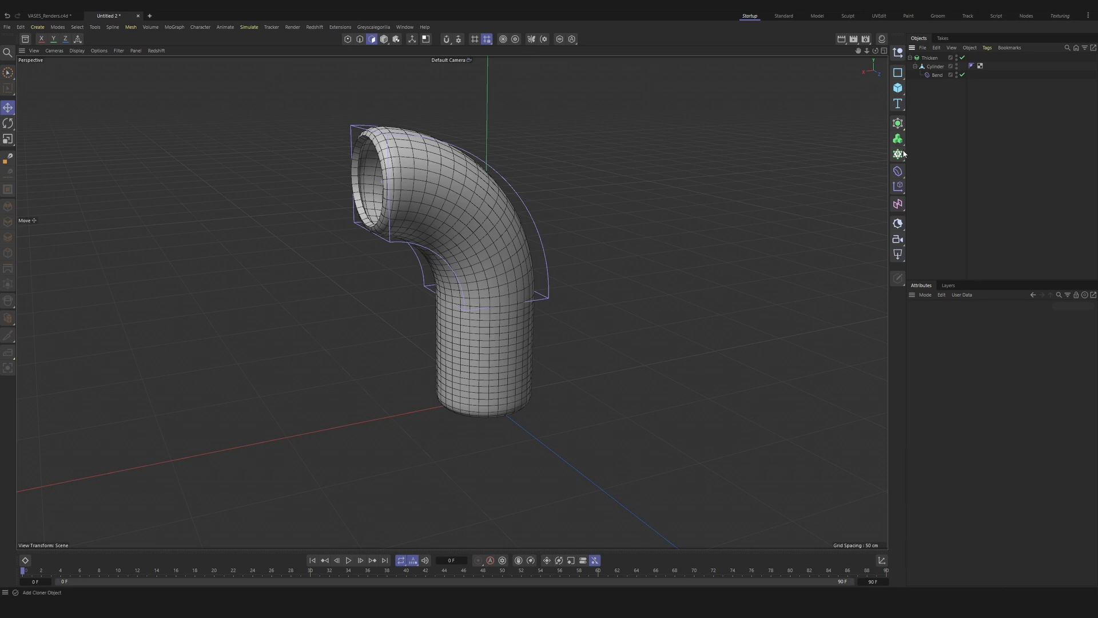
Step: Add a Volume Builder containing the Thicken generator and lower its voxel size first to 1 cm and finally to 0.5 cm
{"action": "left_click", "coordinate": [898, 139]}
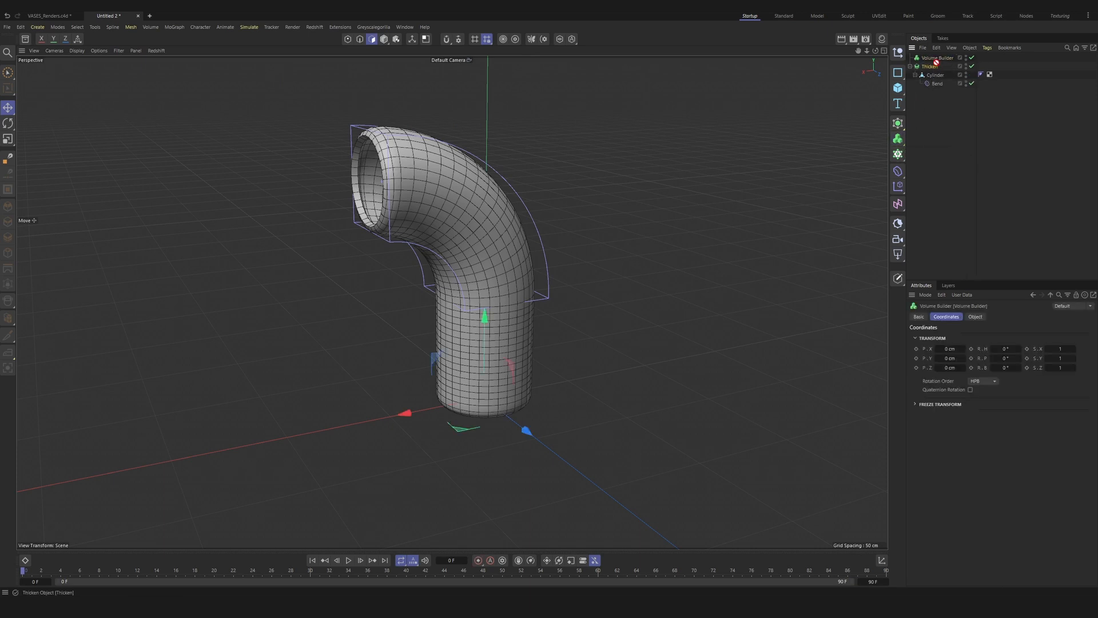
{"action": "left_click_drag", "start_coordinate": [932, 67], "coordinate": [937, 58]}
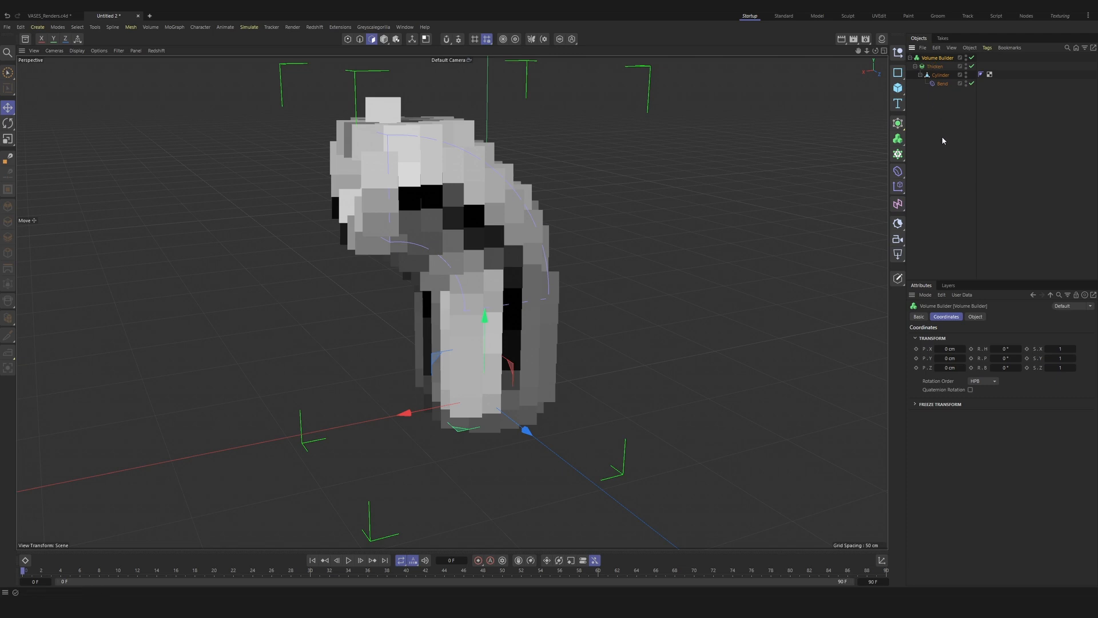
{"action": "left_click", "coordinate": [975, 317]}
{"action": "left_click", "coordinate": [964, 345]}
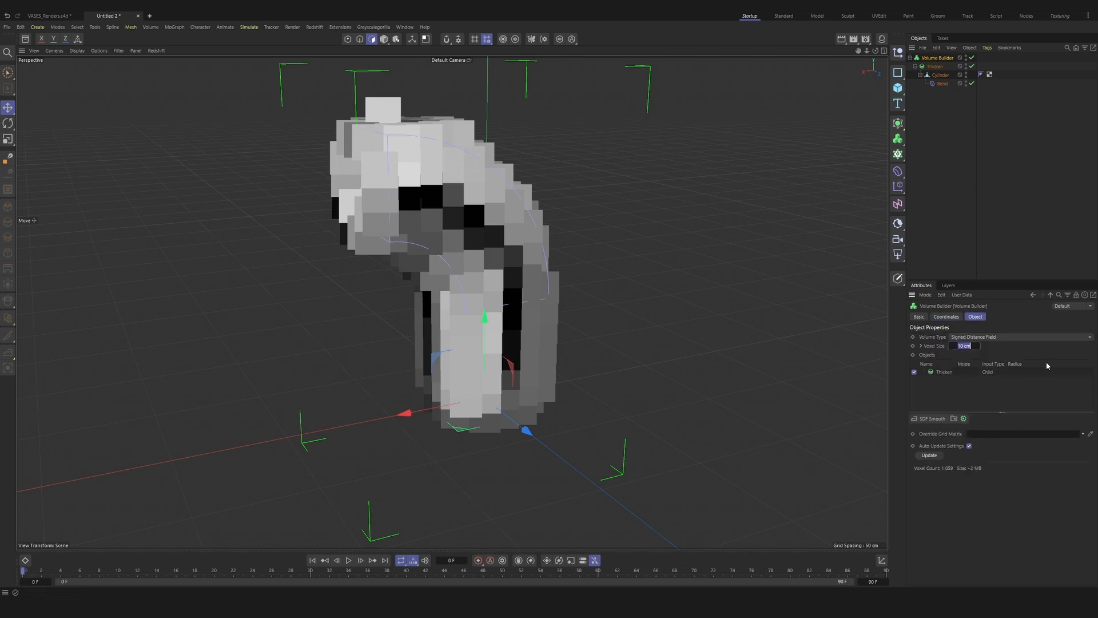
{"action": "type", "text": "1"}
{"action": "key", "text": "Return"}
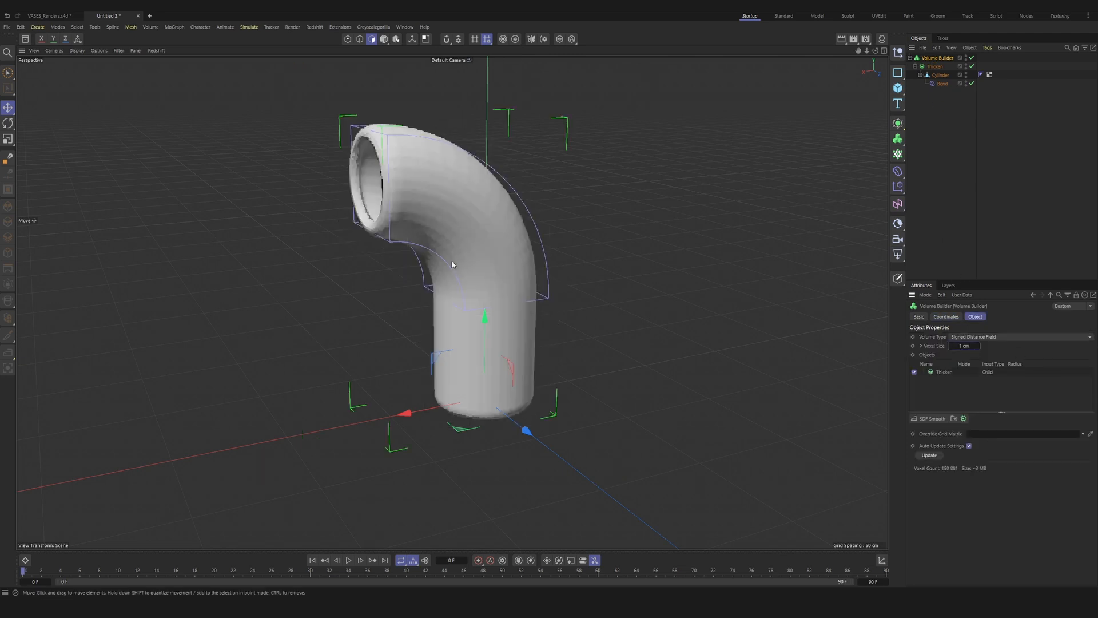
{"action": "left_click_drag", "start_coordinate": [399, 207], "coordinate": [858, 246], "text": "alt"}
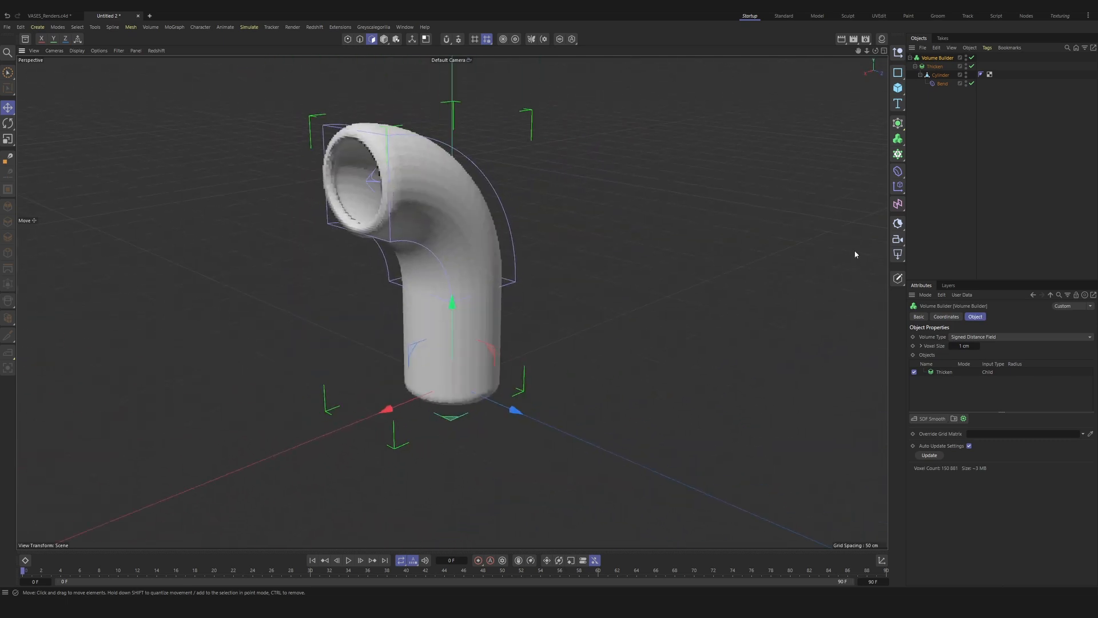
{"action": "left_click", "coordinate": [968, 337]}
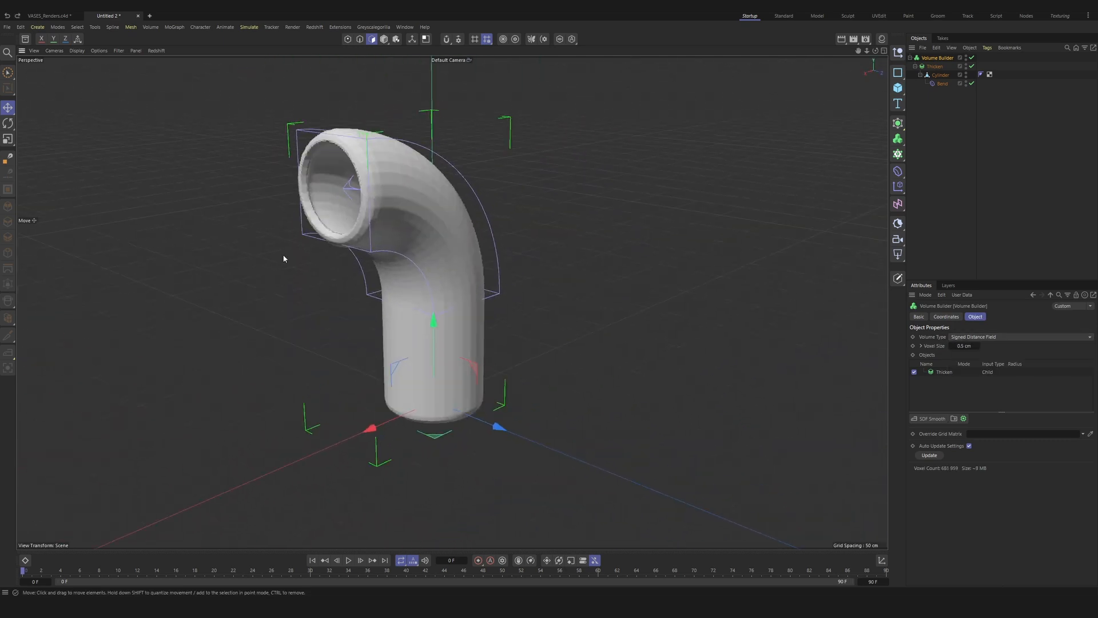
Step: Add a Volume Mesher and place the Volume Builder inside it as its child
{"action": "left_click", "coordinate": [897, 139]}
{"action": "left_click", "coordinate": [939, 169]}
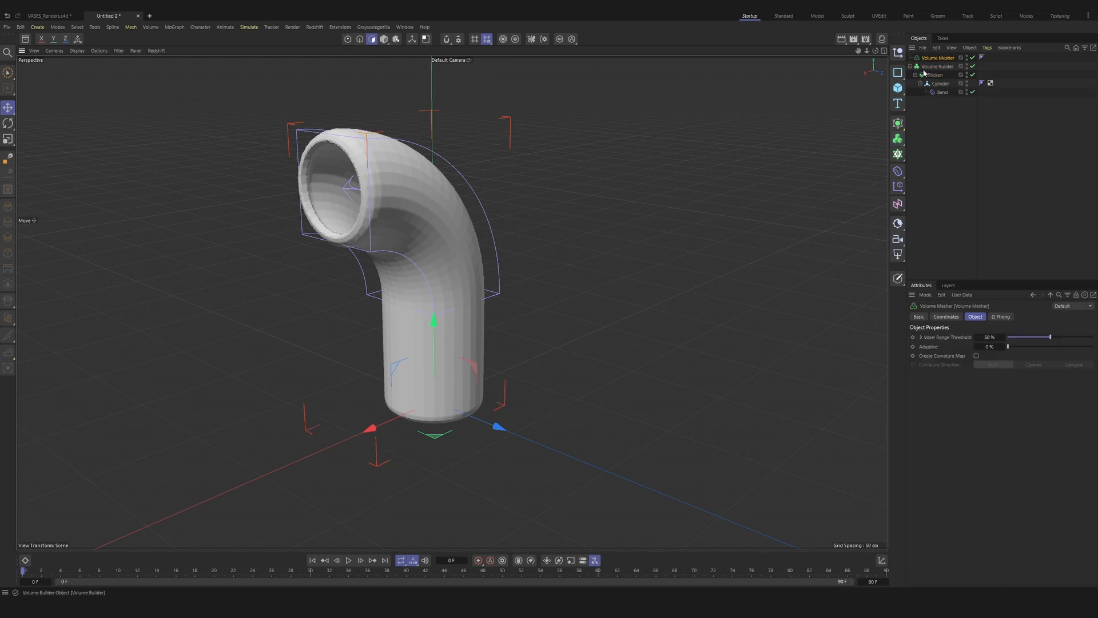
{"action": "left_click_drag", "start_coordinate": [928, 67], "coordinate": [935, 59]}
{"action": "left_click", "coordinate": [935, 58]}
Step: Coarsen the mesh by setting the Volume Builder's voxel size to 2 cm
{"action": "mouse_move", "coordinate": [349, 205]}
{"action": "left_mouse_down", "text": "alt"}
{"action": "mouse_move", "coordinate": [445, 226]}
{"action": "mouse_move", "coordinate": [369, 211]}
{"action": "left_mouse_up", "text": "alt"}
{"action": "right_click_drag", "start_coordinate": [434, 225], "coordinate": [440, 141], "text": "alt"}
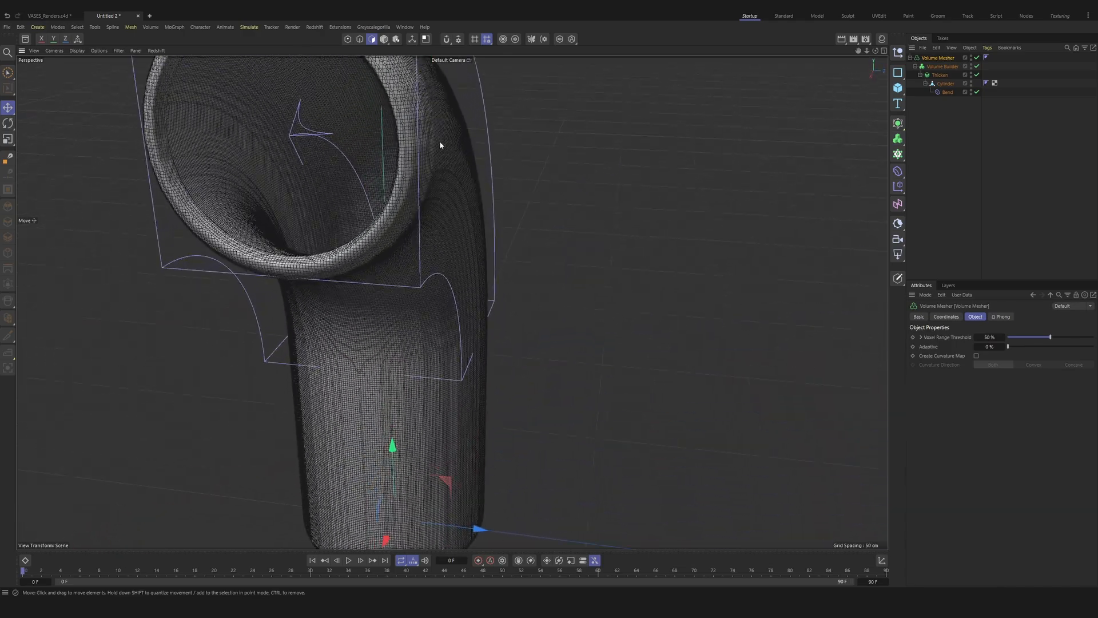
{"action": "mouse_move", "coordinate": [439, 141]}
{"action": "left_mouse_down", "text": "alt"}
{"action": "mouse_move", "coordinate": [348, 108]}
{"action": "mouse_move", "coordinate": [376, 153]}
{"action": "mouse_move", "coordinate": [439, 140]}
{"action": "mouse_move", "coordinate": [438, 150]}
{"action": "left_mouse_up", "text": "alt"}
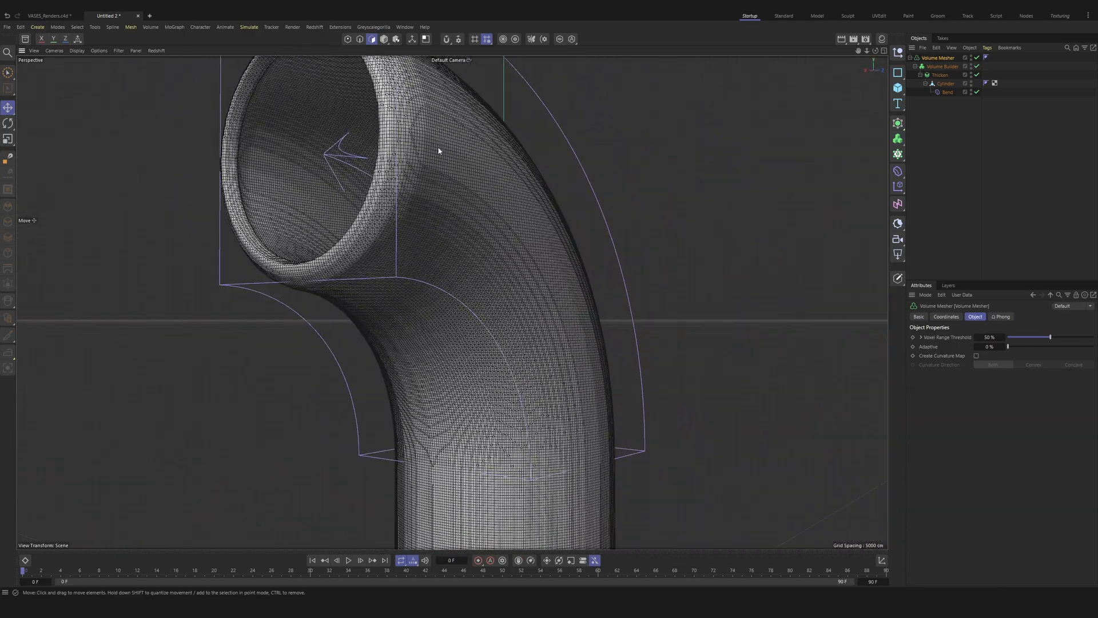
{"action": "right_click_drag", "start_coordinate": [438, 151], "coordinate": [438, 232], "text": "alt"}
{"action": "left_click_drag", "start_coordinate": [437, 225], "coordinate": [440, 234], "text": "alt"}
{"action": "right_click_drag", "start_coordinate": [441, 234], "coordinate": [439, 257], "text": "alt"}
{"action": "left_click", "coordinate": [942, 67]}
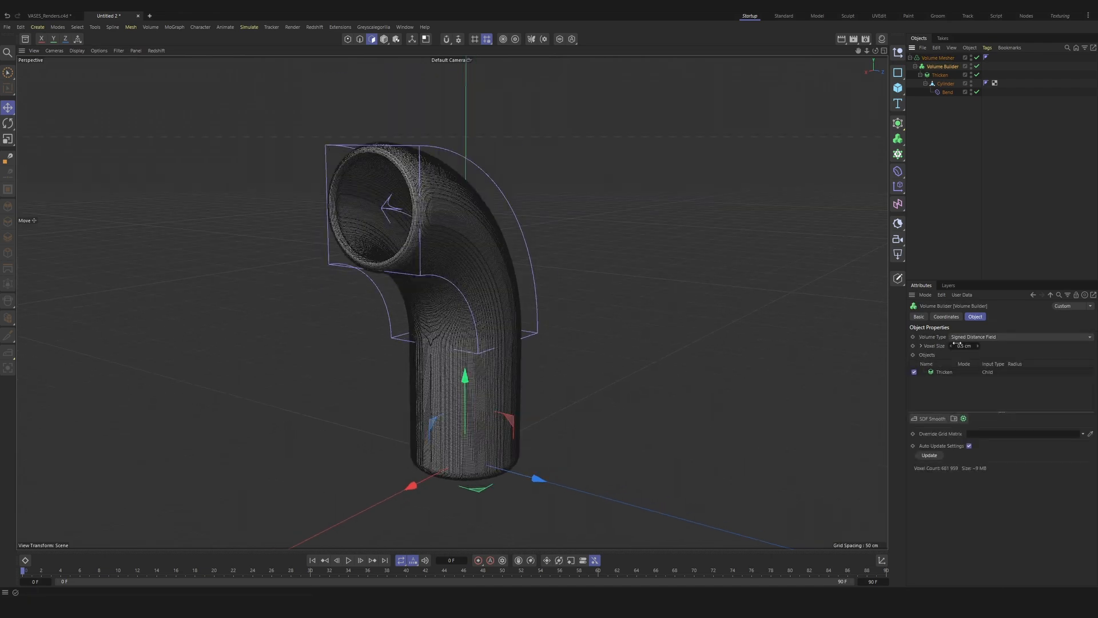
{"action": "left_click", "coordinate": [965, 345]}
{"action": "type", "text": "2"}
{"action": "key", "text": "Return"}
{"action": "left_click_drag", "start_coordinate": [392, 220], "coordinate": [393, 143], "text": "alt"}
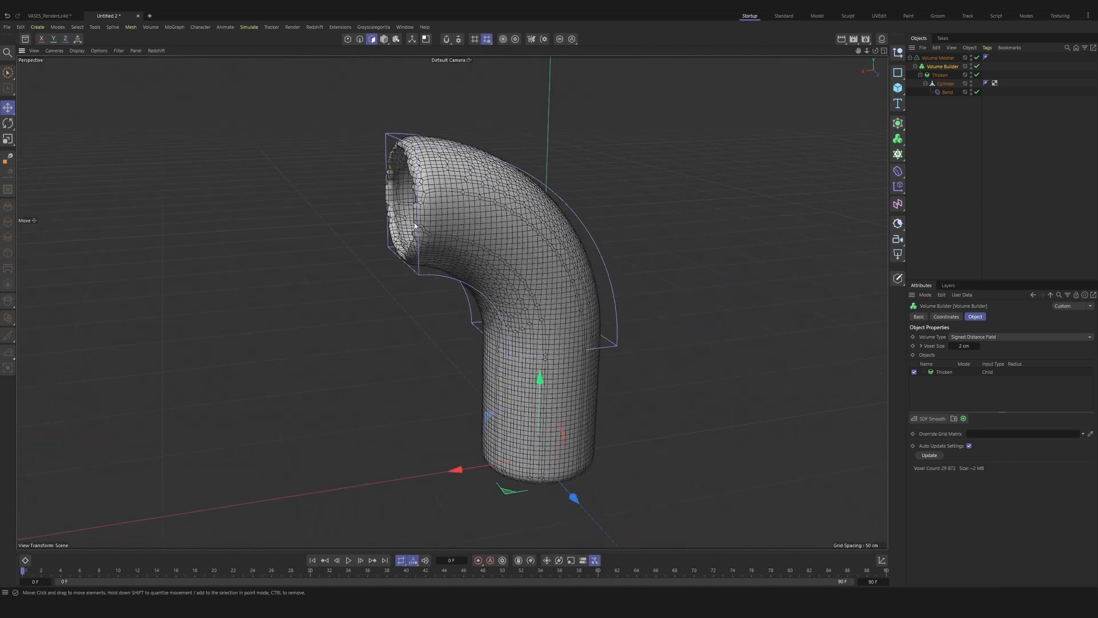
Step: Add a Smoothing deformer and place it inside the Volume Mesher, above the Volume Builder
{"action": "left_click", "coordinate": [939, 160]}
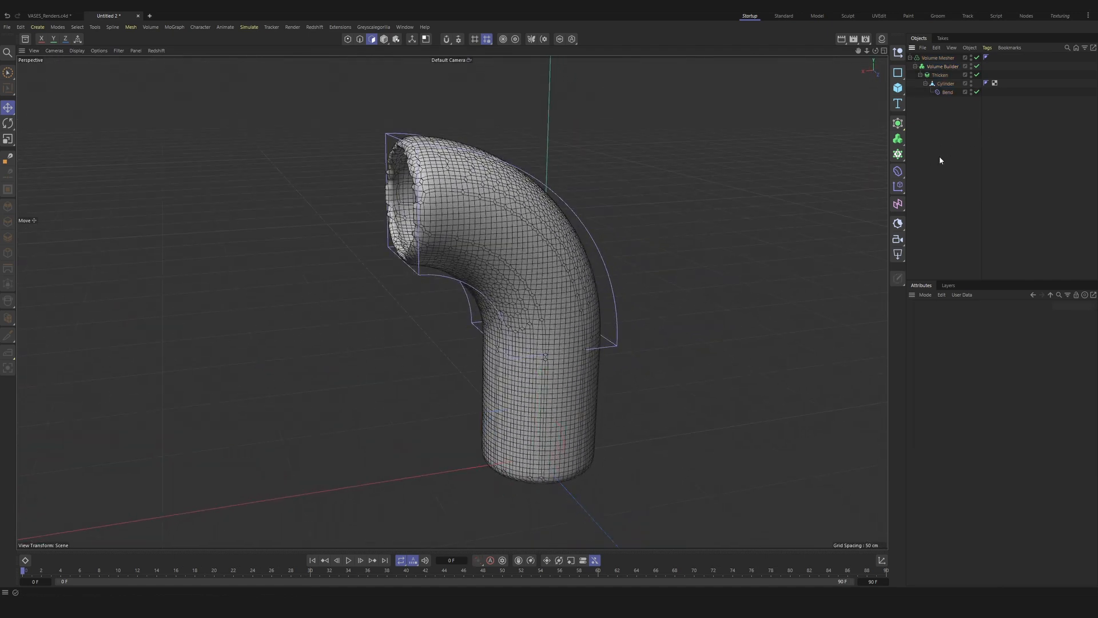
{"action": "left_click", "coordinate": [897, 171]}
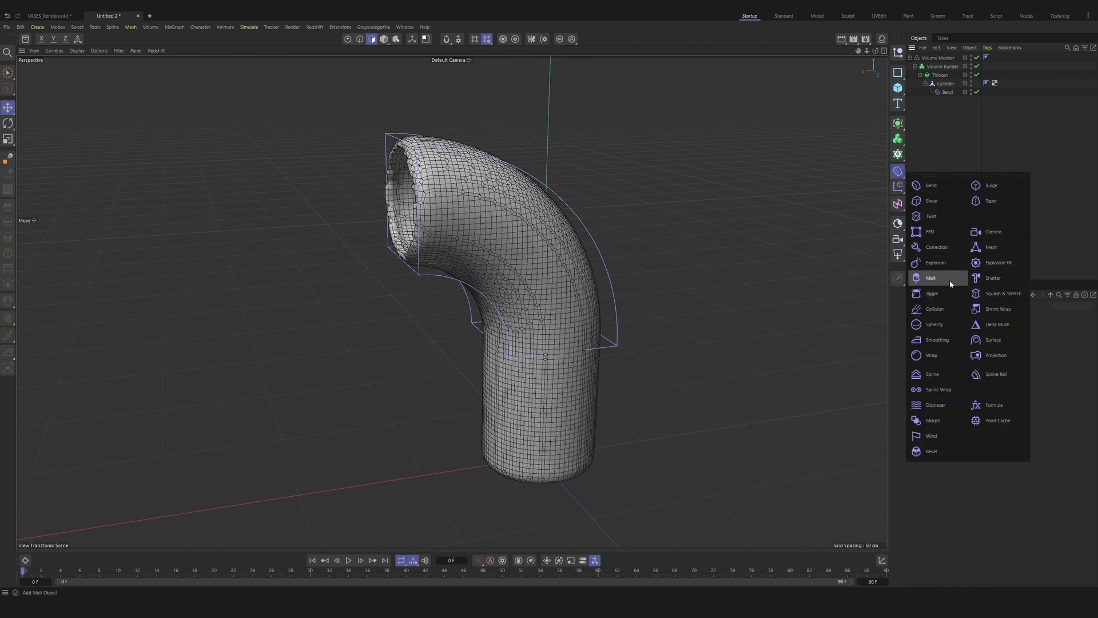
{"action": "left_click", "coordinate": [931, 340]}
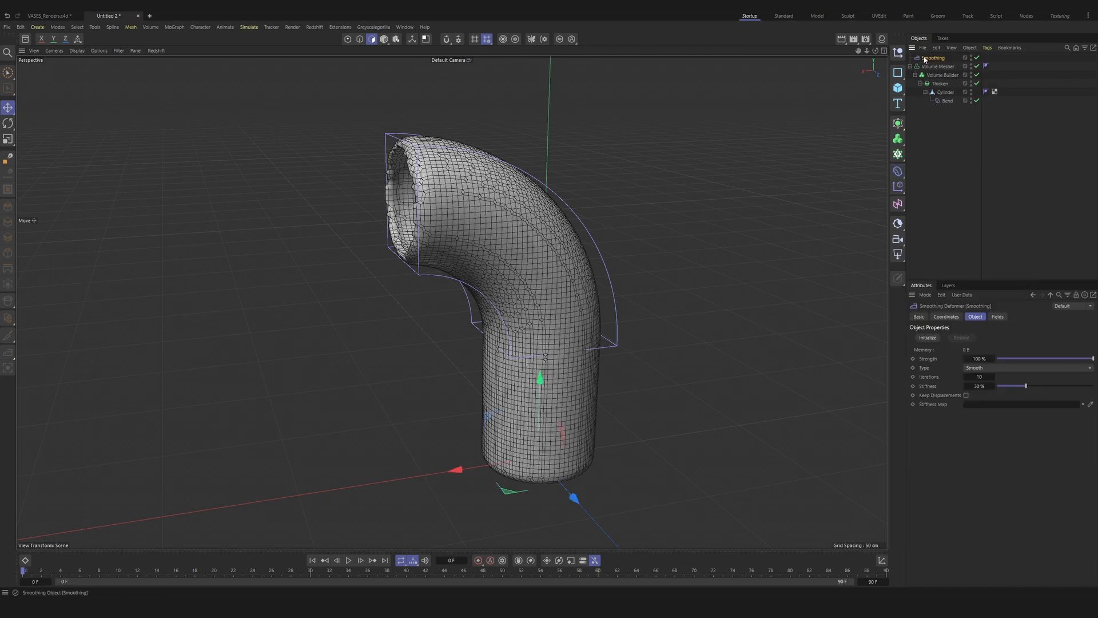
{"action": "left_click_drag", "start_coordinate": [932, 58], "coordinate": [933, 72]}
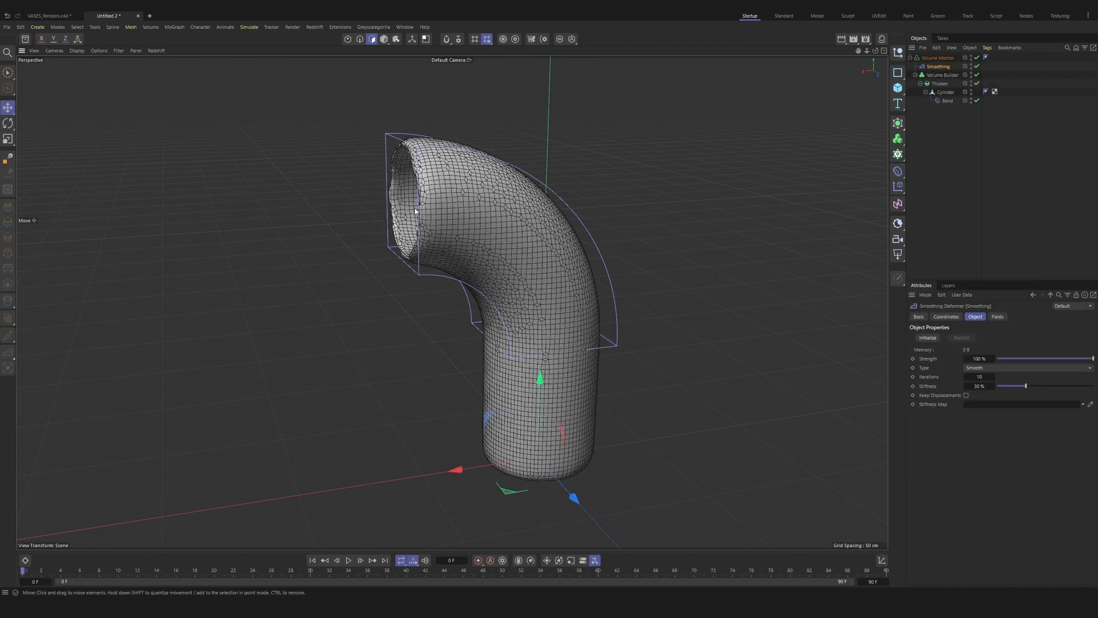
Step: Set the Volume Builder's voxel size to 1 cm for a finer smoothed mesh
{"action": "left_click_drag", "start_coordinate": [413, 208], "coordinate": [477, 211], "text": "alt"}
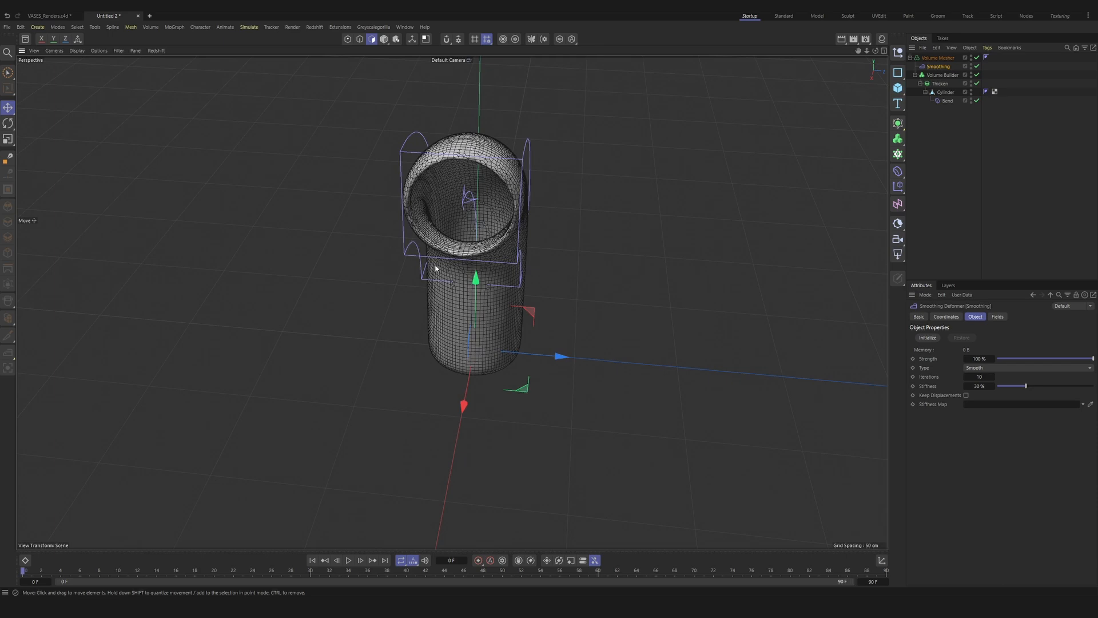
{"action": "left_click_drag", "start_coordinate": [515, 177], "coordinate": [535, 214], "text": "alt"}
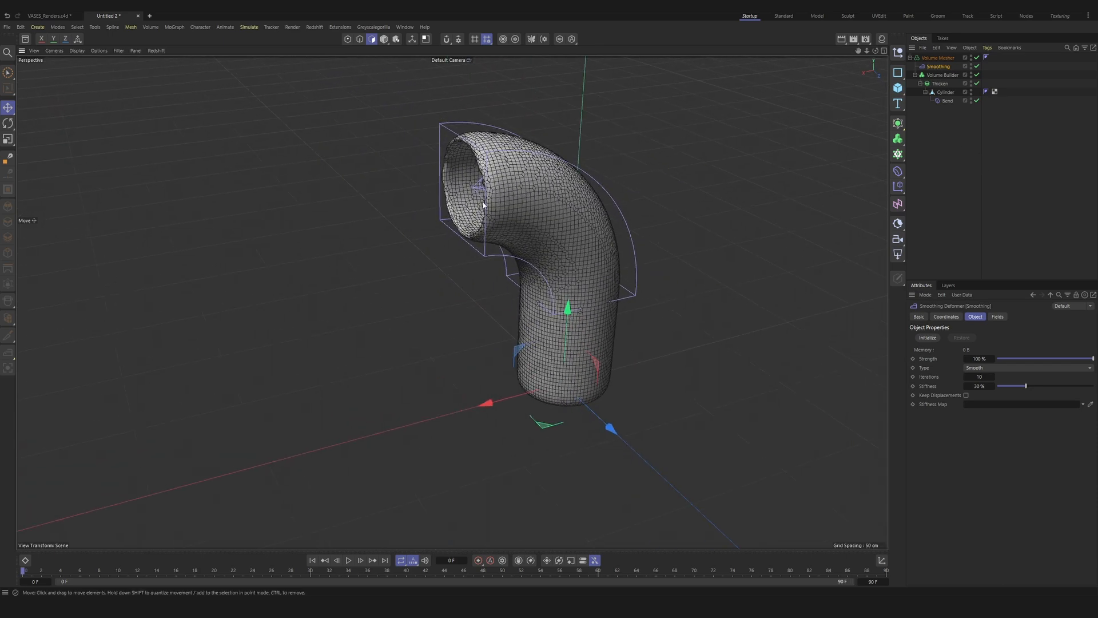
{"action": "scroll", "coordinate": [483, 205], "scroll_direction": "up", "scroll_amount": 8}
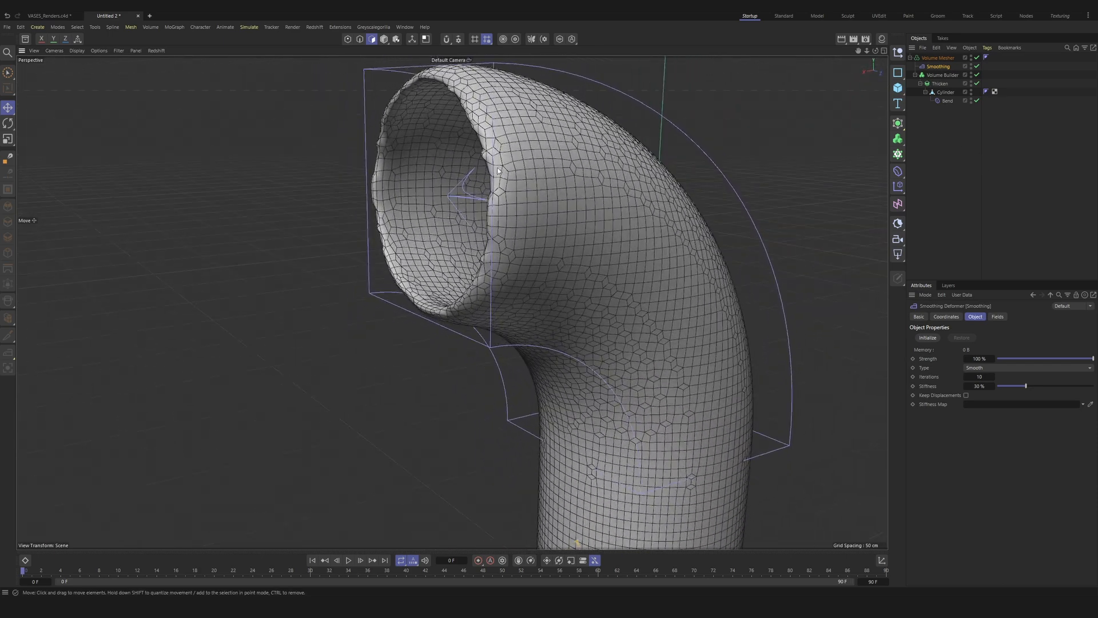
{"action": "left_click", "coordinate": [942, 75]}
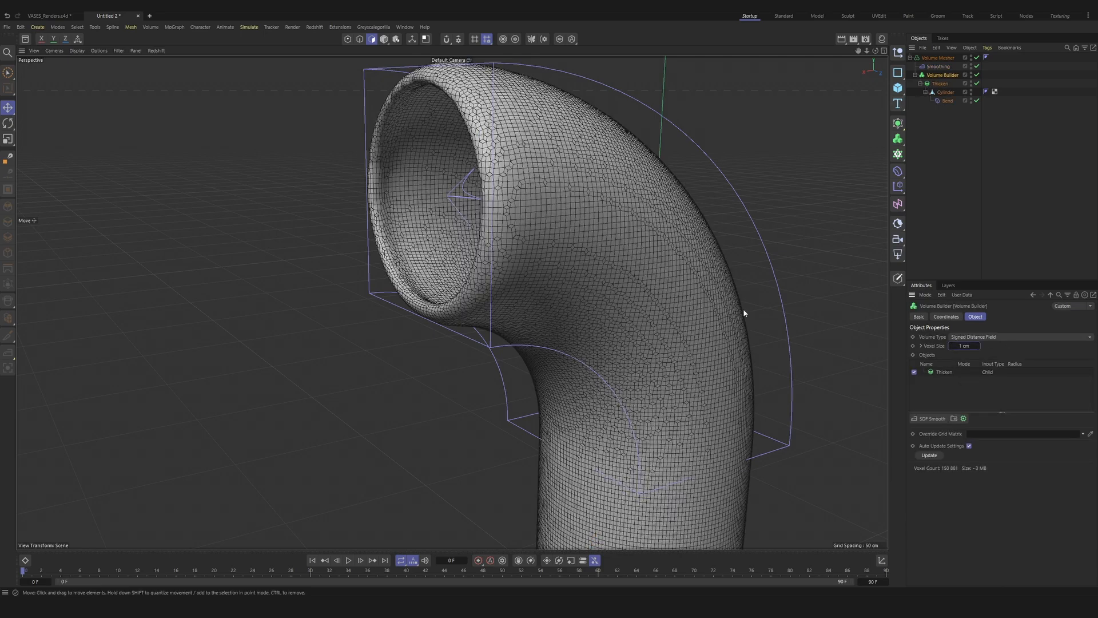
Step: Set the Smoothing deformer's iterations to 20
{"action": "left_click_drag", "start_coordinate": [483, 229], "coordinate": [617, 145], "text": "alt"}
{"action": "middle_click_drag", "start_coordinate": [555, 232], "coordinate": [485, 169], "text": "alt"}
{"action": "right_click_drag", "start_coordinate": [515, 252], "coordinate": [519, 346], "text": "alt"}
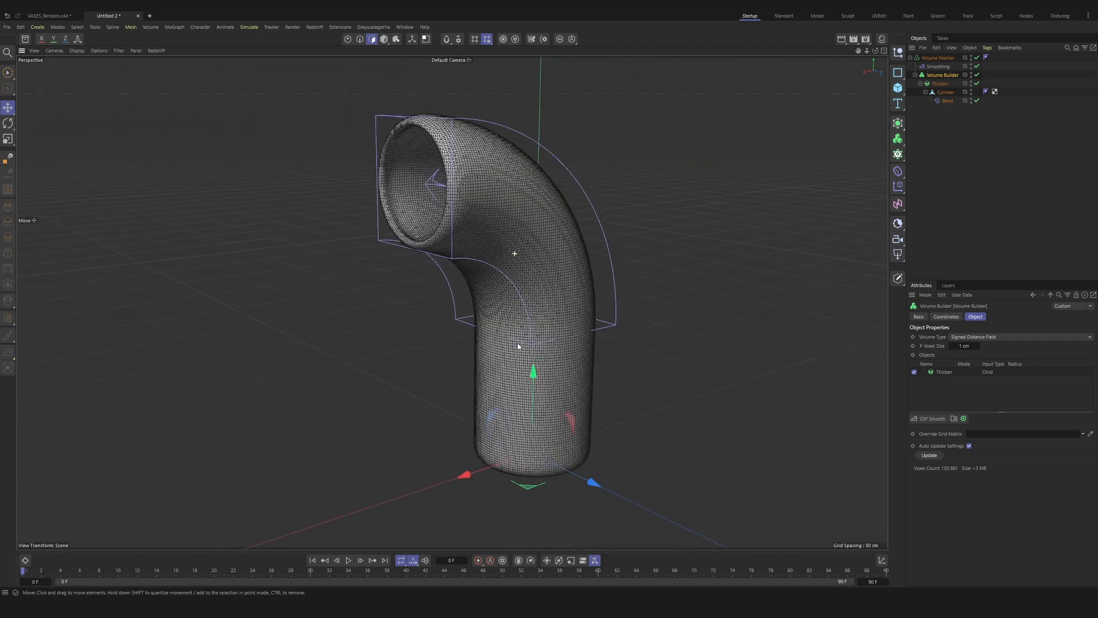
{"action": "left_click_drag", "start_coordinate": [536, 301], "coordinate": [555, 257], "text": "alt"}
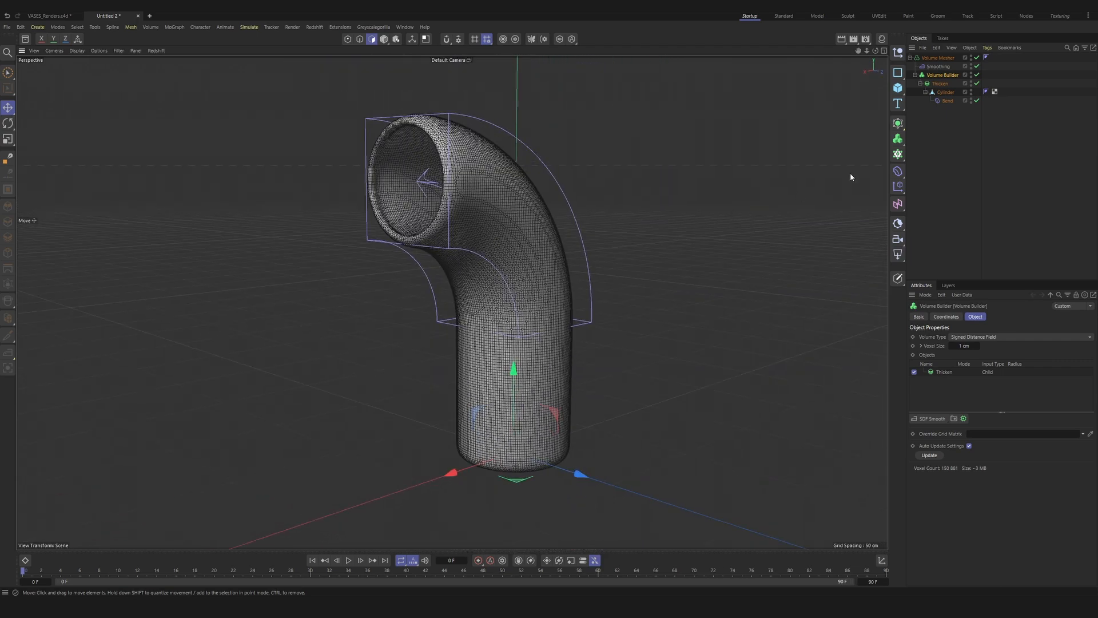
{"action": "left_click", "coordinate": [939, 66]}
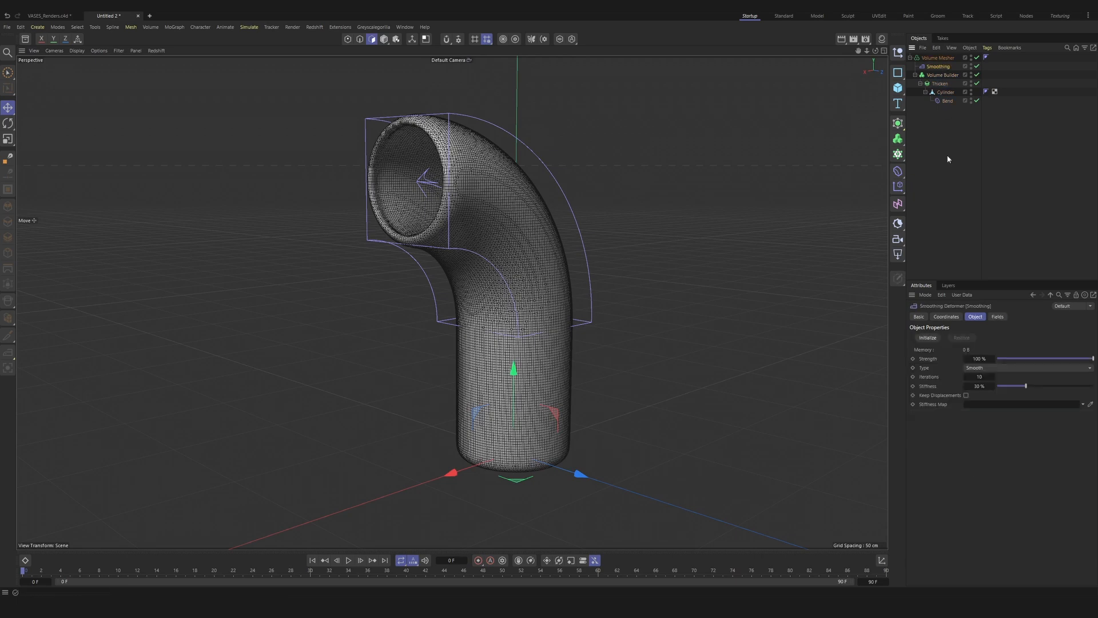
{"action": "left_click", "coordinate": [982, 377]}
{"action": "type", "text": "20"}
{"action": "key", "text": "Return"}
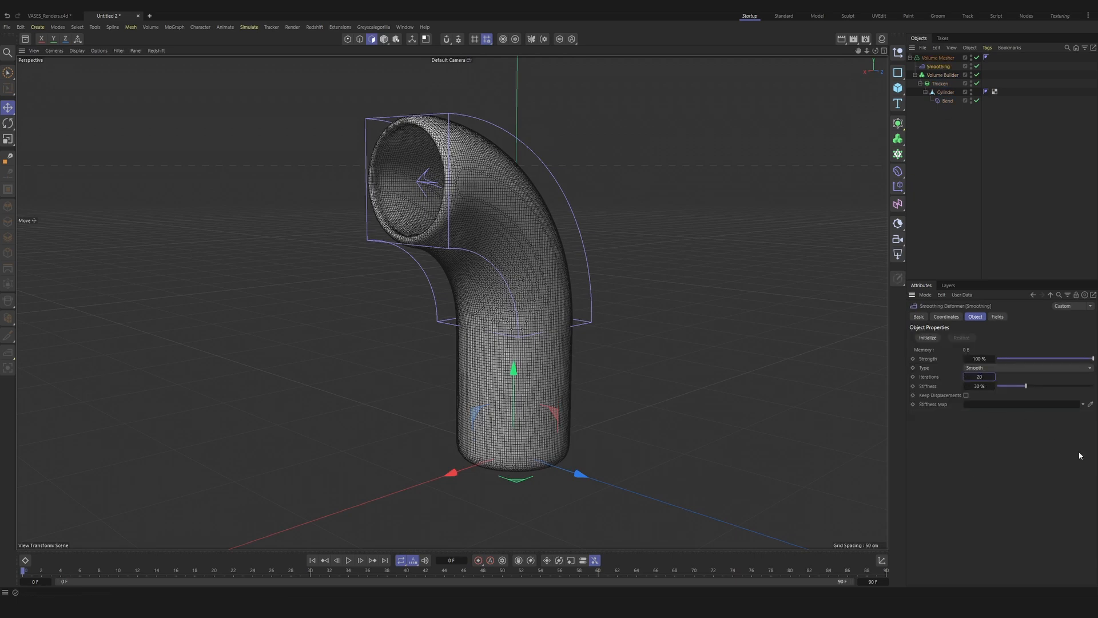
Step: Duplicate the Thicken object outside the Volume Mesher and delete the Bend deformer from the copy
{"action": "left_click_drag", "start_coordinate": [458, 167], "coordinate": [445, 189], "text": "alt"}
{"action": "left_click_drag", "start_coordinate": [497, 192], "coordinate": [496, 141], "text": "alt"}
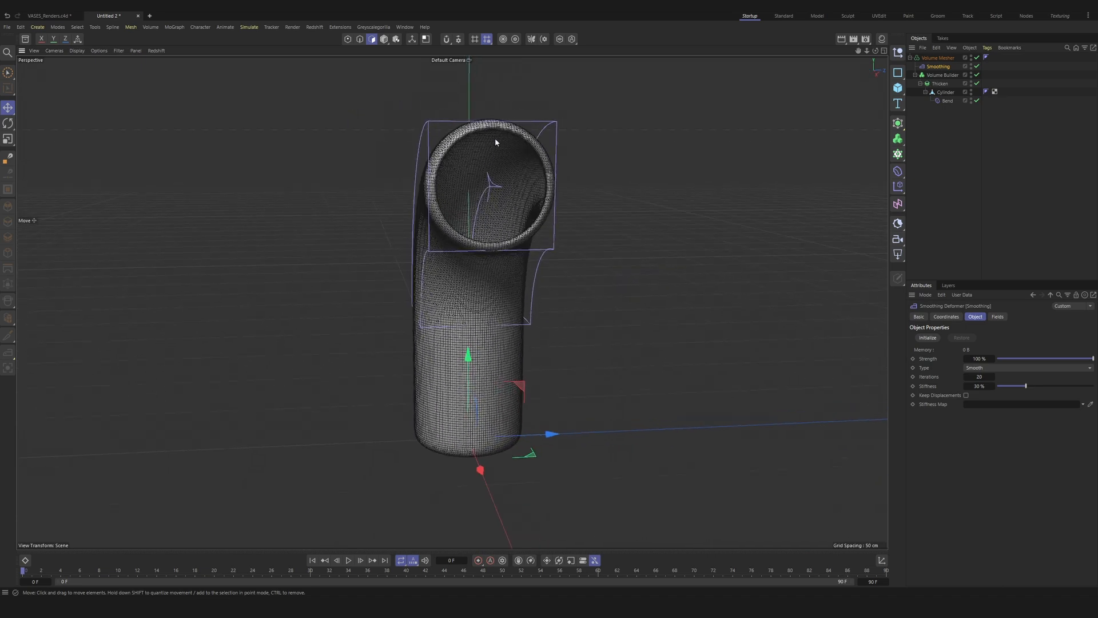
{"action": "left_click_drag", "start_coordinate": [475, 248], "coordinate": [363, 238], "text": "alt"}
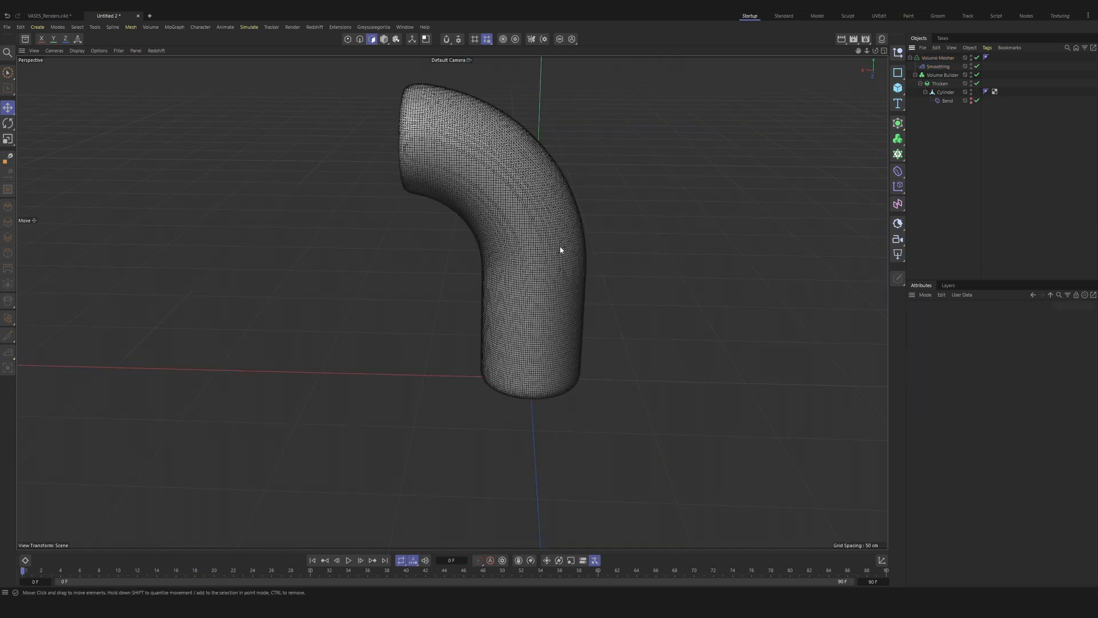
{"action": "left_click_drag", "start_coordinate": [560, 246], "coordinate": [598, 230], "text": "alt"}
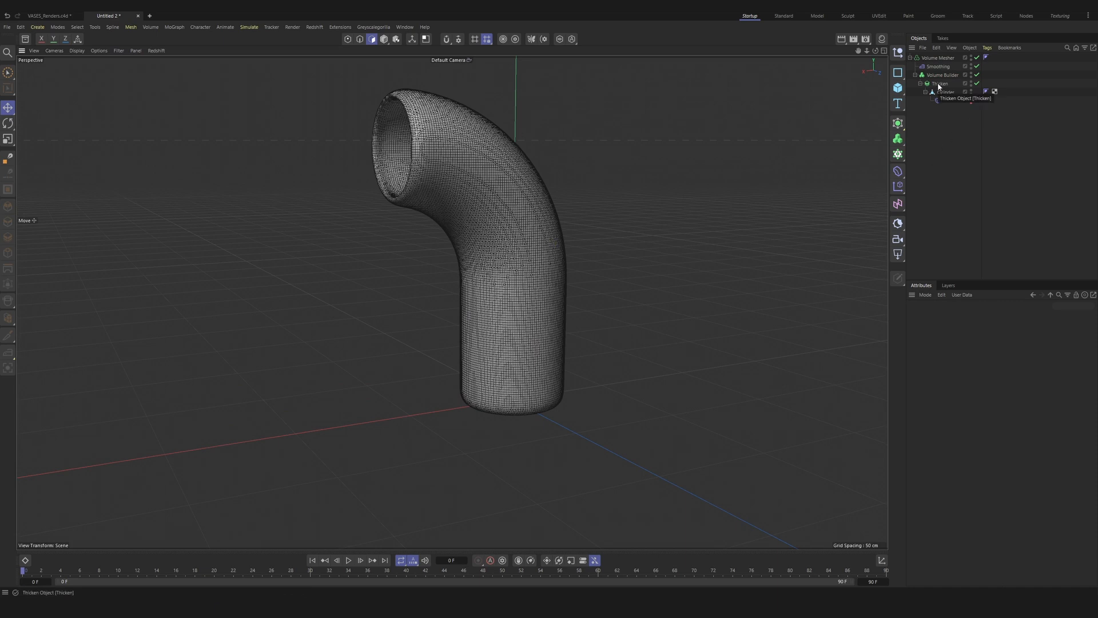
{"action": "left_click_drag", "start_coordinate": [938, 86], "coordinate": [930, 143], "text": "ctrl"}
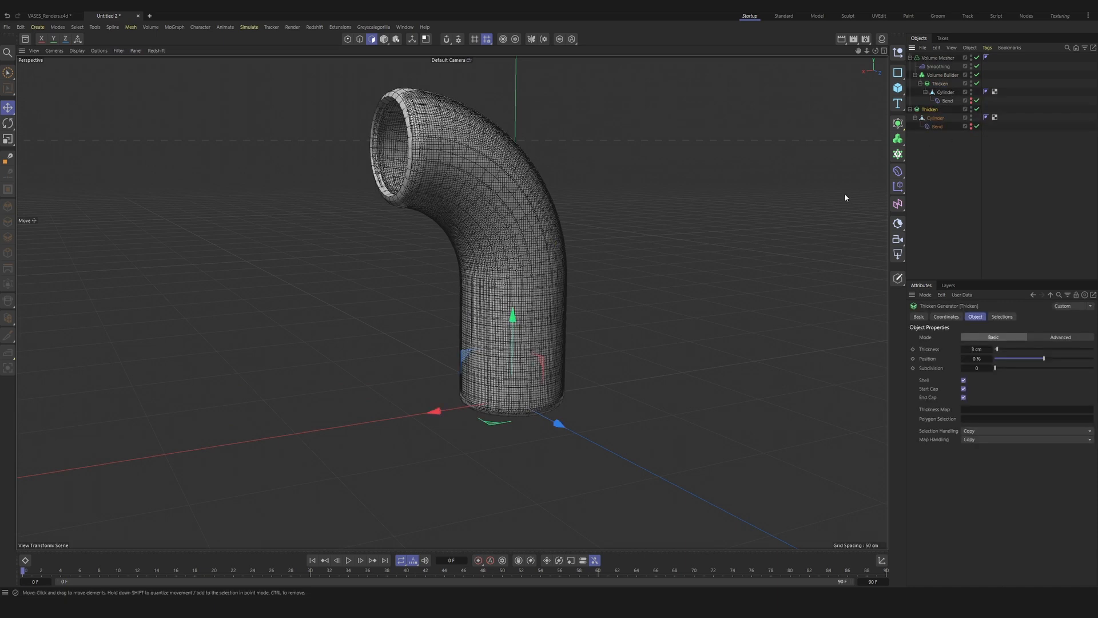
{"action": "left_click", "coordinate": [927, 154]}
{"action": "left_click", "coordinate": [938, 125]}
{"action": "key", "text": "Delete"}
Step: Move the duplicated Thicken object along the X axis to about 44.2 cm, beside the bent pipe
{"action": "left_click", "coordinate": [927, 109]}
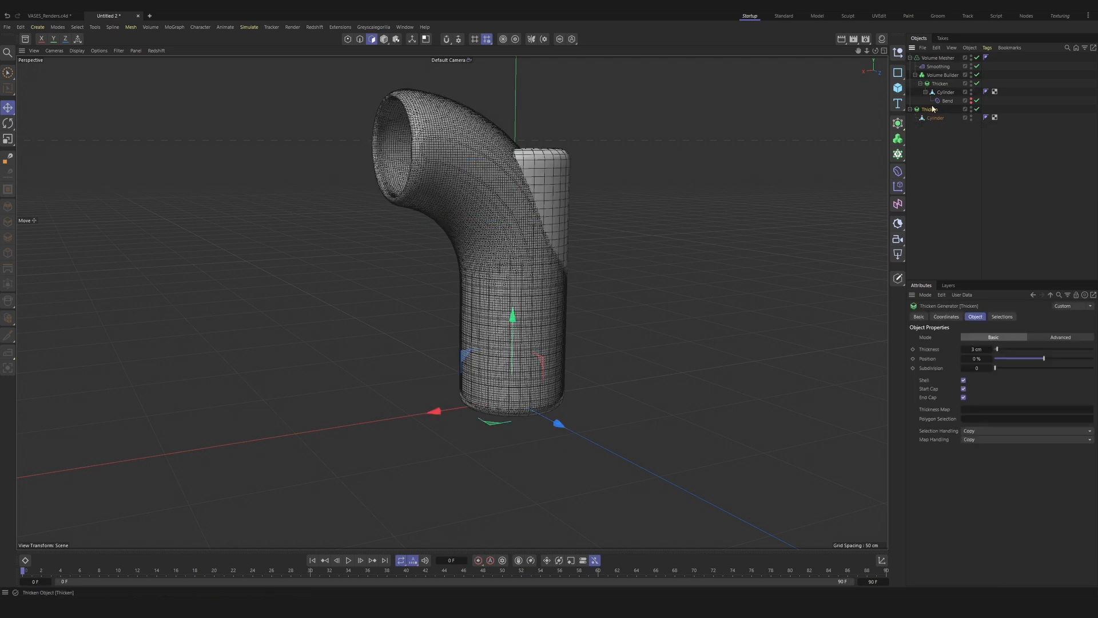
{"action": "left_click_drag", "start_coordinate": [436, 412], "coordinate": [361, 428]}
{"action": "scroll", "coordinate": [462, 317], "scroll_direction": "up", "scroll_amount": 3}
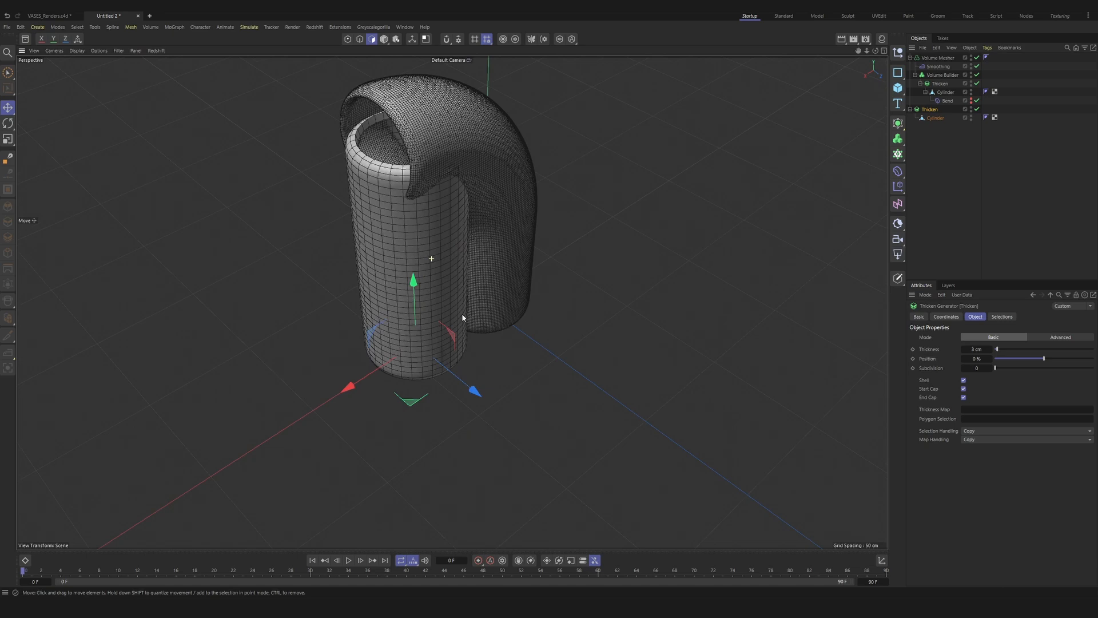
{"action": "left_click_drag", "start_coordinate": [462, 315], "coordinate": [435, 278], "text": "alt"}
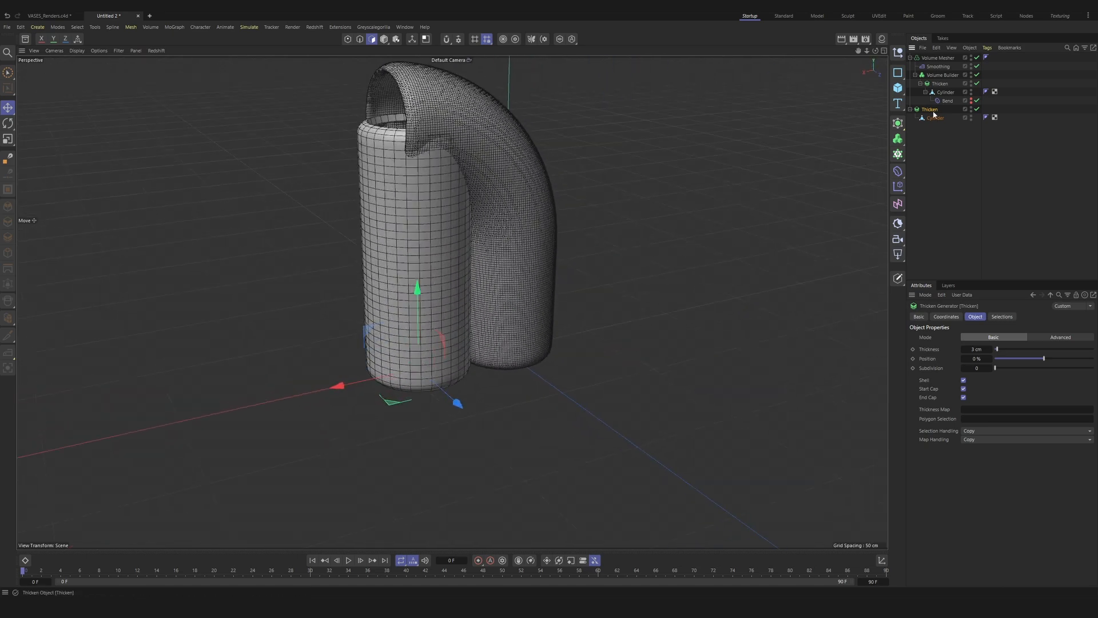
Step: Halve the height of the duplicated cylinder by setting its Y scale to 0.5
{"action": "left_click", "coordinate": [936, 117]}
{"action": "left_click", "coordinate": [948, 317]}
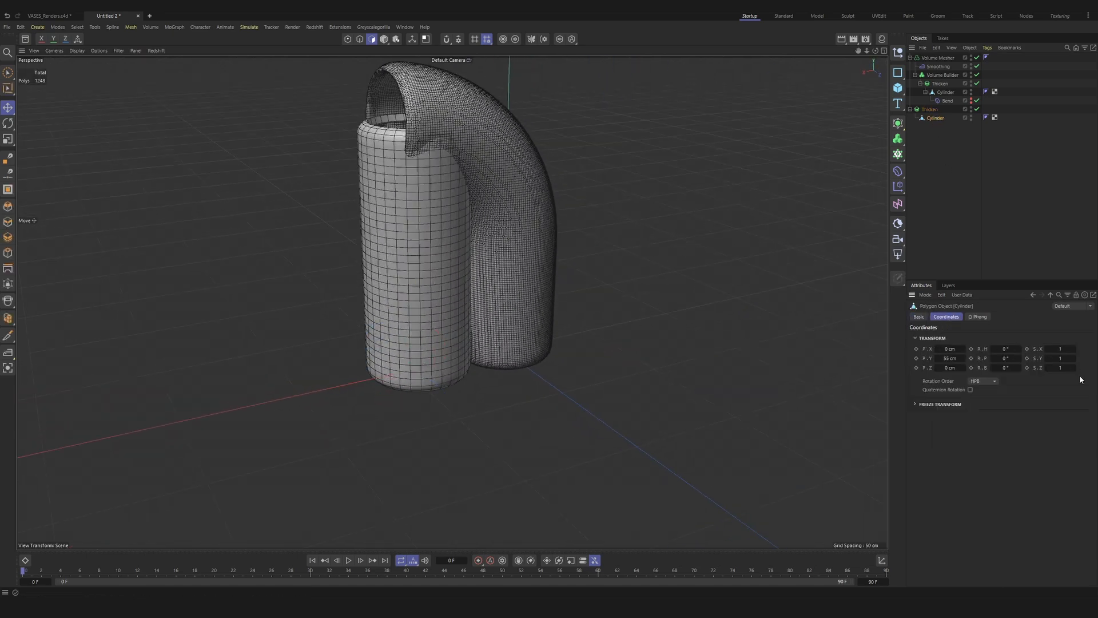
{"action": "left_click", "coordinate": [1071, 361]}
{"action": "type", "text": "0.5"}
{"action": "key", "text": "Return"}
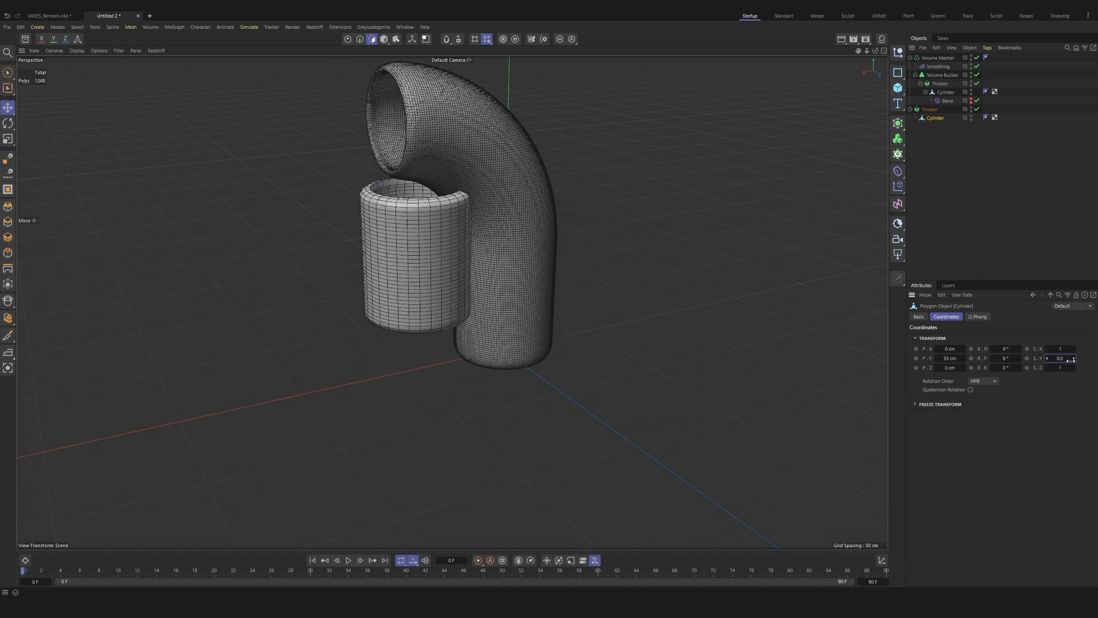
Step: Move the duplicated Thicken object down toward the floor, to a Y position of about -23.7 cm
{"action": "left_click_drag", "start_coordinate": [415, 247], "coordinate": [437, 256], "text": "alt"}
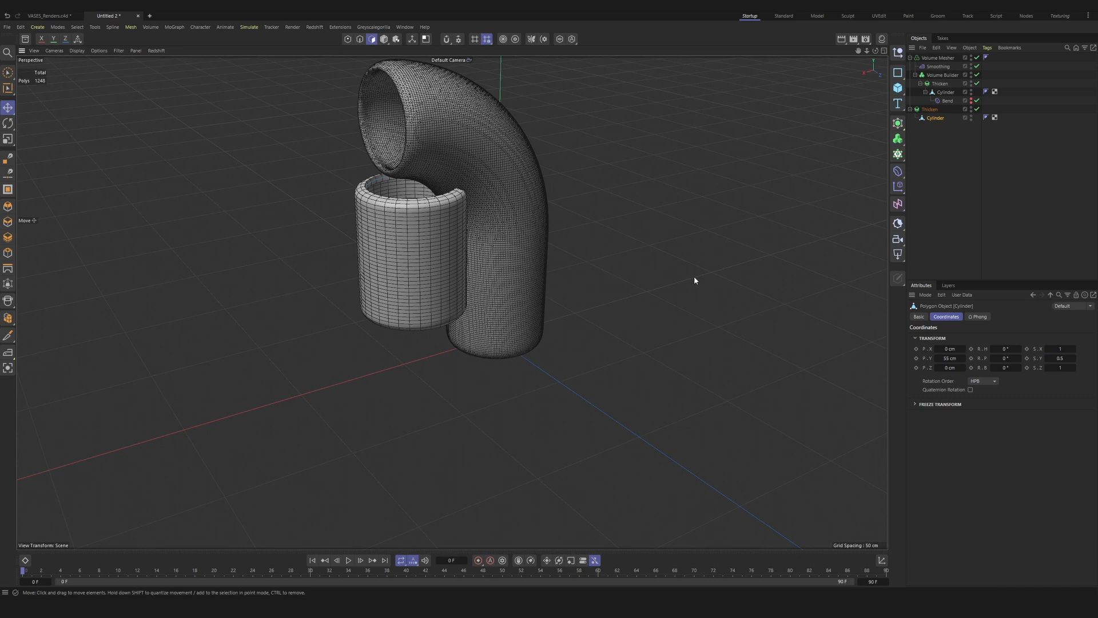
{"action": "left_click", "coordinate": [929, 110]}
{"action": "left_click_drag", "start_coordinate": [418, 307], "coordinate": [421, 350]}
Step: In the front view, align the short copy's base with the pipe's base at Y about -27 cm and nudge its X position to about 43.9 cm
{"action": "middle_click", "coordinate": [423, 351]}
{"action": "middle_click", "coordinate": [684, 407]}
{"action": "left_click_drag", "start_coordinate": [491, 273], "coordinate": [492, 272]}
{"action": "scroll", "coordinate": [474, 292], "scroll_direction": "up", "scroll_amount": 8}
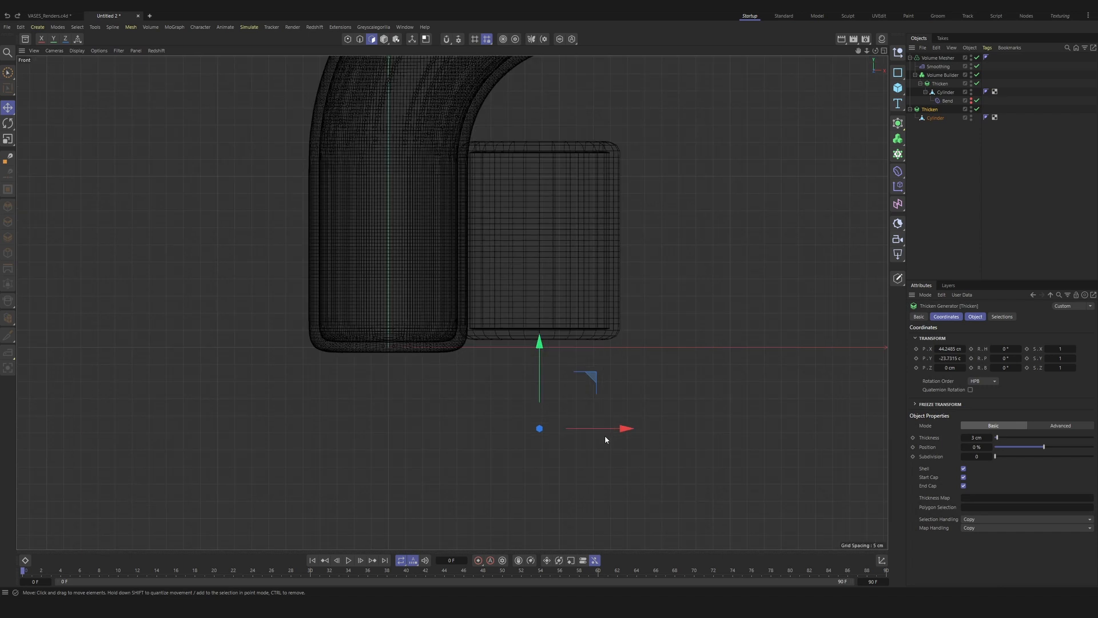
{"action": "left_click_drag", "start_coordinate": [539, 358], "coordinate": [538, 370]}
{"action": "scroll", "coordinate": [460, 263], "scroll_direction": "up", "scroll_amount": 3}
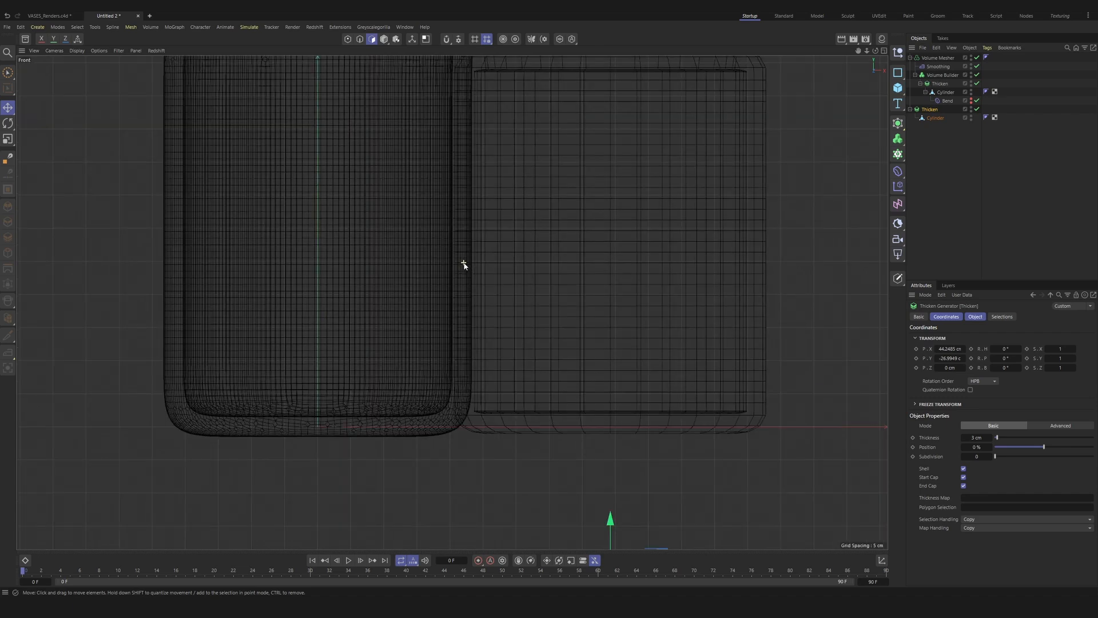
{"action": "scroll", "coordinate": [457, 309], "scroll_direction": "down", "scroll_amount": 2}
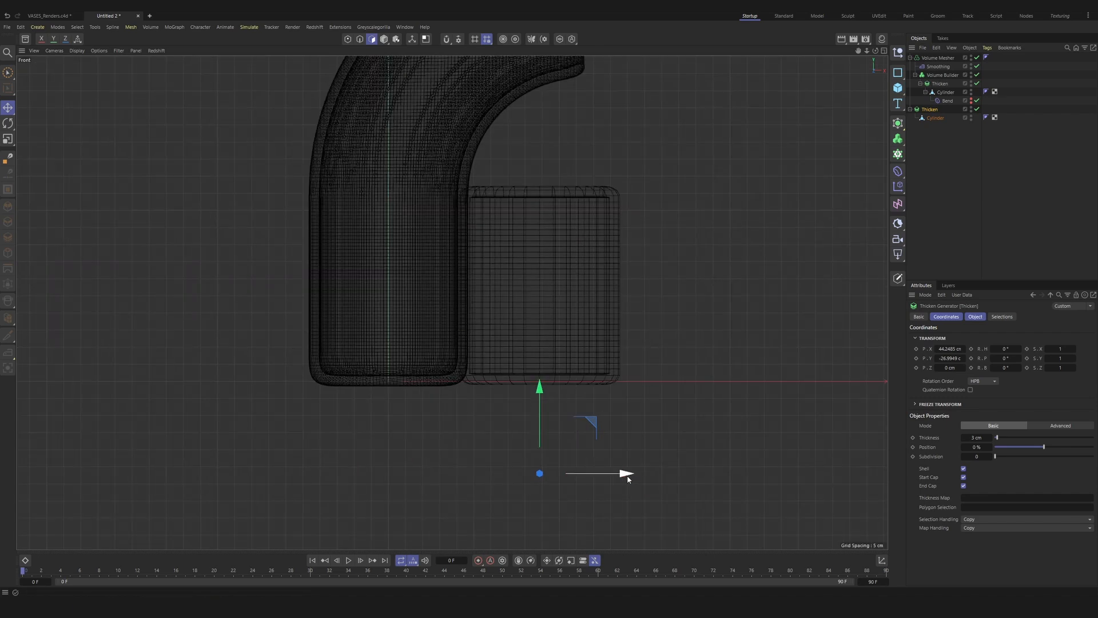
{"action": "left_click_drag", "start_coordinate": [625, 474], "coordinate": [625, 475]}
{"action": "middle_click", "coordinate": [582, 346]}
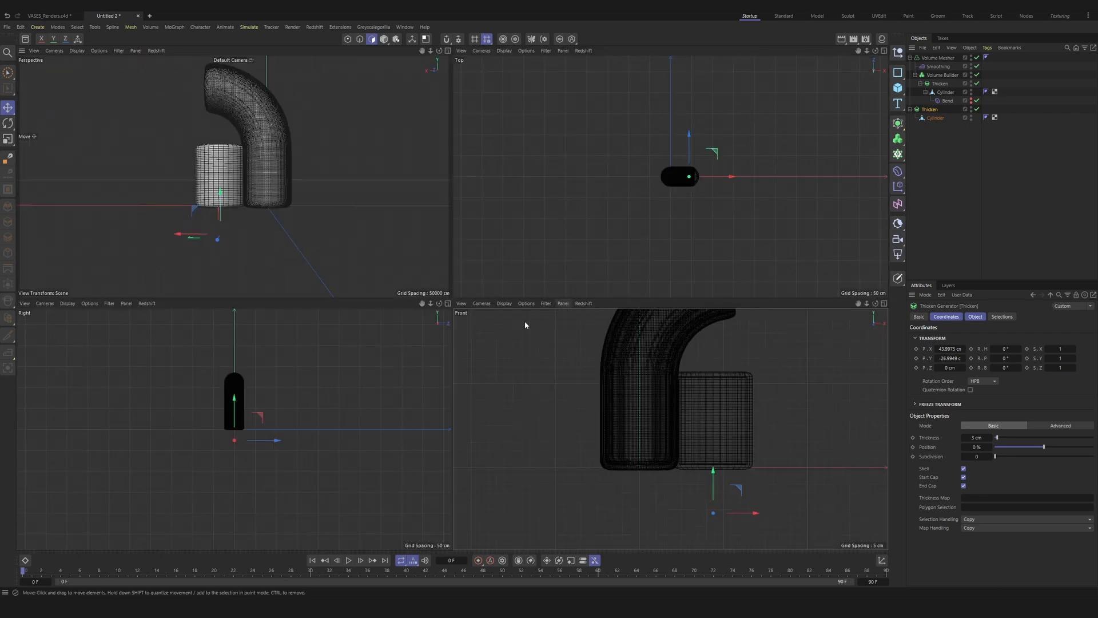
Step: Place the duplicated Thicken object inside the Volume Builder so the short cylinder merges with the bent pipe
{"action": "middle_click", "coordinate": [237, 188]}
{"action": "left_click_drag", "start_coordinate": [446, 266], "coordinate": [541, 331], "text": "alt"}
{"action": "scroll", "coordinate": [441, 156], "scroll_direction": "up", "scroll_amount": 6}
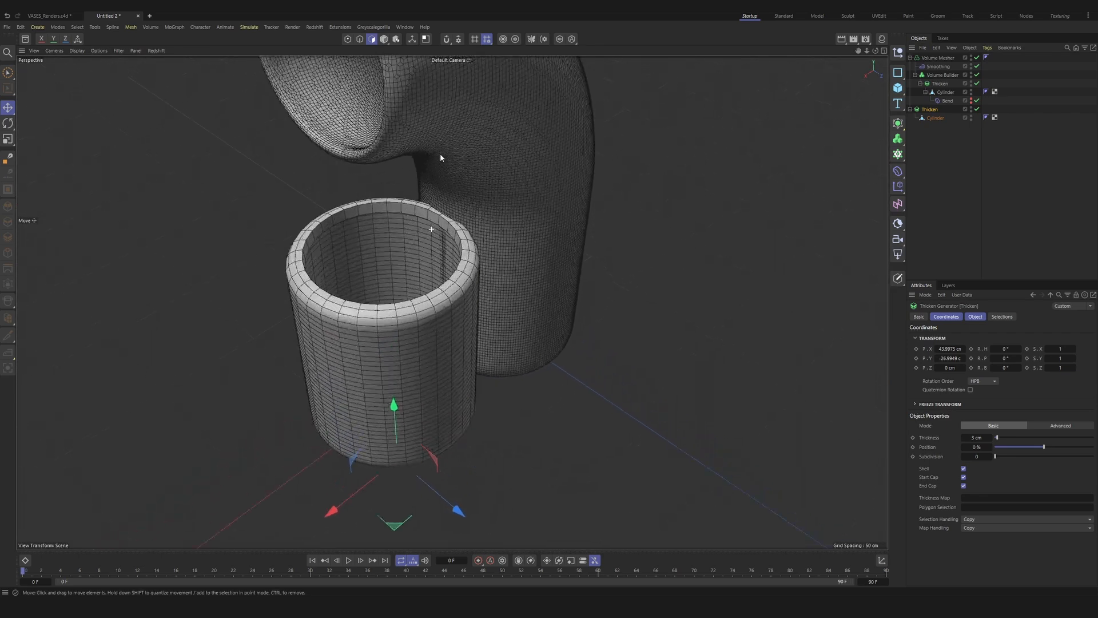
{"action": "scroll", "coordinate": [464, 246], "scroll_direction": "down", "scroll_amount": 6}
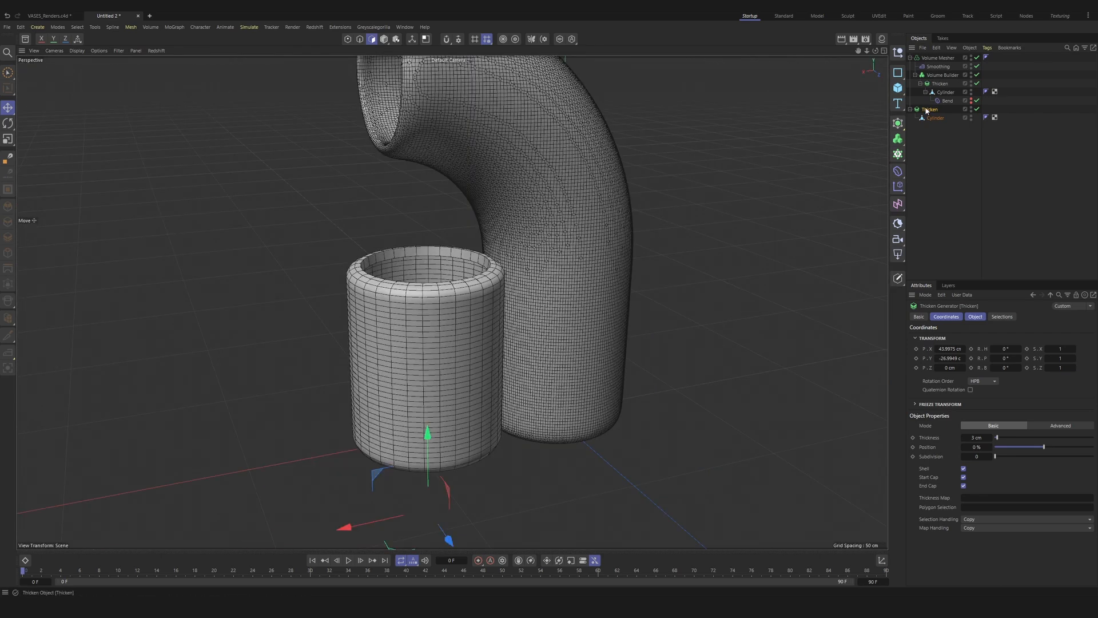
{"action": "left_click_drag", "start_coordinate": [938, 89], "coordinate": [934, 82]}
{"action": "scroll", "coordinate": [458, 294], "scroll_direction": "down", "scroll_amount": 2}
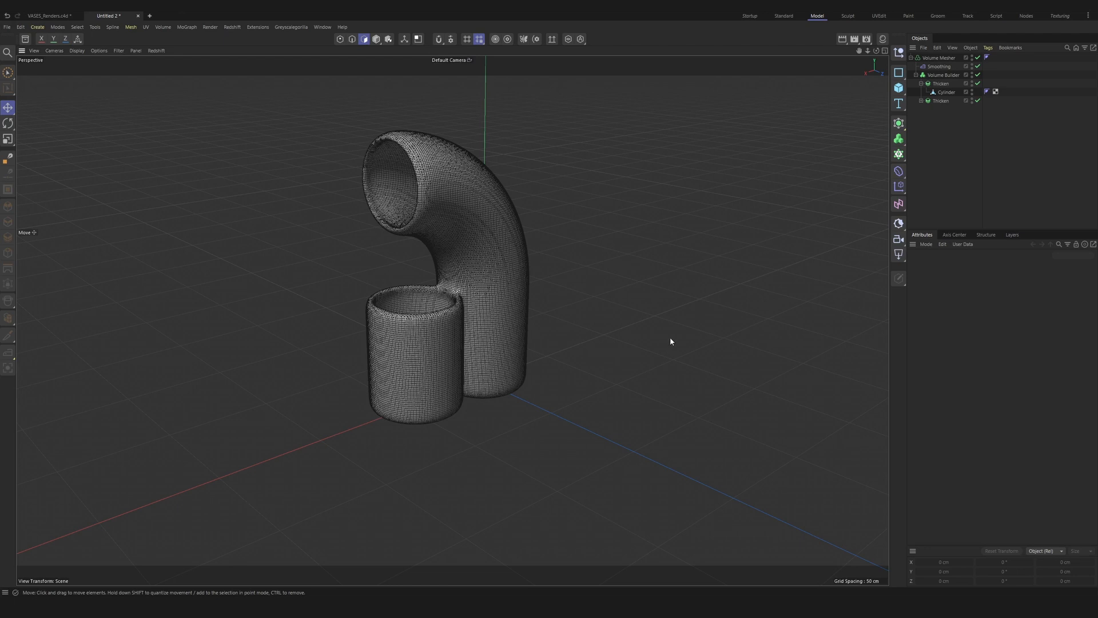
Step: Add a cube and size it 580 cm in X, 250 cm in Y and 100 cm in Z
{"action": "left_click", "coordinate": [898, 89]}
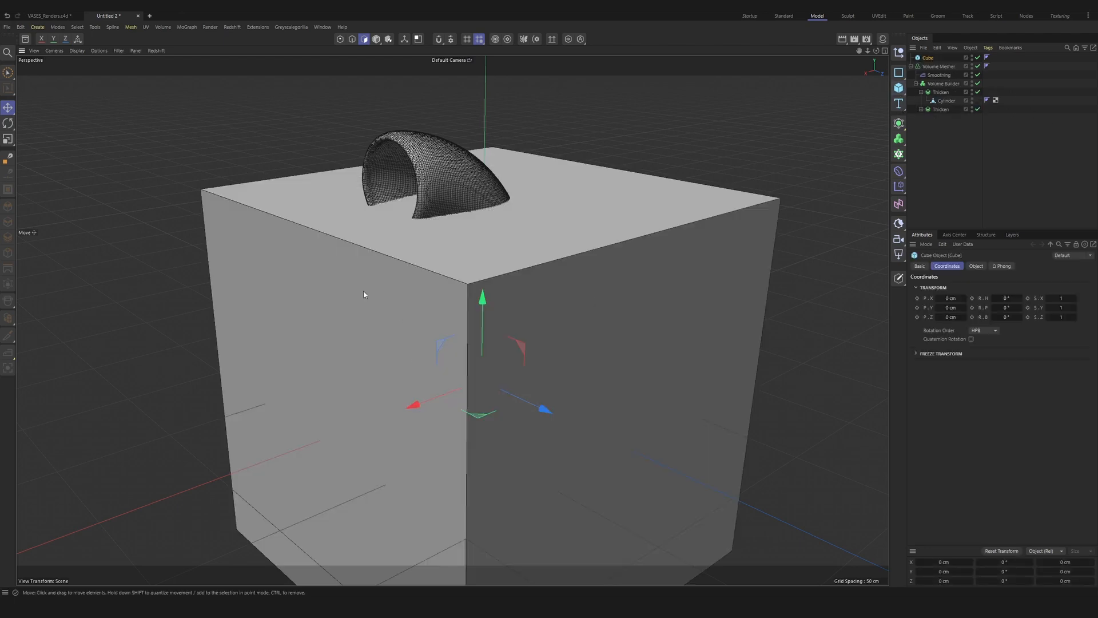
{"action": "left_click", "coordinate": [976, 266]}
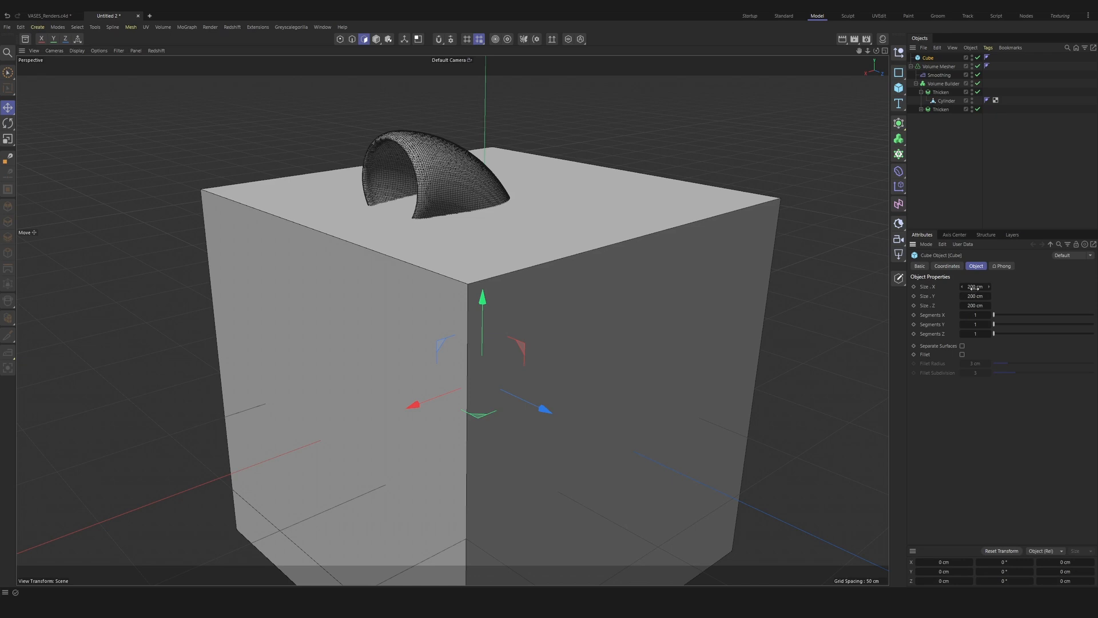
{"action": "left_click_drag", "start_coordinate": [973, 288], "coordinate": [974, 287]}
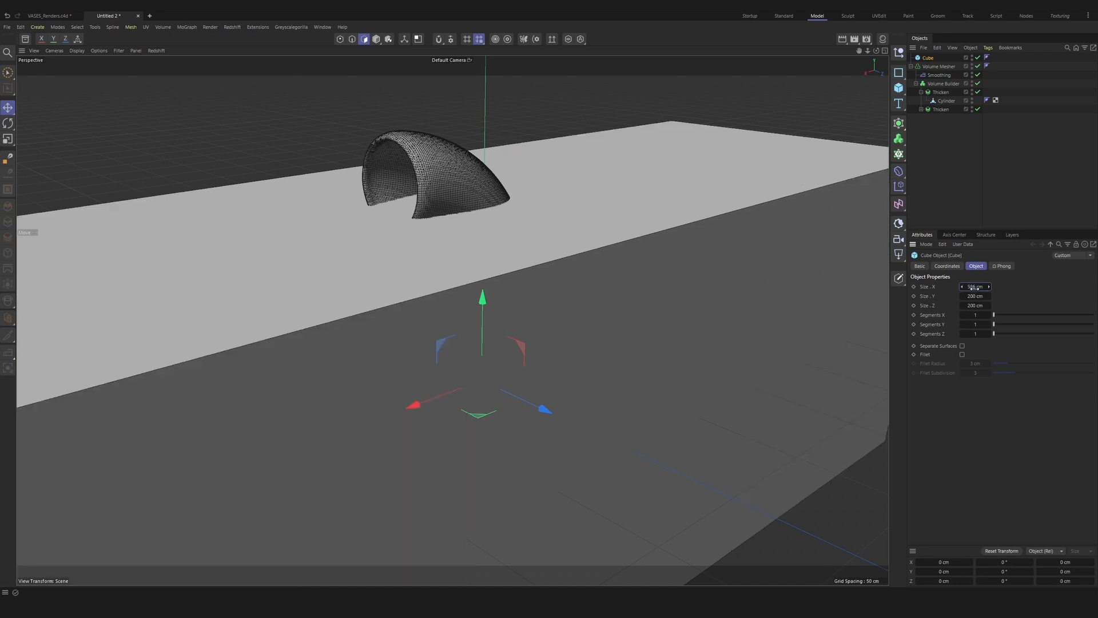
{"action": "left_click", "coordinate": [974, 287]}
{"action": "type", "text": "580"}
{"action": "key", "text": "Return"}
{"action": "key", "text": "Tab"}
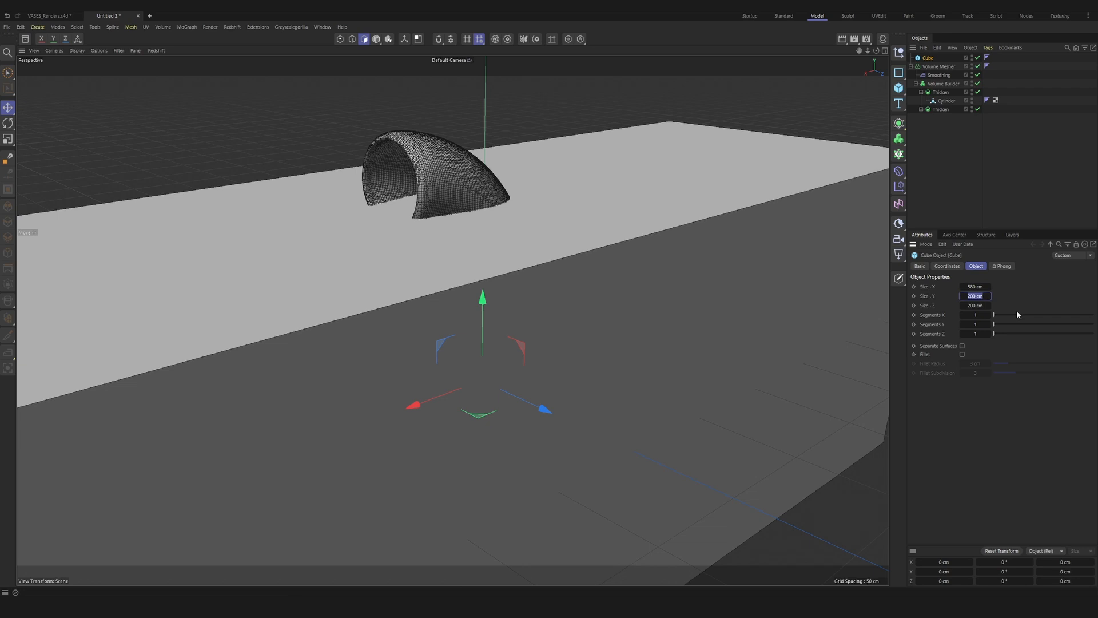
{"action": "type", "text": "250"}
{"action": "key", "text": "Return"}
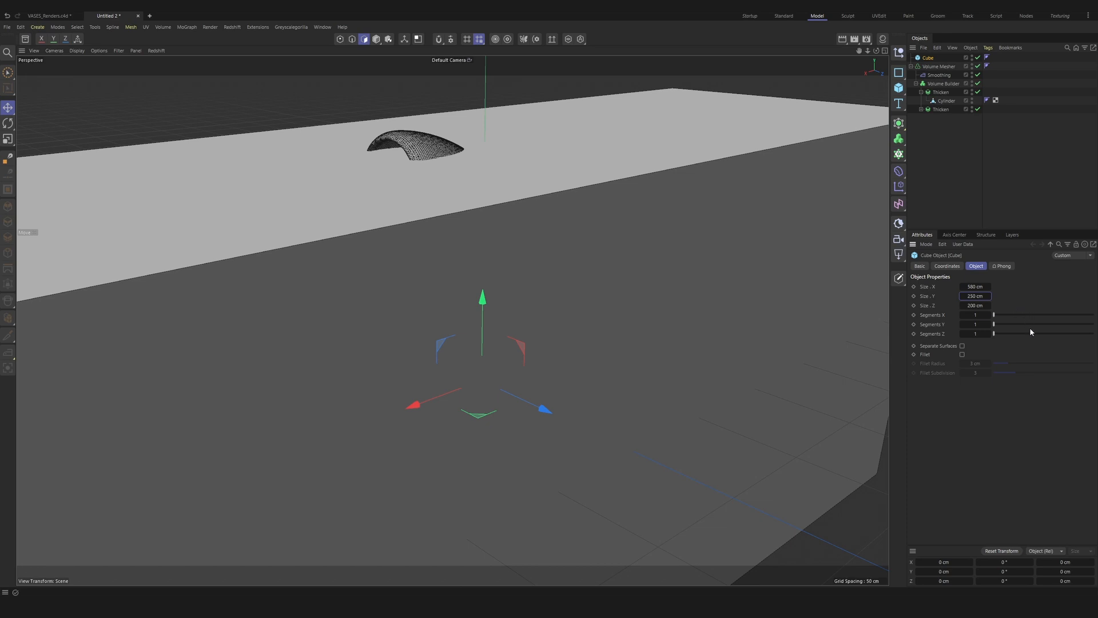
{"action": "key", "text": "Tab"}
{"action": "type", "text": "100"}
{"action": "key", "text": "Return"}
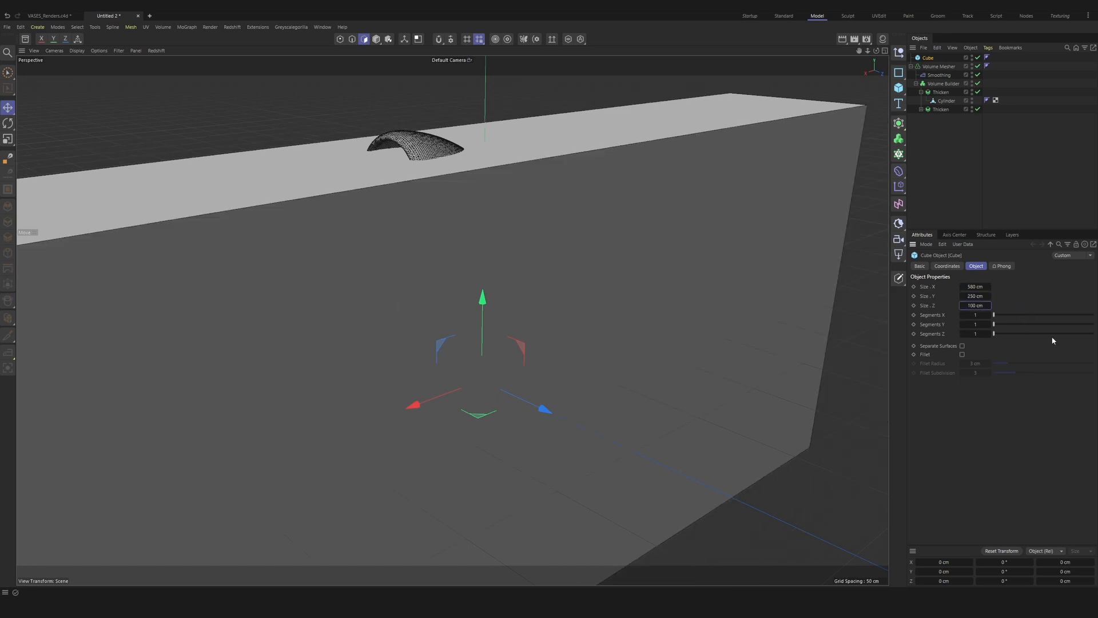
Step: Lower the cube beneath the vase and set its Y position to -125 cm
{"action": "left_click_drag", "start_coordinate": [474, 331], "coordinate": [489, 523]}
{"action": "left_click", "coordinate": [947, 265]}
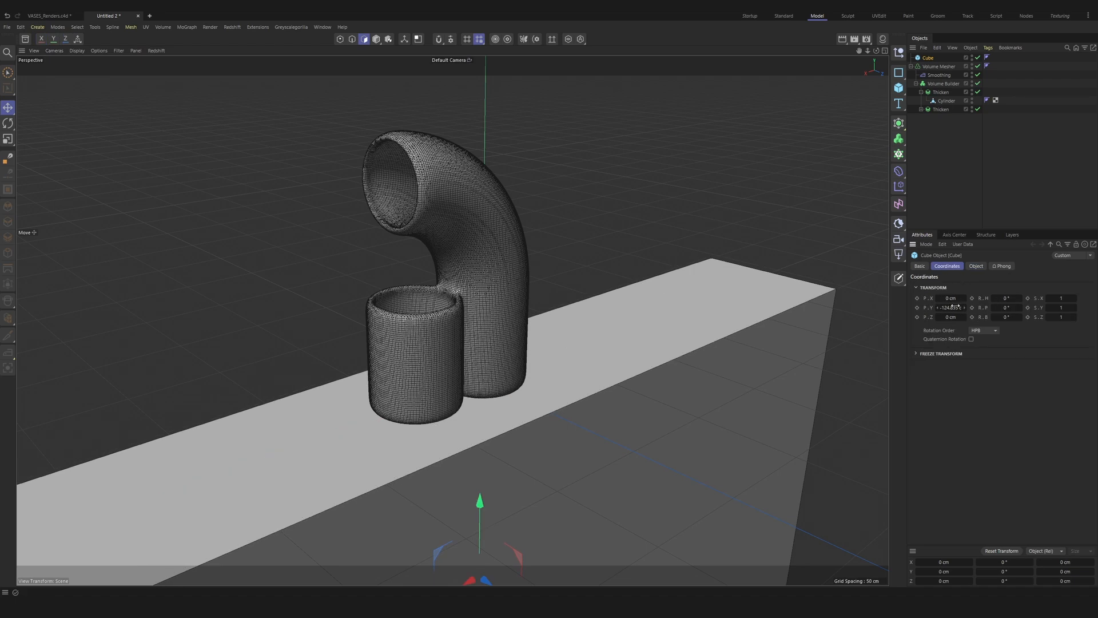
{"action": "double_click", "coordinate": [952, 307]}
{"action": "type", "text": "-125"}
{"action": "key", "text": "Return"}
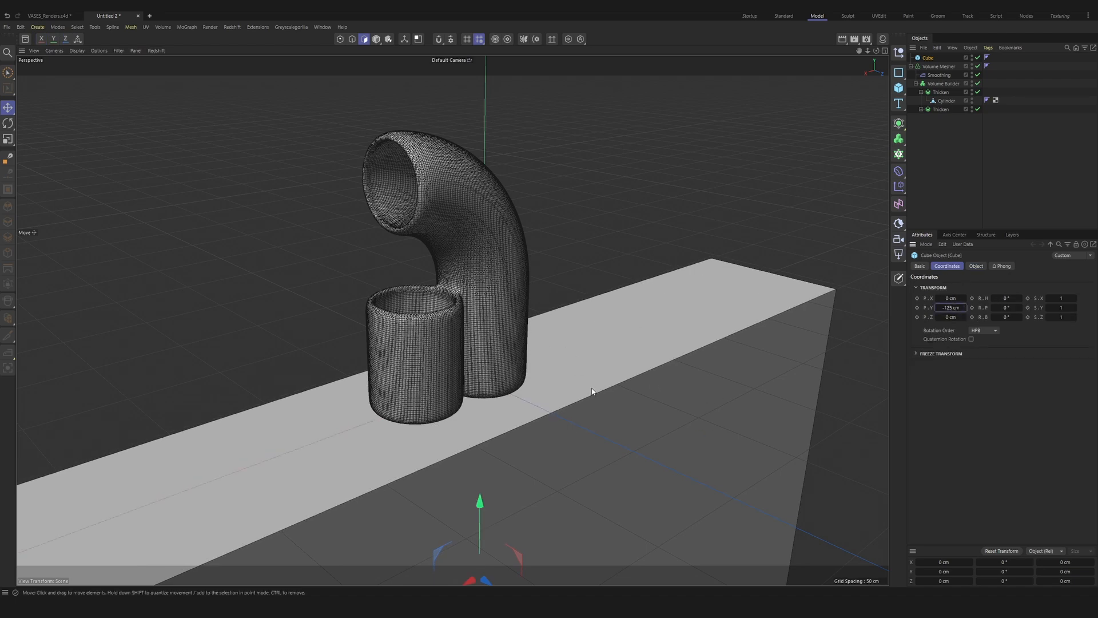
Step: Add a plane, rotate it 90° upright, and move it behind the vase to the cube's rear edge at Z -50 cm
{"action": "left_click_drag", "start_coordinate": [593, 391], "coordinate": [499, 383], "text": "alt"}
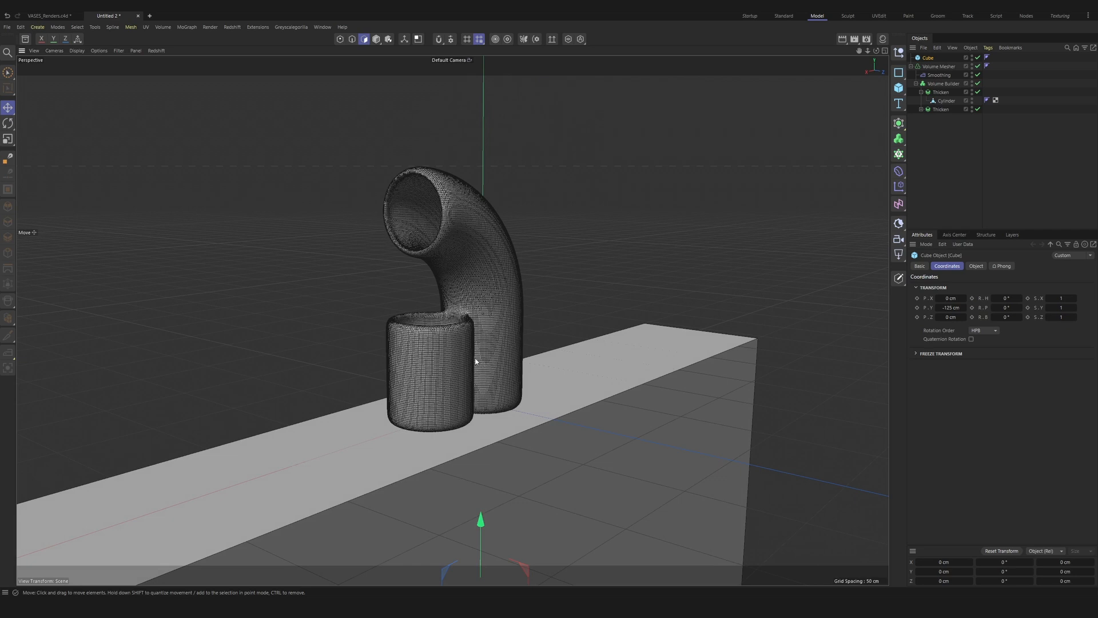
{"action": "left_click", "coordinate": [899, 88]}
{"action": "left_click", "coordinate": [938, 118]}
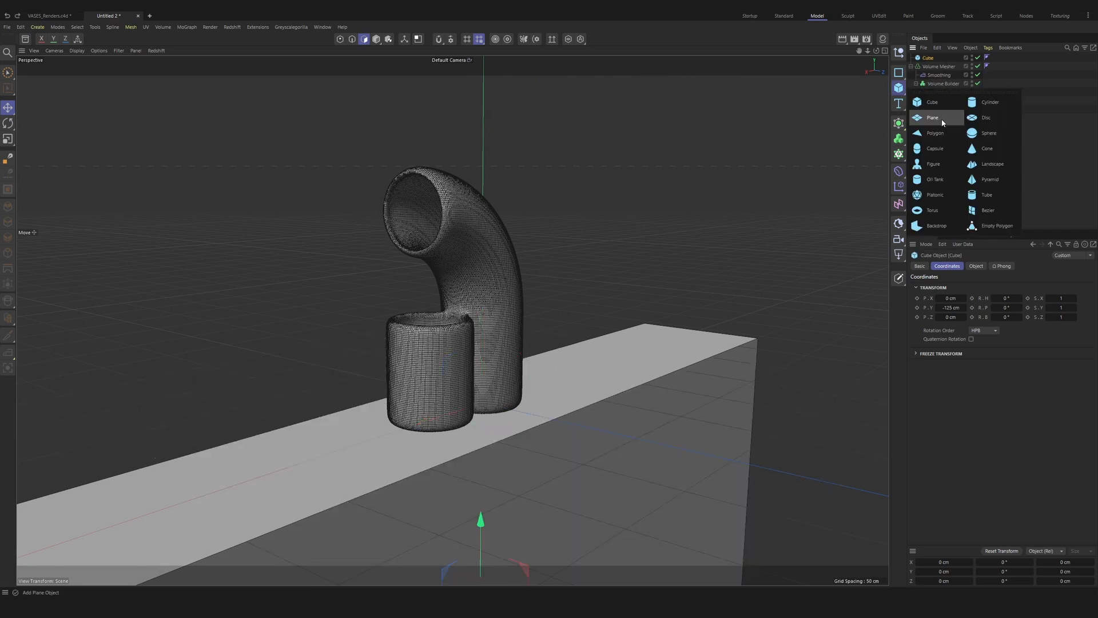
{"action": "left_click", "coordinate": [938, 118]}
{"action": "key", "text": "r"}
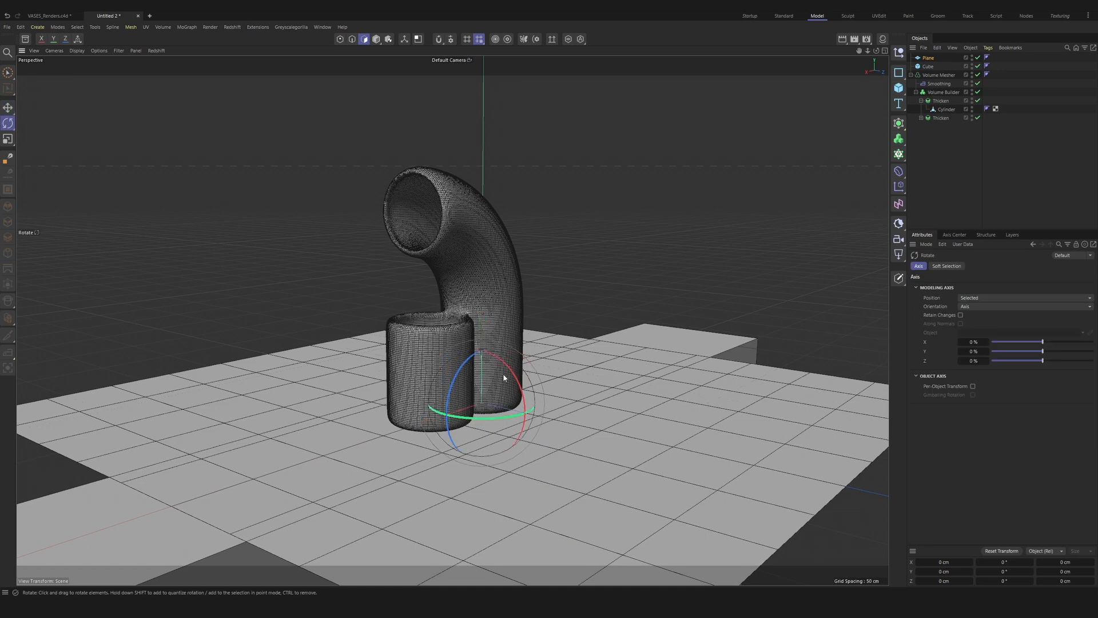
{"action": "left_click_drag", "start_coordinate": [515, 407], "coordinate": [396, 247]}
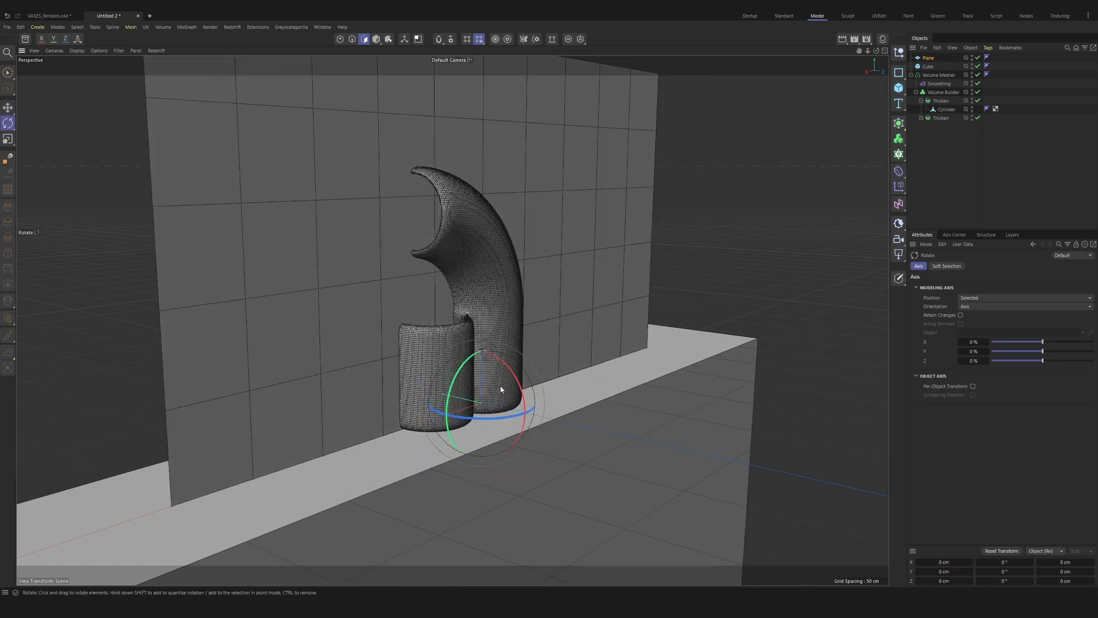
{"action": "key", "text": "e"}
{"action": "left_click_drag", "start_coordinate": [419, 388], "coordinate": [365, 377]}
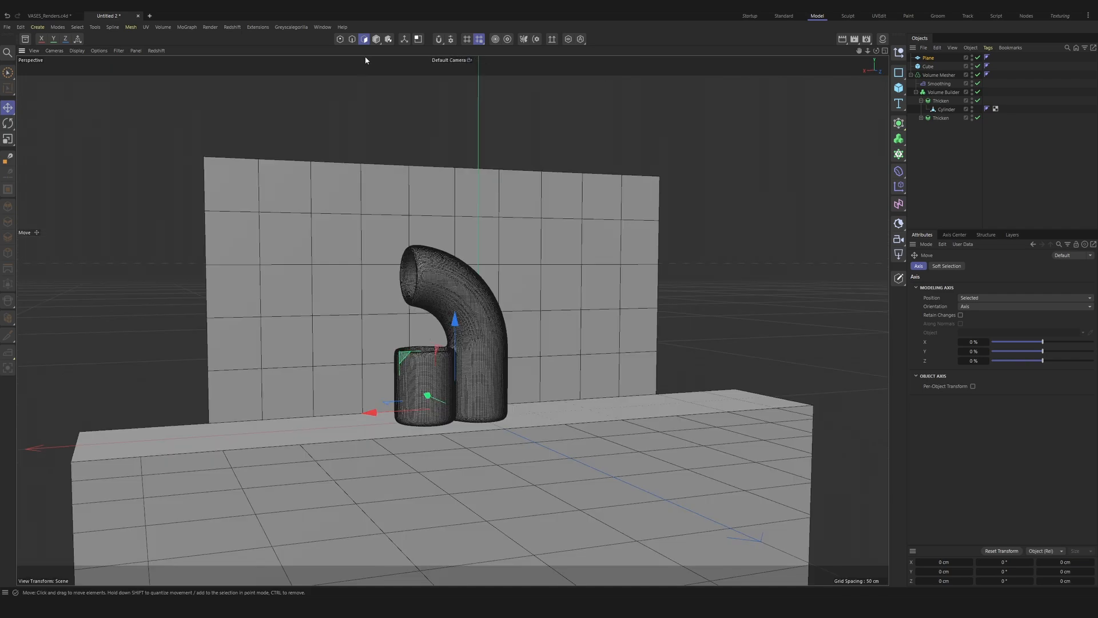
Step: Enlarge the back wall plane to about 578 cm wide and 664 cm high, spanning the cube's length
{"action": "left_click", "coordinate": [376, 39]}
{"action": "left_click_drag", "start_coordinate": [207, 424], "coordinate": [80, 437]}
{"action": "left_click_drag", "start_coordinate": [454, 166], "coordinate": [452, 8]}
{"action": "left_click_drag", "start_coordinate": [462, 399], "coordinate": [495, 402], "text": "alt"}
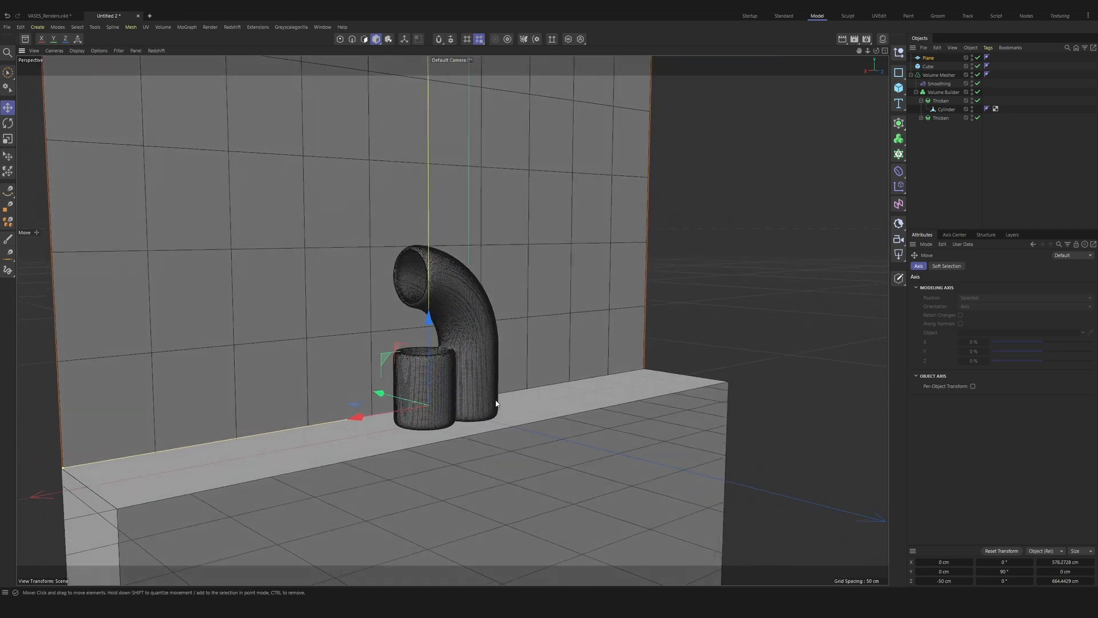
{"action": "left_click", "coordinate": [673, 285]}
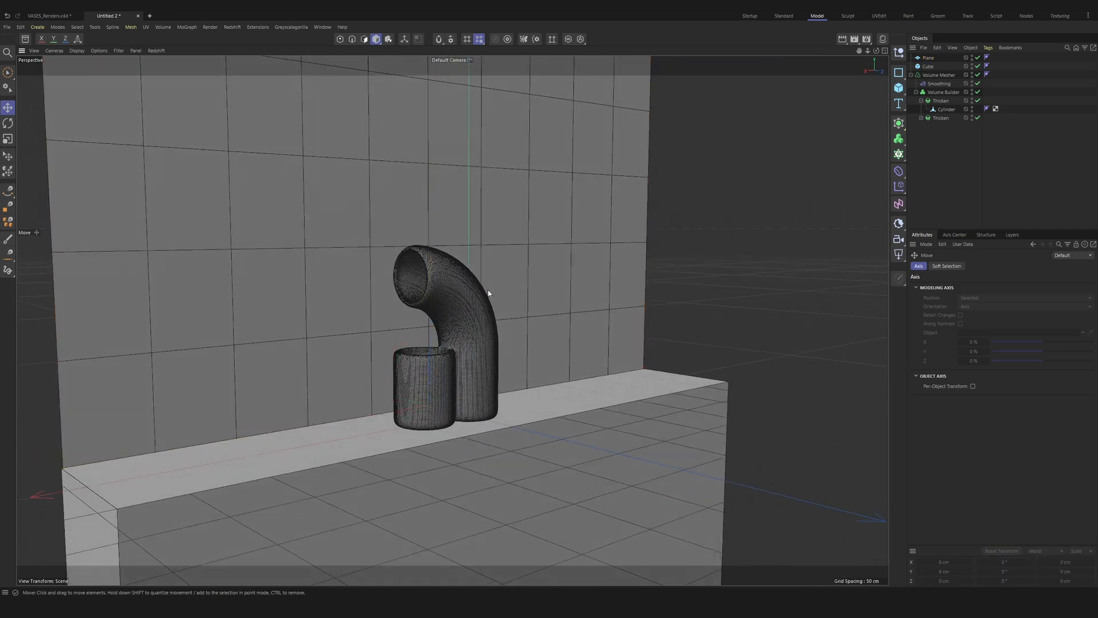
Step: Add a second plane, rotate it to -90° bank, and move it along X to about -195 cm as a side wall
{"action": "middle_click_drag", "start_coordinate": [488, 344], "coordinate": [468, 348], "text": "alt"}
{"action": "left_click_drag", "start_coordinate": [469, 348], "coordinate": [475, 351], "text": "alt"}
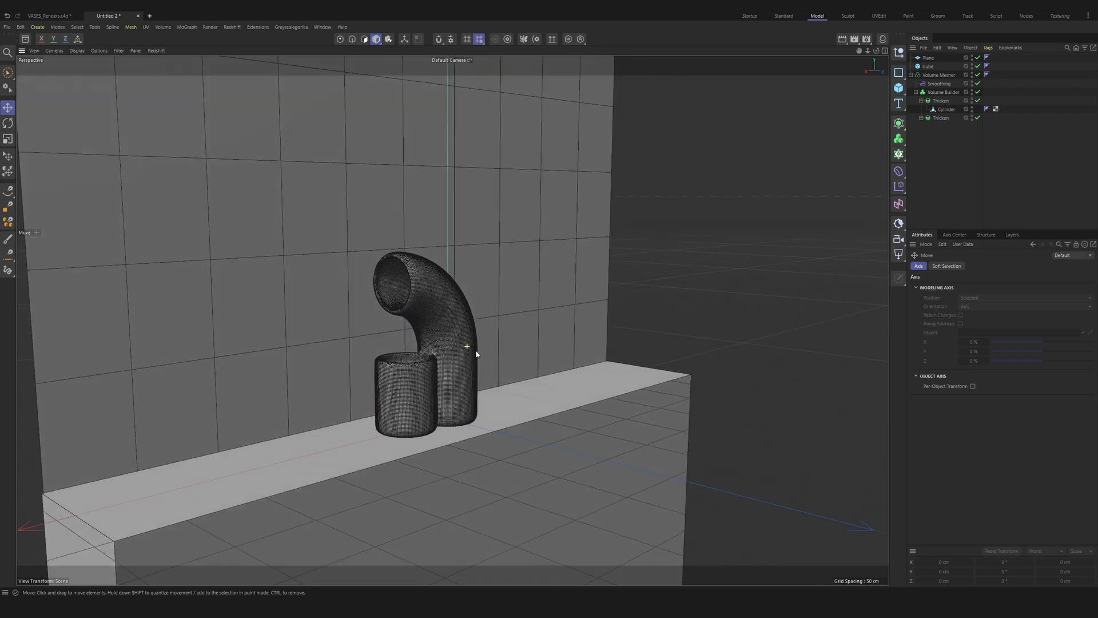
{"action": "left_click", "coordinate": [899, 88]}
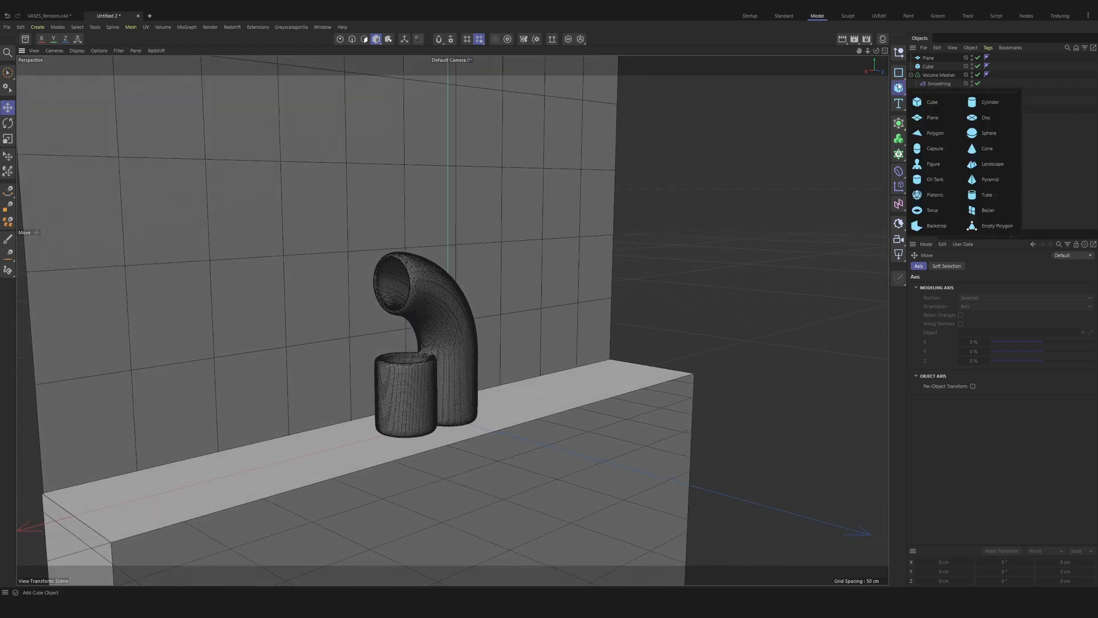
{"action": "left_click", "coordinate": [929, 110]}
{"action": "key", "text": "r"}
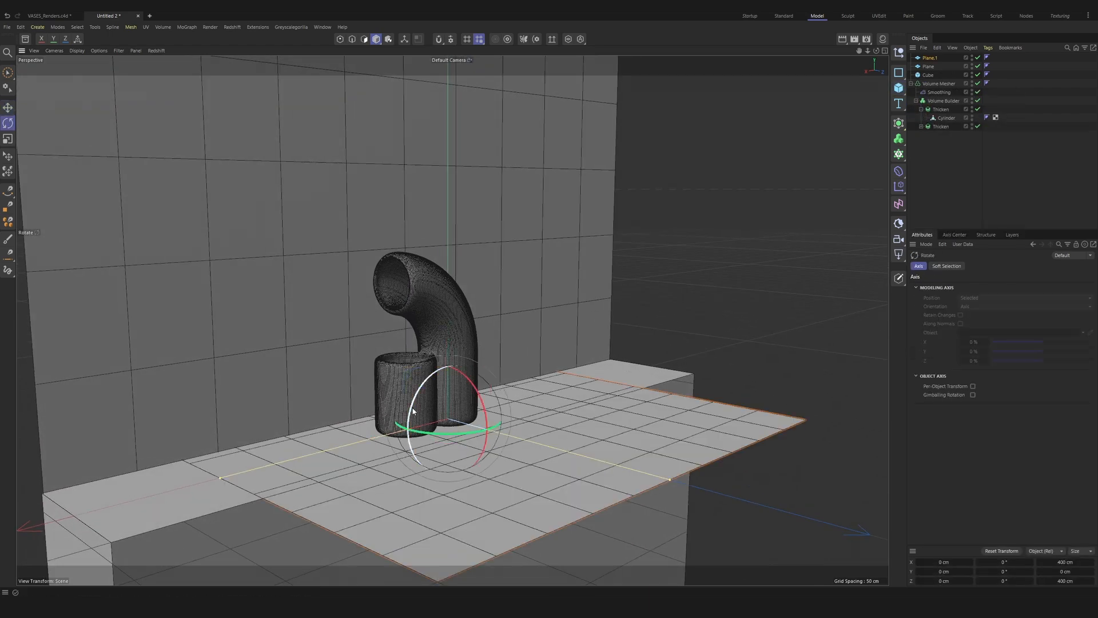
{"action": "left_click_drag", "start_coordinate": [410, 407], "coordinate": [483, 349]}
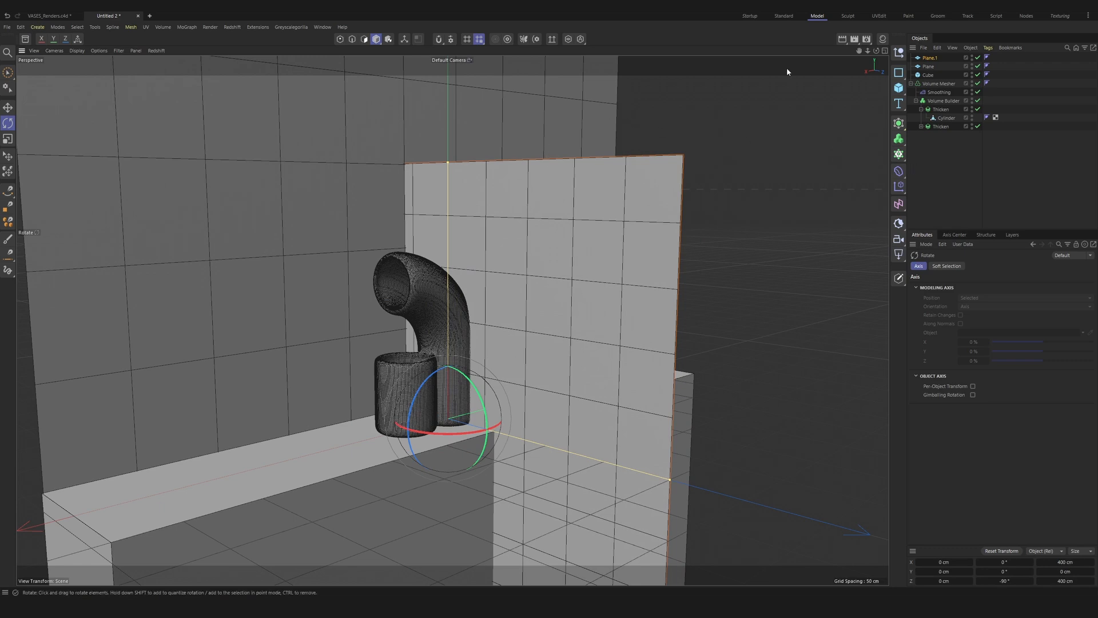
{"action": "key", "text": "e"}
{"action": "left_click_drag", "start_coordinate": [487, 425], "coordinate": [614, 373]}
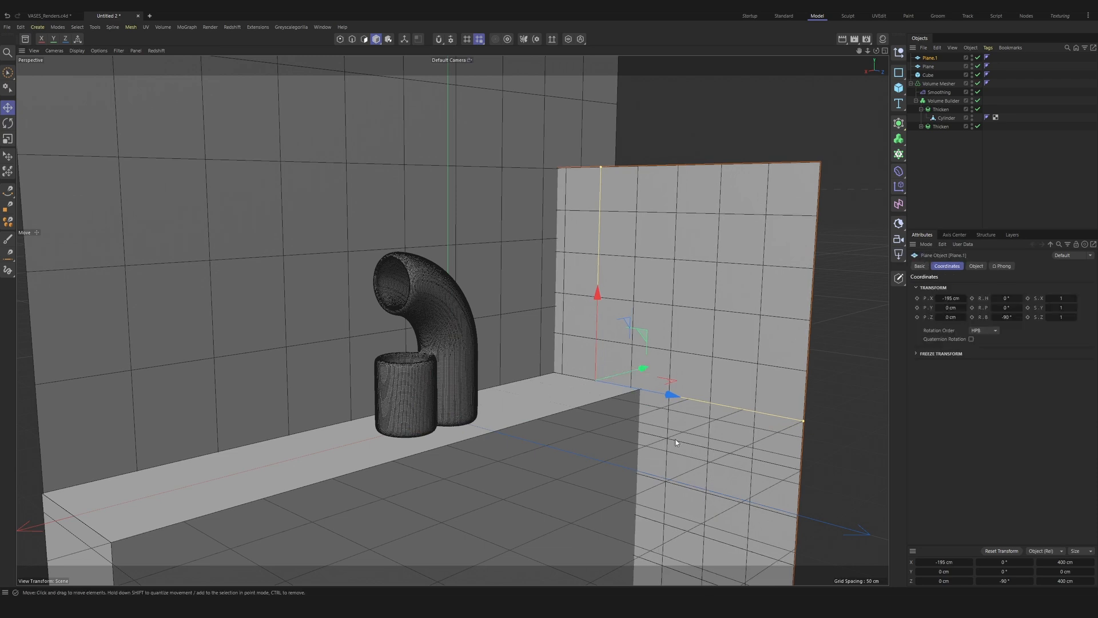
Step: Narrow the side wall plane to the cube's depth by setting its Height to 100 cm
{"action": "left_click_drag", "start_coordinate": [805, 422], "coordinate": [639, 390]}
{"action": "left_click", "coordinate": [976, 265]}
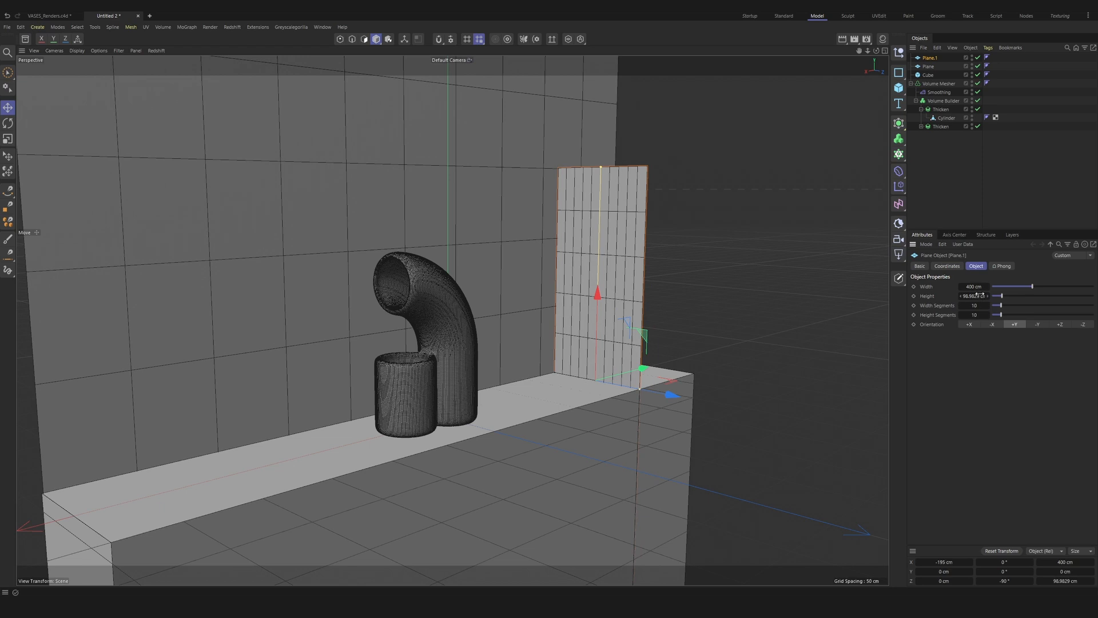
{"action": "double_click", "coordinate": [978, 297]}
{"action": "type", "text": "100"}
{"action": "key", "text": "Return"}
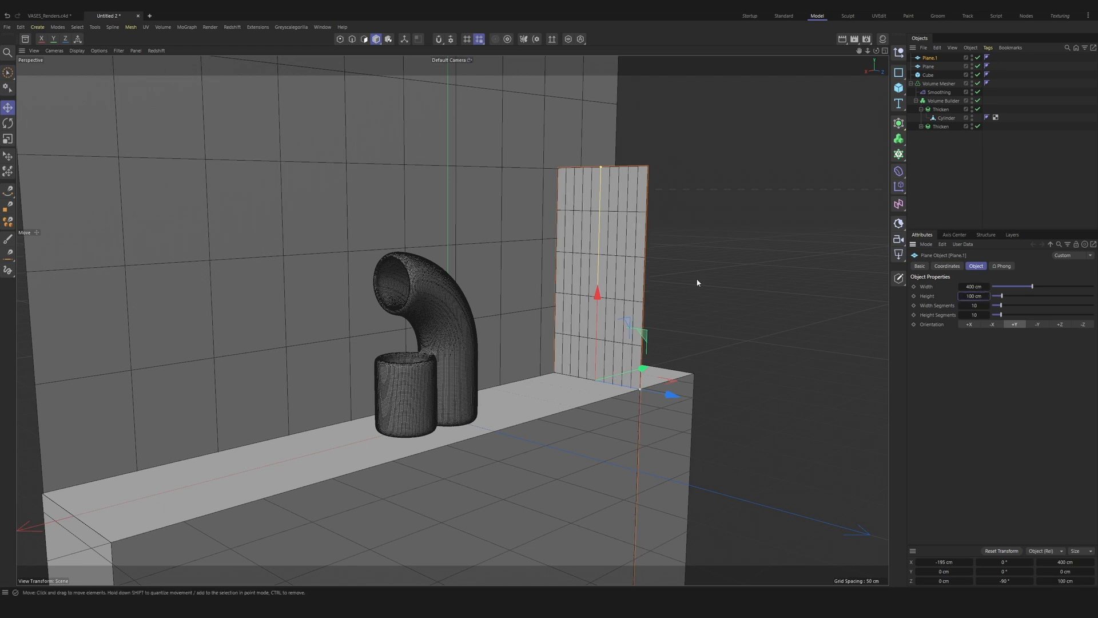
Step: Raise the side wall plane to Y 200 cm and set its X position to -115 cm
{"action": "left_click_drag", "start_coordinate": [596, 293], "coordinate": [605, 116]}
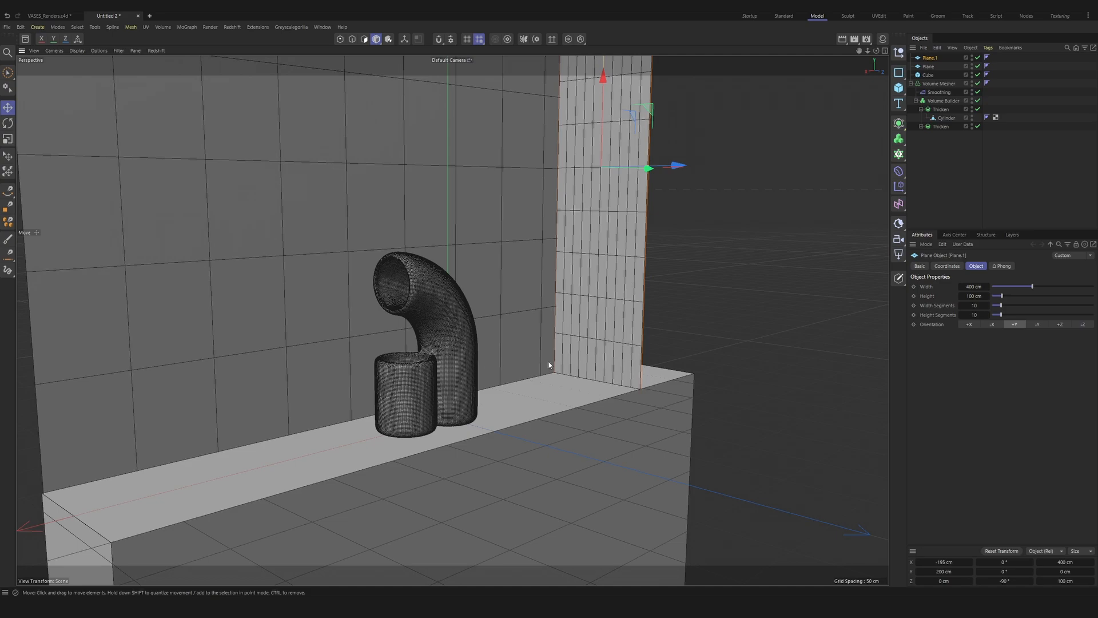
{"action": "left_click_drag", "start_coordinate": [548, 364], "coordinate": [573, 345], "text": "alt"}
{"action": "left_click", "coordinate": [947, 266]}
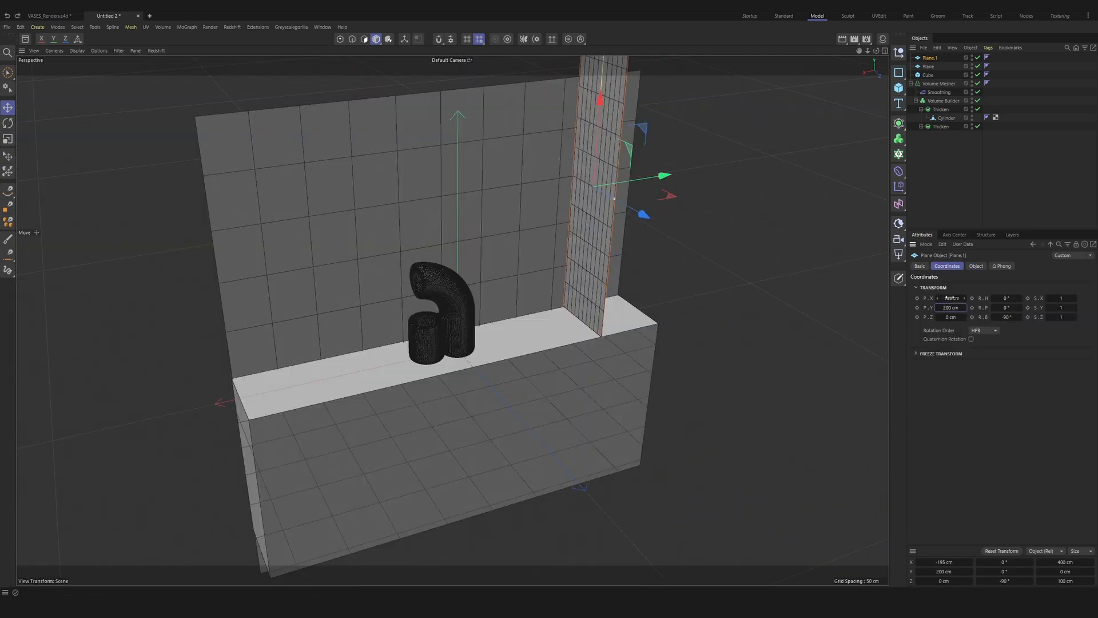
{"action": "key", "text": "Return"}
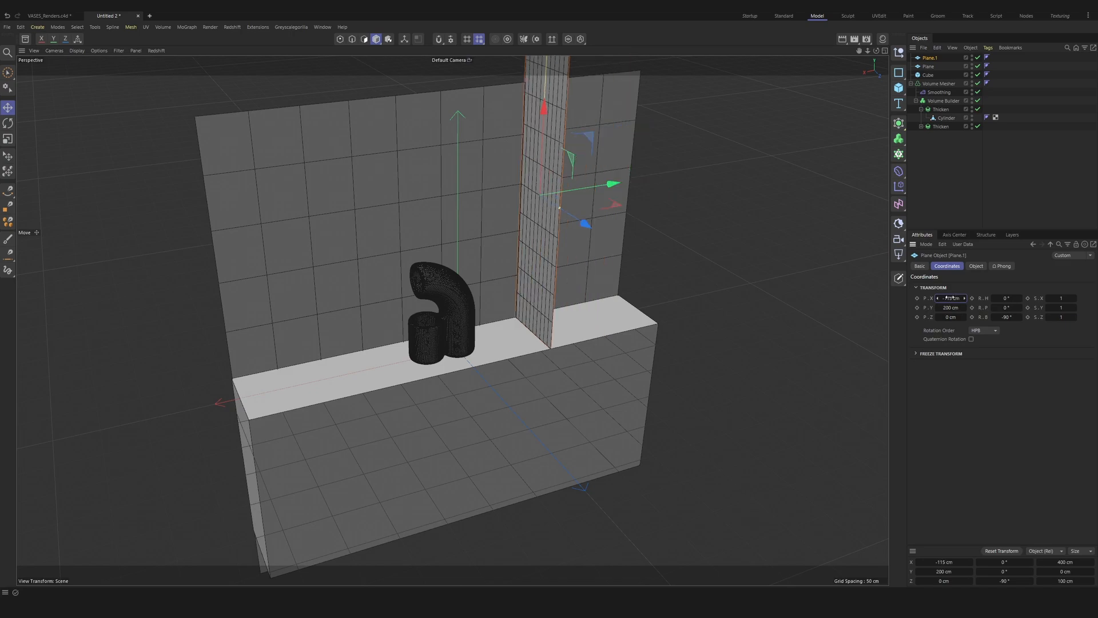
Step: Add a third plane, rotate it to 90° pitch and -90° bank, and move it to X -115 cm and Z about 247 cm
{"action": "mouse_move", "coordinate": [451, 305]}
{"action": "left_mouse_down", "text": "alt"}
{"action": "mouse_move", "coordinate": [509, 255]}
{"action": "mouse_move", "coordinate": [482, 292]}
{"action": "mouse_move", "coordinate": [410, 274]}
{"action": "mouse_move", "coordinate": [462, 287]}
{"action": "left_mouse_up", "text": "alt"}
{"action": "right_click_drag", "start_coordinate": [451, 303], "coordinate": [446, 234], "text": "alt"}
{"action": "left_click_drag", "start_coordinate": [432, 295], "coordinate": [449, 279], "text": "alt"}
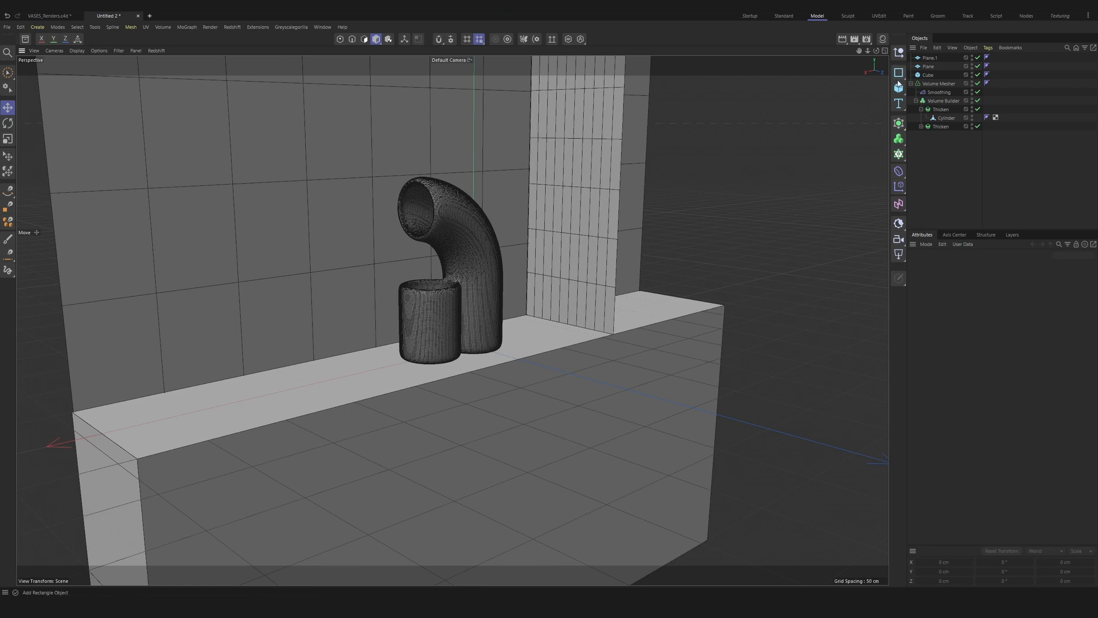
{"action": "left_click", "coordinate": [898, 87]}
{"action": "left_click", "coordinate": [941, 116]}
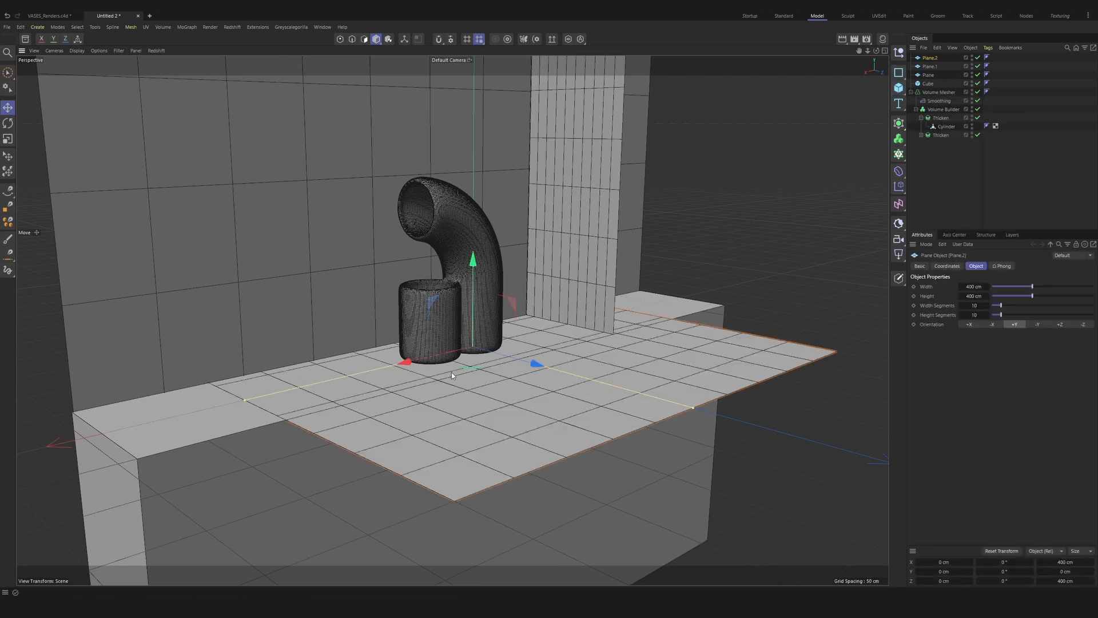
{"action": "key", "text": "r"}
{"action": "left_click_drag", "start_coordinate": [506, 353], "coordinate": [503, 240]}
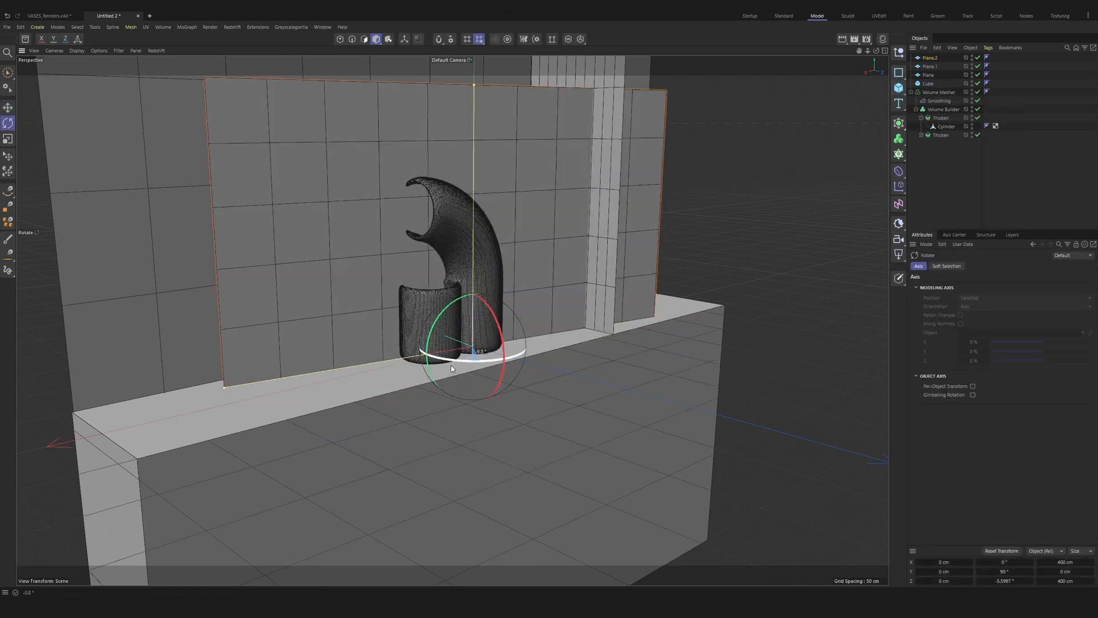
{"action": "left_click_drag", "start_coordinate": [451, 363], "coordinate": [335, 364], "text": "shift"}
{"action": "key", "text": "e"}
{"action": "left_click_drag", "start_coordinate": [525, 334], "coordinate": [619, 313], "text": "shift"}
{"action": "left_click_drag", "start_coordinate": [511, 322], "coordinate": [789, 421]}
Step: Set the third plane to 350 cm width and 625 cm height, and shift it to Z about 225 cm against the narrow wall
{"action": "left_click", "coordinate": [932, 58]}
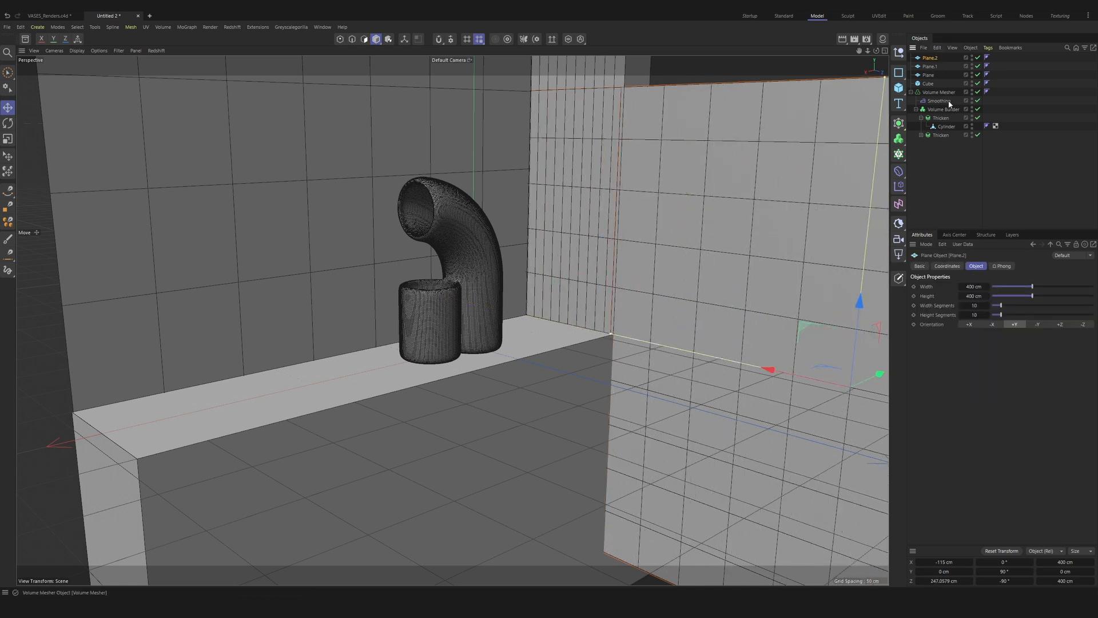
{"action": "left_click", "coordinate": [975, 287]}
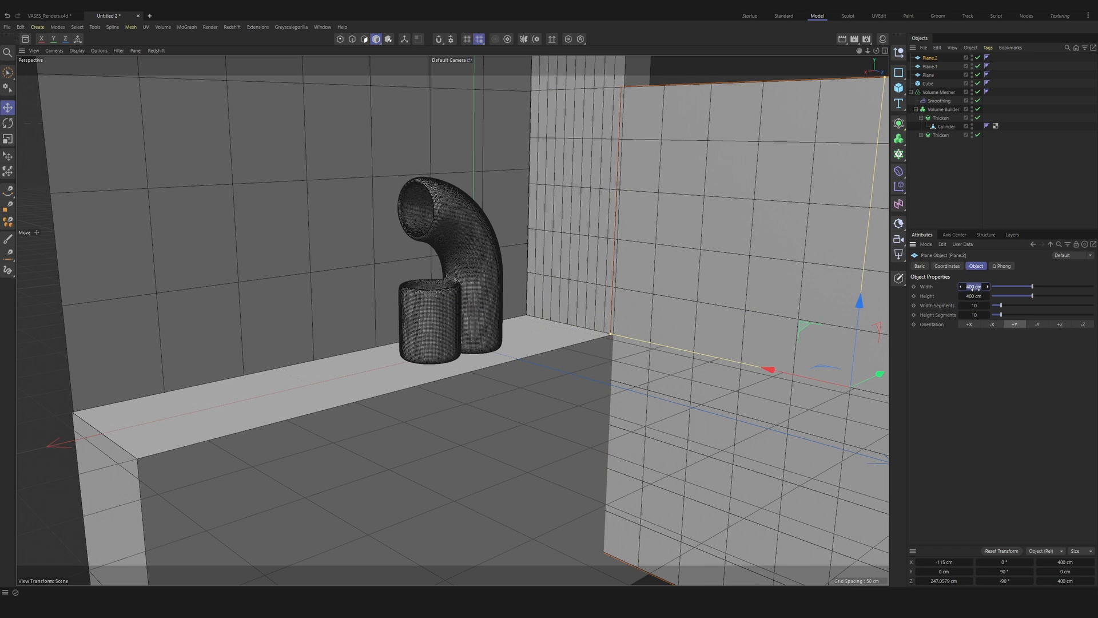
{"action": "type", "text": "350"}
{"action": "key", "text": "Return"}
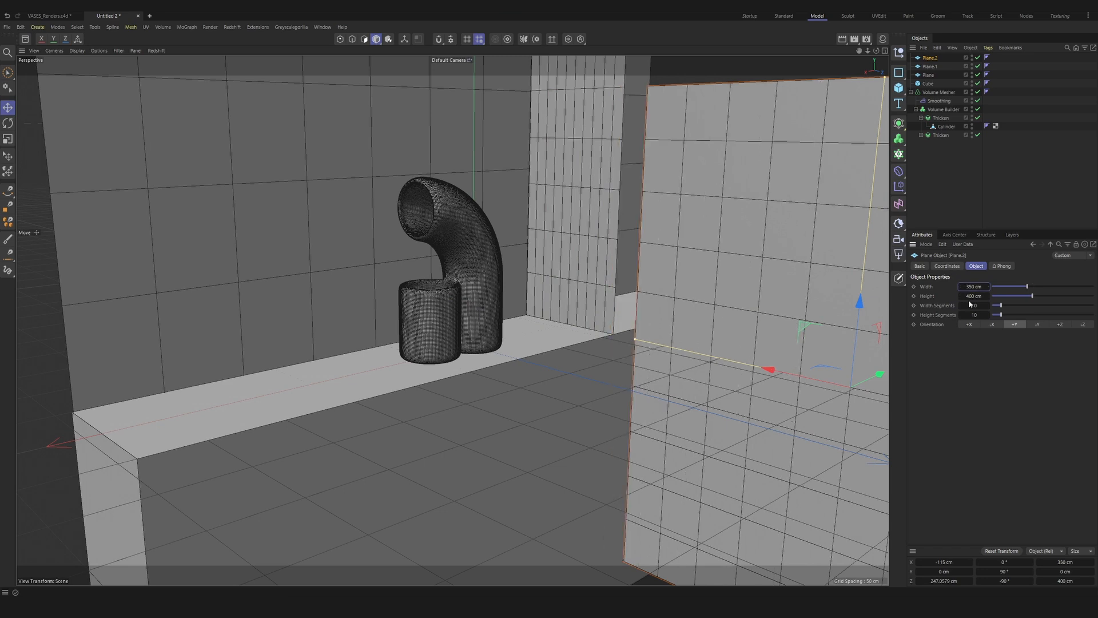
{"action": "key", "text": "Tab"}
{"action": "type", "text": "625"}
{"action": "key", "text": "Return"}
{"action": "left_click_drag", "start_coordinate": [788, 375], "coordinate": [758, 370]}
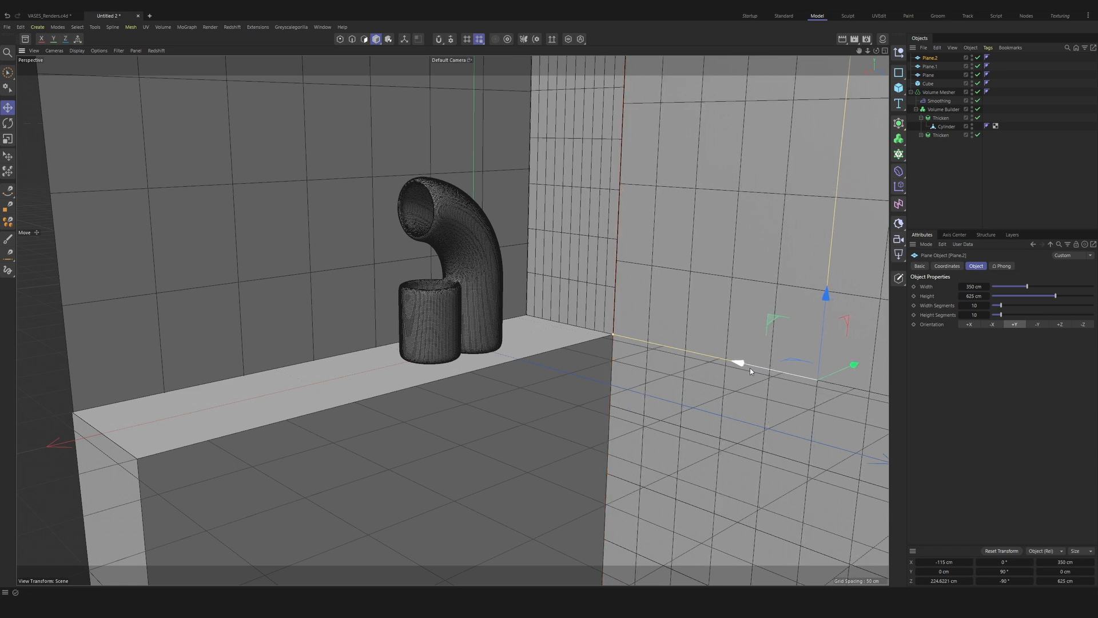
Step: Move the third plane to Y about 61 cm and Z about 225 cm, and nest it inside a new Atom Array
{"action": "left_click_drag", "start_coordinate": [751, 369], "coordinate": [751, 372]}
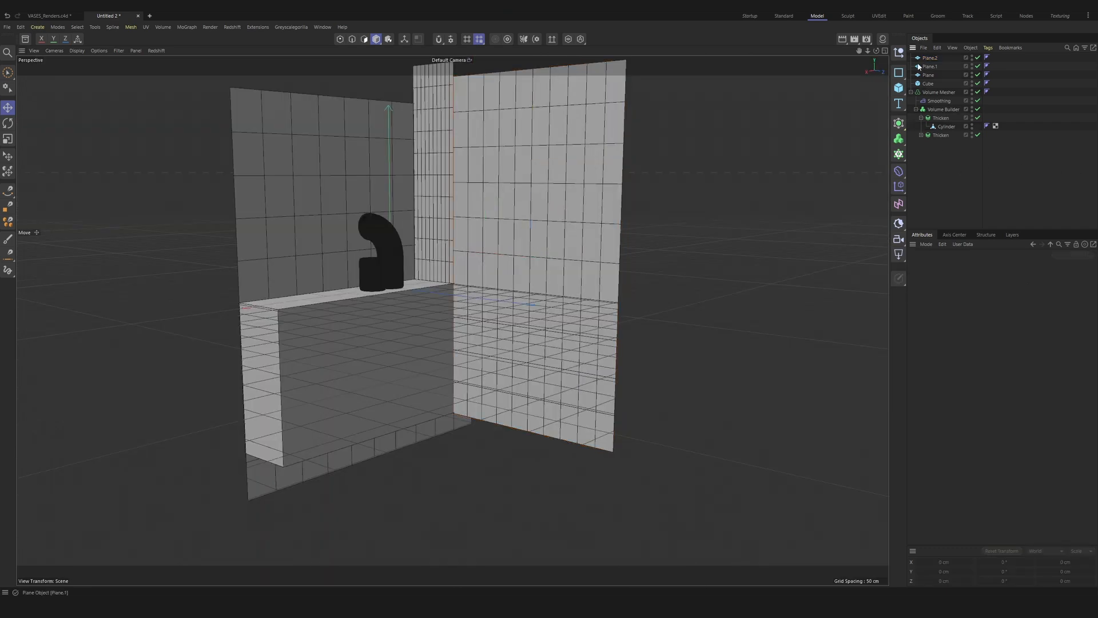
{"action": "left_click", "coordinate": [898, 123]}
{"action": "left_click", "coordinate": [931, 246]}
{"action": "left_click_drag", "start_coordinate": [930, 69], "coordinate": [938, 59]}
{"action": "left_click", "coordinate": [935, 58]}
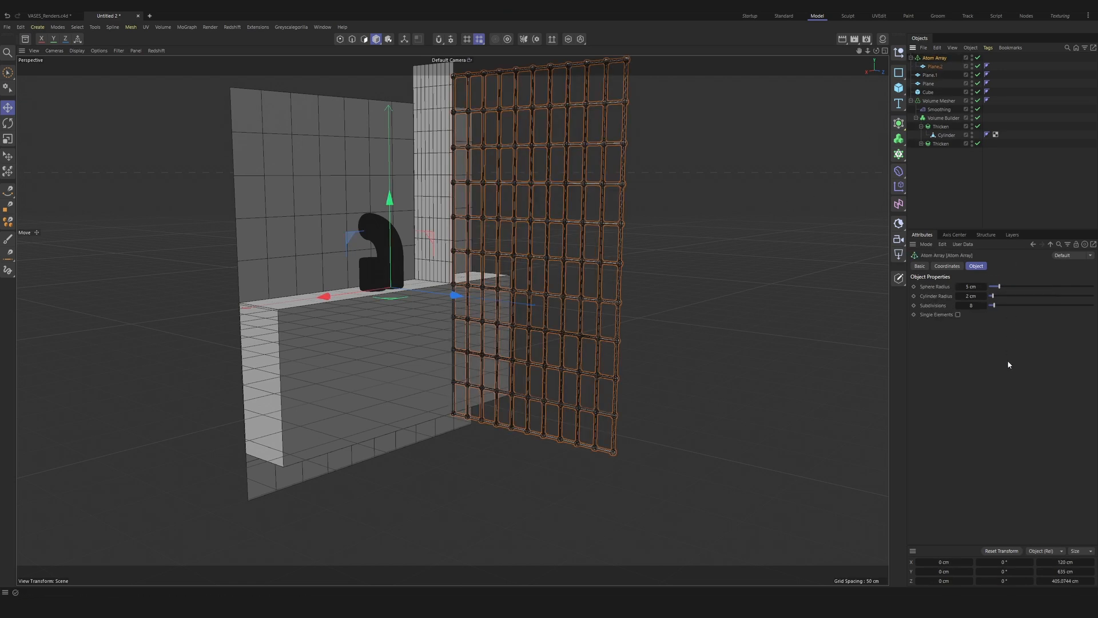
Step: Set both the sphere radius and the cylinder radius of the Atom Array to 5 cm
{"action": "left_click", "coordinate": [968, 286]}
{"action": "type", "text": "5"}
{"action": "key", "text": "Tab"}
{"action": "type", "text": "5"}
{"action": "key", "text": "Return"}
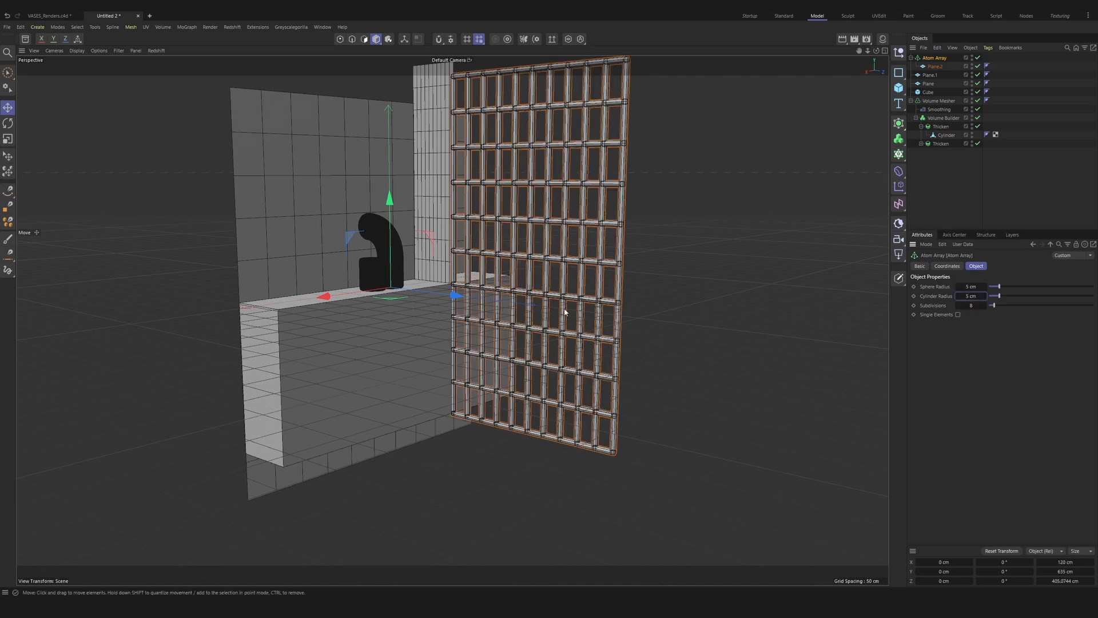
{"action": "mouse_move", "coordinate": [537, 272]}
{"action": "left_mouse_down", "text": "alt"}
{"action": "mouse_move", "coordinate": [615, 311]}
{"action": "mouse_move", "coordinate": [531, 280]}
{"action": "left_mouse_up", "text": "alt"}
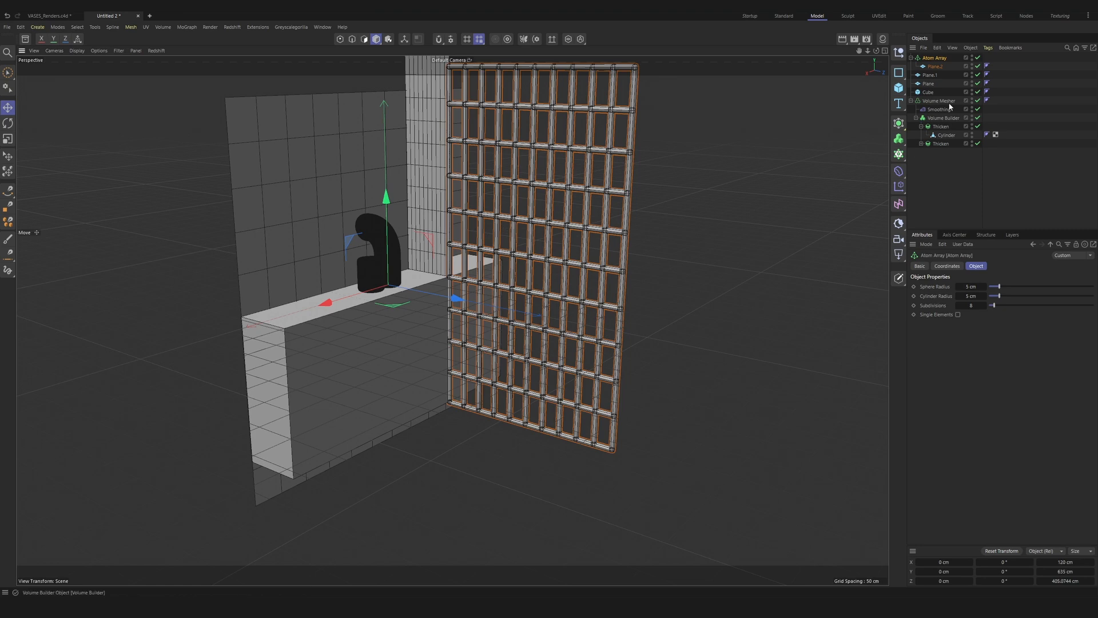
{"action": "left_click", "coordinate": [977, 58]}
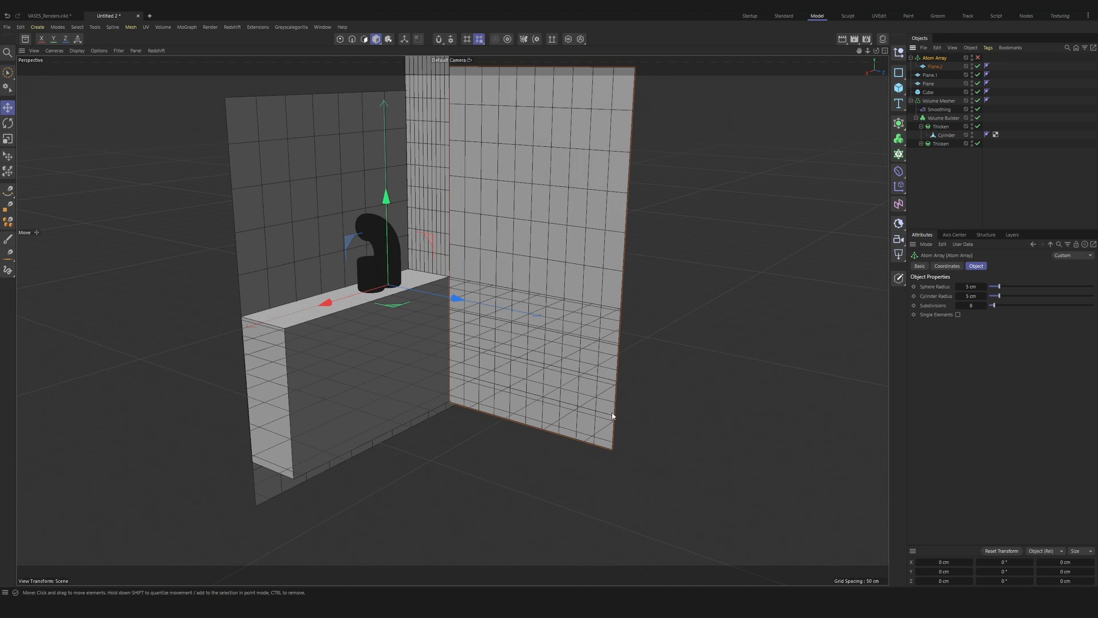
{"action": "key", "text": "q"}
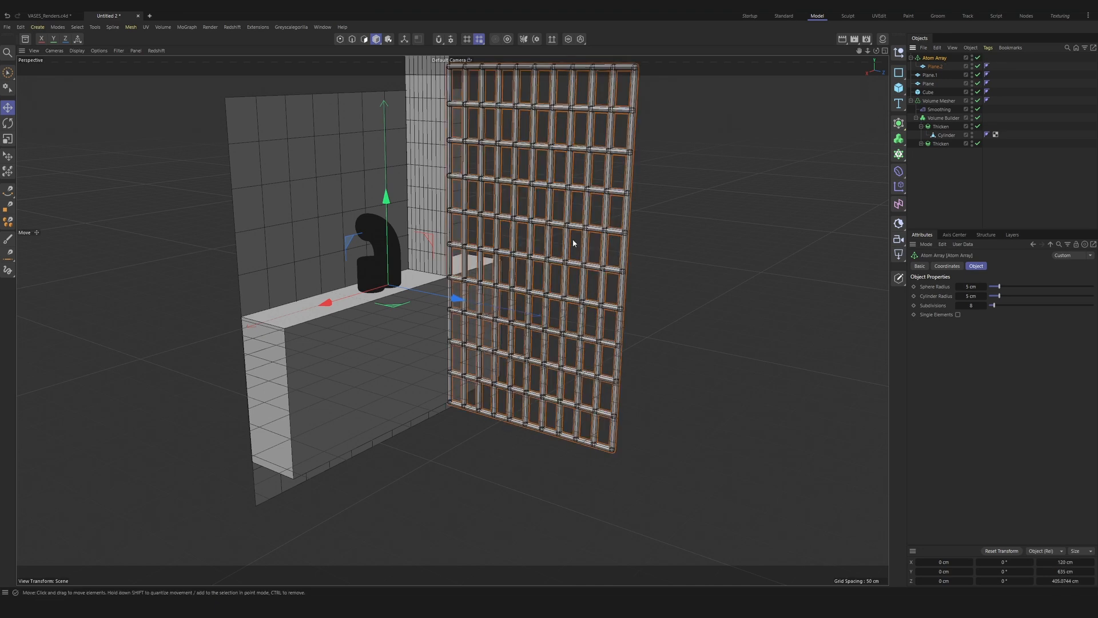
Step: Try 2 width segments and 2 height segments on the plane inside the Atom Array
{"action": "left_click", "coordinate": [935, 67]}
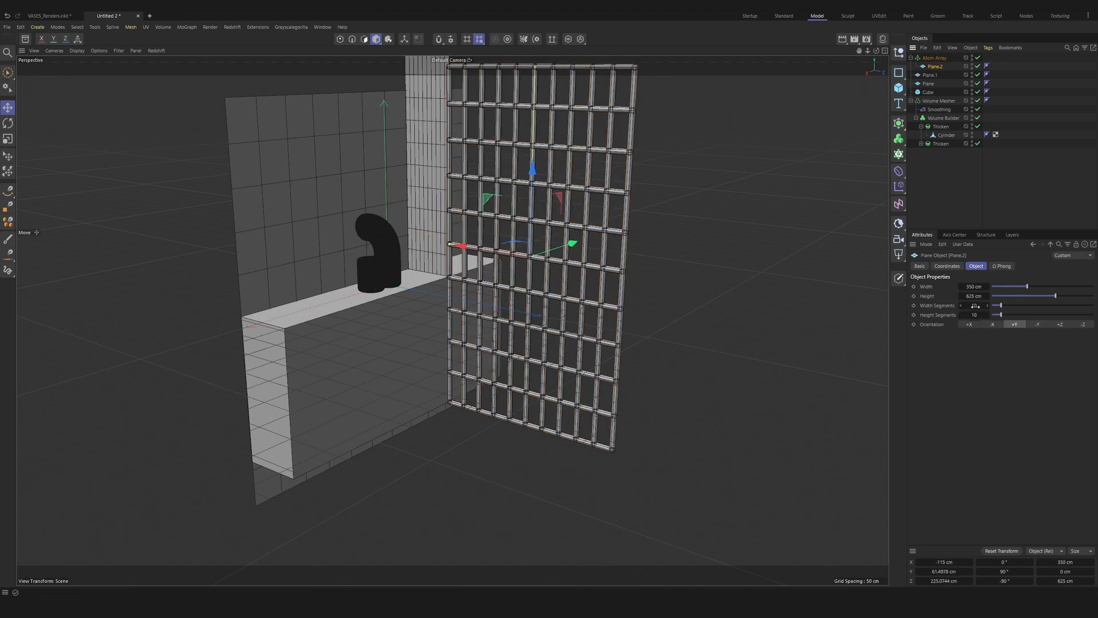
{"action": "double_click", "coordinate": [974, 306]}
{"action": "type", "text": "2"}
{"action": "key", "text": "Tab"}
{"action": "type", "text": "2"}
{"action": "key", "text": "Return"}
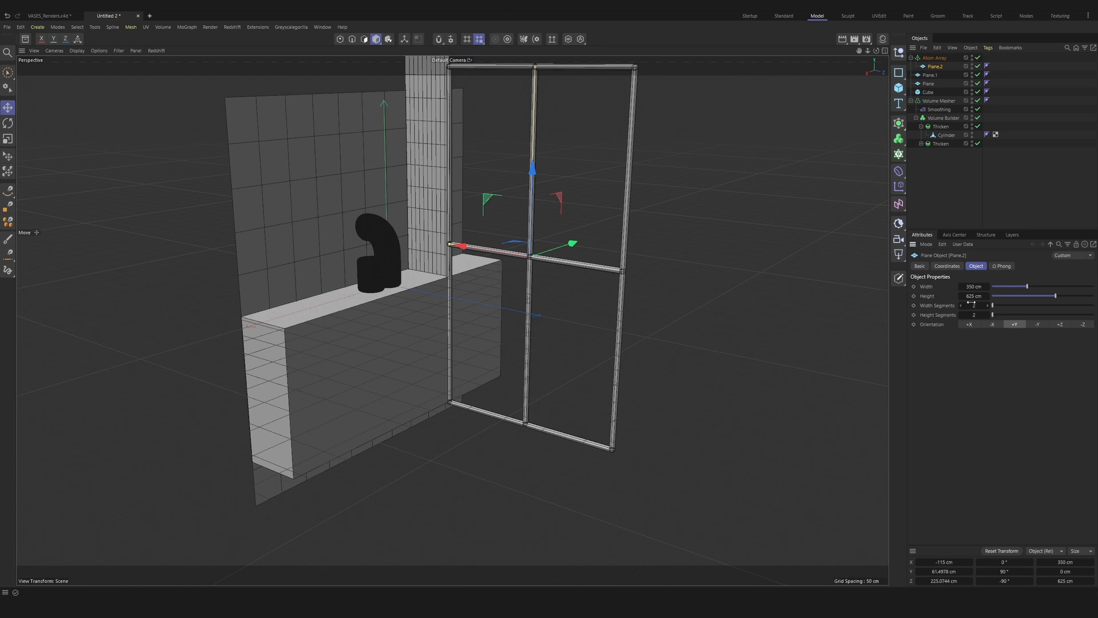
Step: Set the window plane inside the Atom Array to 3 width segments and 3 height segments
{"action": "left_click", "coordinate": [971, 304]}
{"action": "type", "text": "3"}
{"action": "key", "text": "Tab"}
{"action": "type", "text": "3"}
{"action": "key", "text": "Return"}
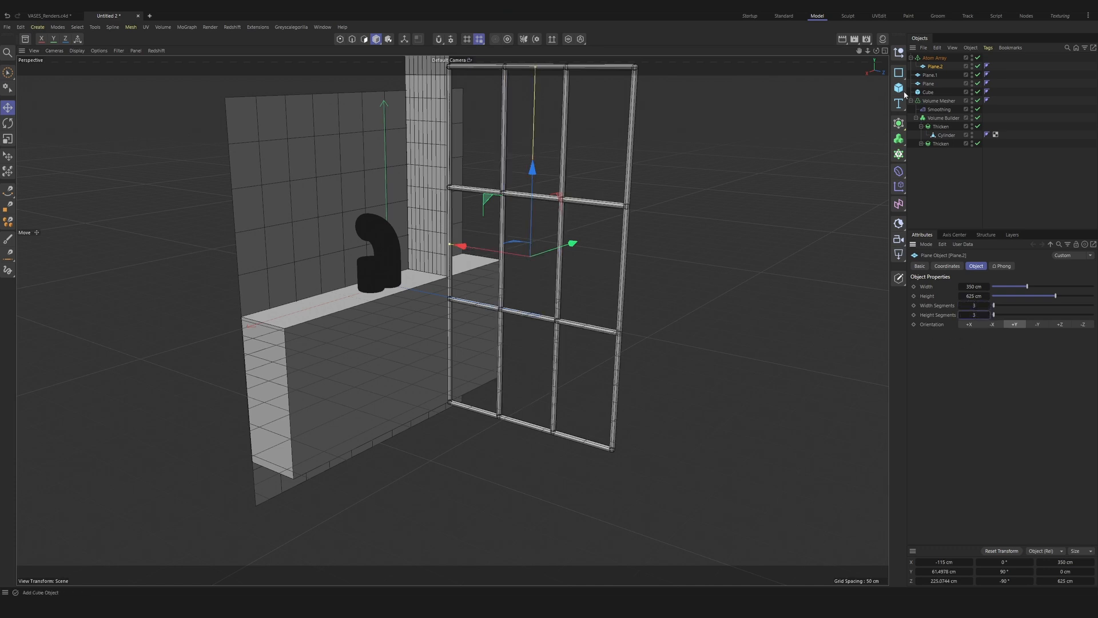
{"action": "left_click", "coordinate": [934, 58]}
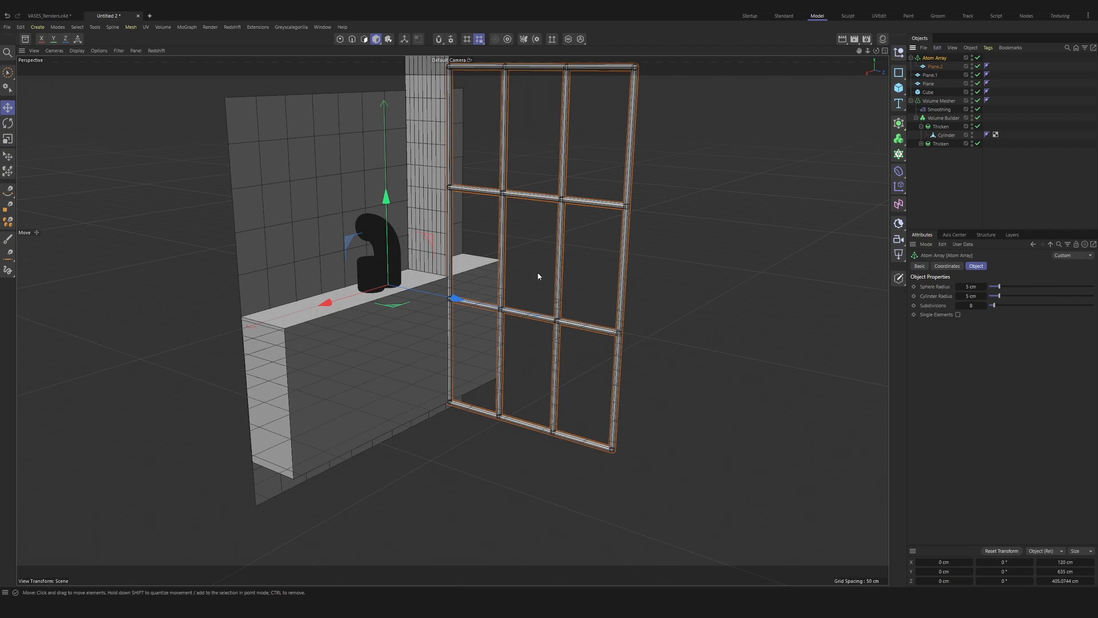
{"action": "left_click_drag", "start_coordinate": [497, 220], "coordinate": [690, 122], "text": "alt"}
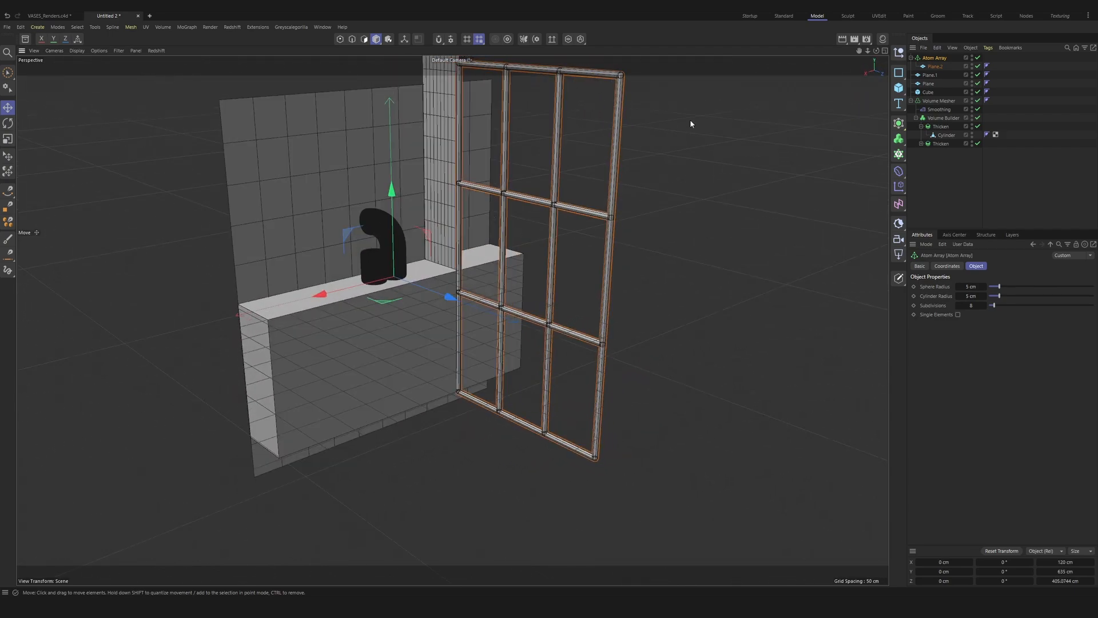
{"action": "left_click", "coordinate": [472, 448]}
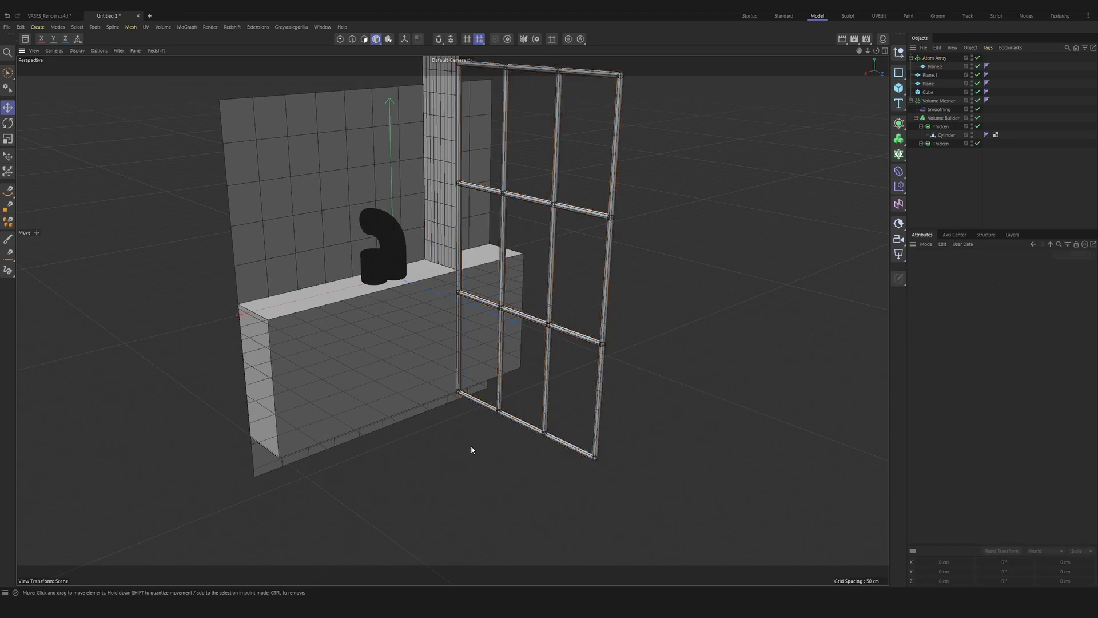
Step: Add a plane as the ceiling at Y 300 cm and Z about 215 cm, sized about 566 by 666 cm
{"action": "left_click", "coordinate": [898, 88]}
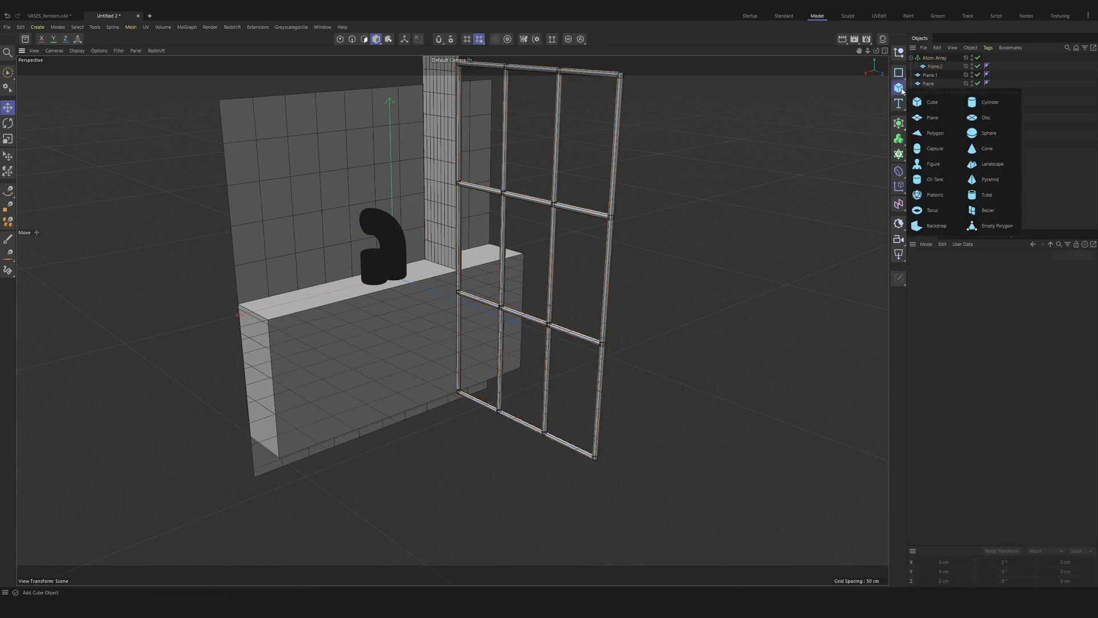
{"action": "left_click", "coordinate": [958, 120]}
{"action": "left_click_drag", "start_coordinate": [391, 195], "coordinate": [320, 274]}
{"action": "left_click", "coordinate": [427, 92]}
{"action": "left_click_drag", "start_coordinate": [330, 81], "coordinate": [285, 81]}
{"action": "left_click_drag", "start_coordinate": [437, 122], "coordinate": [438, 158]}
{"action": "left_click_drag", "start_coordinate": [566, 446], "coordinate": [701, 375], "text": "alt"}
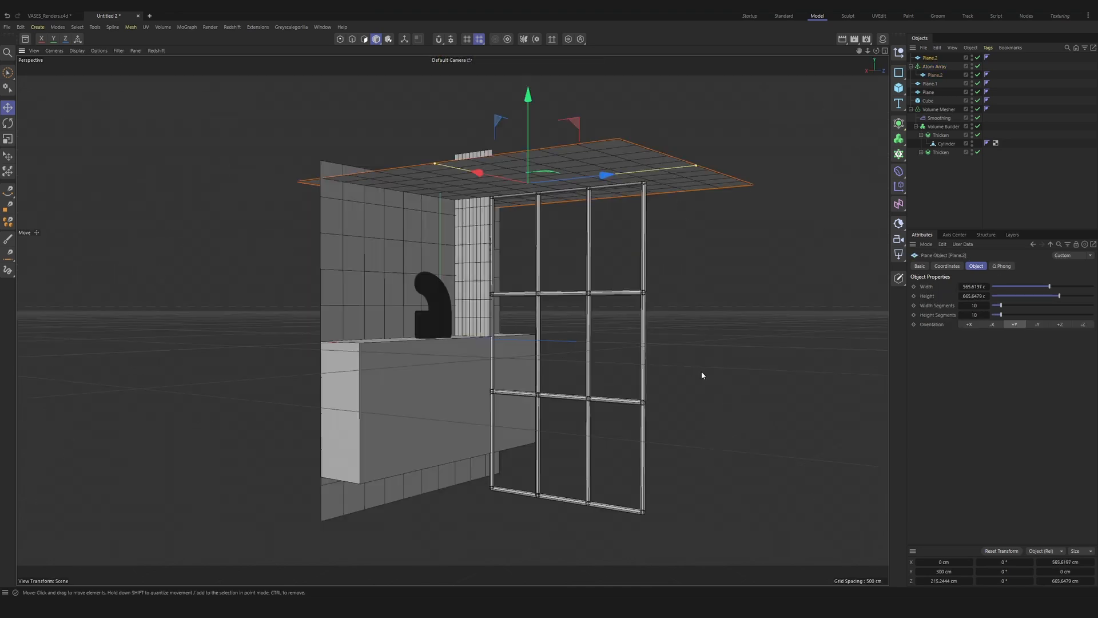
{"action": "left_click", "coordinate": [701, 375]}
{"action": "left_click_drag", "start_coordinate": [474, 346], "coordinate": [464, 359], "text": "alt"}
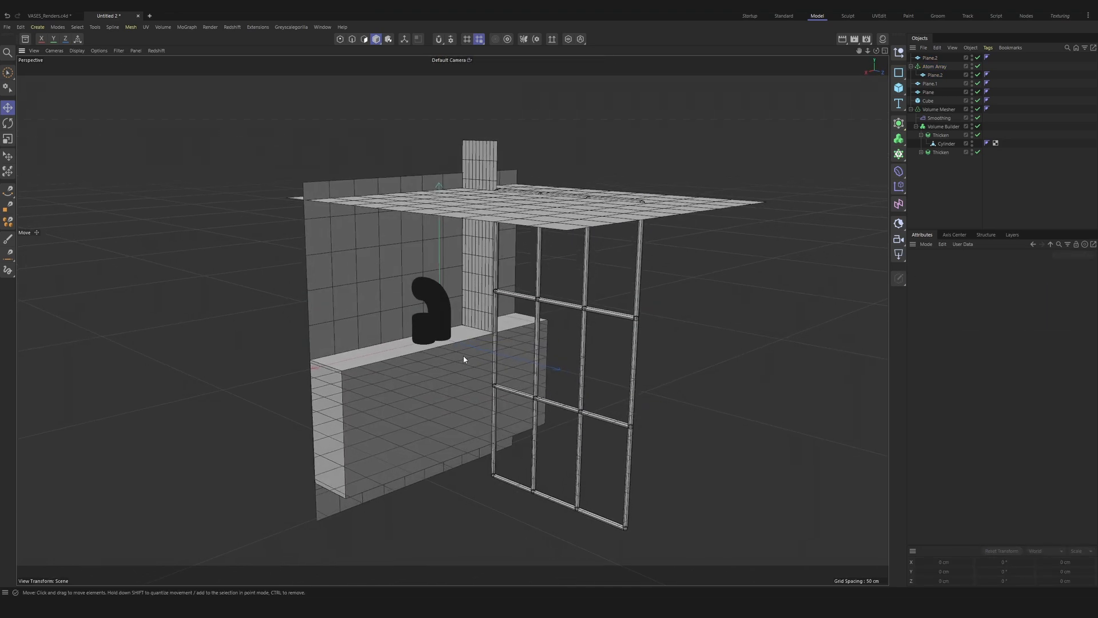
Step: Duplicate the narrow side wall plane, move the copy to Z about 671.7 cm and enlarge it to about 774 by 546 cm
{"action": "left_click", "coordinate": [474, 306]}
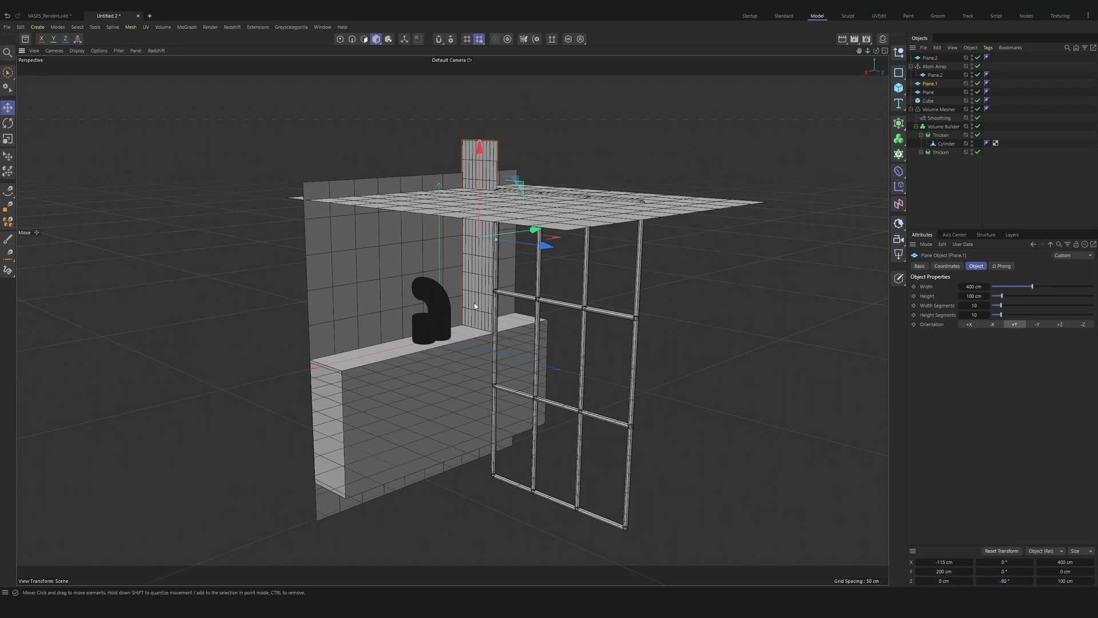
{"action": "left_click_drag", "start_coordinate": [474, 304], "coordinate": [501, 301], "text": "alt"}
{"action": "middle_click_drag", "start_coordinate": [501, 301], "coordinate": [539, 334], "text": "alt"}
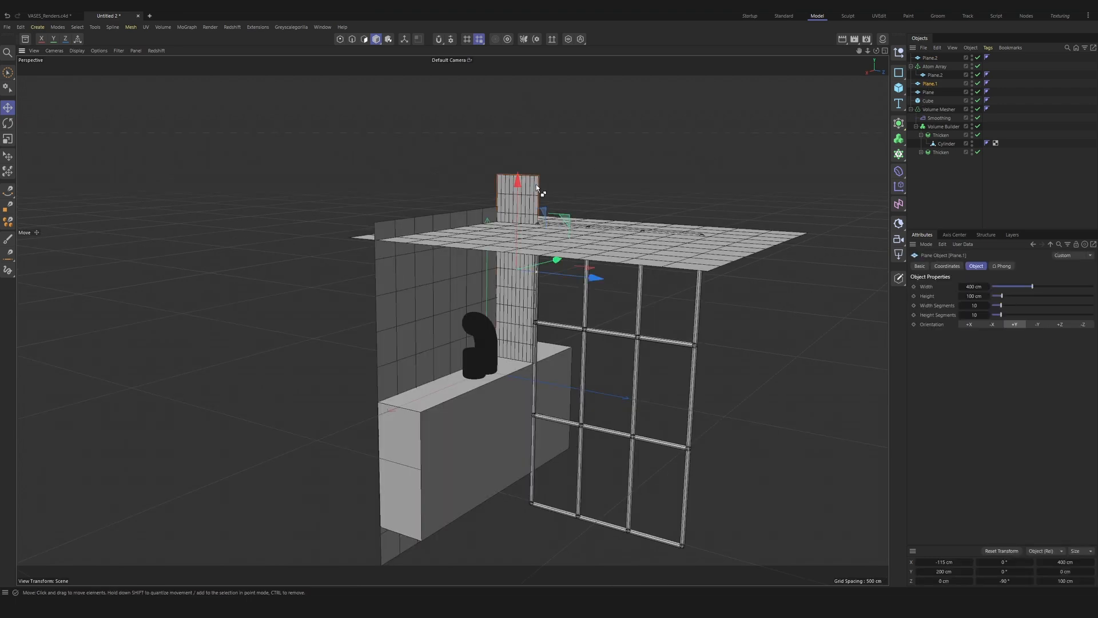
{"action": "key", "text": "ctrl+v"}
{"action": "left_click_drag", "start_coordinate": [573, 280], "coordinate": [881, 315]}
{"action": "left_click_drag", "start_coordinate": [735, 182], "coordinate": [742, 75]}
{"action": "left_click_drag", "start_coordinate": [820, 301], "coordinate": [948, 315]}
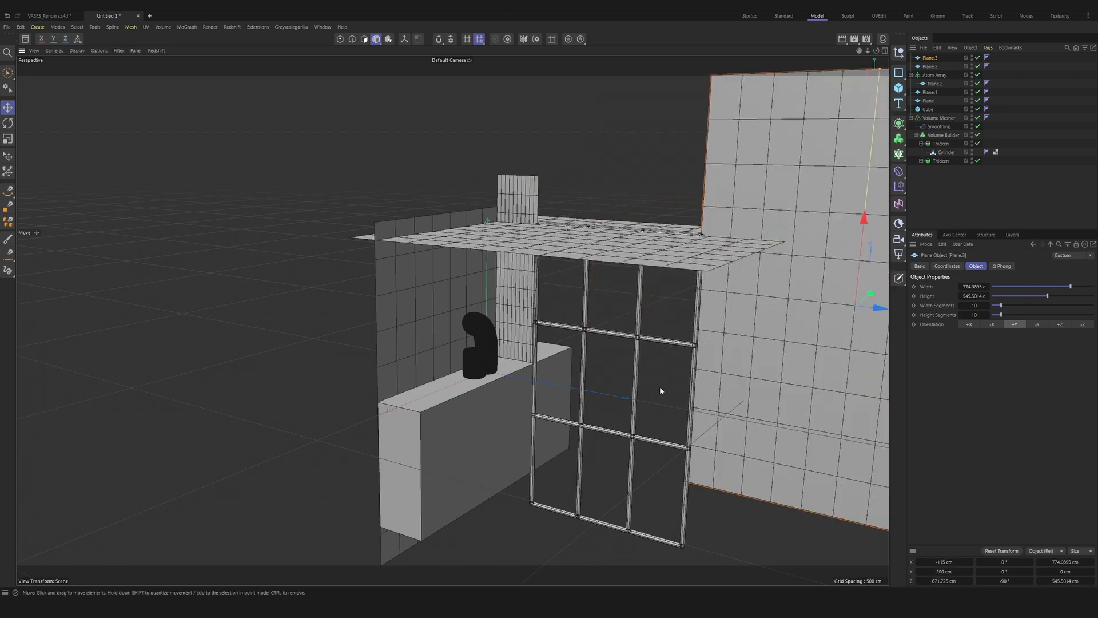
Step: Lower the enlarged wall copy to Y about -84 cm and nudge it to Z about 672.4 cm beside the window frame
{"action": "middle_click_drag", "start_coordinate": [736, 341], "coordinate": [612, 318], "text": "alt"}
{"action": "left_click_drag", "start_coordinate": [725, 193], "coordinate": [719, 358]}
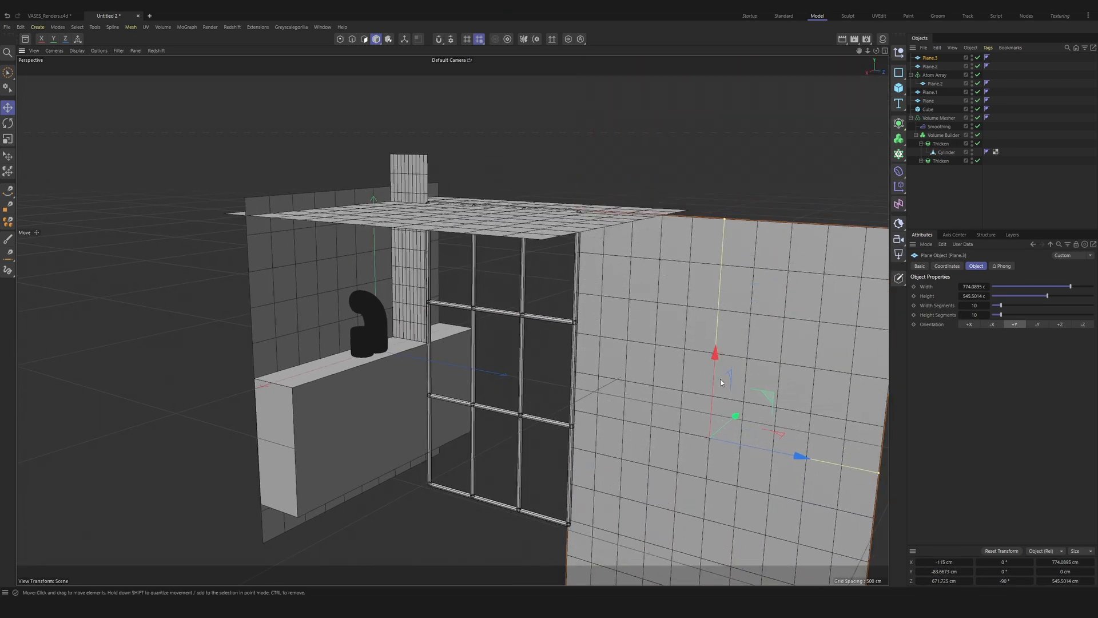
{"action": "left_click_drag", "start_coordinate": [754, 448], "coordinate": [755, 449]}
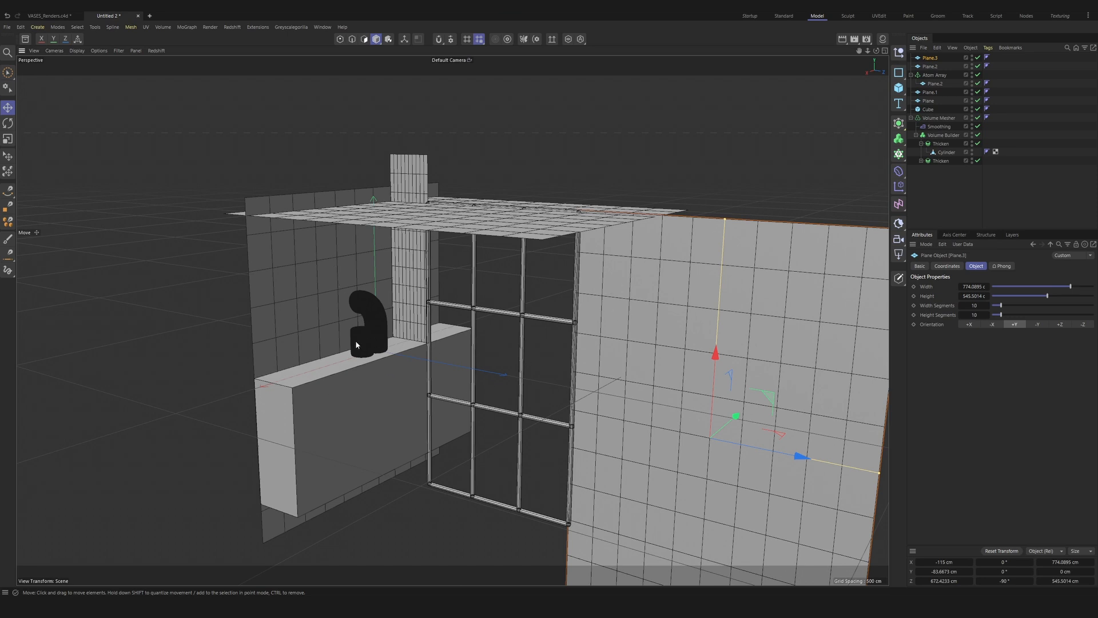
Step: Group the cube, all the planes and the Atom Array into one null, leaving out the Volume Mesher
{"action": "scroll", "coordinate": [399, 335], "scroll_direction": "up", "scroll_amount": 10}
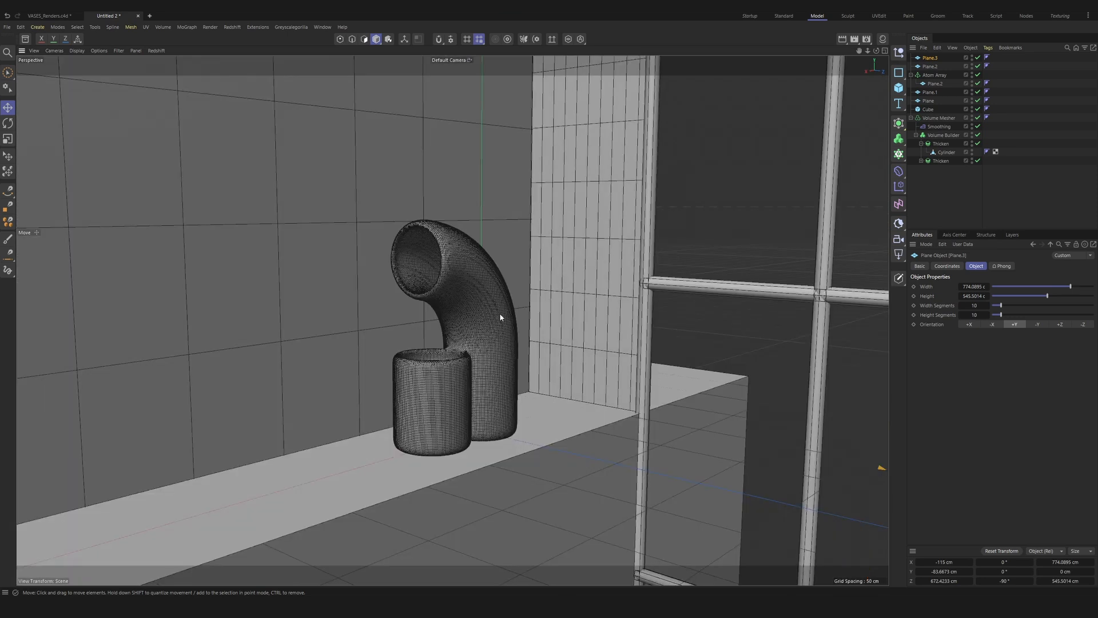
{"action": "left_click", "coordinate": [996, 177]}
{"action": "left_click", "coordinate": [911, 118]}
{"action": "left_click", "coordinate": [937, 118]}
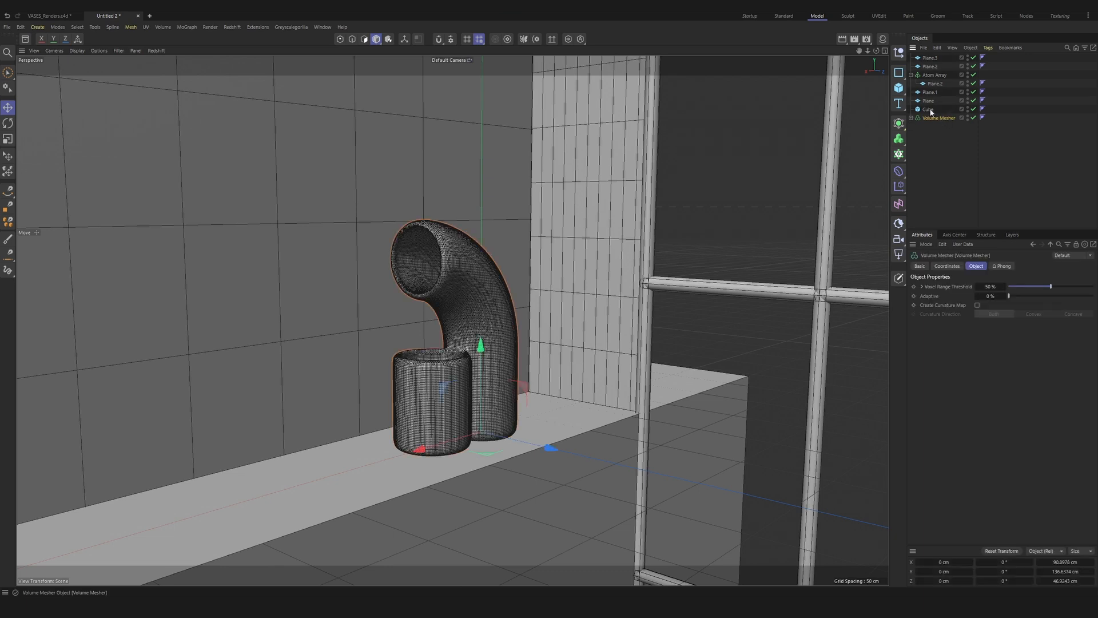
{"action": "left_click", "coordinate": [911, 75]}
{"action": "left_click", "coordinate": [928, 100]}
{"action": "left_click", "coordinate": [930, 59], "text": "shift"}
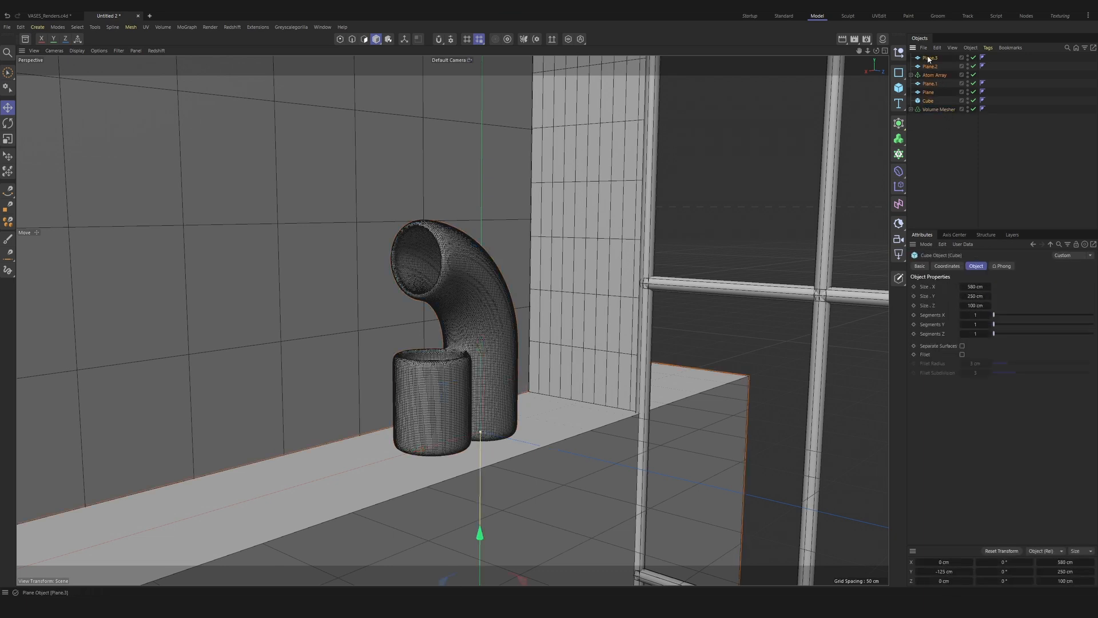
{"action": "key", "text": "alt+g"}
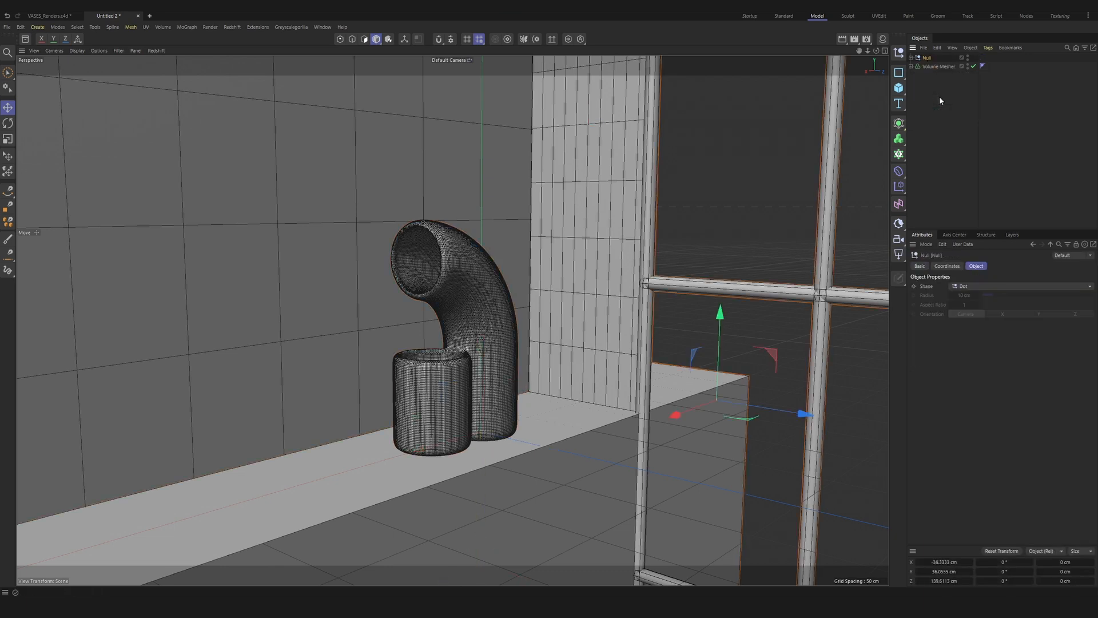
Step: Rename the null as SCENE and the Volume Mesher as VASE1
{"action": "double_click", "coordinate": [927, 58]}
{"action": "type", "text": "SoENE"}
{"action": "key", "text": "Return"}
{"action": "left_click", "coordinate": [938, 66]}
{"action": "double_click", "coordinate": [927, 67]}
{"action": "type", "text": "VASE1"}
{"action": "key", "text": "Return"}
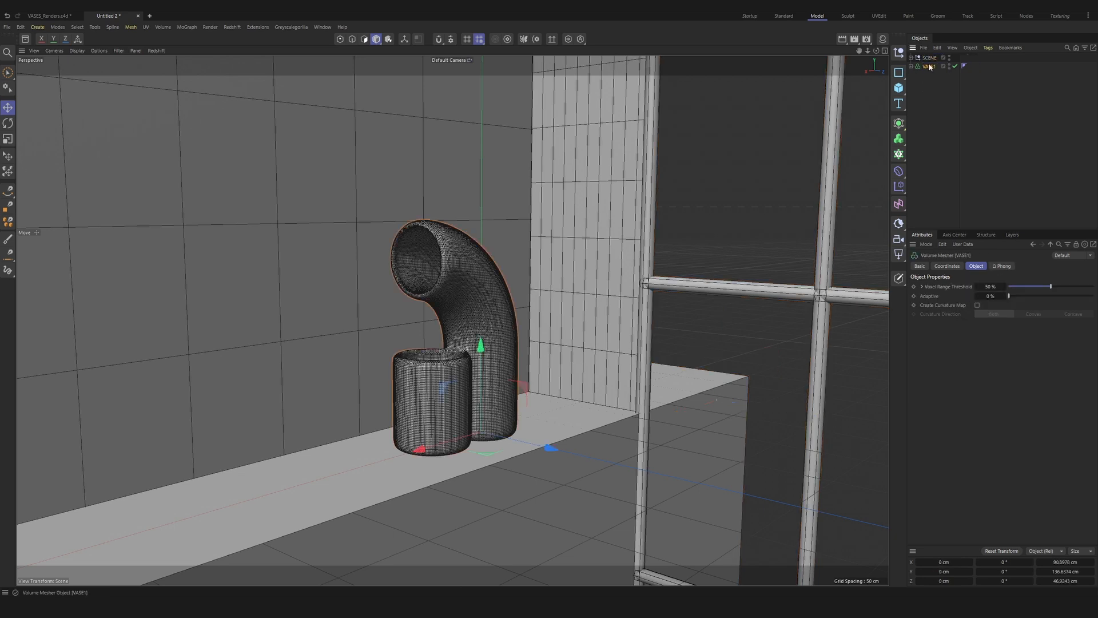
{"action": "left_click", "coordinate": [911, 66], "text": "ctrl"}
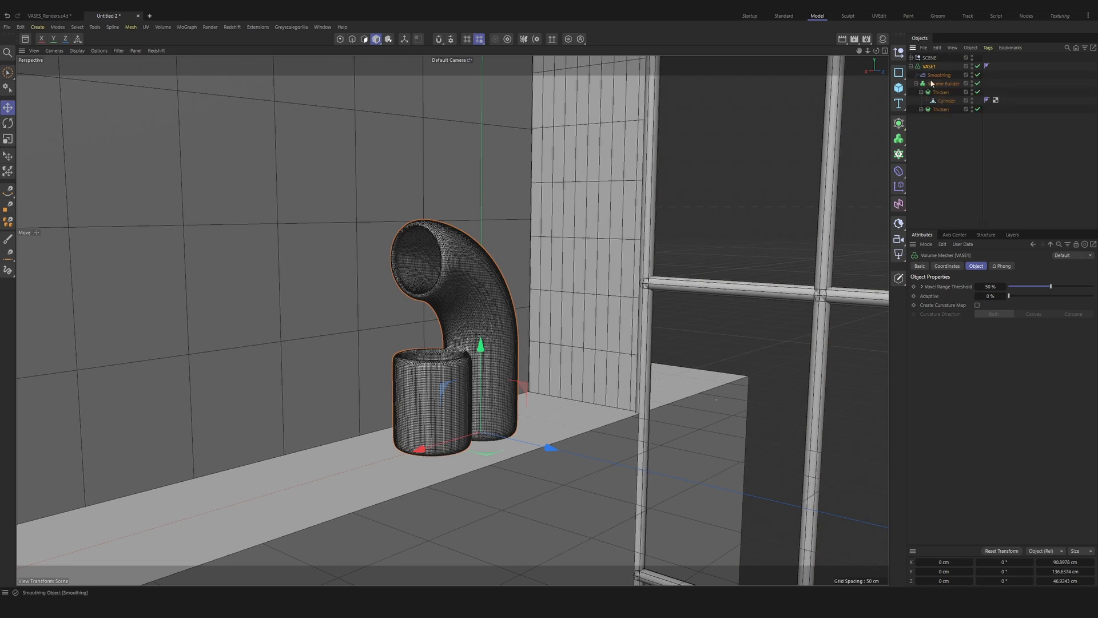
{"action": "left_click", "coordinate": [911, 66]}
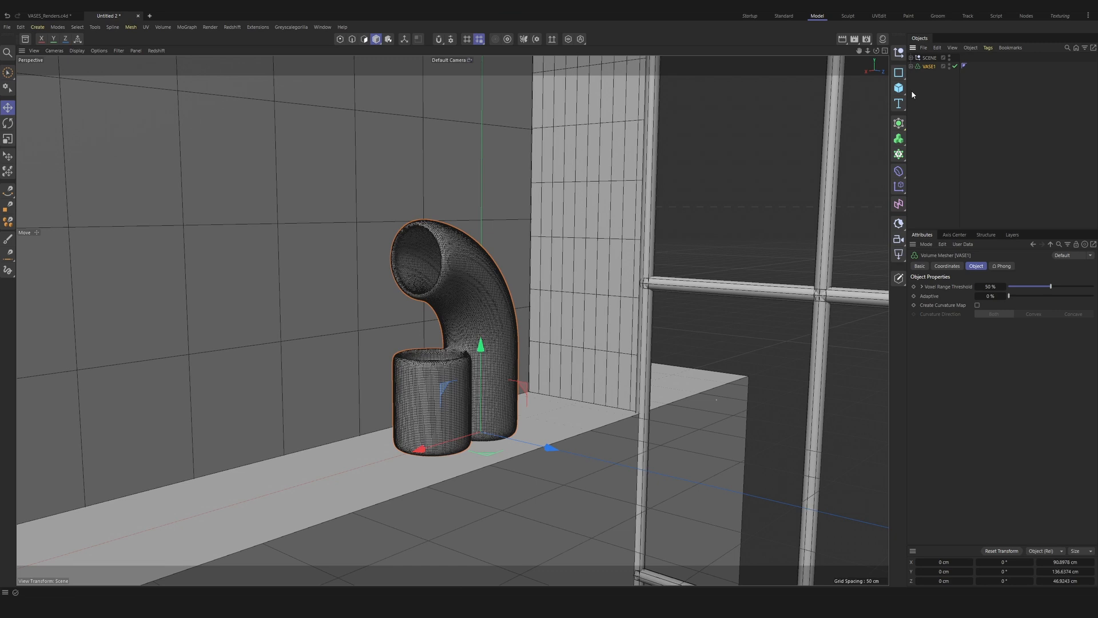
{"action": "left_click", "coordinate": [464, 233]}
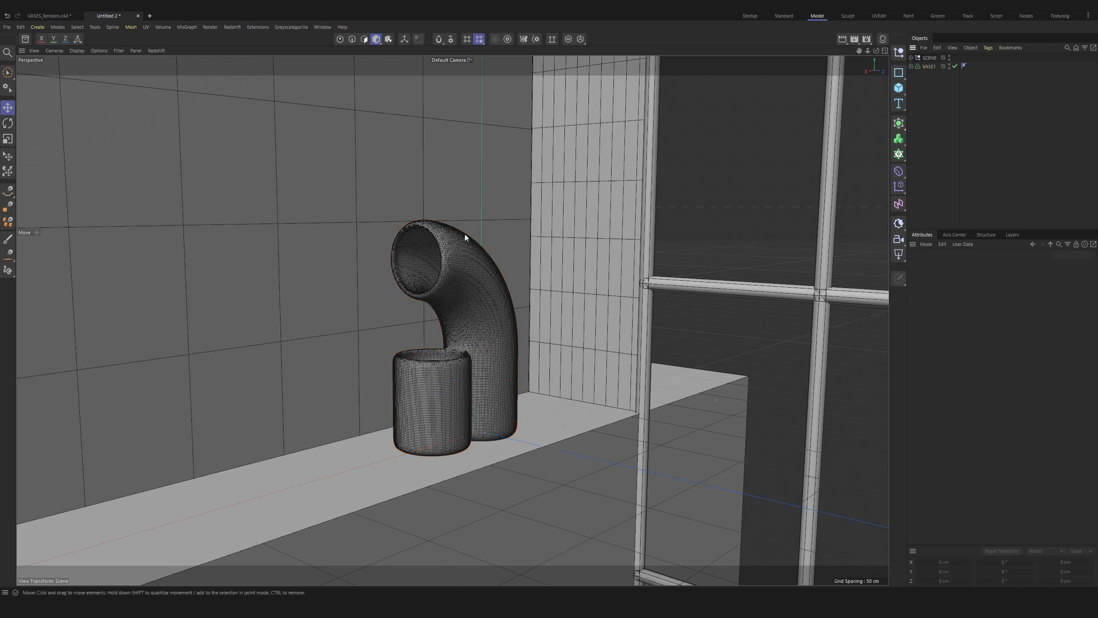
Step: Add a standard Redshift camera from the current view and look through it
{"action": "left_click", "coordinate": [898, 239]}
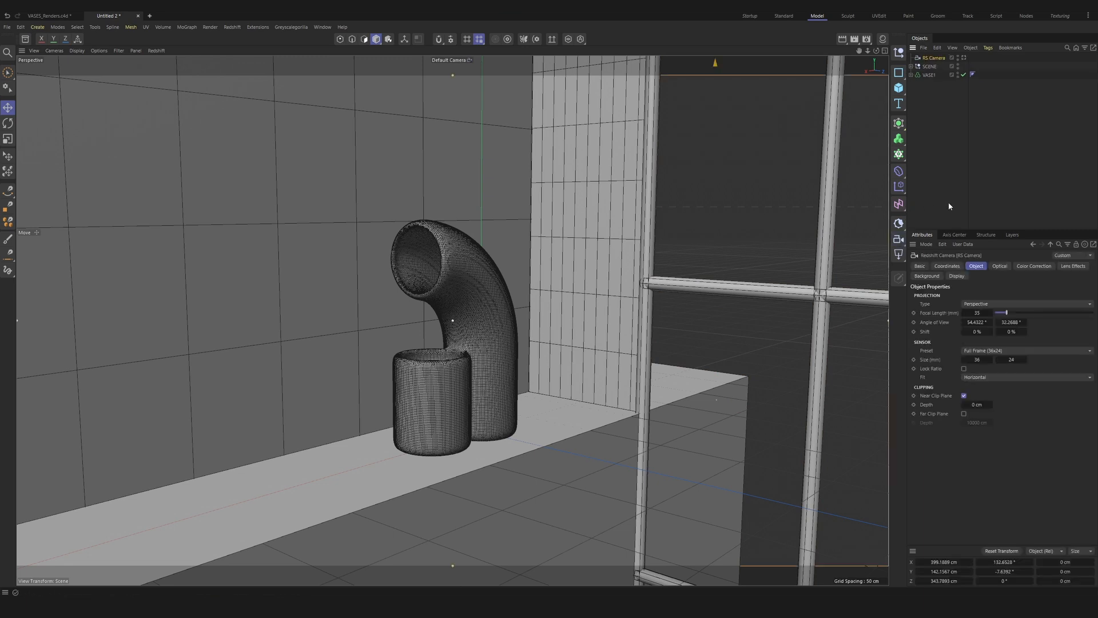
{"action": "key", "text": "ctrl+z"}
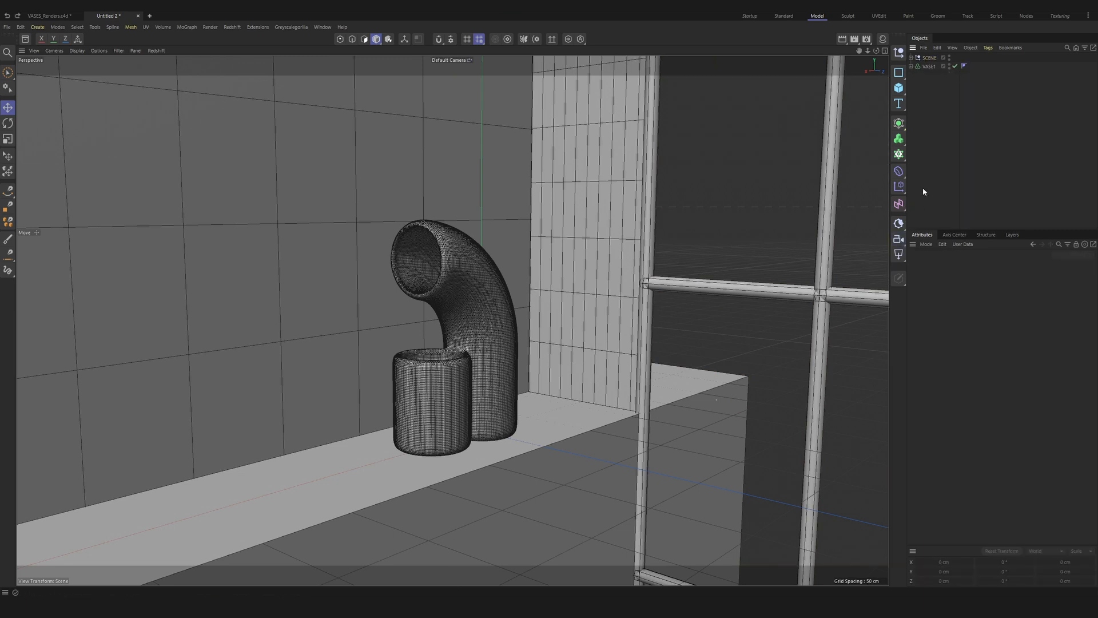
{"action": "left_click", "coordinate": [897, 242]}
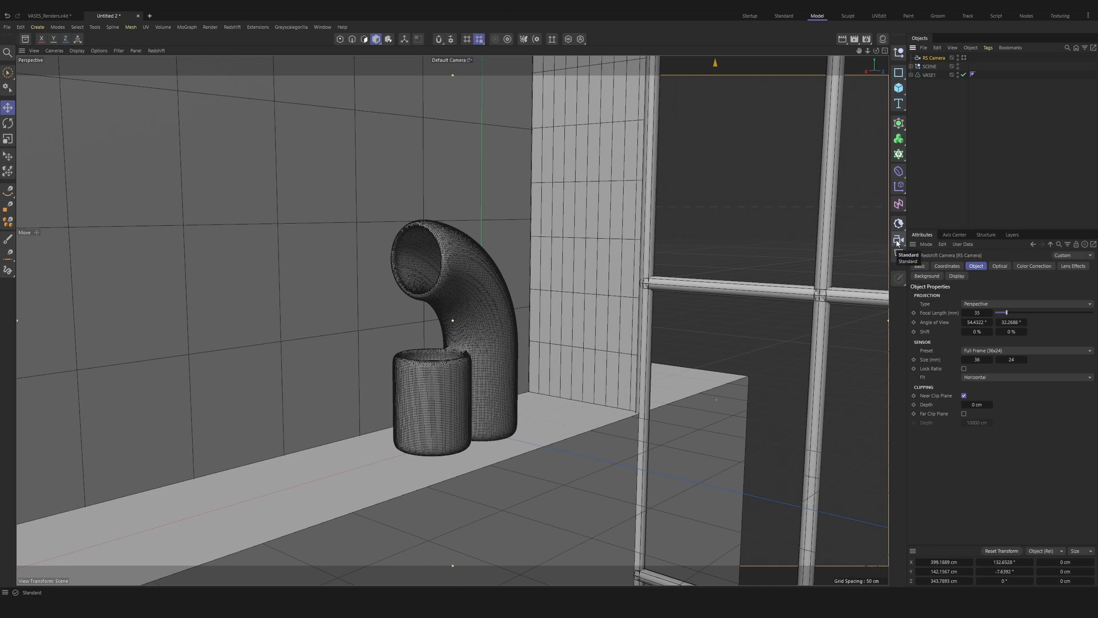
{"action": "left_click", "coordinate": [964, 57]}
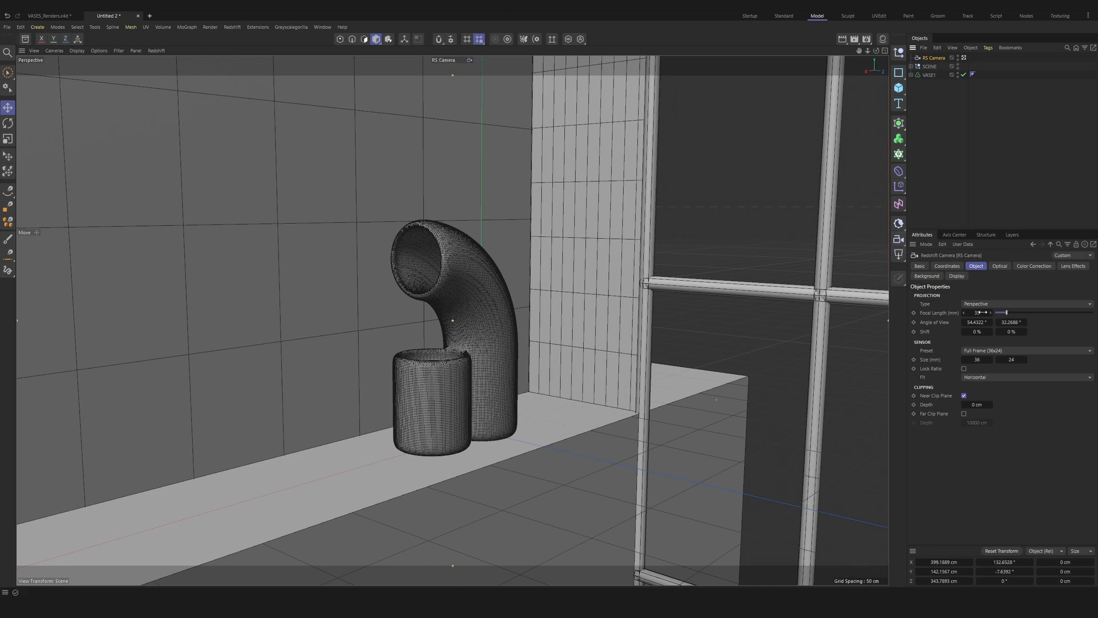
Step: Set the camera's focal length to 80 mm and its position to X 508 cm, Y 160 cm, Z 508 cm
{"action": "left_click", "coordinate": [979, 313]}
{"action": "type", "text": "80"}
{"action": "key", "text": "Return"}
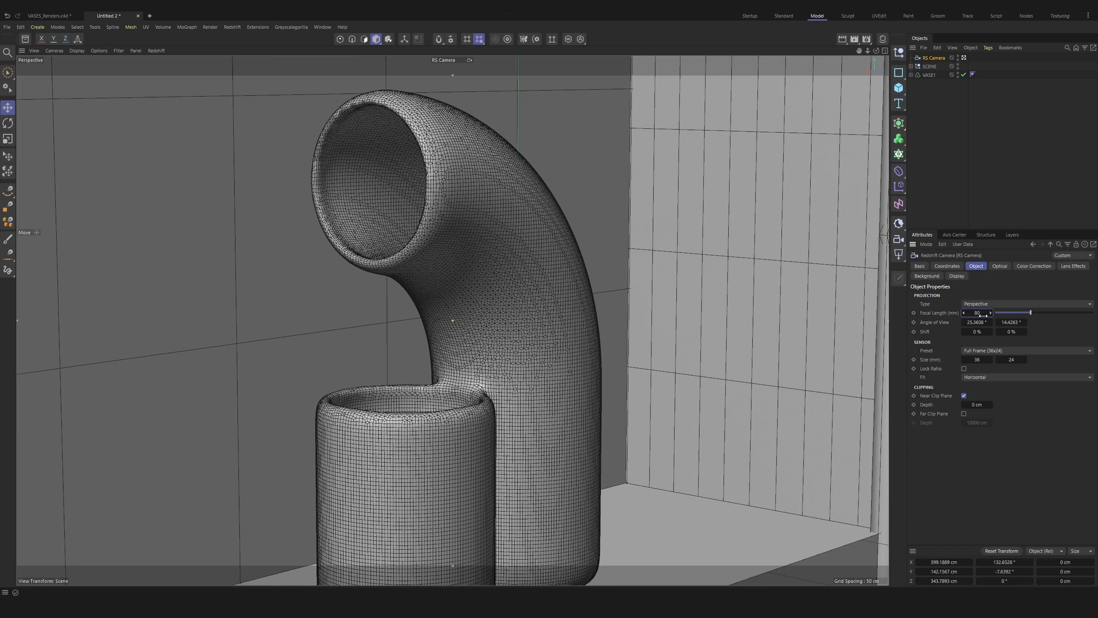
{"action": "left_click", "coordinate": [995, 265]}
{"action": "left_click", "coordinate": [949, 266]}
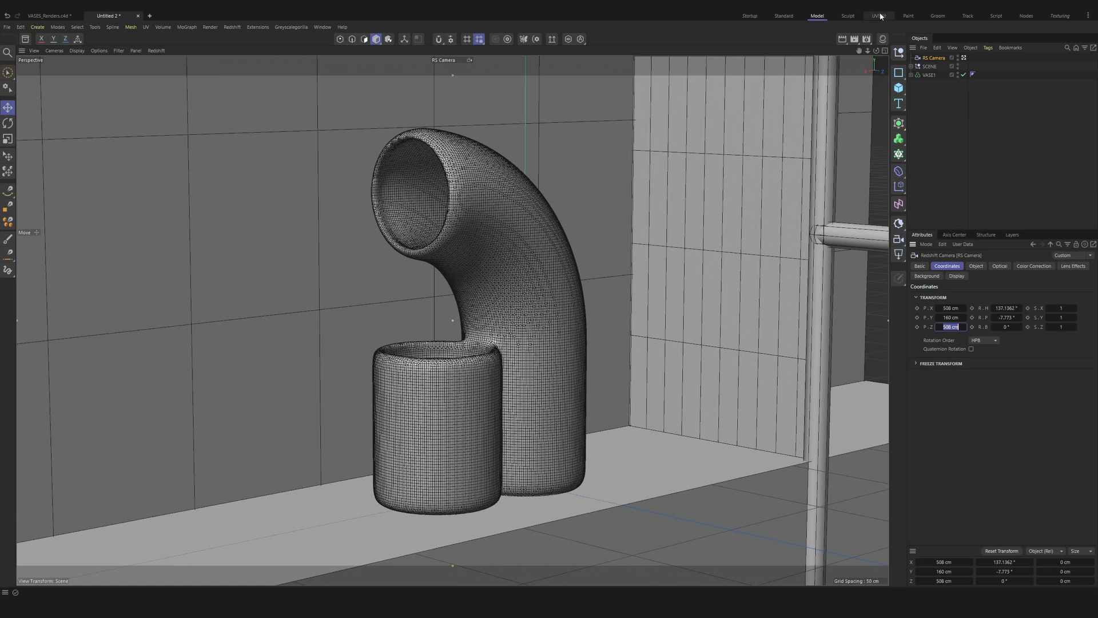
Step: Set the render output height to 1280 pixels so the frame is square
{"action": "left_click", "coordinate": [867, 39]}
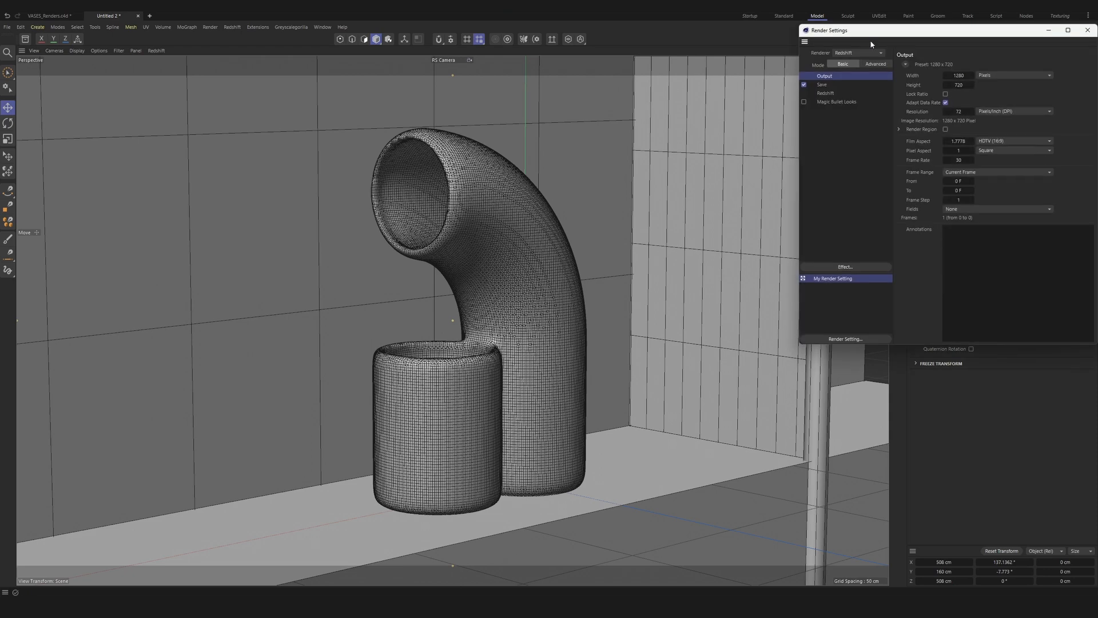
{"action": "double_click", "coordinate": [959, 85]}
{"action": "type", "text": "1280"}
{"action": "key", "text": "Return"}
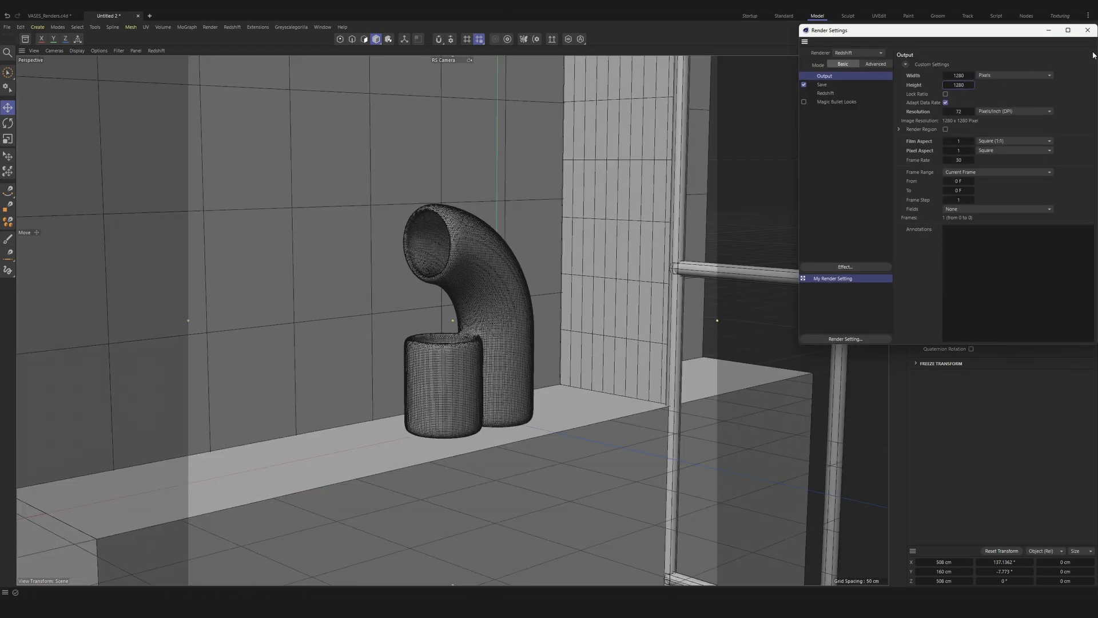
{"action": "left_click", "coordinate": [1087, 30]}
Step: Reframe the Redshift camera closer on the vase and lock it with a Protection tag
{"action": "right_click_drag", "start_coordinate": [453, 324], "coordinate": [448, 267], "text": "alt"}
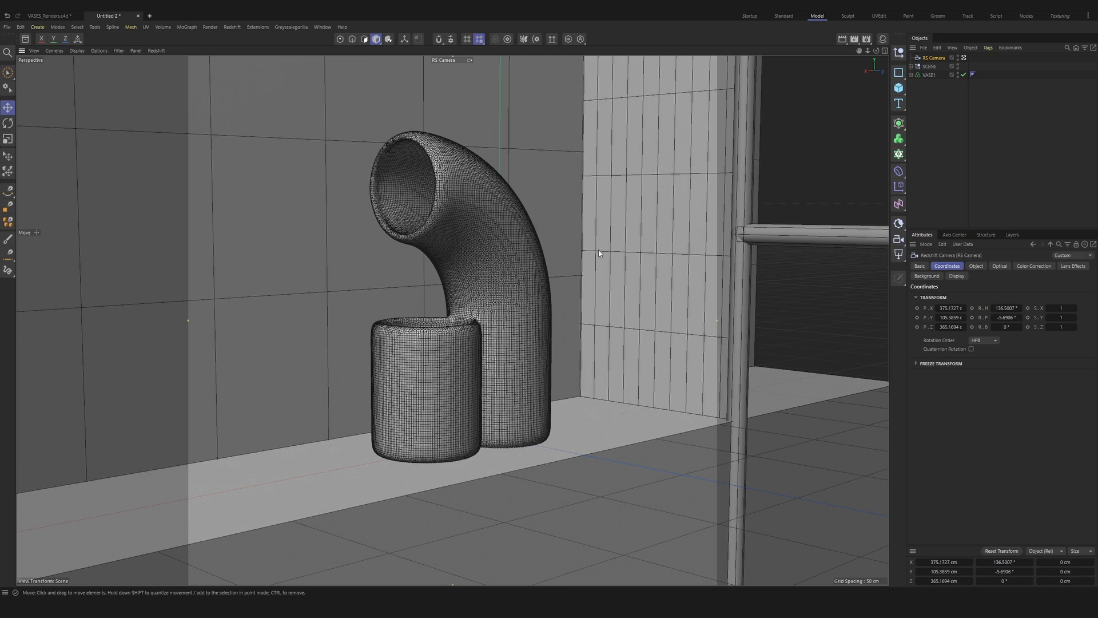
{"action": "middle_click_drag", "start_coordinate": [451, 324], "coordinate": [454, 325], "text": "alt"}
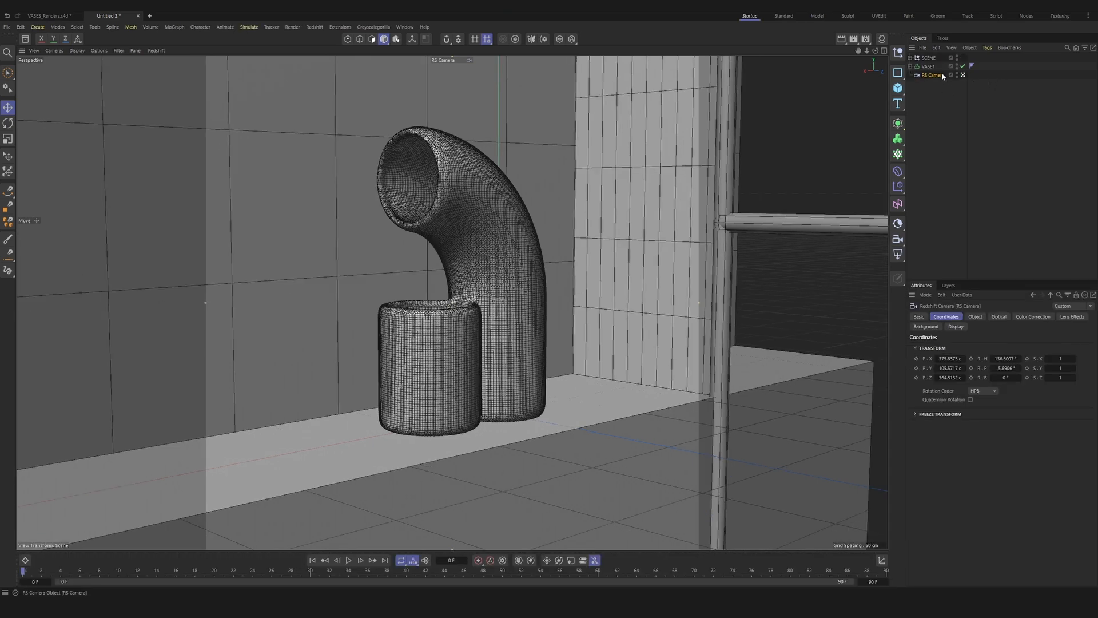
{"action": "right_click", "coordinate": [942, 76]}
{"action": "mouse_move", "coordinate": [971, 203]}
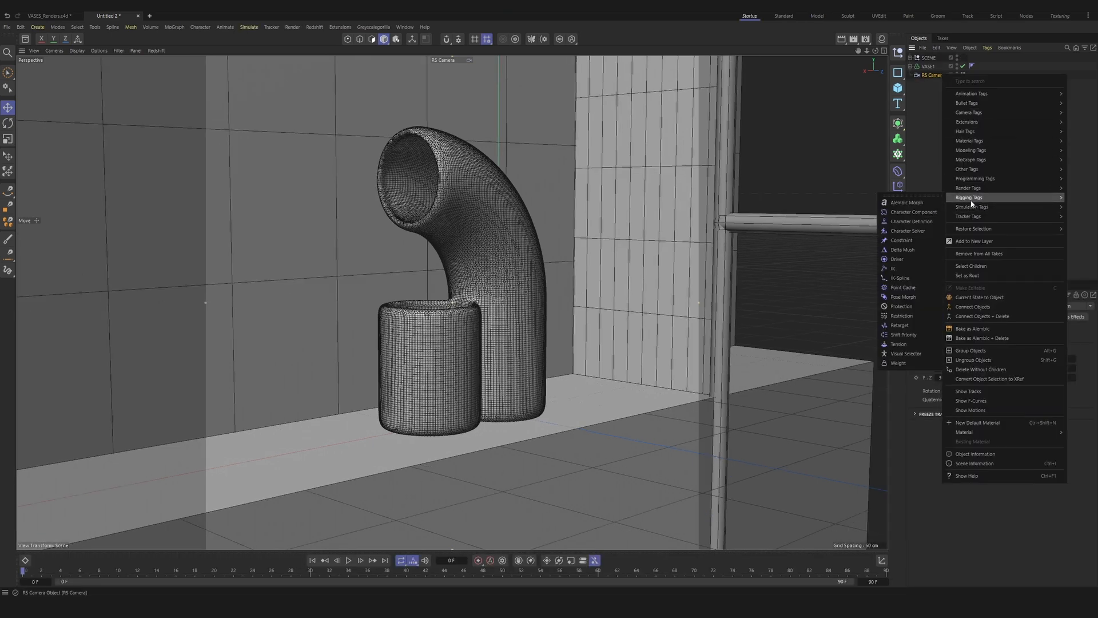
{"action": "right_click", "coordinate": [926, 75]}
{"action": "mouse_move", "coordinate": [954, 220]}
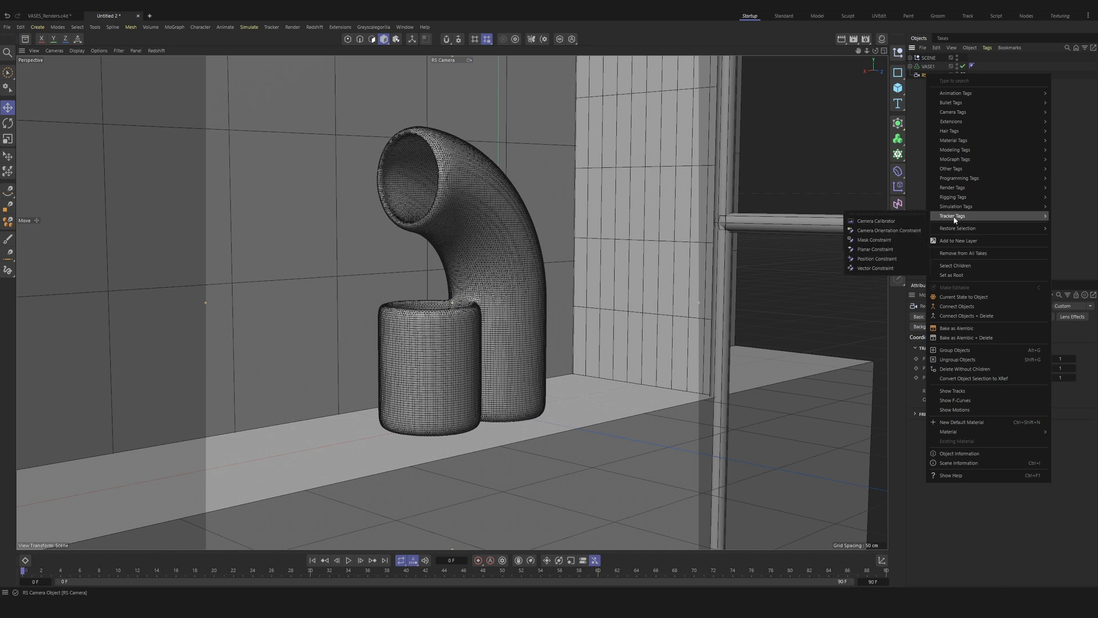
{"action": "mouse_move", "coordinate": [955, 197]}
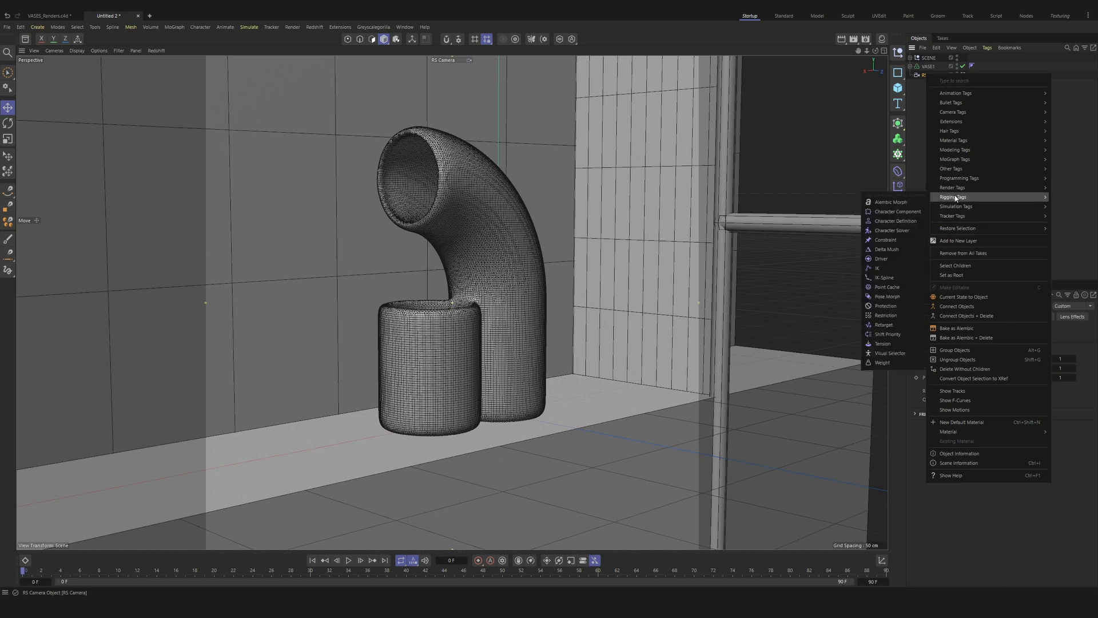
{"action": "left_click", "coordinate": [884, 306]}
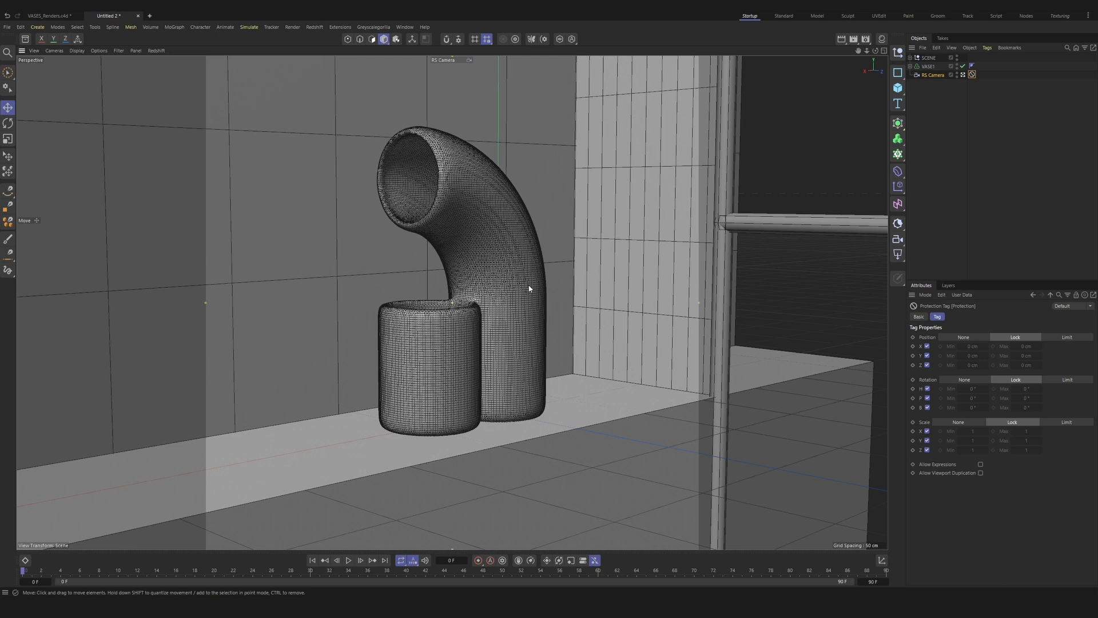
{"action": "left_click", "coordinate": [942, 85]}
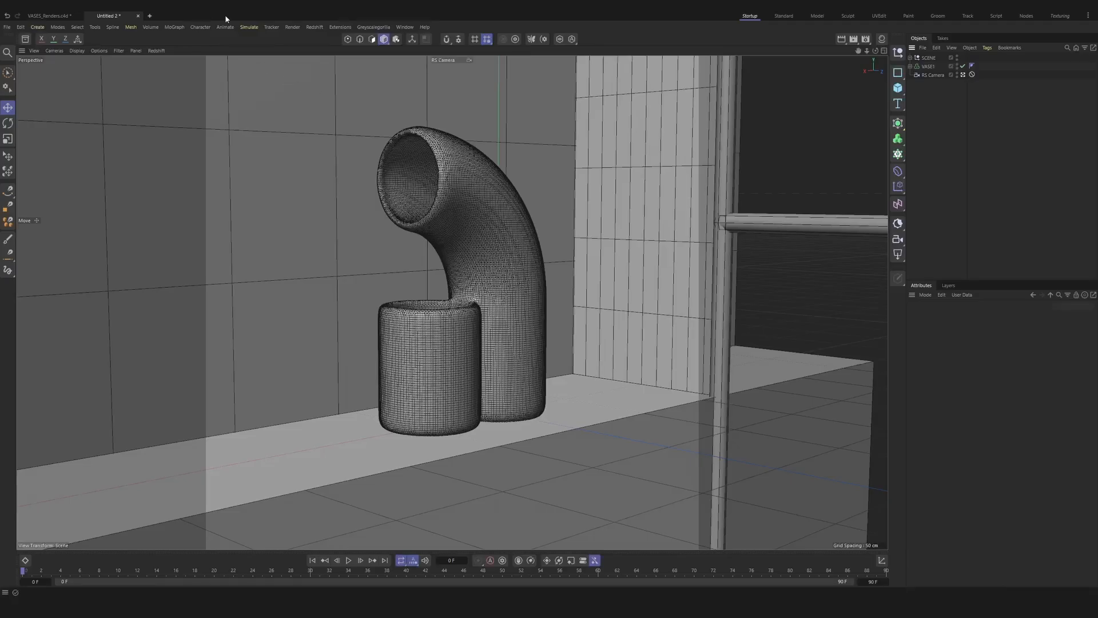
Step: Start the Redshift RenderView, add an RS Sun & Sky Rig and rotate it to a heading of about -97°
{"action": "left_click", "coordinate": [314, 27]}
{"action": "left_click", "coordinate": [335, 97]}
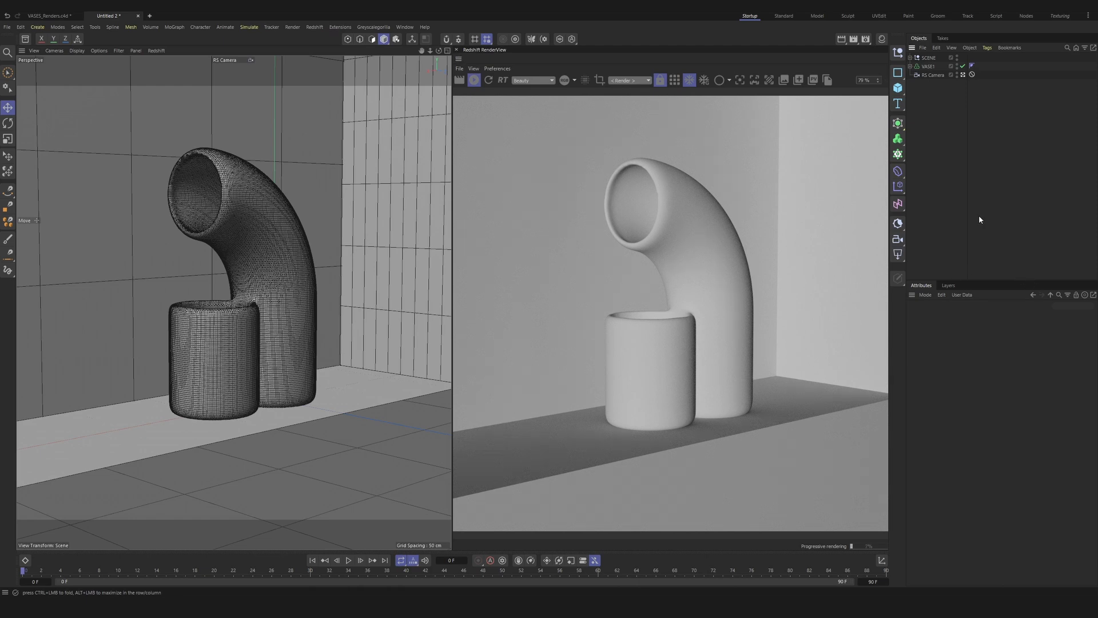
{"action": "left_click", "coordinate": [897, 224]}
{"action": "left_click", "coordinate": [926, 58]}
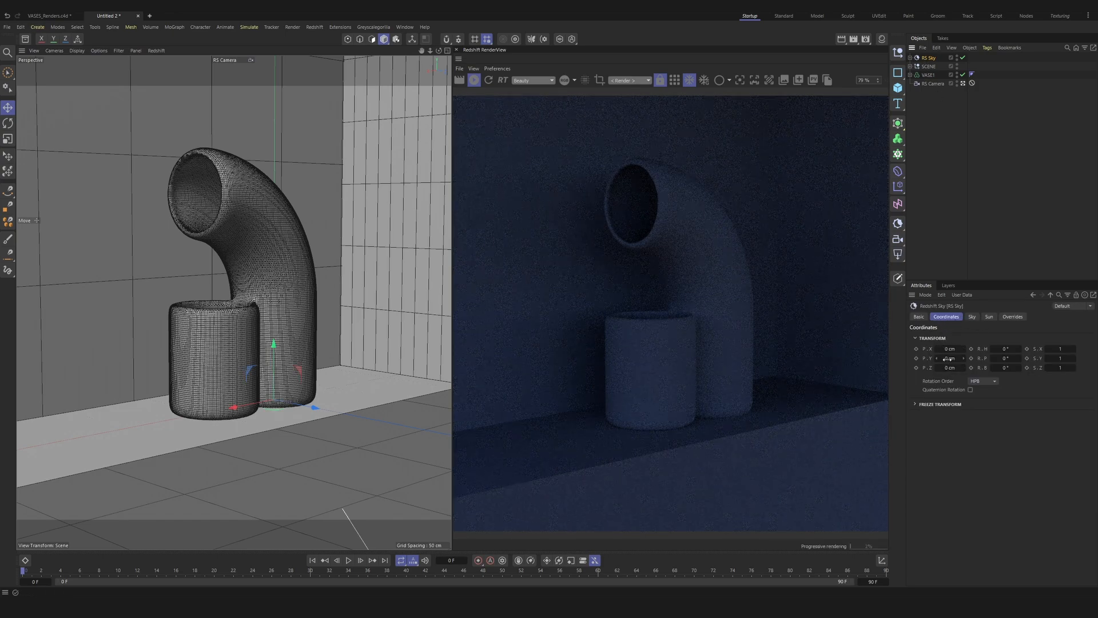
{"action": "key", "text": "r"}
{"action": "left_click_drag", "start_coordinate": [272, 404], "coordinate": [131, 390]}
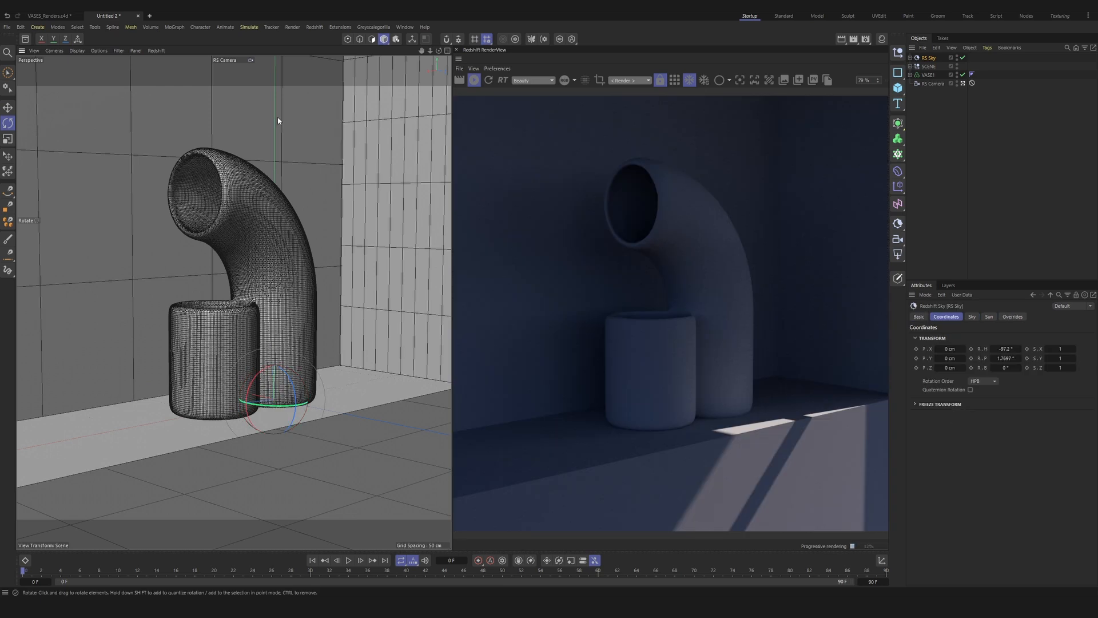
Step: Split the viewport into two stacked views and show the lower one in perspective with Gouraud shading, looking towards the window side
{"action": "left_click", "coordinate": [135, 50]}
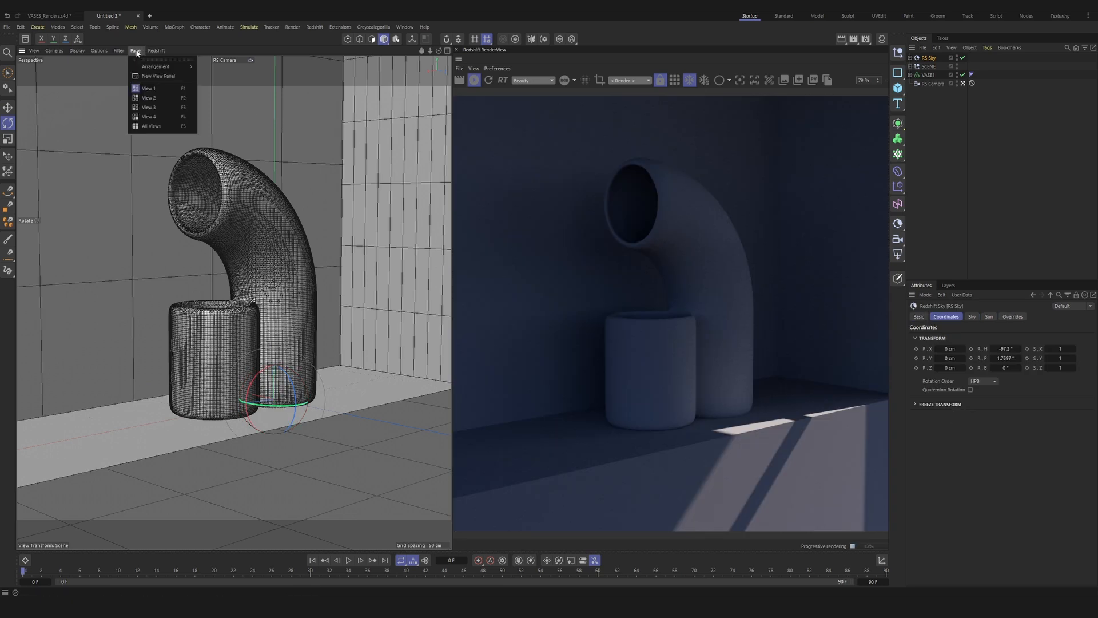
{"action": "mouse_move", "coordinate": [166, 66]}
{"action": "left_click", "coordinate": [227, 84]}
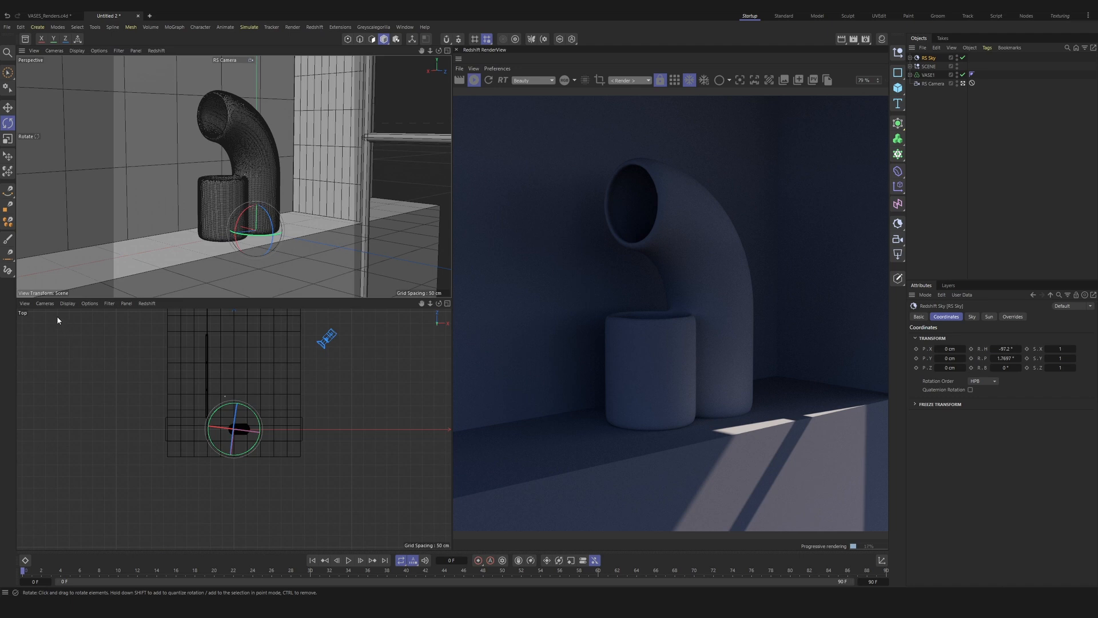
{"action": "left_click", "coordinate": [41, 303]}
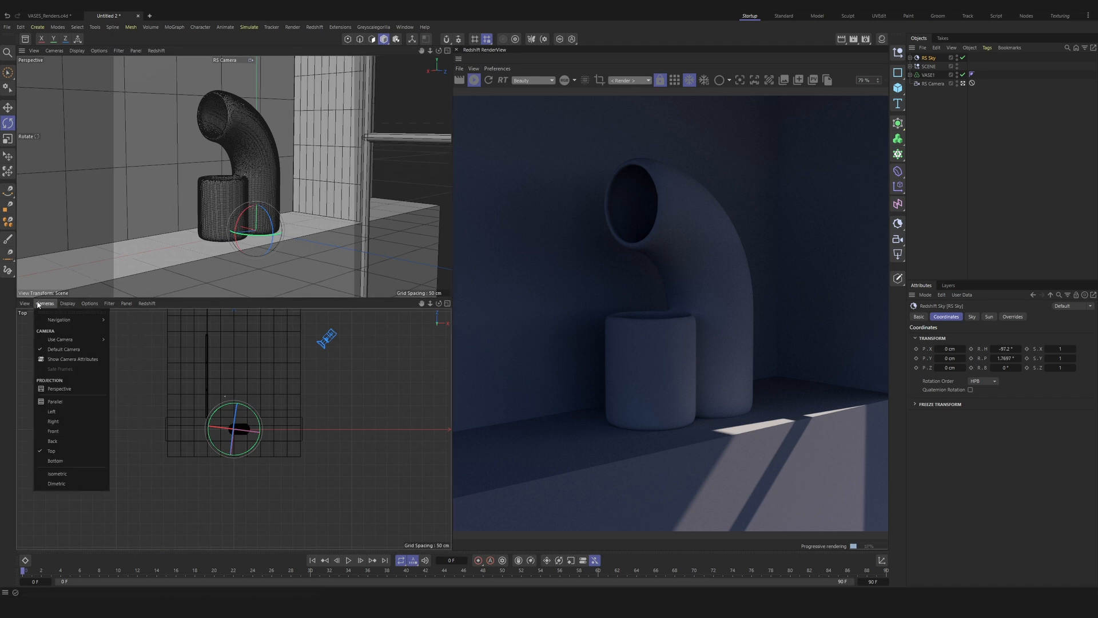
{"action": "left_click", "coordinate": [59, 389]}
{"action": "left_click", "coordinate": [67, 303]}
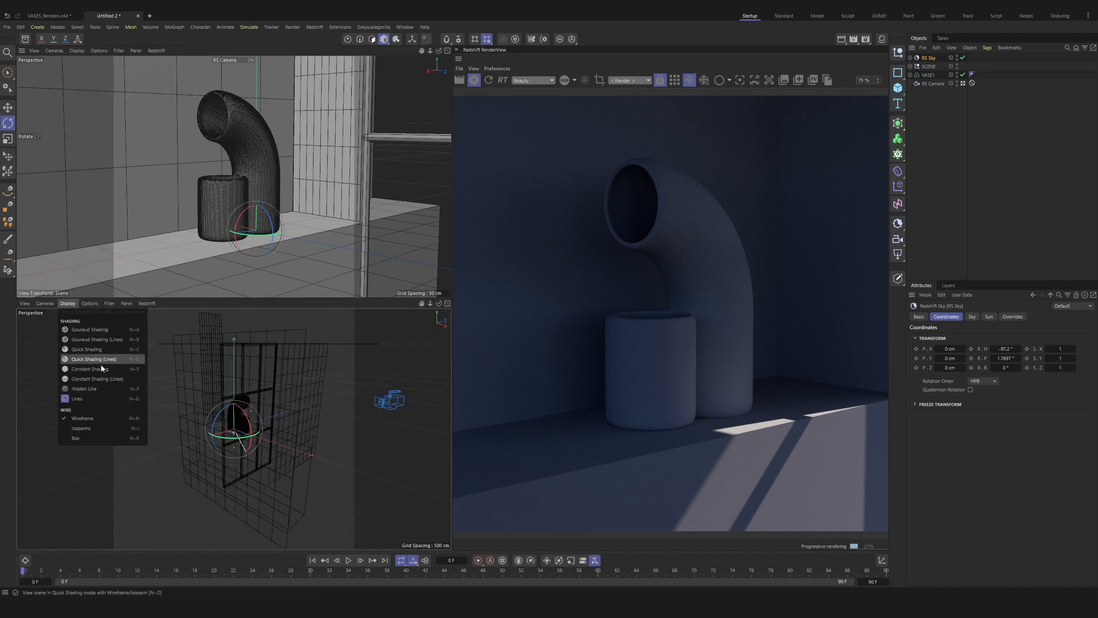
{"action": "key", "text": "n"}
{"action": "key", "text": "a"}
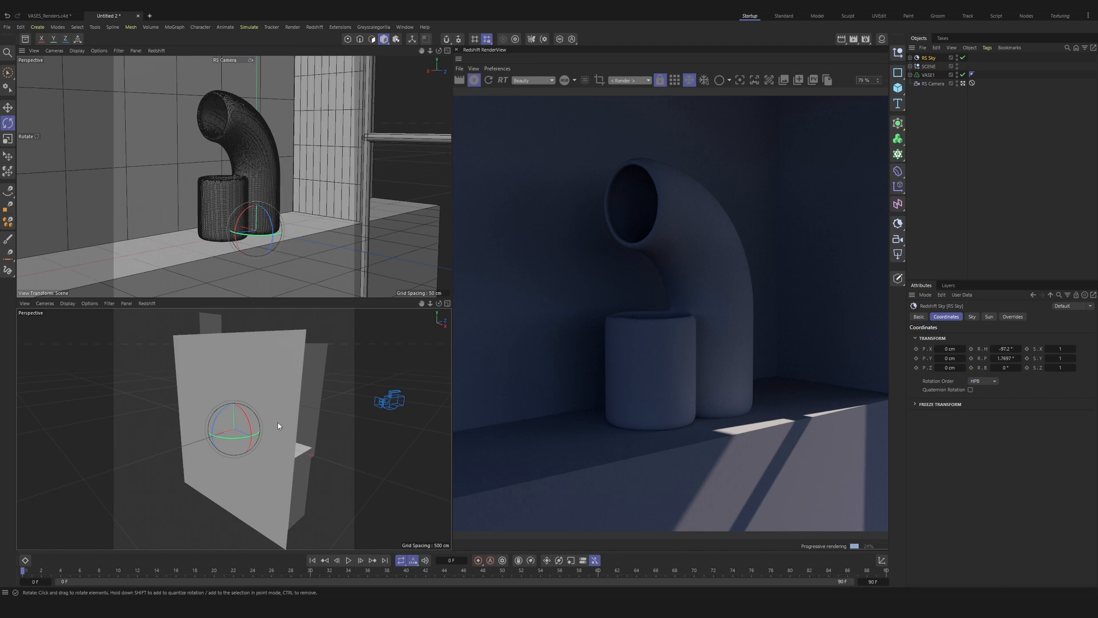
{"action": "left_click_drag", "start_coordinate": [273, 429], "coordinate": [143, 445], "text": "alt"}
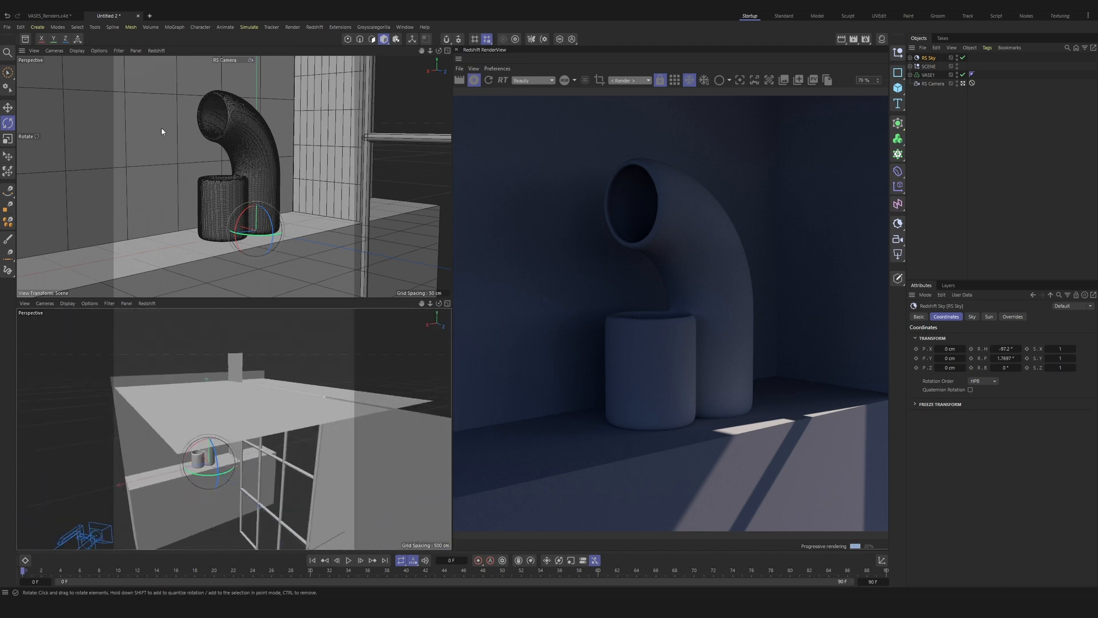
{"action": "left_click_drag", "start_coordinate": [283, 470], "coordinate": [172, 448], "text": "alt"}
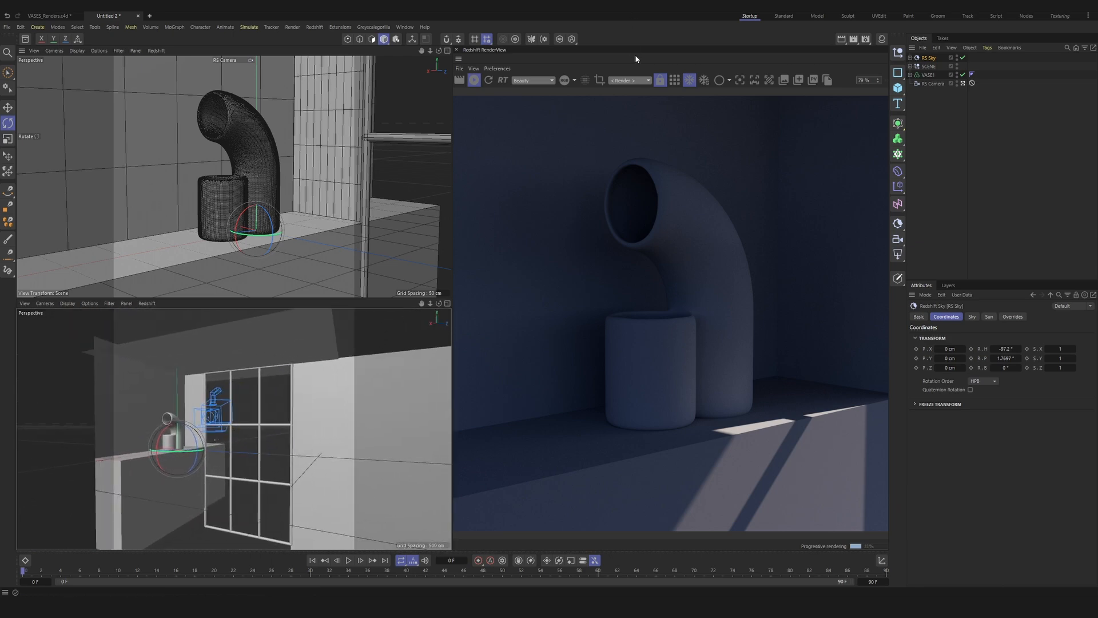
Step: Leave the camera view, rotate the RS Sky to about H -151°, P 31.5°, B 17.5°, and return to RS Camera
{"action": "left_click", "coordinate": [963, 84]}
{"action": "right_click_drag", "start_coordinate": [272, 133], "coordinate": [273, 193], "text": "alt"}
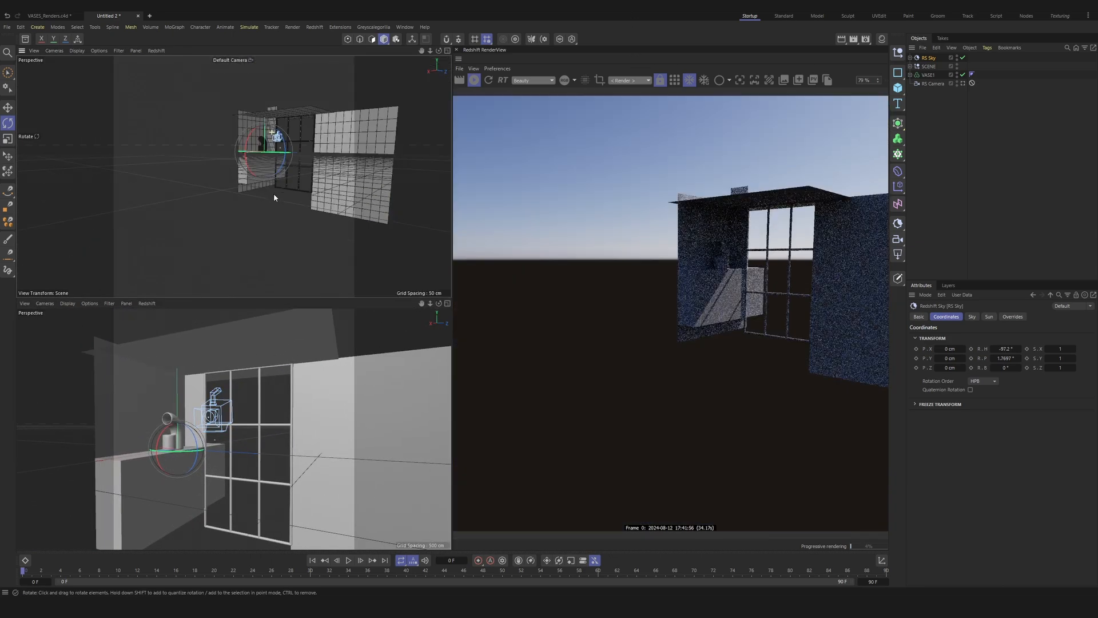
{"action": "middle_click_drag", "start_coordinate": [274, 194], "coordinate": [241, 215], "text": "alt"}
{"action": "left_click_drag", "start_coordinate": [258, 217], "coordinate": [314, 178], "text": "alt"}
{"action": "left_click_drag", "start_coordinate": [190, 214], "coordinate": [173, 198]}
{"action": "left_click", "coordinate": [232, 60]}
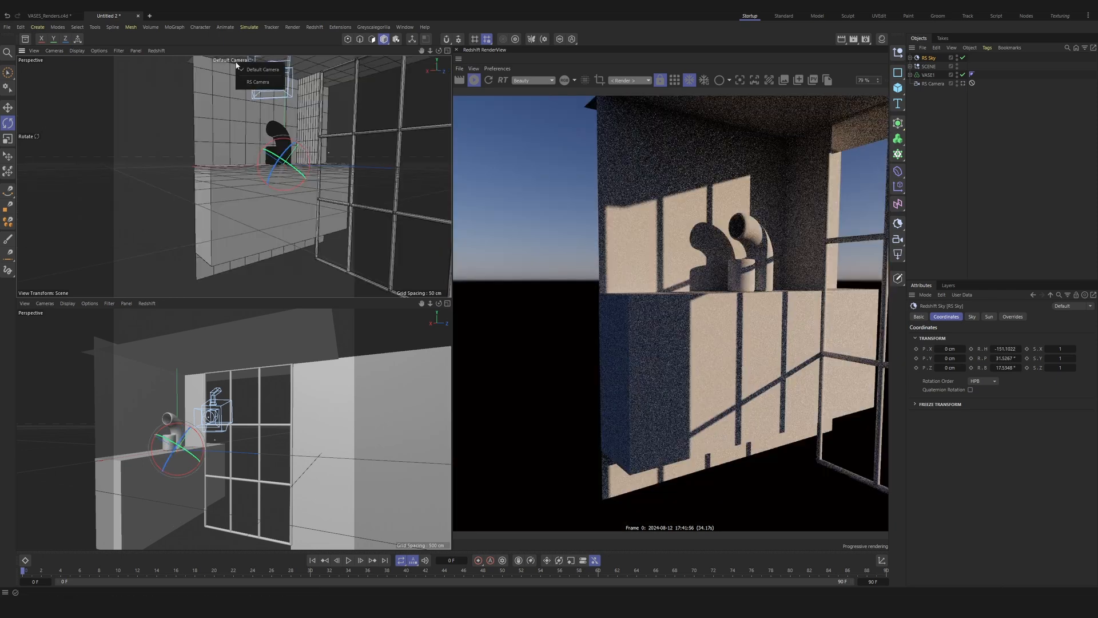
{"action": "left_click", "coordinate": [257, 82]}
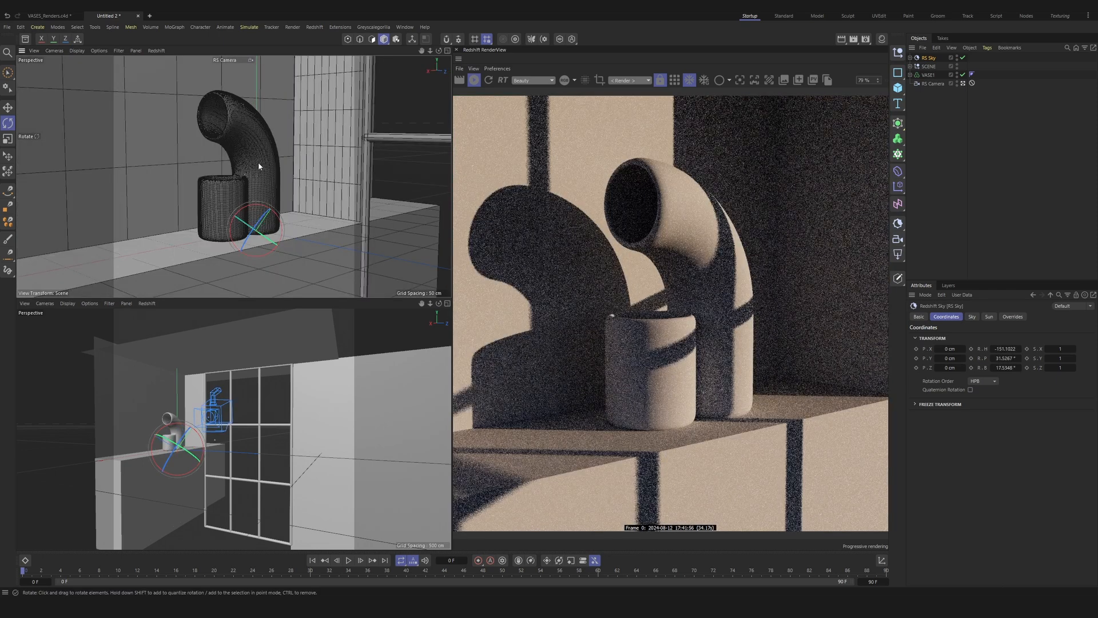
Step: Fine-tune the RS Sky rotation to about H -163°, P 34°, B 20.5° to shift the window shadows across the vase
{"action": "scroll", "coordinate": [184, 440], "scroll_direction": "up", "scroll_amount": 3}
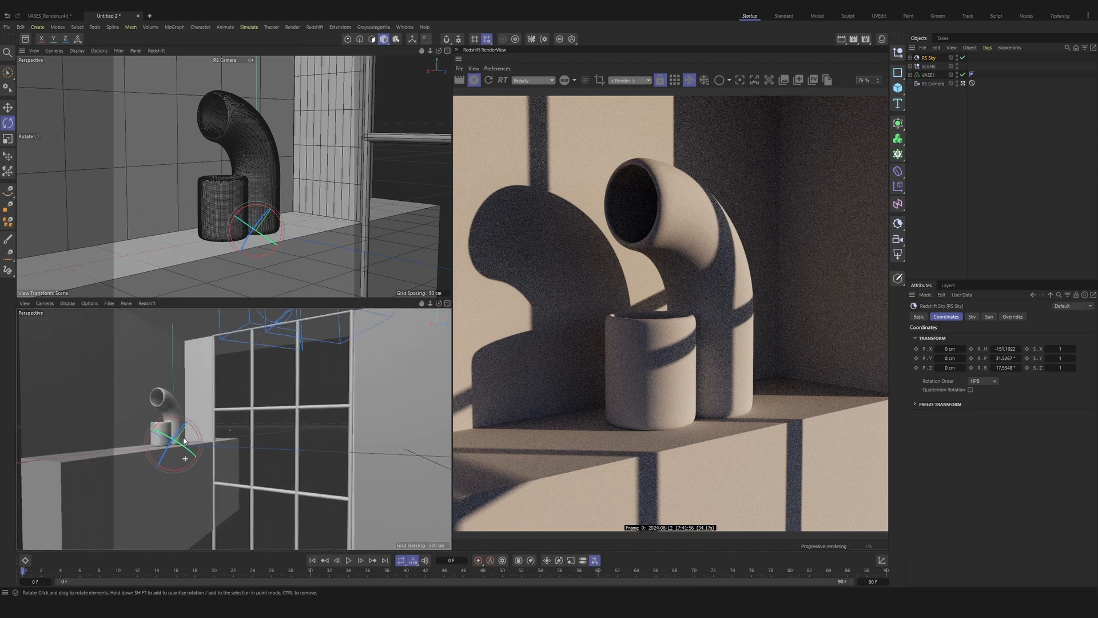
{"action": "left_click_drag", "start_coordinate": [197, 441], "coordinate": [197, 452]}
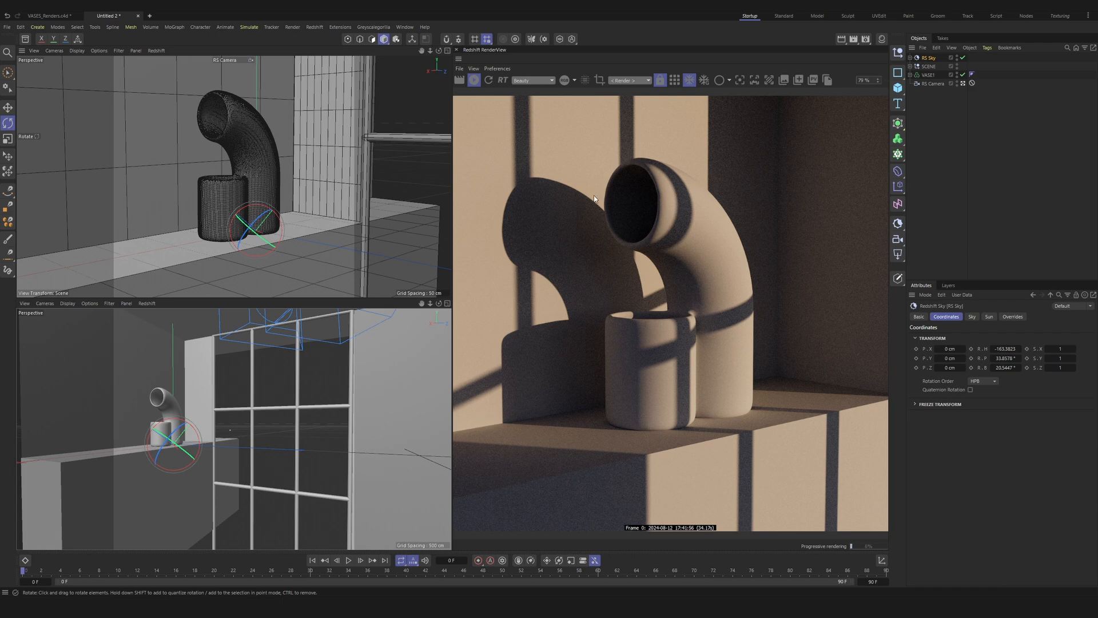
{"action": "left_click", "coordinate": [948, 181]}
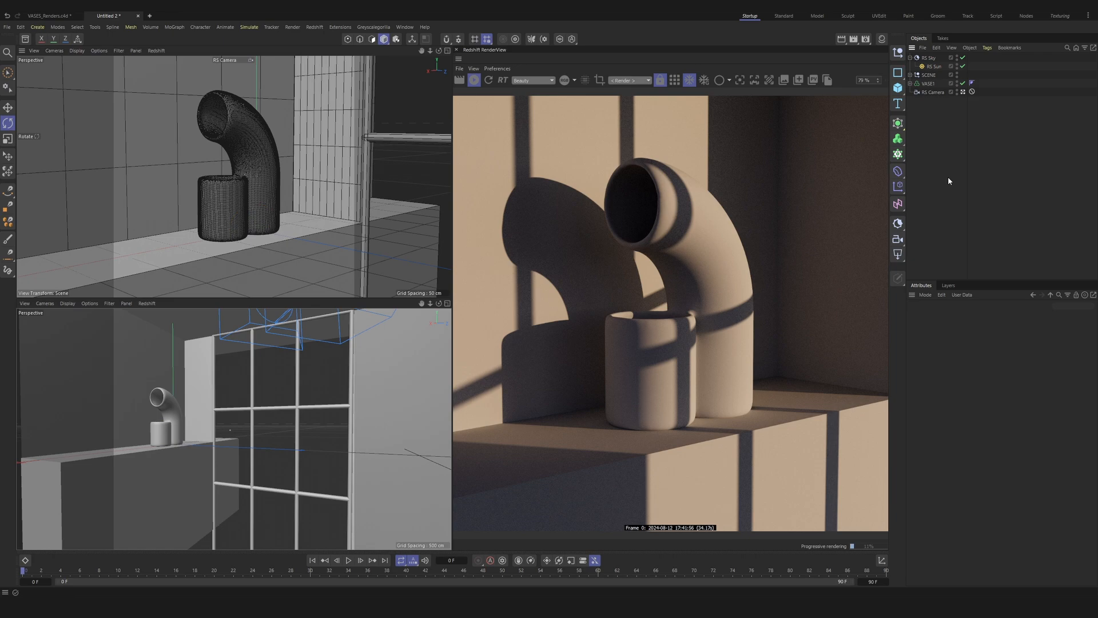
Step: Add a Redshift Dome Light and load the brown_photostudio HDRI as its texture
{"action": "left_click", "coordinate": [899, 258]}
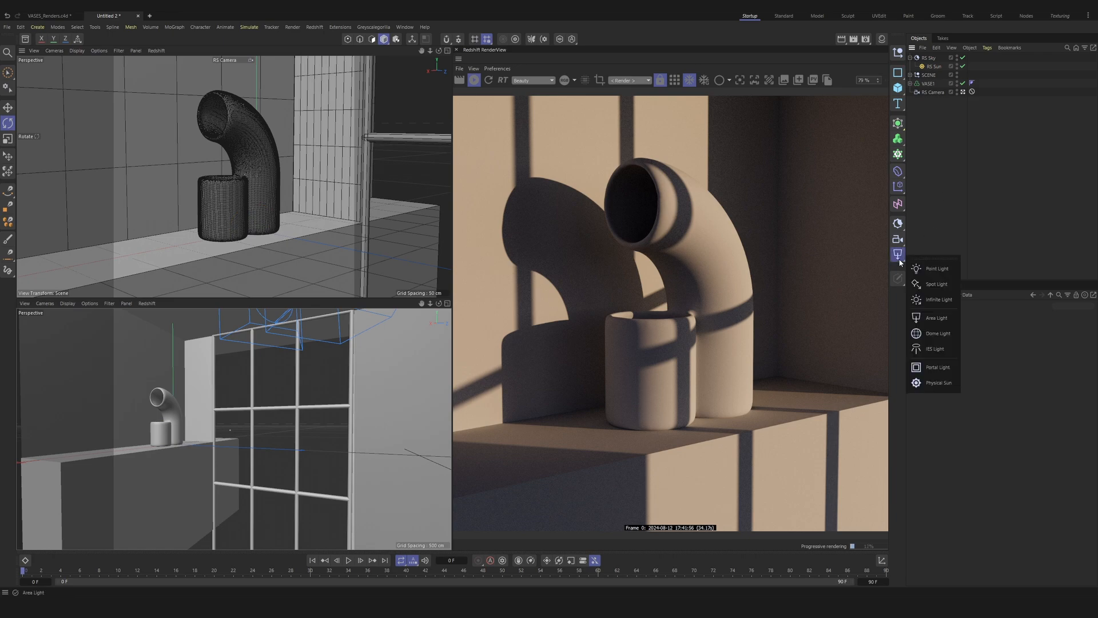
{"action": "left_click", "coordinate": [938, 332]}
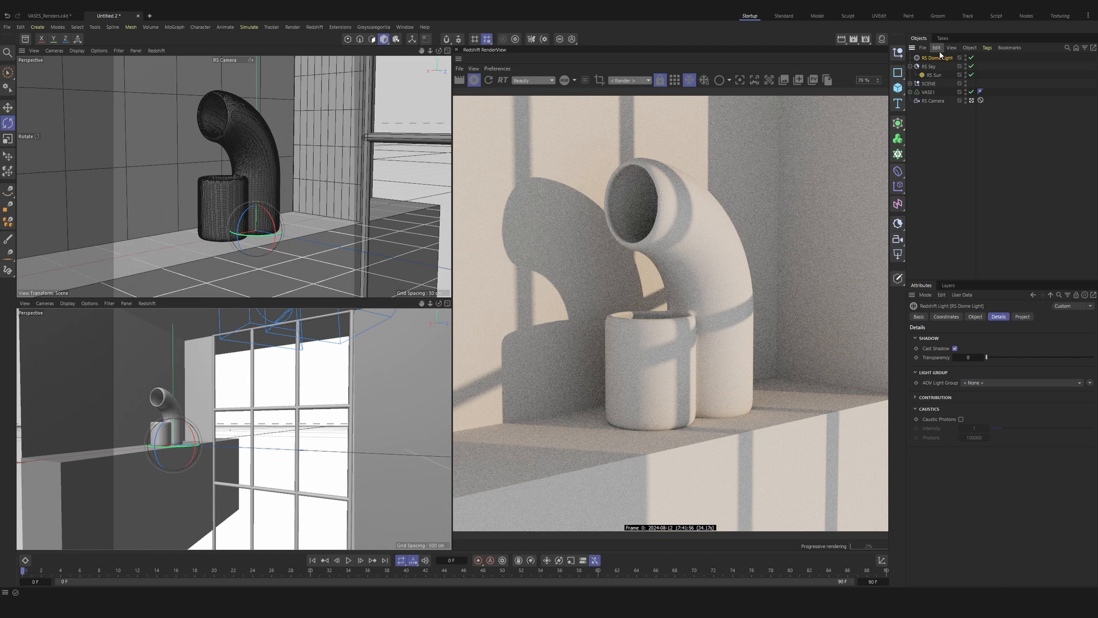
{"action": "left_click", "coordinate": [975, 317]}
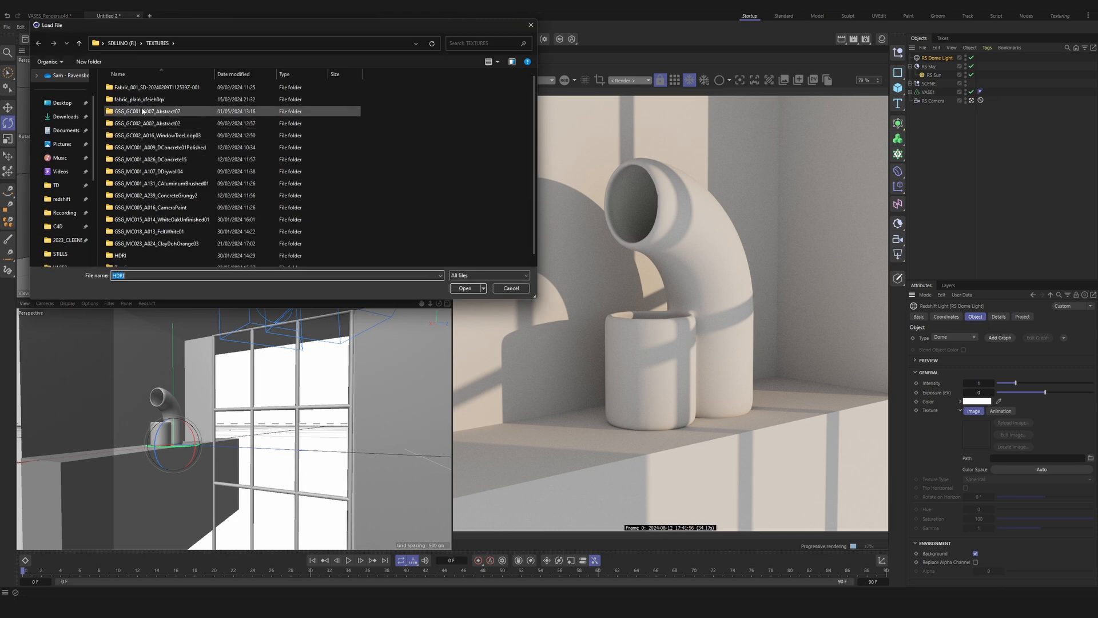
{"action": "scroll", "coordinate": [172, 155], "scroll_direction": "down", "scroll_amount": 1}
{"action": "left_click", "coordinate": [511, 287]}
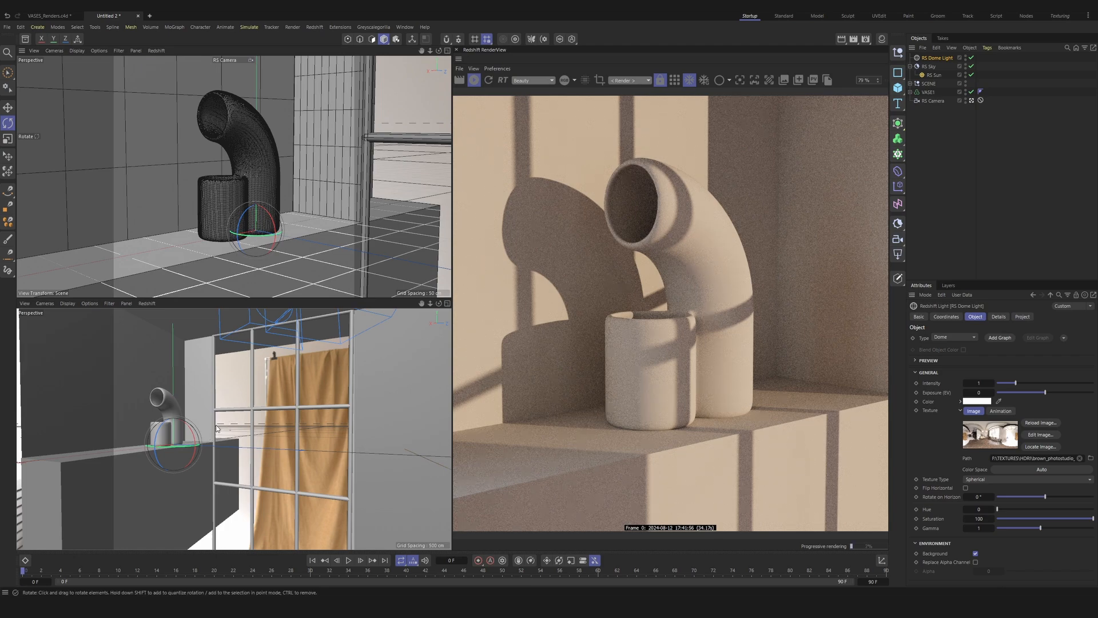
Step: Set the dome light texture's rotation on the horizon to -132° and its saturation to 50
{"action": "middle_click_drag", "start_coordinate": [218, 432], "coordinate": [285, 436], "text": "alt"}
{"action": "left_click_drag", "start_coordinate": [262, 452], "coordinate": [115, 443], "text": "alt"}
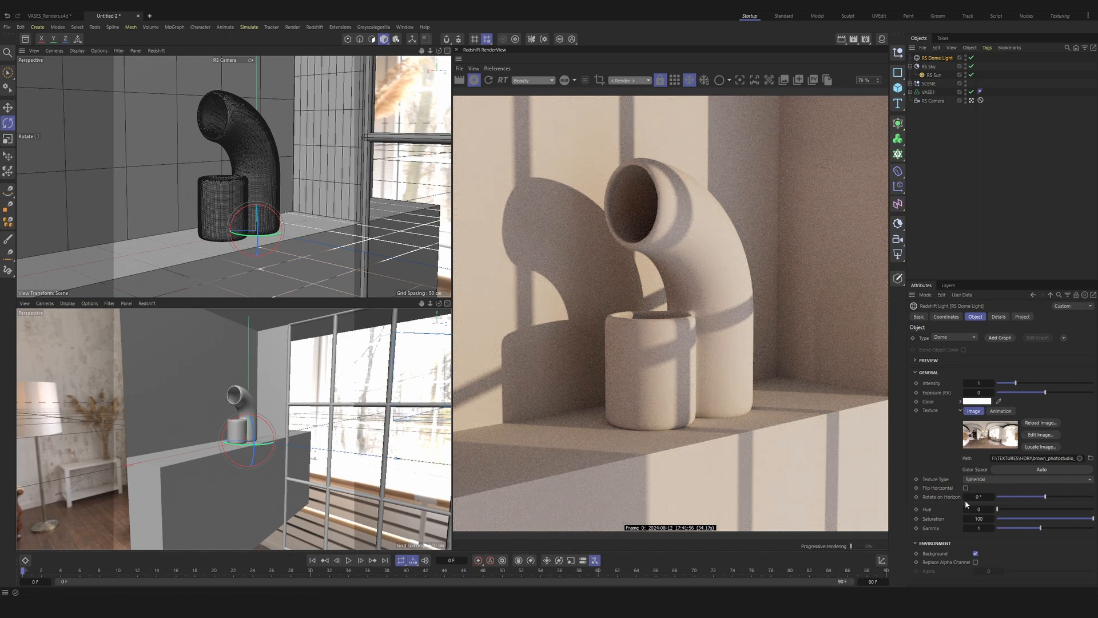
{"action": "left_click_drag", "start_coordinate": [1092, 519], "coordinate": [1045, 519]}
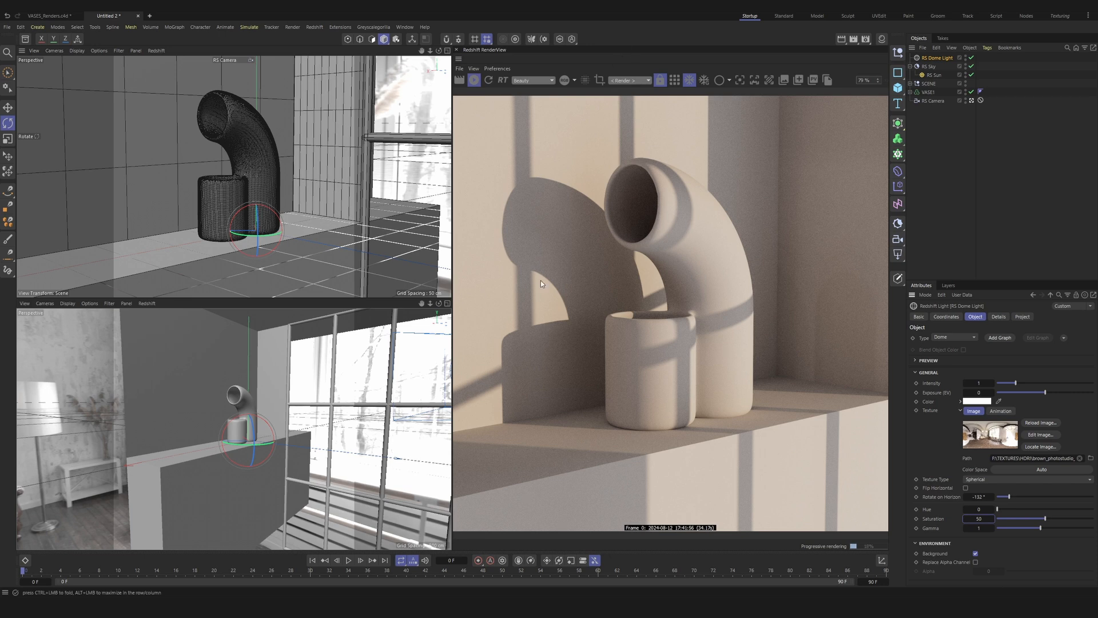
{"action": "left_click", "coordinate": [245, 222]}
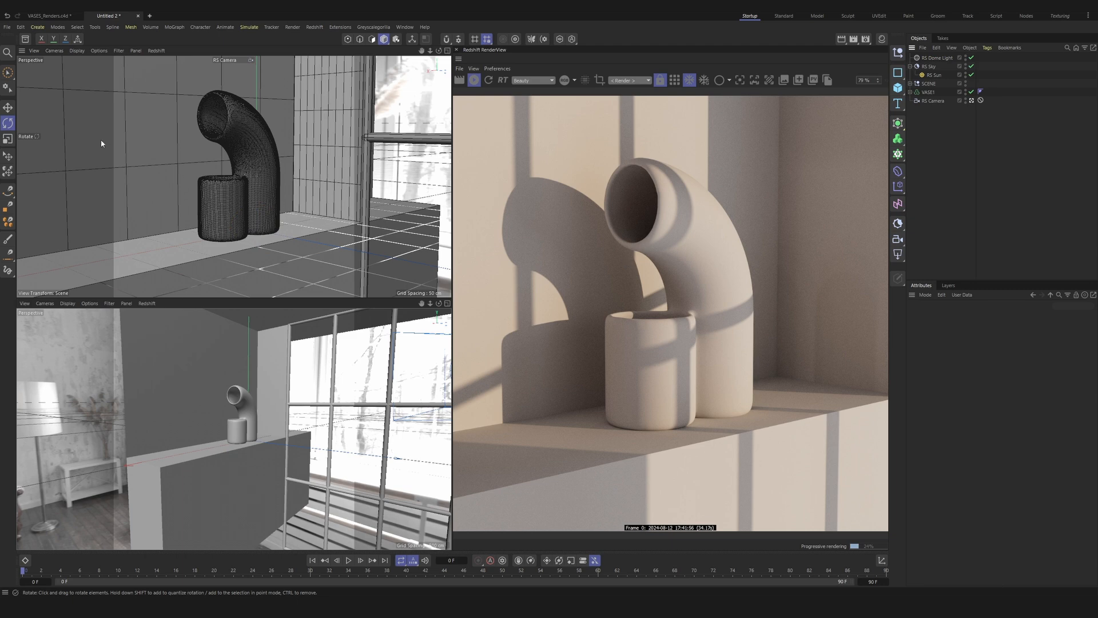
Step: Search the asset library for Black Locust and place the Black Locust 02 Middle-Aged Fall tree in the scene
{"action": "key", "text": "shift+F8"}
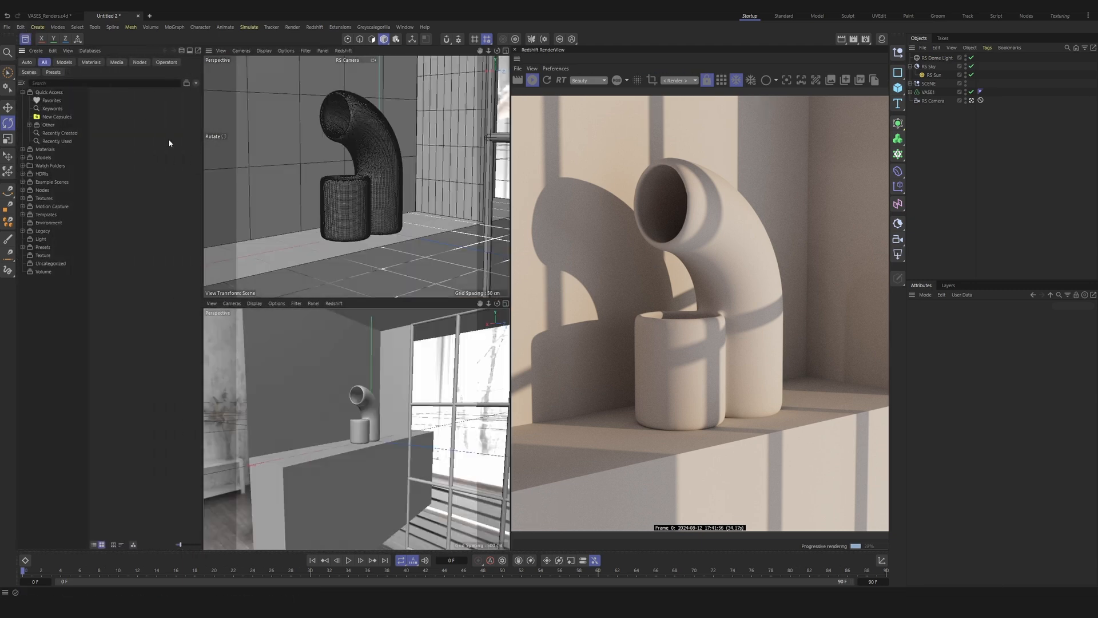
{"action": "left_click", "coordinate": [71, 83]}
{"action": "type", "text": "B"}
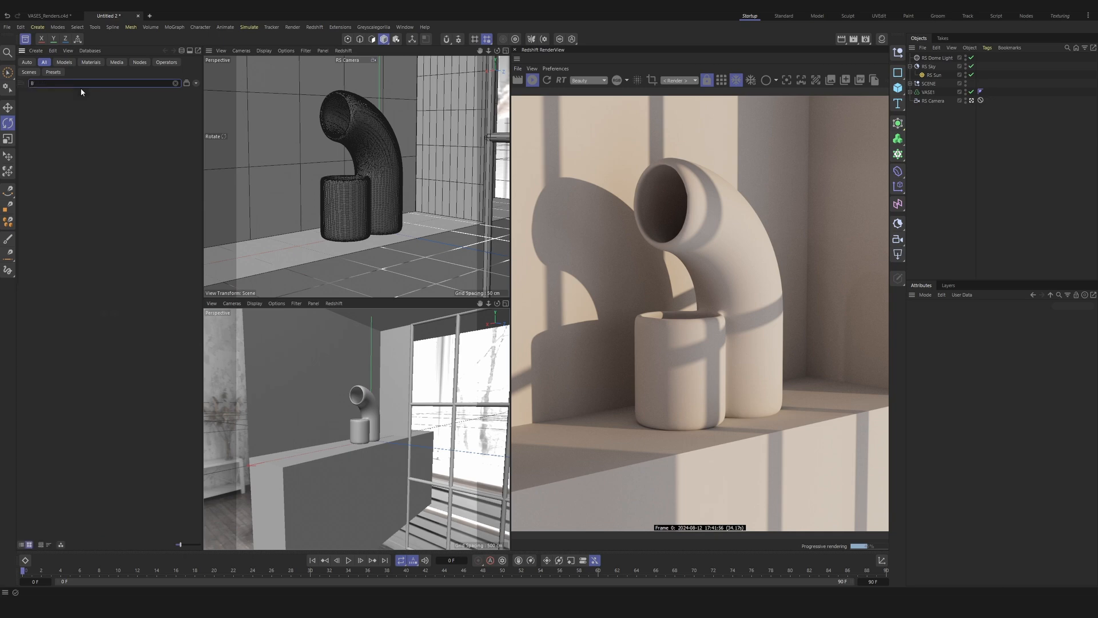
{"action": "type", "text": "lack Loc"}
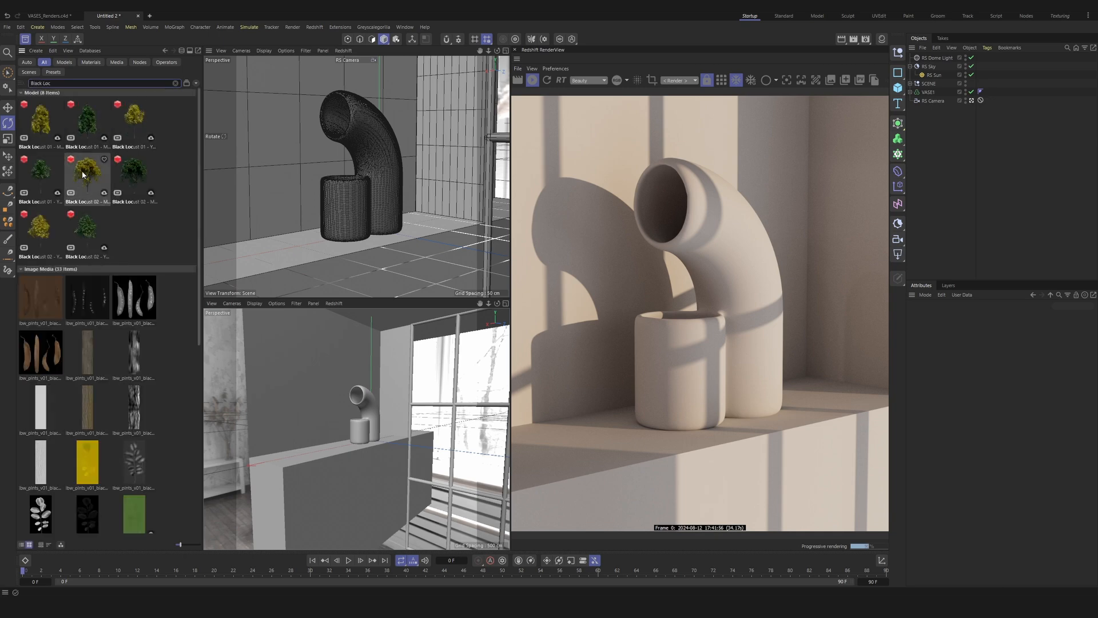
{"action": "left_click_drag", "start_coordinate": [94, 187], "coordinate": [372, 469]}
{"action": "scroll", "coordinate": [344, 426], "scroll_direction": "down", "scroll_amount": 5}
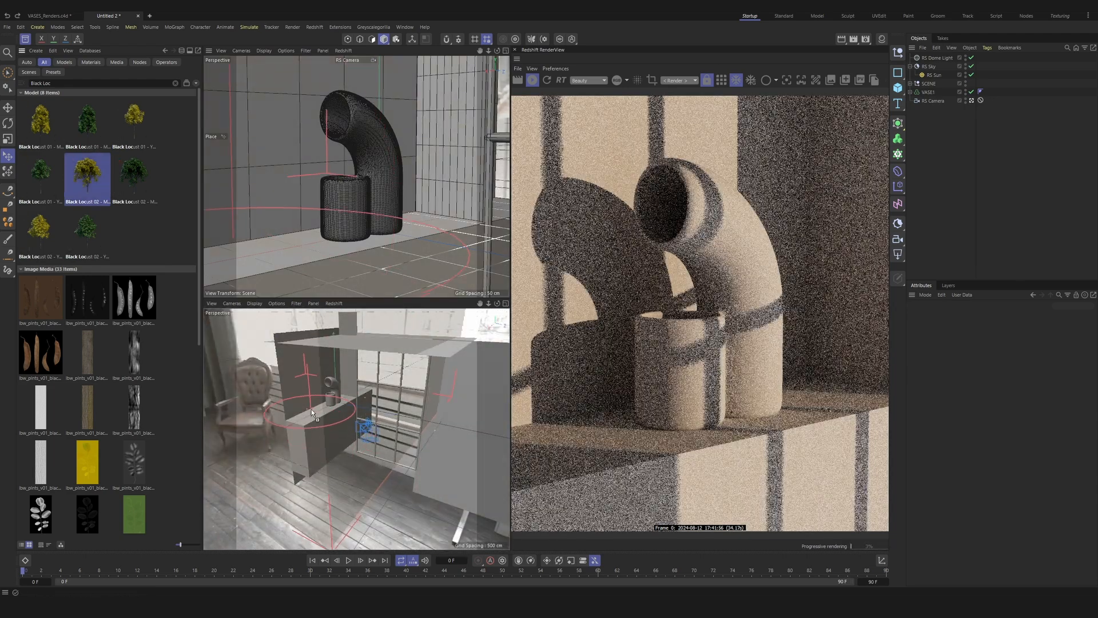
{"action": "left_click_drag", "start_coordinate": [312, 416], "coordinate": [532, 442], "text": "alt"}
Step: Move the Black Locust tree outside the window so its foliage casts shadows across the vases and wall
{"action": "key", "text": "e"}
{"action": "middle_click_drag", "start_coordinate": [366, 379], "coordinate": [258, 338], "text": "alt"}
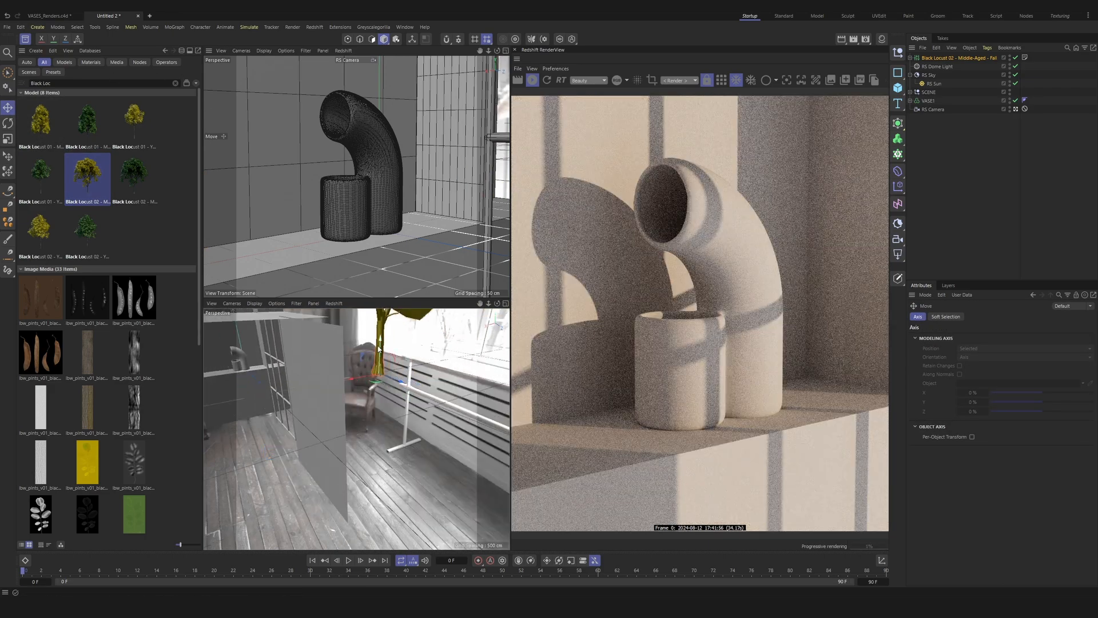
{"action": "left_click_drag", "start_coordinate": [378, 382], "coordinate": [394, 453]}
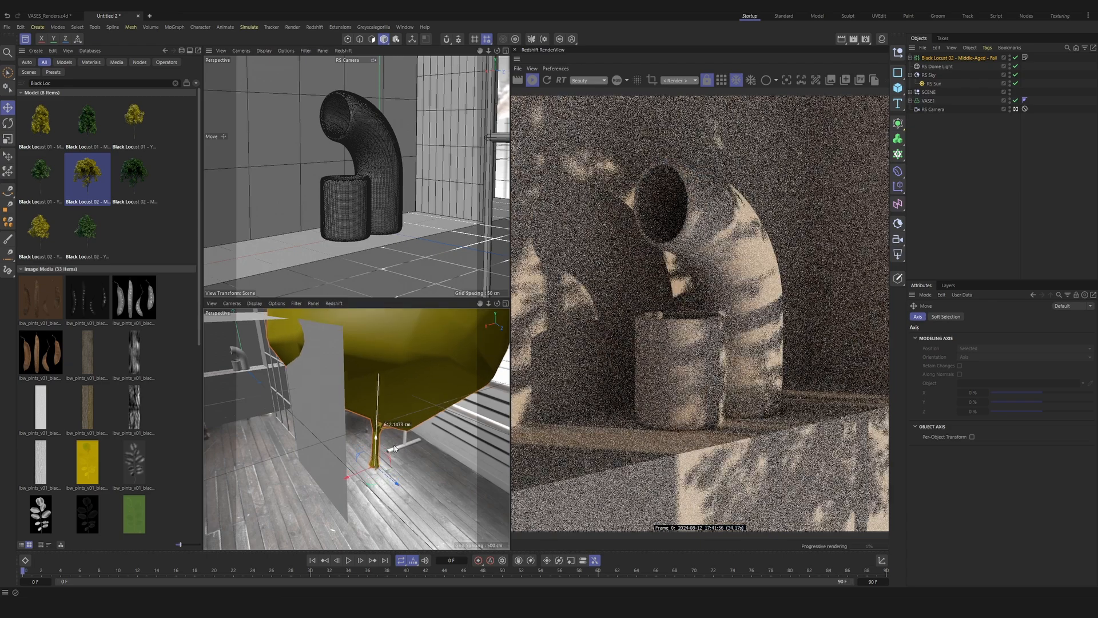
{"action": "left_click_drag", "start_coordinate": [300, 420], "coordinate": [252, 413], "text": "alt"}
{"action": "left_click_drag", "start_coordinate": [391, 495], "coordinate": [403, 536]}
{"action": "left_click_drag", "start_coordinate": [306, 384], "coordinate": [476, 421], "text": "alt"}
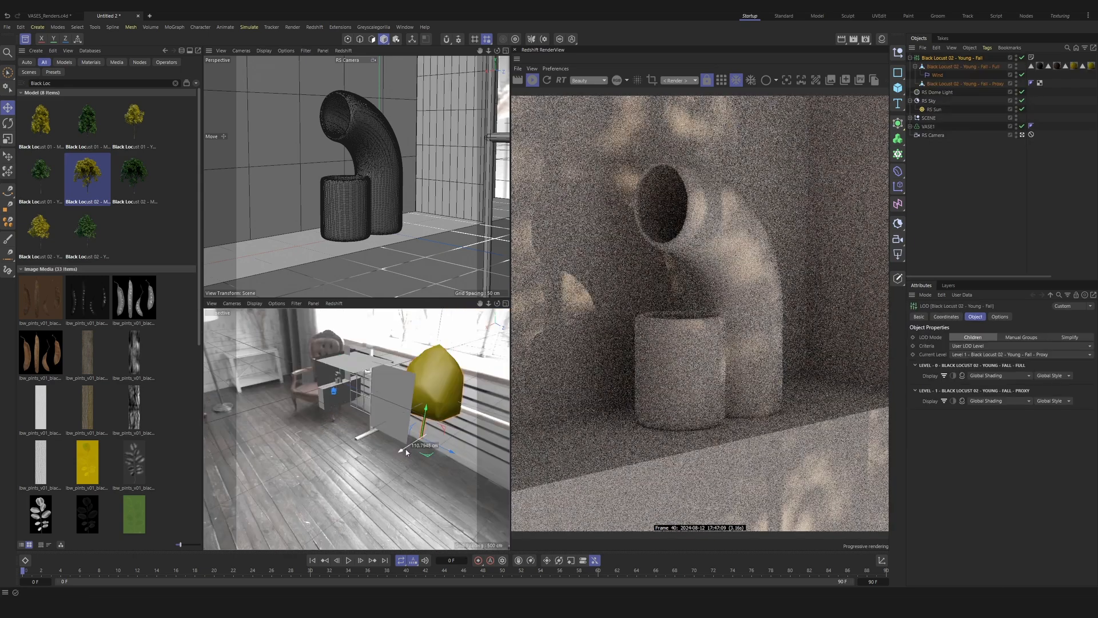
{"action": "left_click_drag", "start_coordinate": [399, 450], "coordinate": [463, 467]}
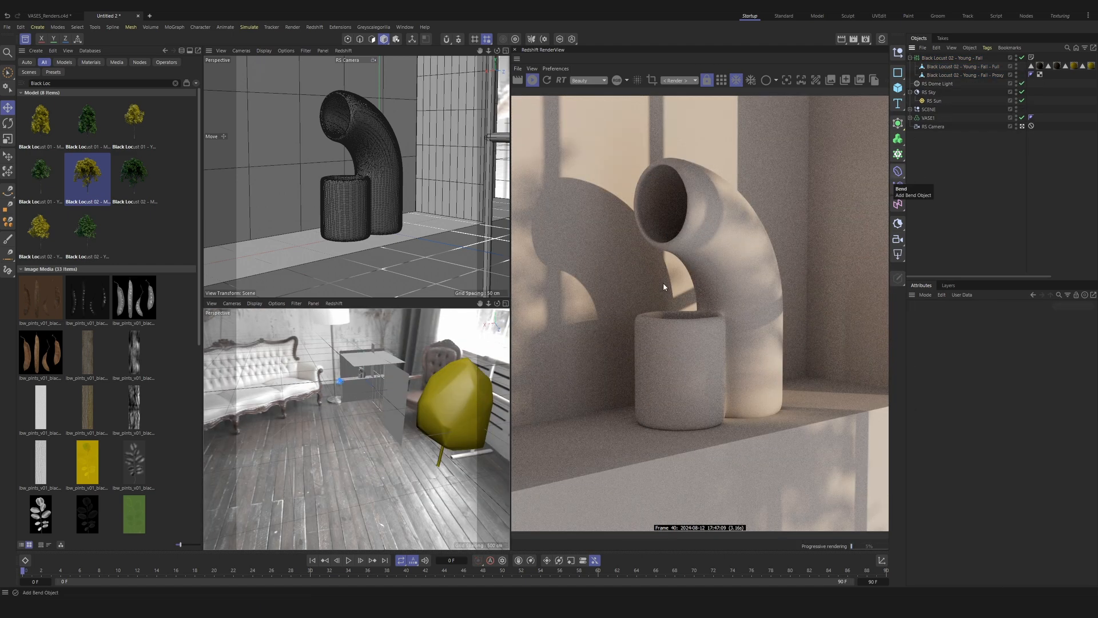
Step: Add a Wind deformer and nest it under the Black Locust 02 - Young - Fall - Full mesh
{"action": "left_click", "coordinate": [898, 204]}
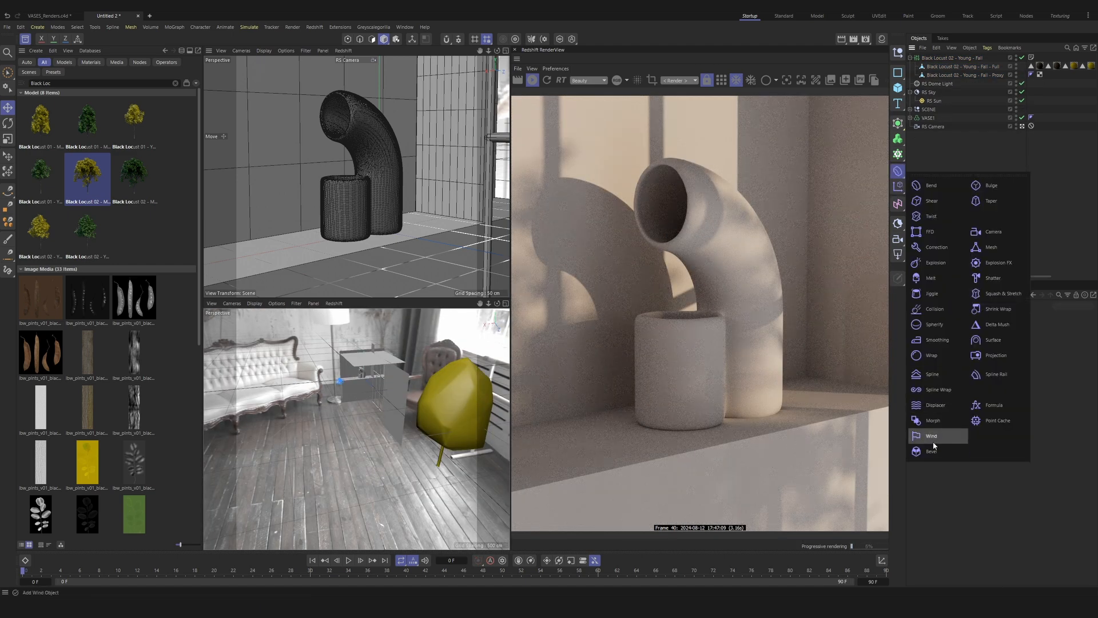
{"action": "left_click", "coordinate": [931, 441]}
{"action": "left_click_drag", "start_coordinate": [927, 58], "coordinate": [948, 75]}
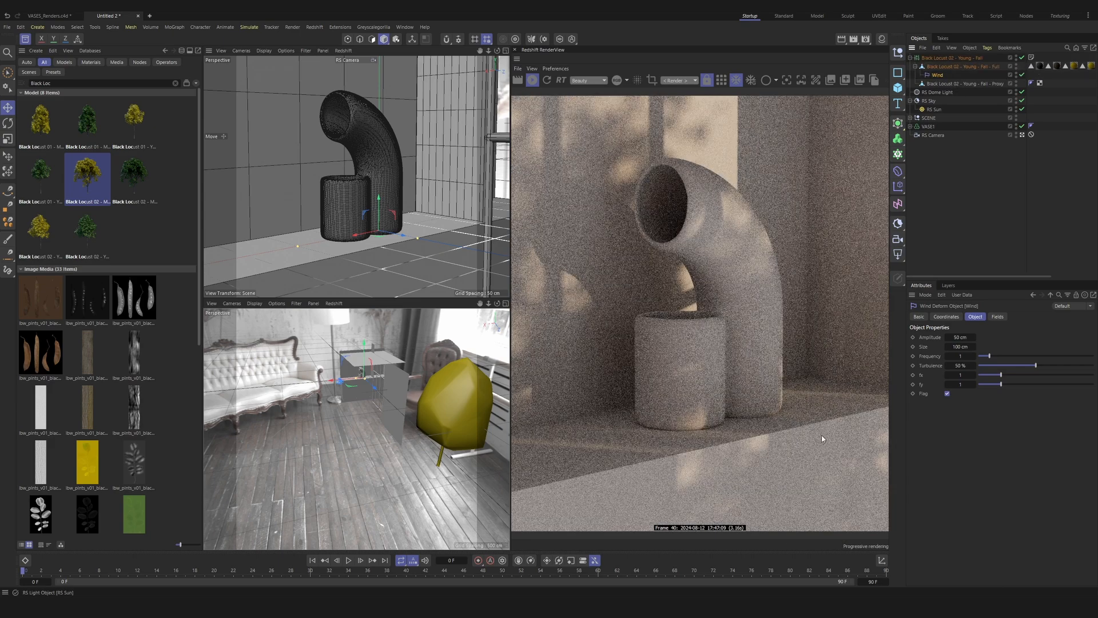
Step: Switch the tree's current LOD level to Level 0 Full, preview the wind animation, and return to frame 0
{"action": "left_click", "coordinate": [470, 413]}
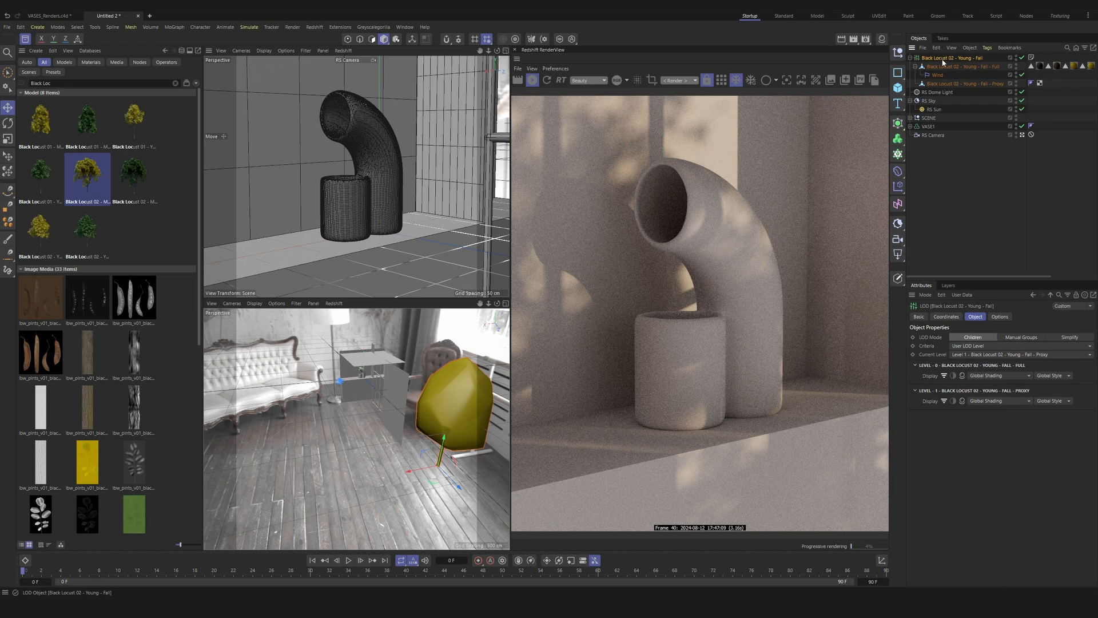
{"action": "left_click", "coordinate": [1001, 356]}
{"action": "left_click", "coordinate": [1001, 362]}
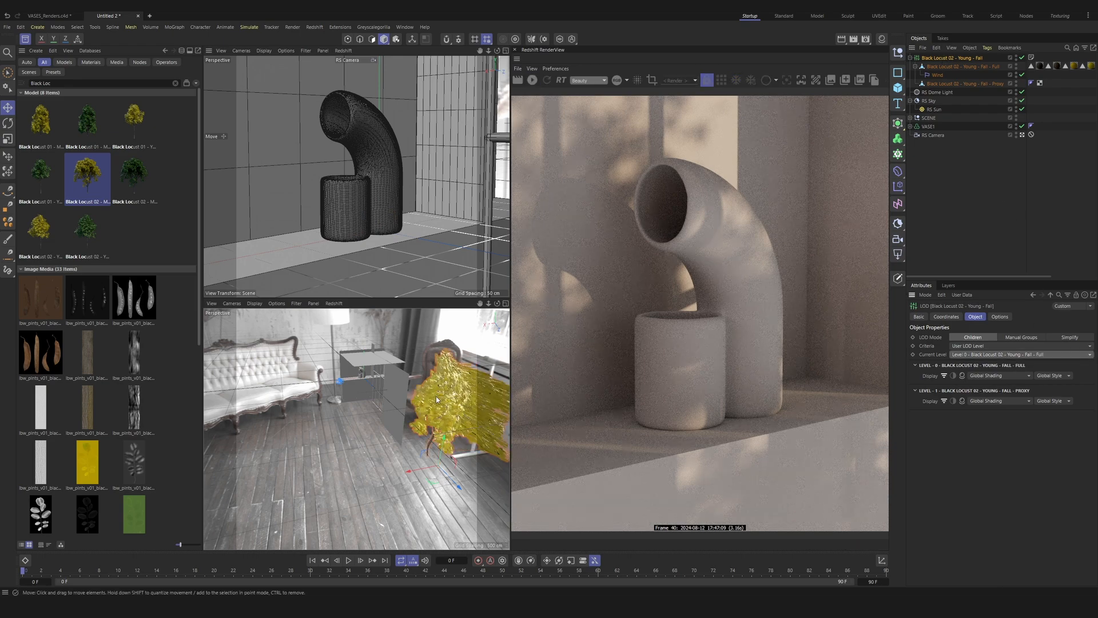
{"action": "scroll", "coordinate": [436, 399], "scroll_direction": "up", "scroll_amount": 5}
{"action": "scroll", "coordinate": [398, 350], "scroll_direction": "down", "scroll_amount": 5}
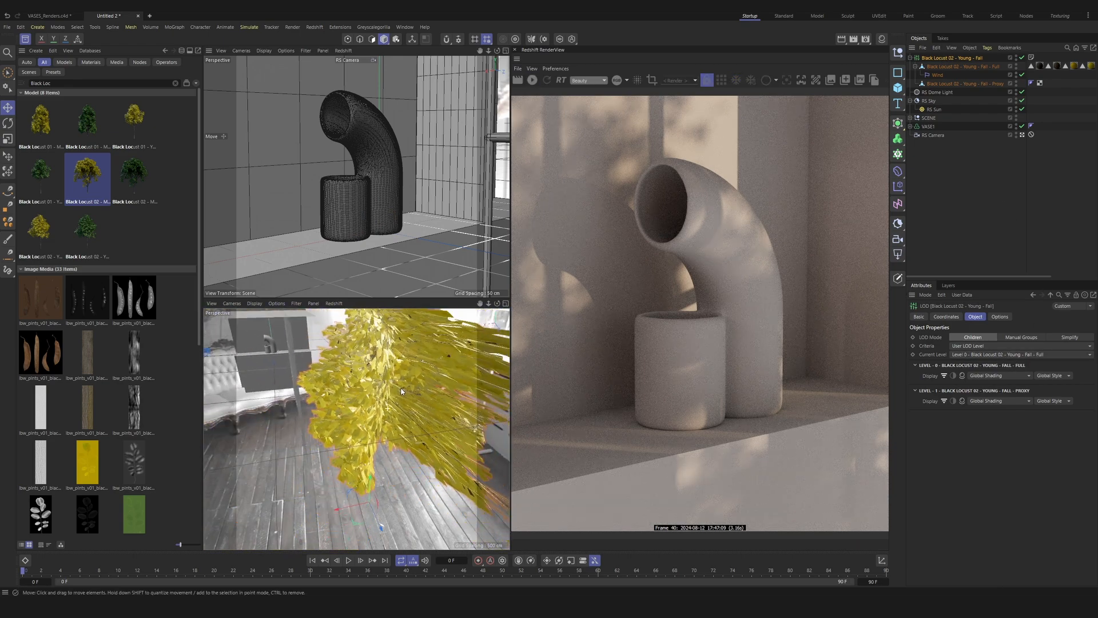
{"action": "left_click", "coordinate": [348, 561]}
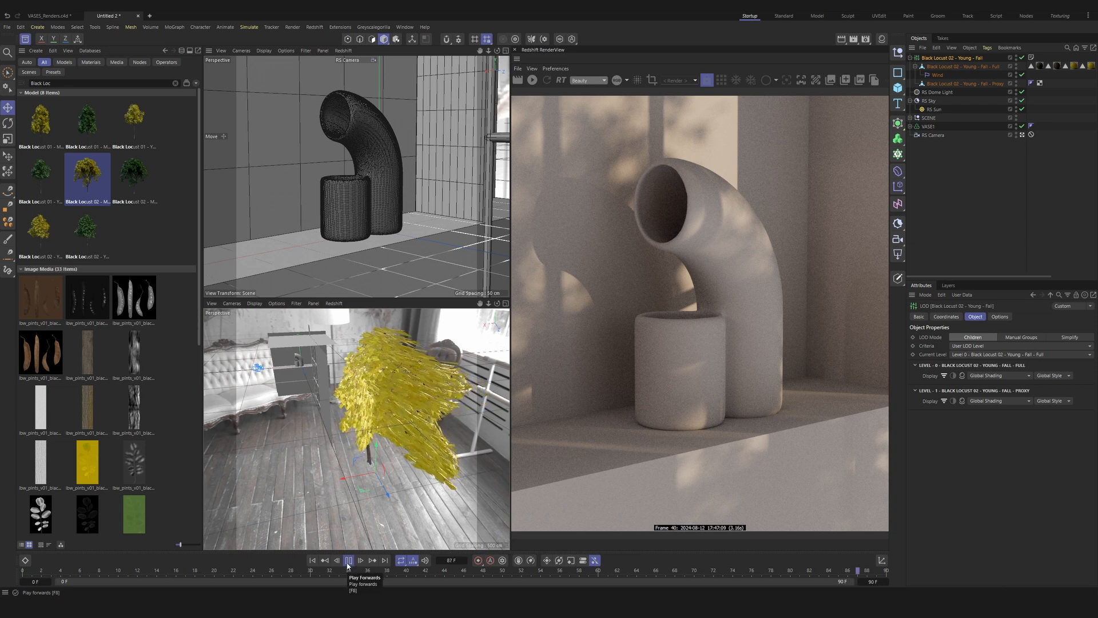
{"action": "left_click", "coordinate": [348, 564]}
{"action": "left_click_drag", "start_coordinate": [176, 572], "coordinate": [22, 572]}
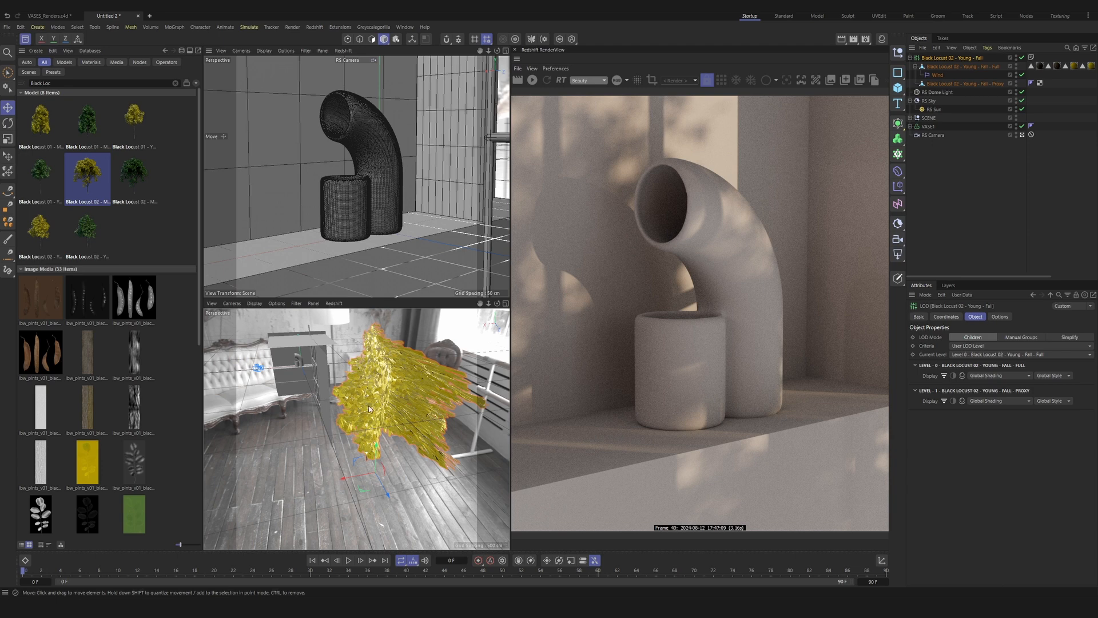
Step: Set the Wind deformer's amplitude to 2 cm, frequency to 2 and turbulence to 100%, and disable Flag
{"action": "left_click", "coordinate": [937, 75]}
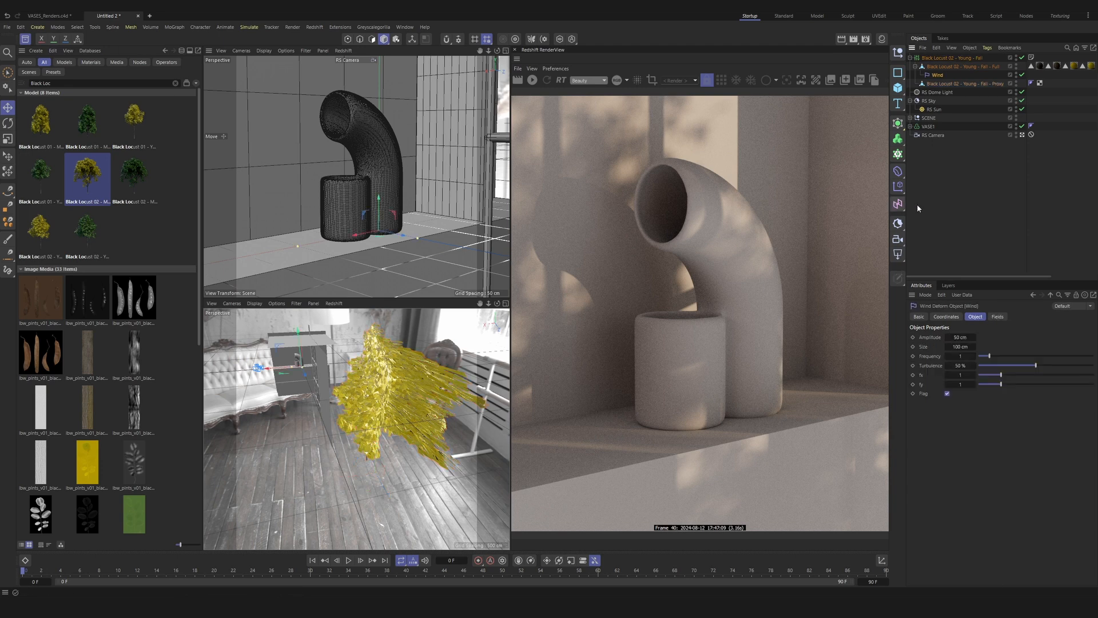
{"action": "left_click", "coordinate": [960, 337]}
{"action": "type", "text": "2"}
{"action": "key", "text": "Return"}
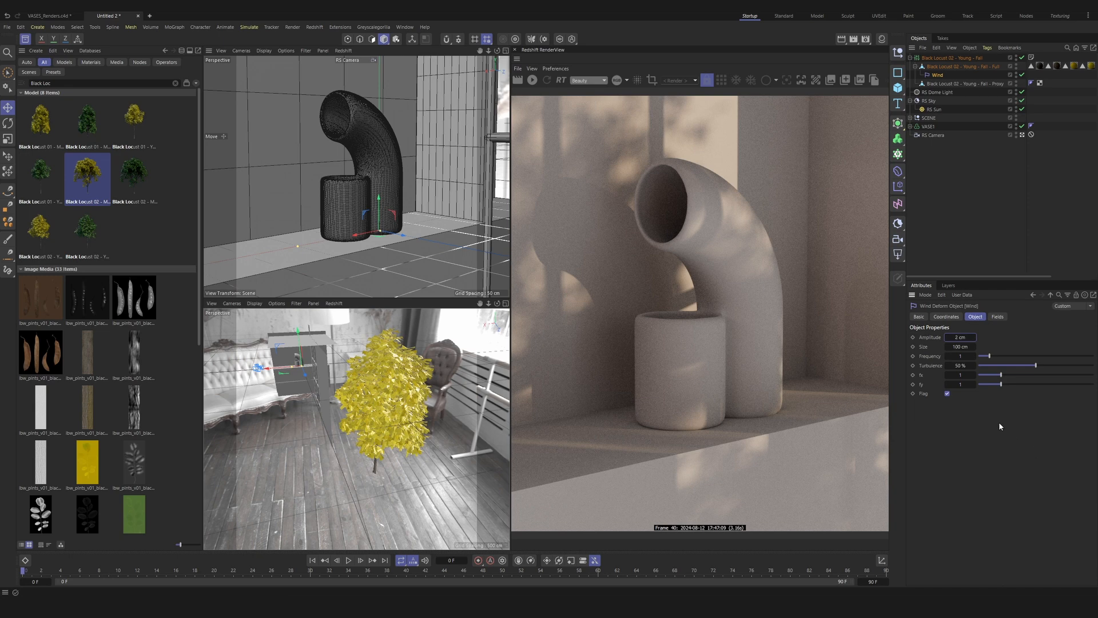
{"action": "left_click", "coordinate": [958, 356]}
{"action": "left_click", "coordinate": [960, 365]}
{"action": "type", "text": "100"}
{"action": "key", "text": "Return"}
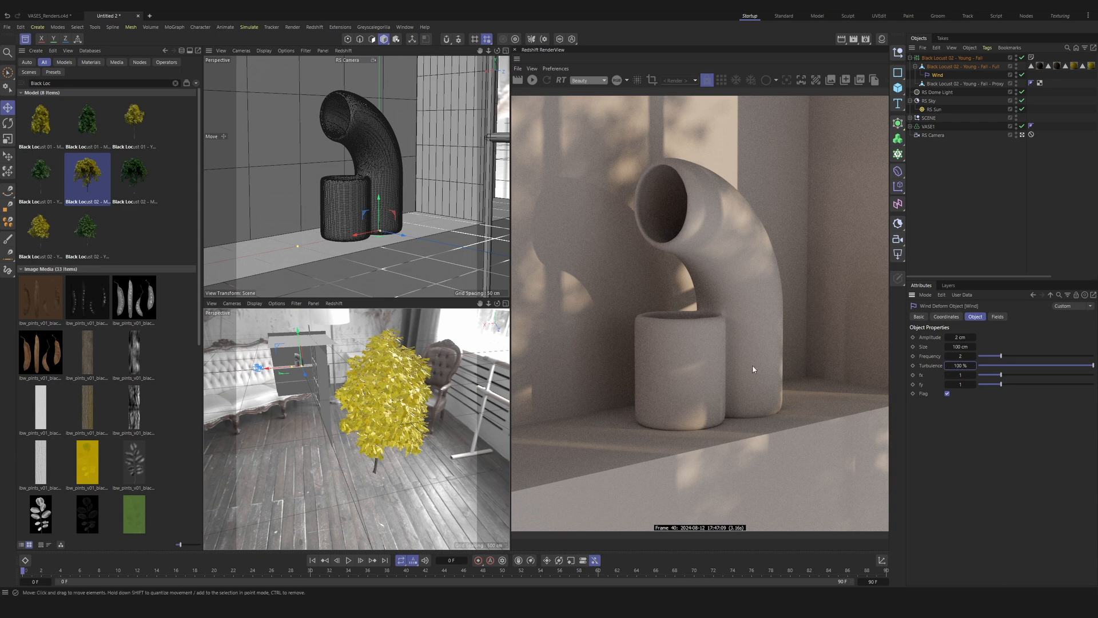
{"action": "left_click", "coordinate": [947, 393]}
Step: Extend the timeline's end to frame 400 and play the tree's wind animation from the start
{"action": "left_click", "coordinate": [348, 561]}
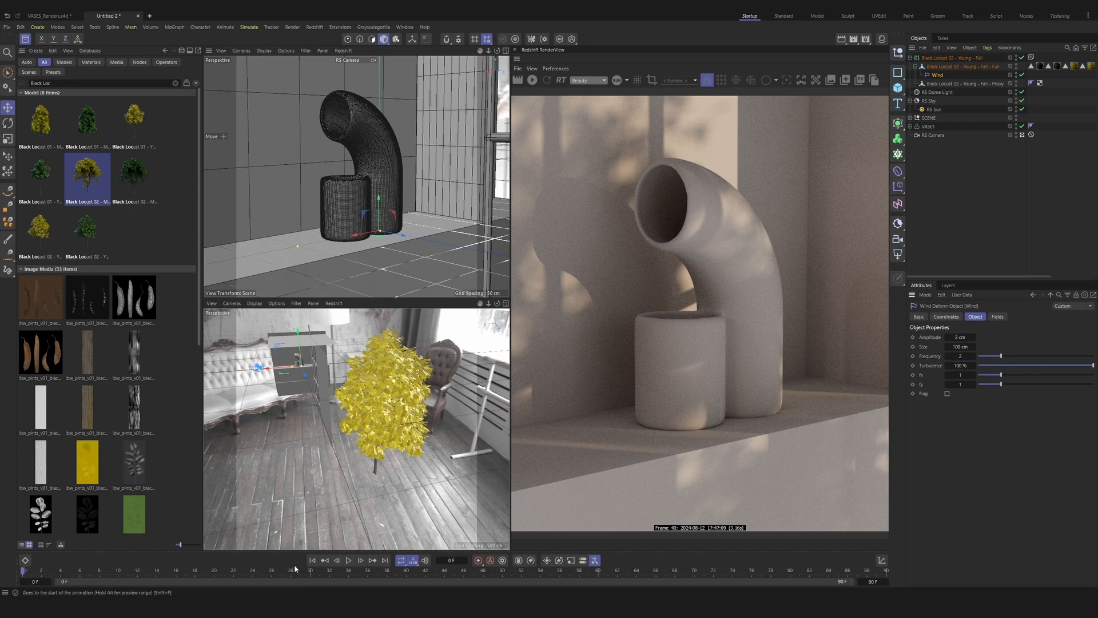
{"action": "left_click", "coordinate": [348, 560]}
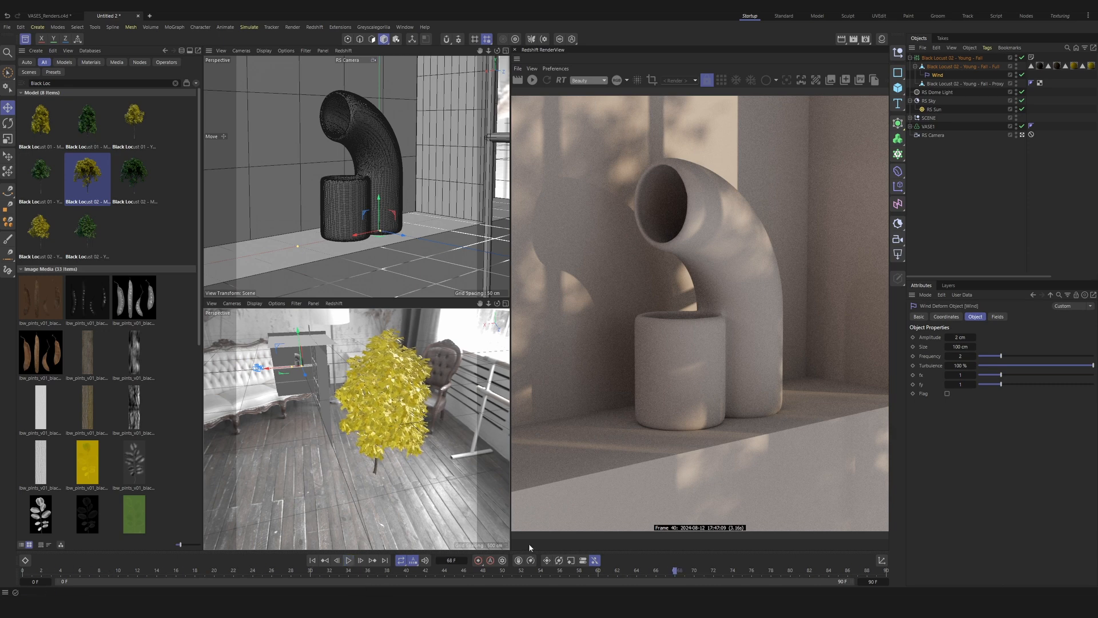
{"action": "left_click", "coordinate": [883, 582]}
{"action": "type", "text": "400"}
{"action": "key", "text": "Return"}
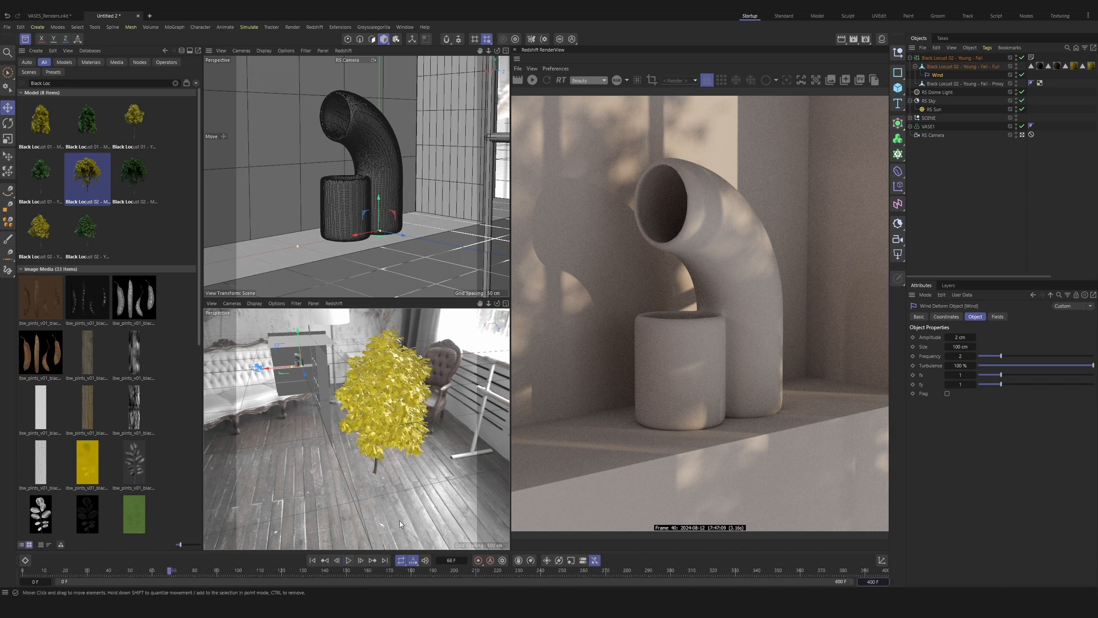
{"action": "left_click", "coordinate": [312, 561]}
{"action": "left_click", "coordinate": [349, 561]}
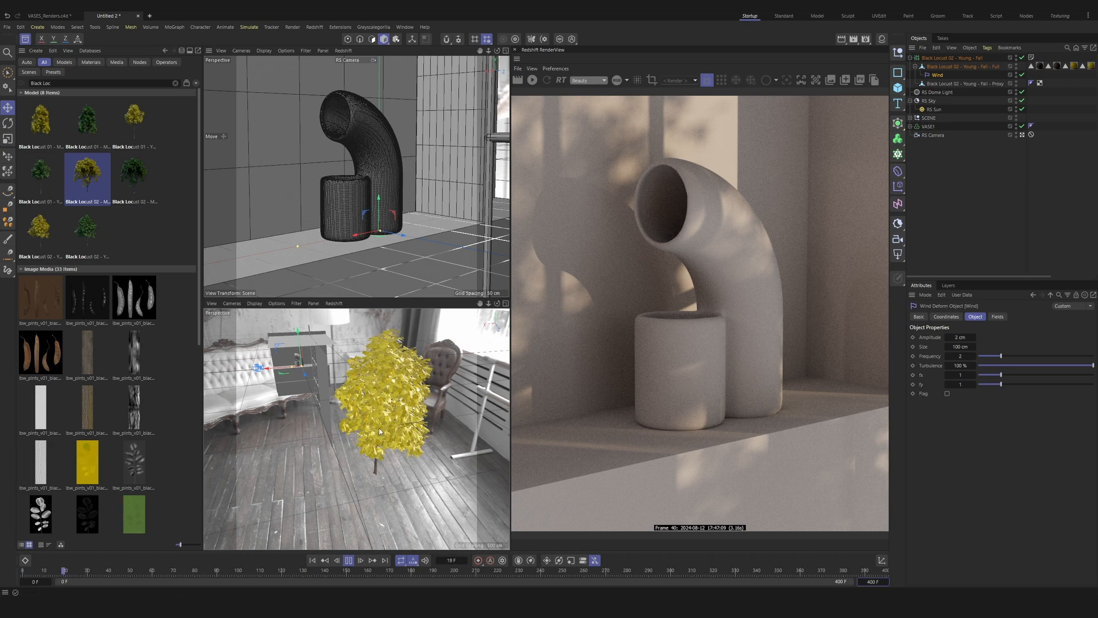
{"action": "scroll", "coordinate": [375, 391], "scroll_direction": "up", "scroll_amount": 5}
{"action": "left_click_drag", "start_coordinate": [375, 391], "coordinate": [413, 370], "text": "alt"}
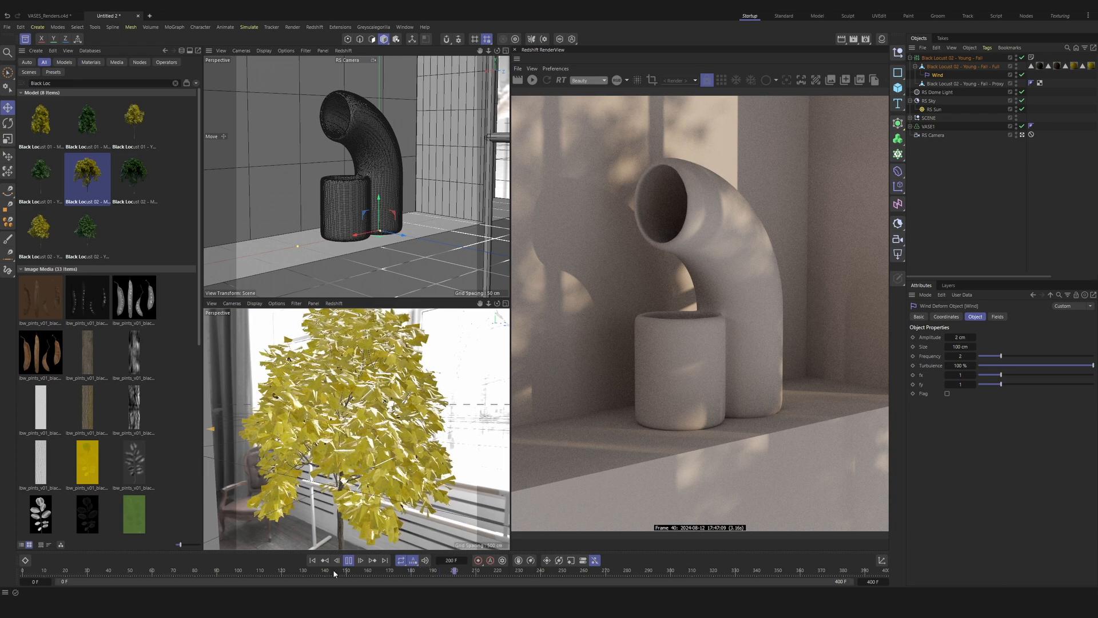
{"action": "left_click", "coordinate": [349, 561]}
Step: Restart the Redshift preview render and set the tree's current LOD level to Level 1 Proxy
{"action": "left_click", "coordinate": [531, 81]}
{"action": "left_click", "coordinate": [994, 355]}
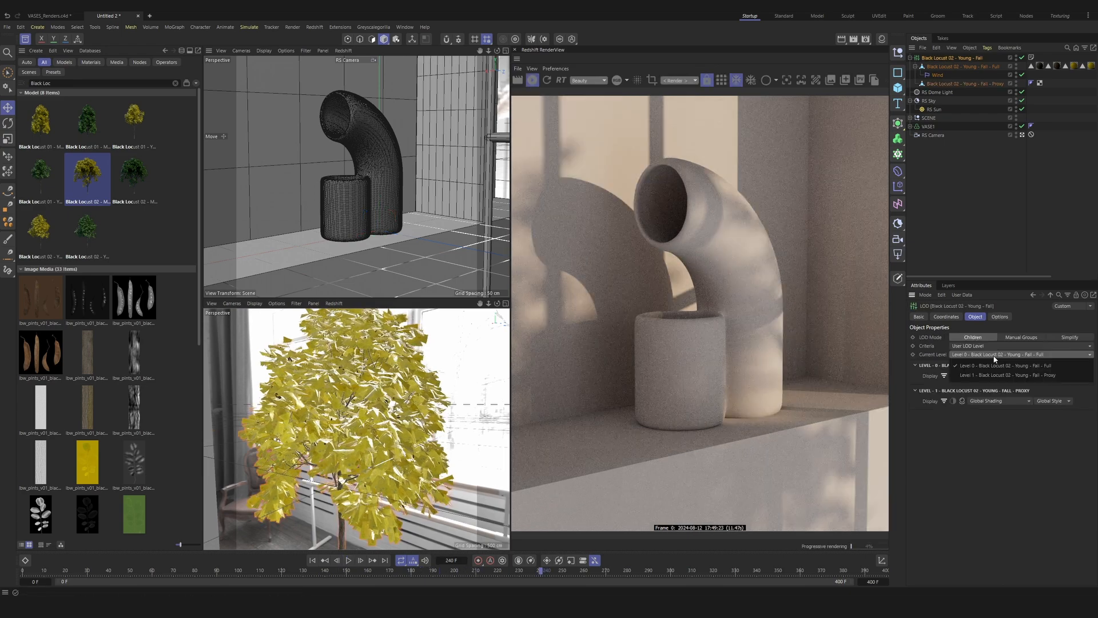
{"action": "left_click", "coordinate": [1000, 374]}
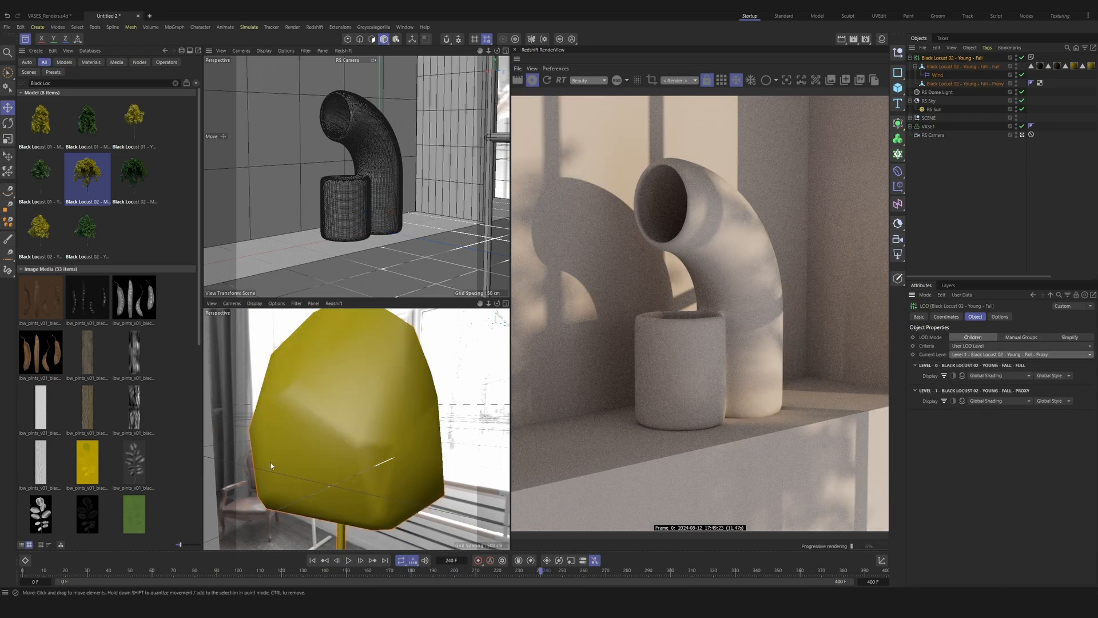
{"action": "left_click_drag", "start_coordinate": [337, 454], "coordinate": [274, 451], "text": "alt"}
{"action": "right_click_drag", "start_coordinate": [274, 451], "coordinate": [267, 437], "text": "alt"}
{"action": "middle_click_drag", "start_coordinate": [267, 438], "coordinate": [340, 440], "text": "alt"}
{"action": "right_click_drag", "start_coordinate": [340, 440], "coordinate": [355, 361], "text": "alt"}
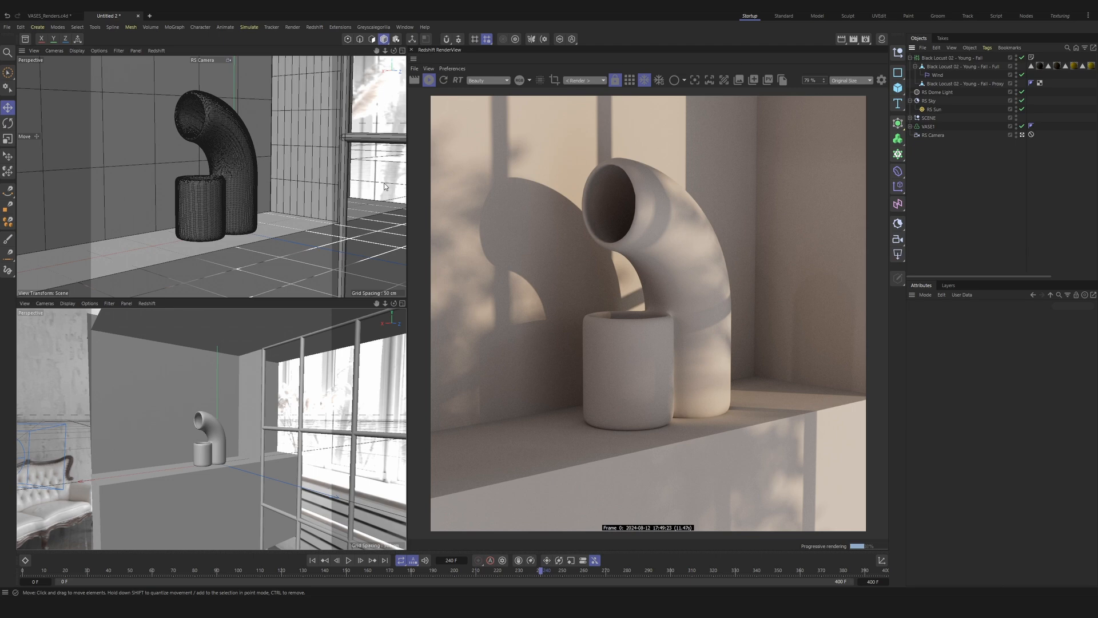
Step: Open the Material Manager and delete the unused materials, keeping the Black Locust ones assigned to the tree
{"action": "left_click", "coordinate": [881, 40]}
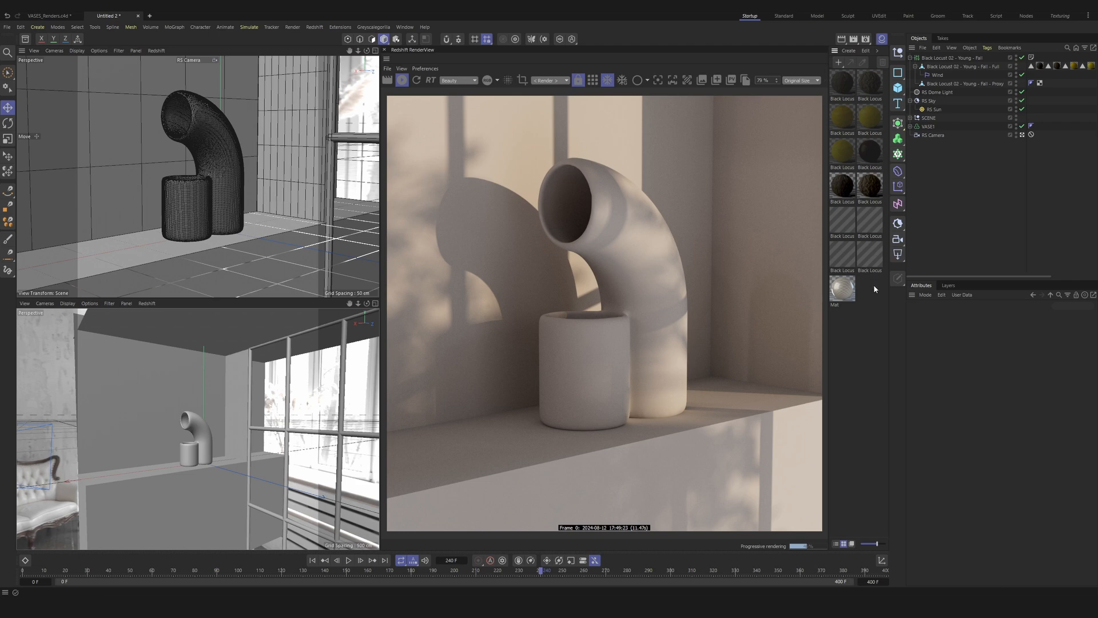
{"action": "left_click", "coordinate": [866, 51]}
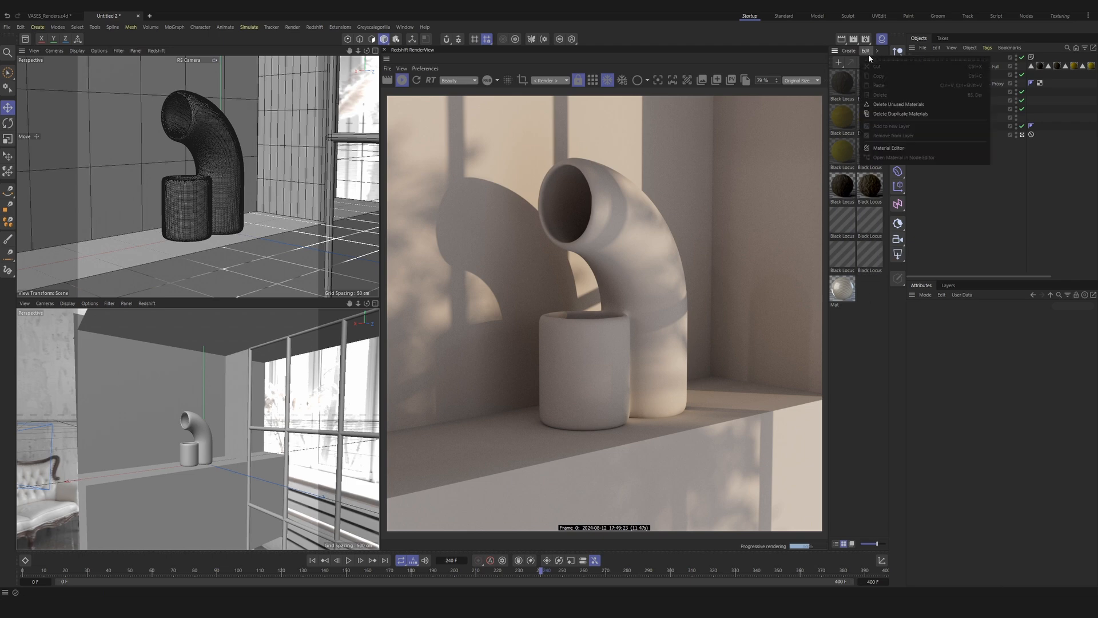
{"action": "left_click", "coordinate": [891, 107]}
{"action": "left_click_drag", "start_coordinate": [864, 200], "coordinate": [833, 117]}
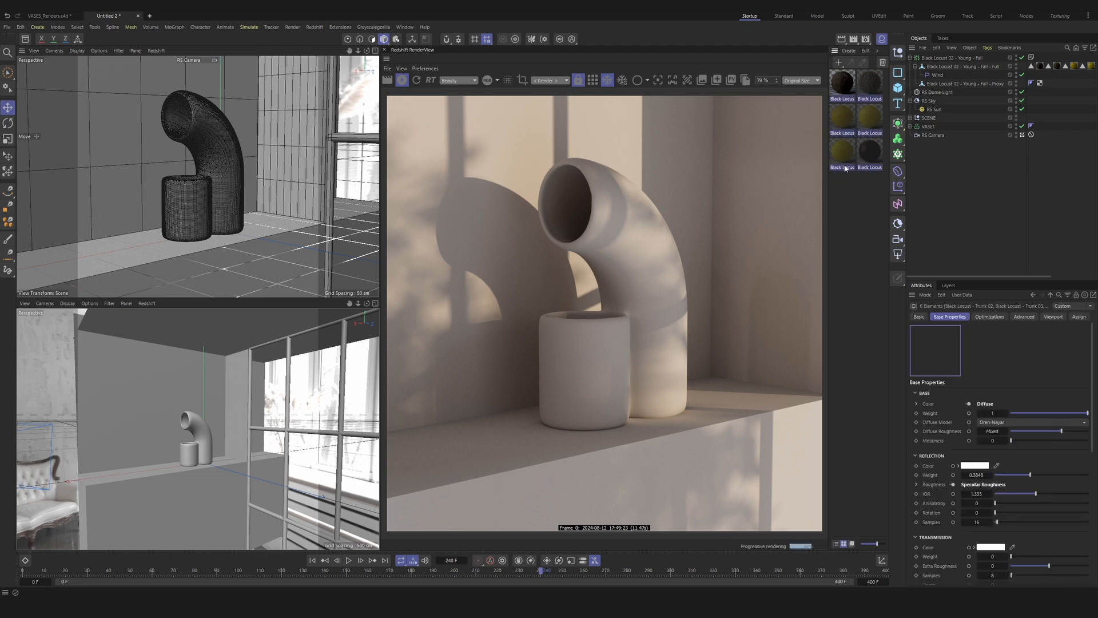
{"action": "left_click", "coordinate": [854, 206]}
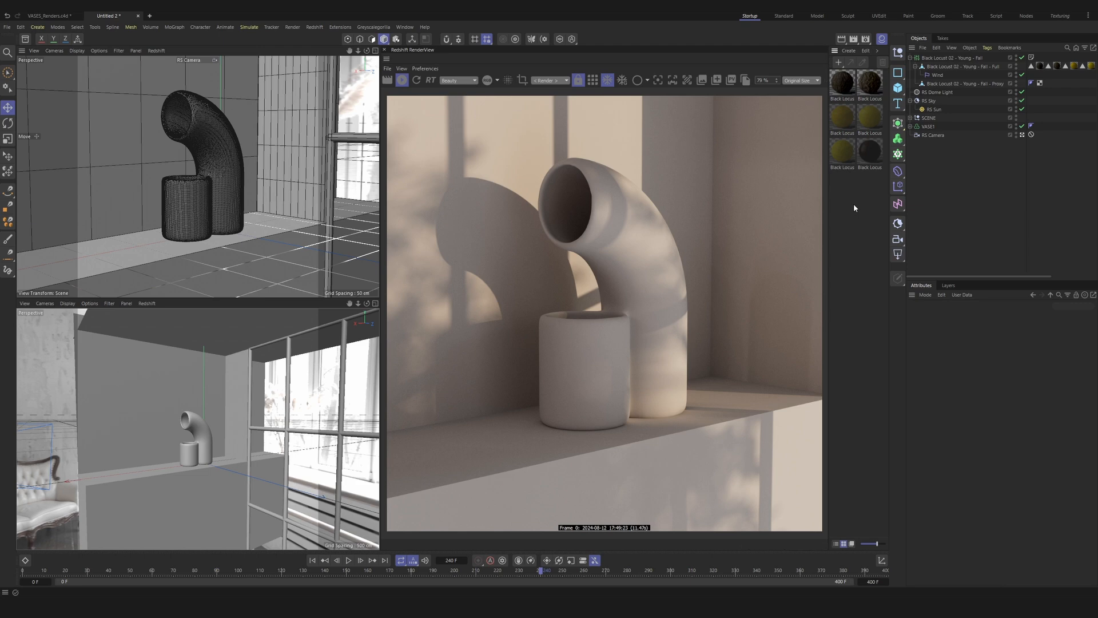
Step: Create a new Redshift RS Material and open it in the Node Editor
{"action": "left_click", "coordinate": [848, 51]}
{"action": "mouse_move", "coordinate": [865, 76]}
{"action": "left_click", "coordinate": [969, 80]}
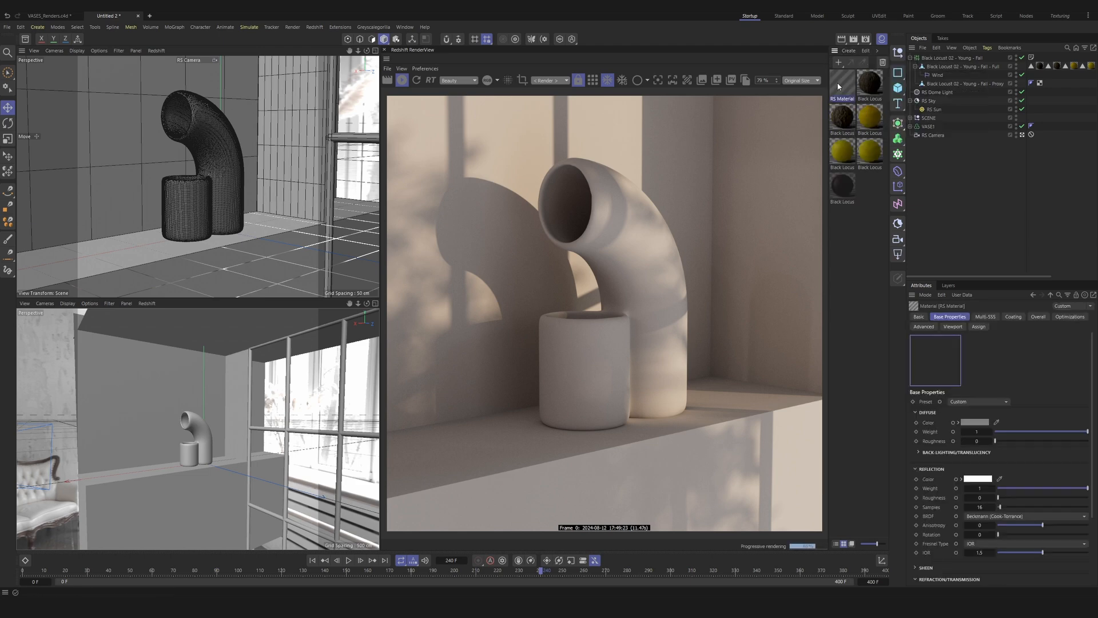
{"action": "double_click", "coordinate": [842, 83]}
{"action": "left_click_drag", "start_coordinate": [713, 80], "coordinate": [181, 95]}
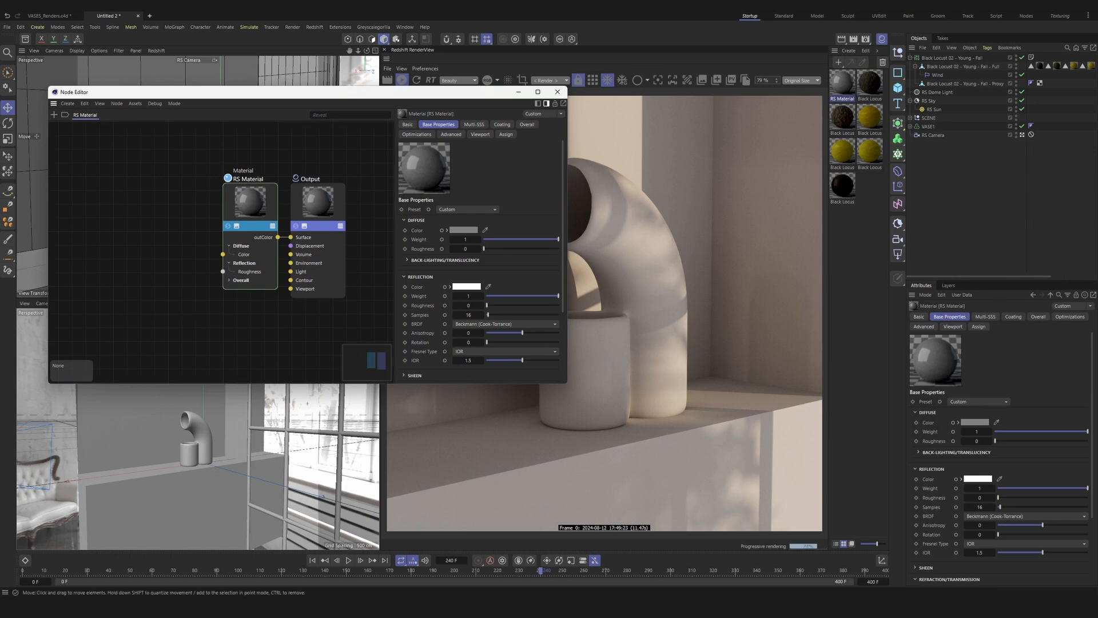
{"action": "left_click_drag", "start_coordinate": [357, 102], "coordinate": [393, 171]}
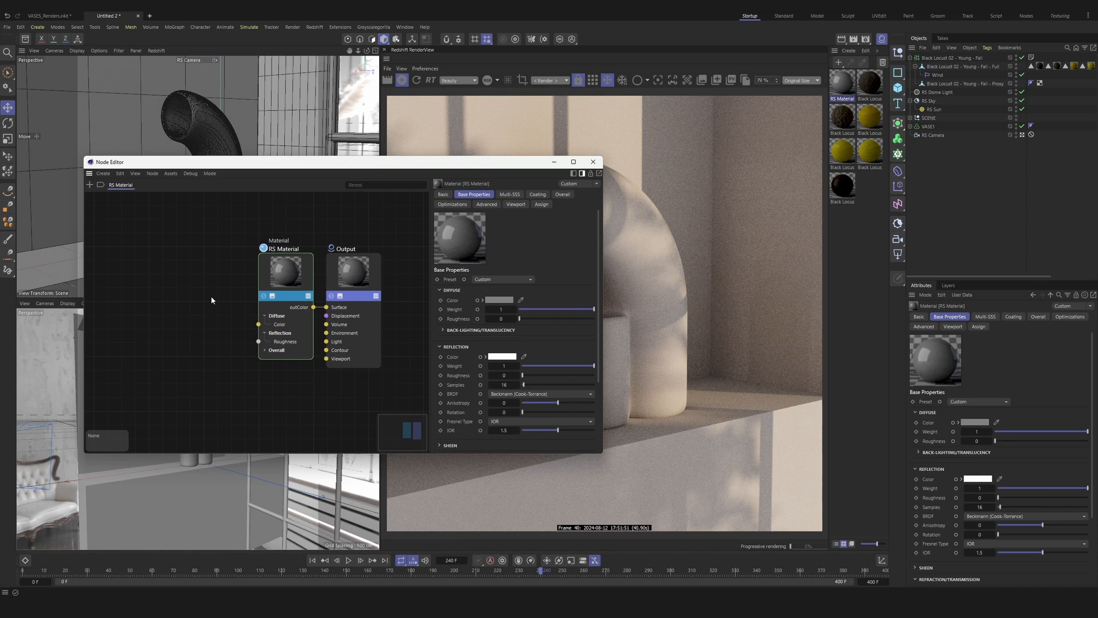
Step: Add a Maxon Noise node to the RS Material graph, placing it before the material node
{"action": "key", "text": "shift+c"}
{"action": "type", "text": "maxon noise"}
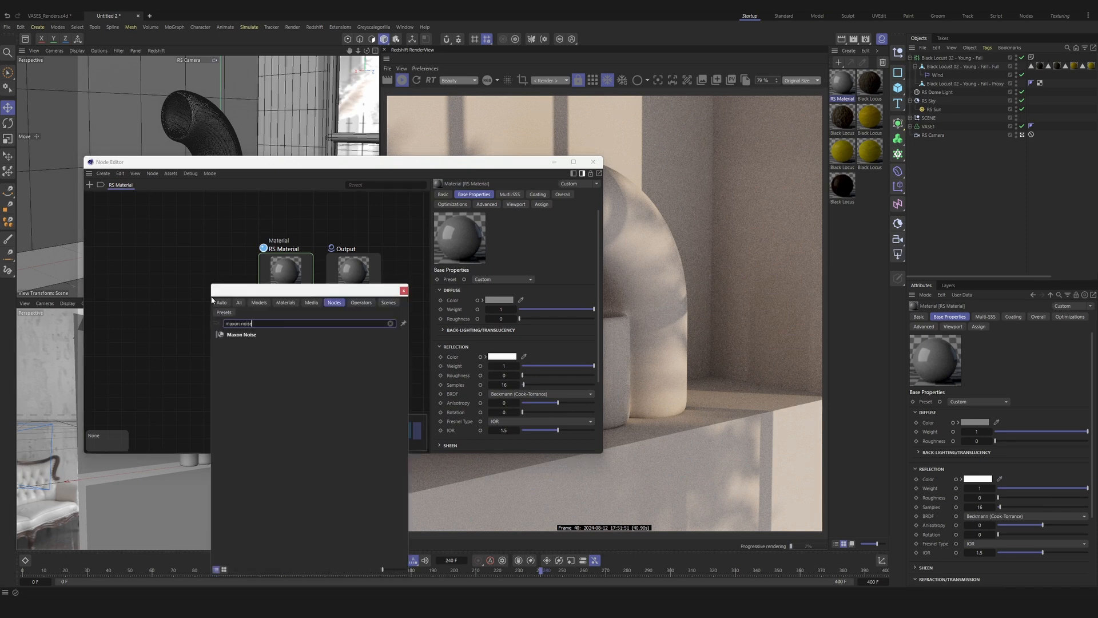
{"action": "key", "text": "Return"}
{"action": "left_click_drag", "start_coordinate": [211, 298], "coordinate": [133, 306]}
{"action": "middle_click_drag", "start_coordinate": [147, 237], "coordinate": [215, 245]}
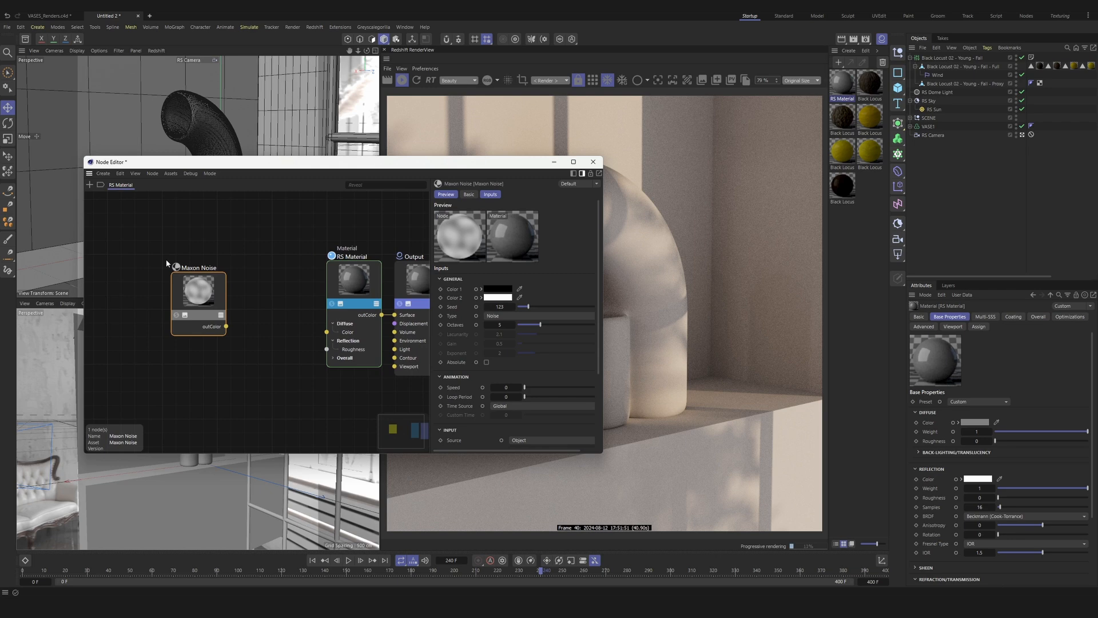
Step: Set the Maxon Noise type to FBM with octaves 7.5, gain 0.4 and overall scale 200
{"action": "left_click", "coordinate": [537, 315]}
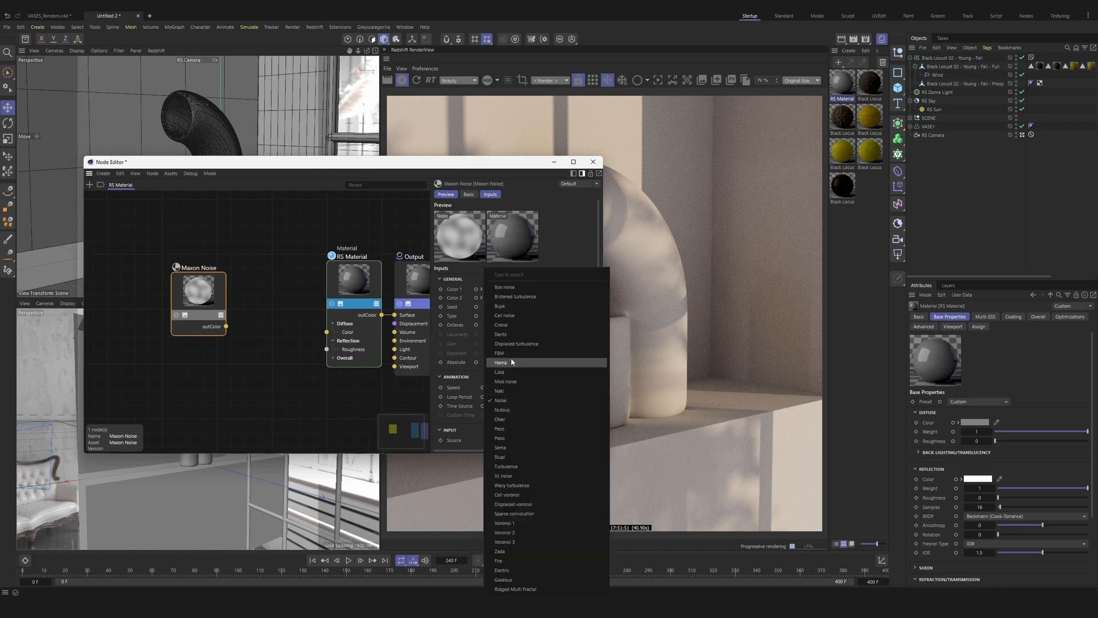
{"action": "left_click", "coordinate": [544, 360]}
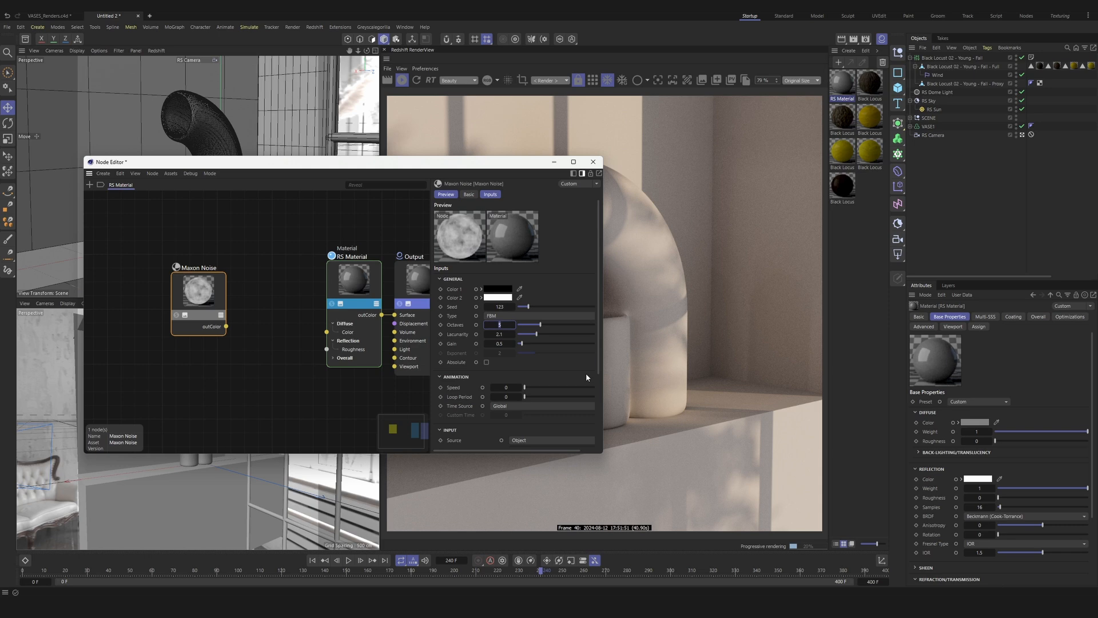
{"action": "type", "text": "7.5"}
{"action": "key", "text": "Tab"}
{"action": "key", "text": "Tab"}
{"action": "type", "text": "0.4"}
{"action": "key", "text": "Return"}
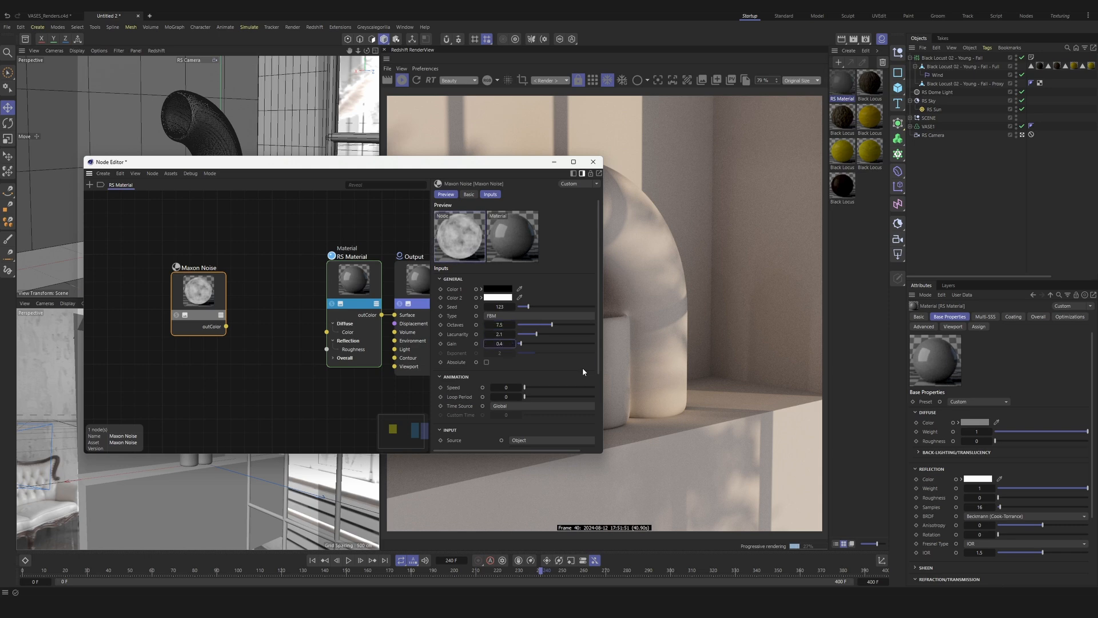
{"action": "scroll", "coordinate": [539, 350], "scroll_direction": "down", "scroll_amount": 2}
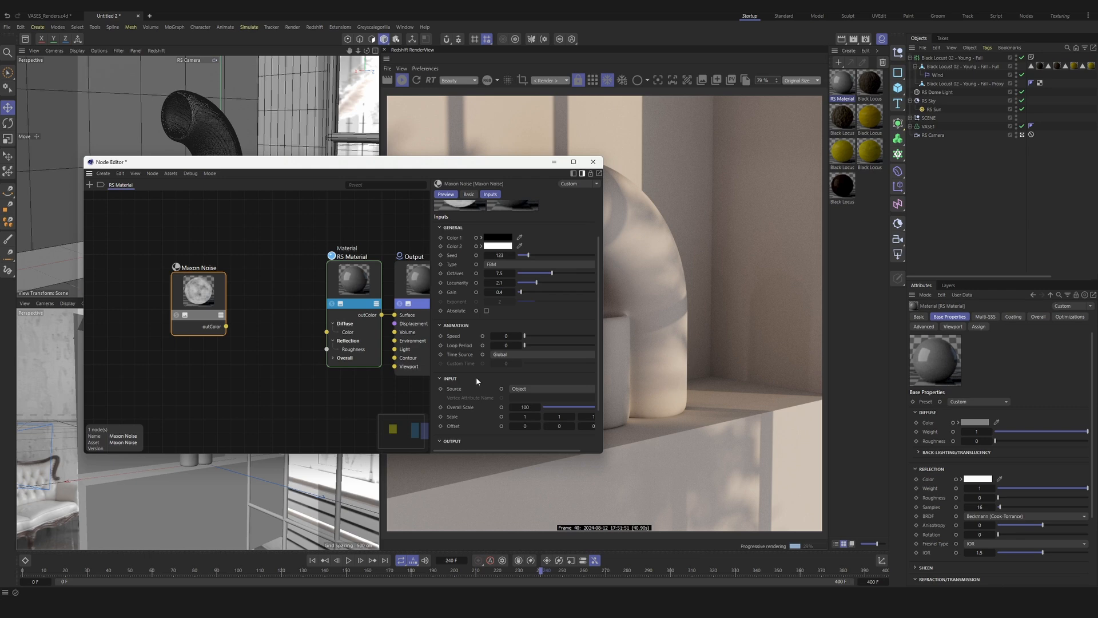
{"action": "left_click", "coordinate": [525, 407]}
{"action": "type", "text": "200"}
{"action": "key", "text": "Return"}
Step: Add a Ramp node, connect the Maxon Noise color output to its Alt Input, and space the two nodes apart
{"action": "double_click", "coordinate": [260, 263]}
{"action": "type", "text": "ramp"}
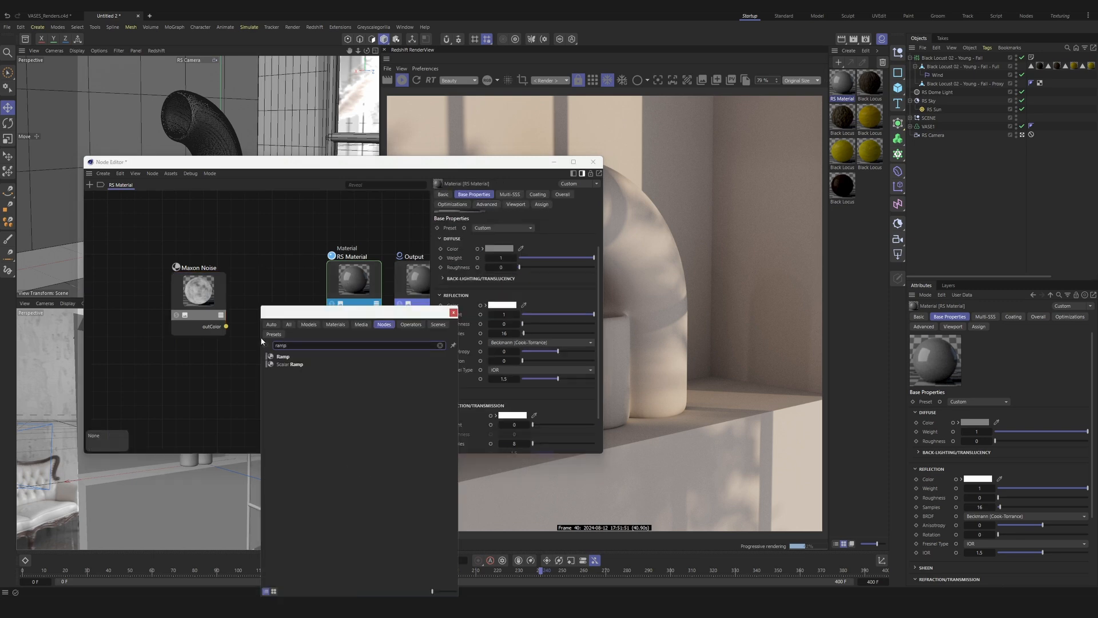
{"action": "key", "text": "Return"}
{"action": "left_click_drag", "start_coordinate": [226, 326], "coordinate": [233, 368]}
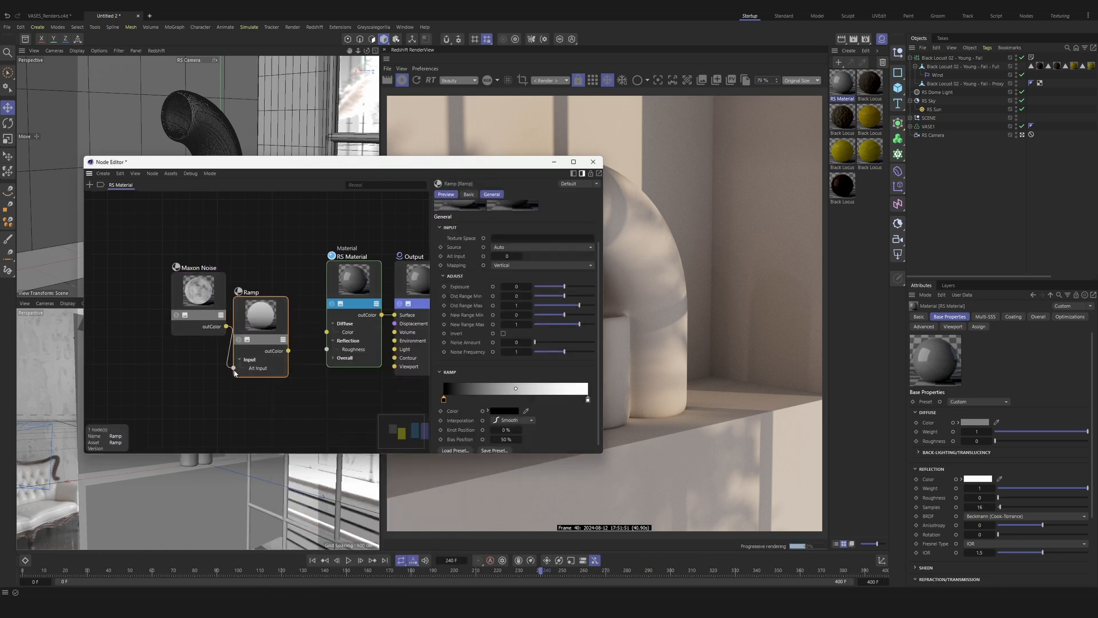
{"action": "left_click_drag", "start_coordinate": [195, 298], "coordinate": [148, 298]}
{"action": "left_click_drag", "start_coordinate": [260, 315], "coordinate": [231, 314]}
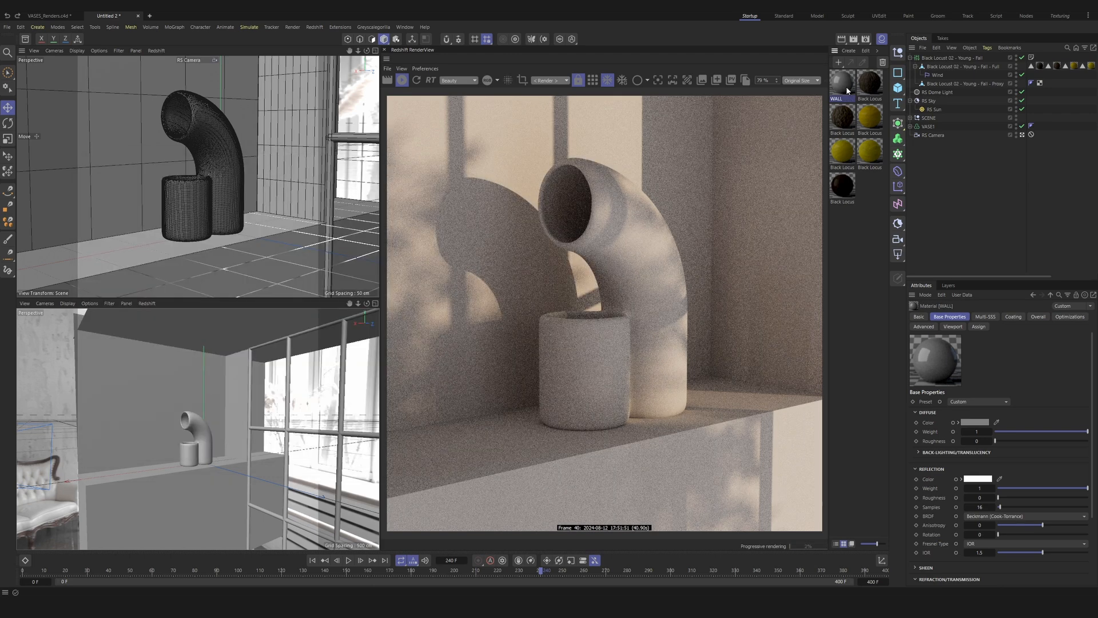
Step: Assign the WALL material to the scene's wall planes and the shelf cube
{"action": "left_click", "coordinate": [844, 91], "text": "ctrl"}
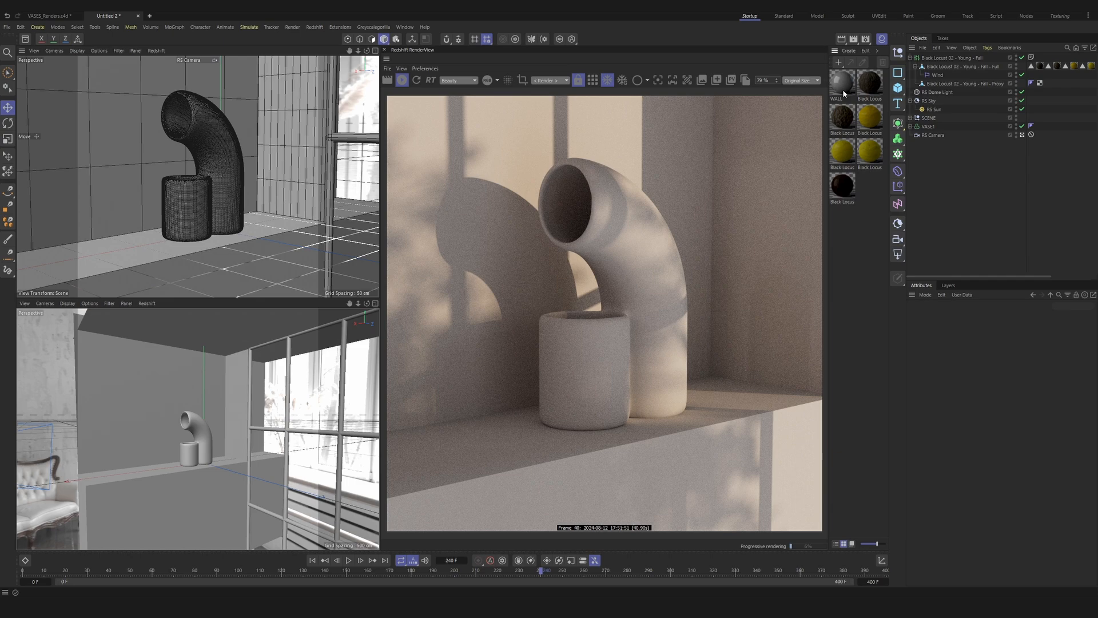
{"action": "left_click_drag", "start_coordinate": [135, 163], "coordinate": [137, 163]}
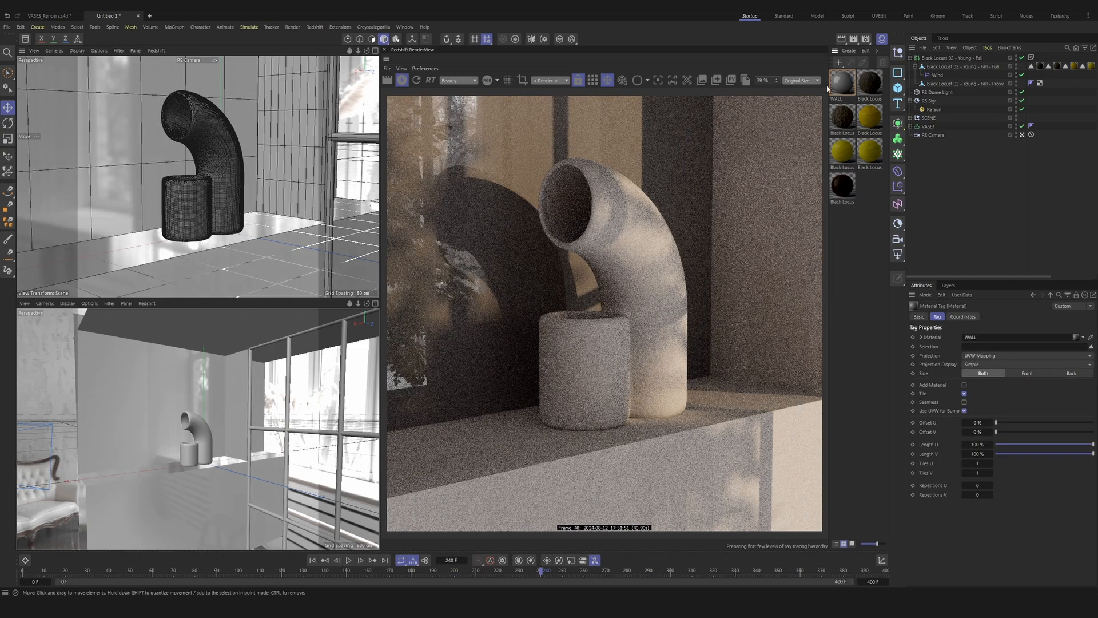
{"action": "left_click", "coordinate": [859, 237]}
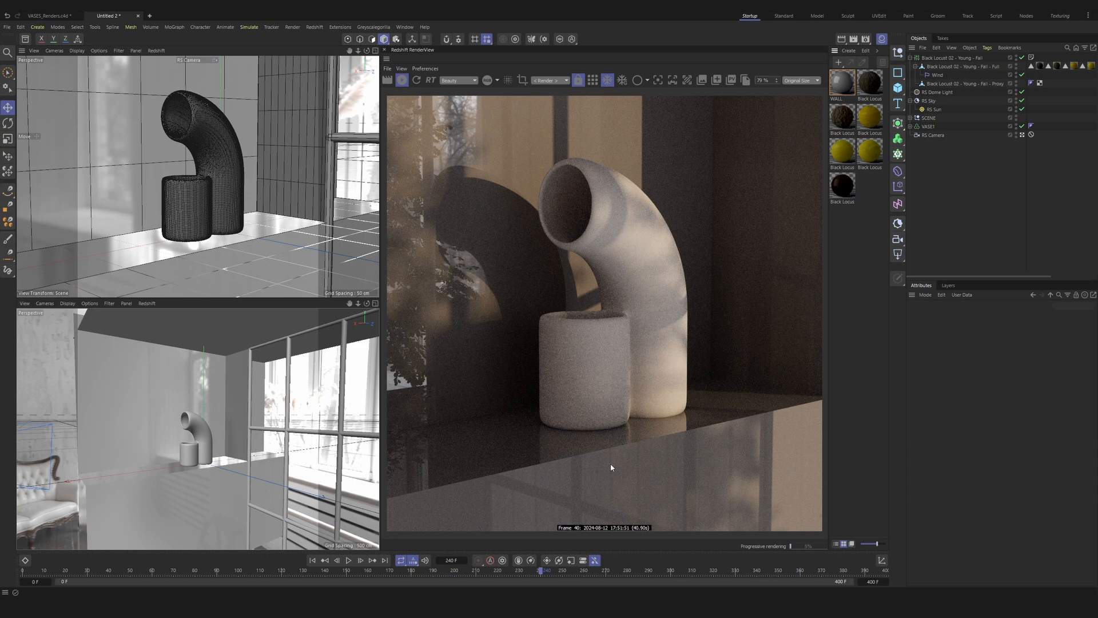
Step: Open the WALL material's node graph and darken the Ramp's white end knot to a value of 23%
{"action": "double_click", "coordinate": [840, 84]}
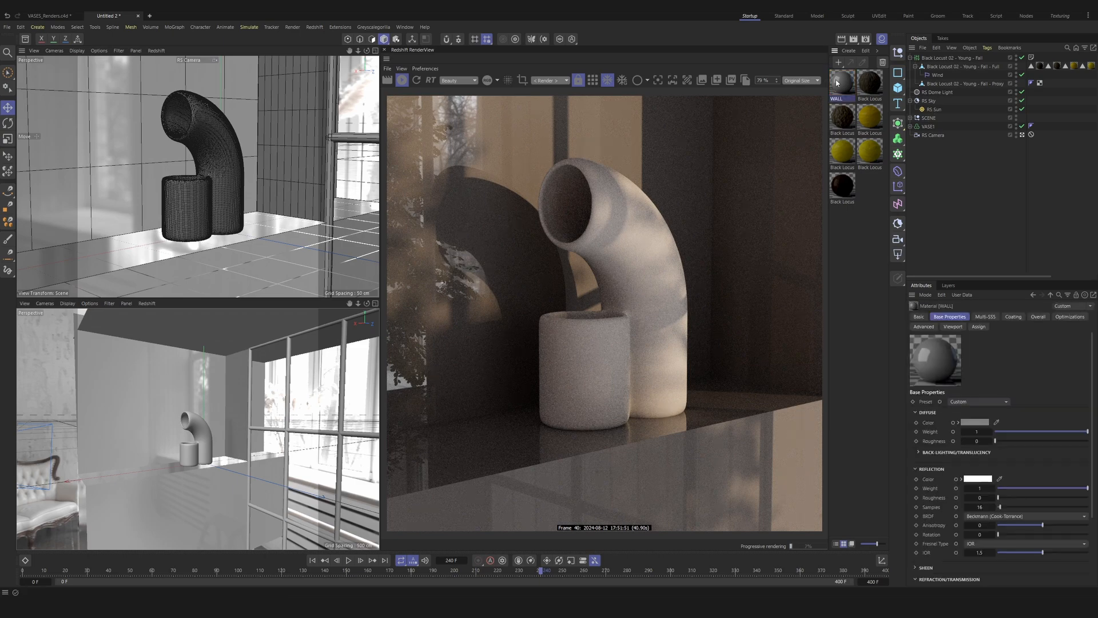
{"action": "left_click_drag", "start_coordinate": [715, 73], "coordinate": [557, 73]}
{"action": "double_click", "coordinate": [780, 361]}
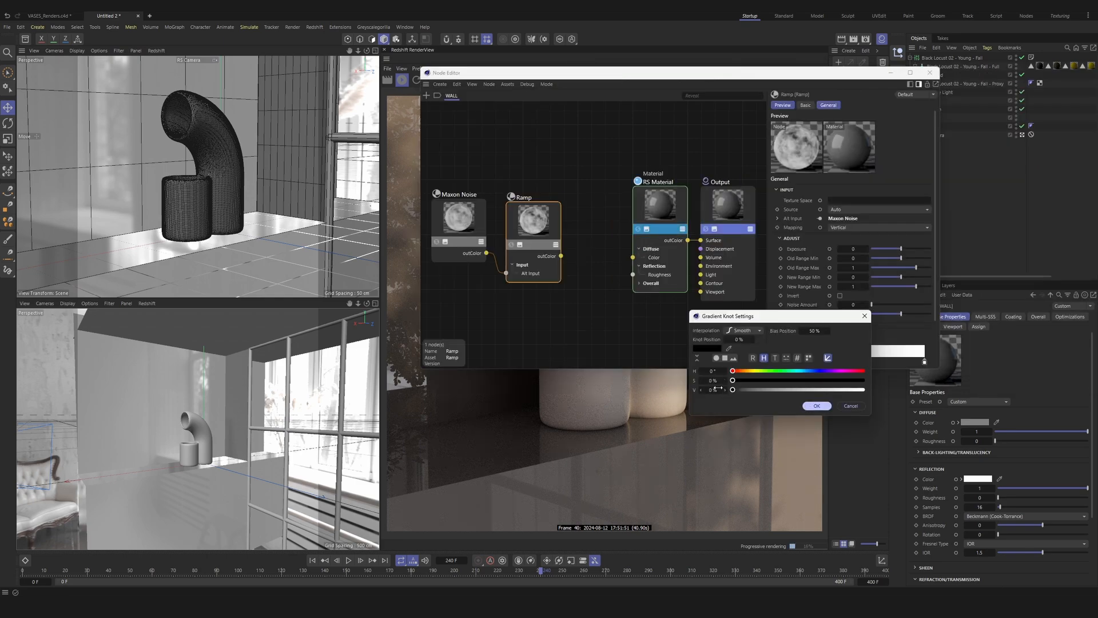
{"action": "left_click", "coordinate": [814, 406]}
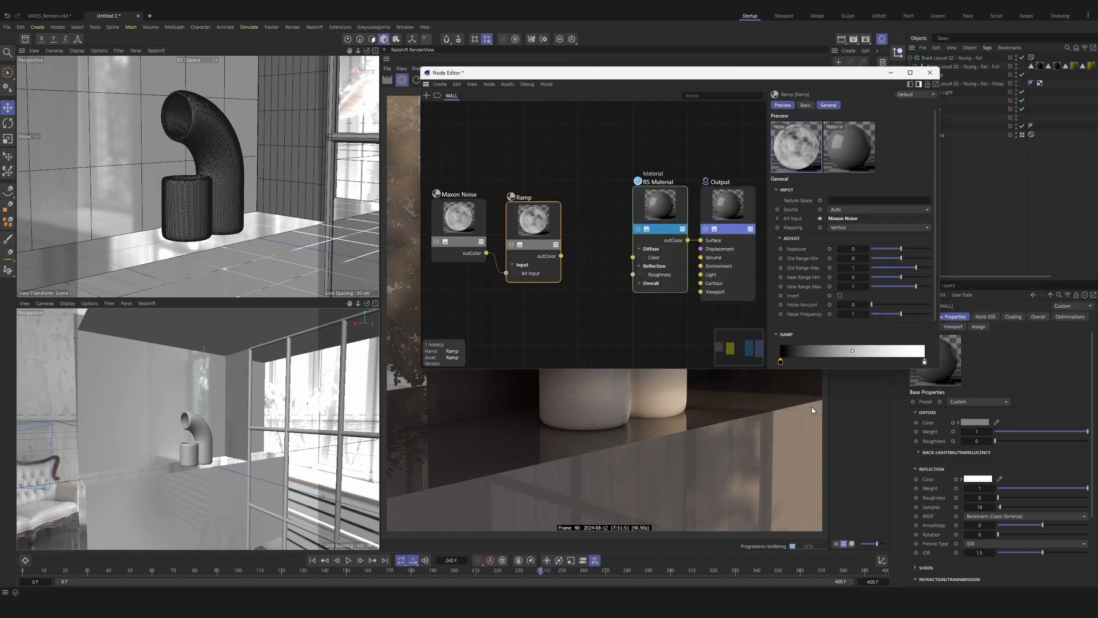
{"action": "double_click", "coordinate": [924, 362]}
{"action": "left_click_drag", "start_coordinate": [921, 388], "coordinate": [890, 388]}
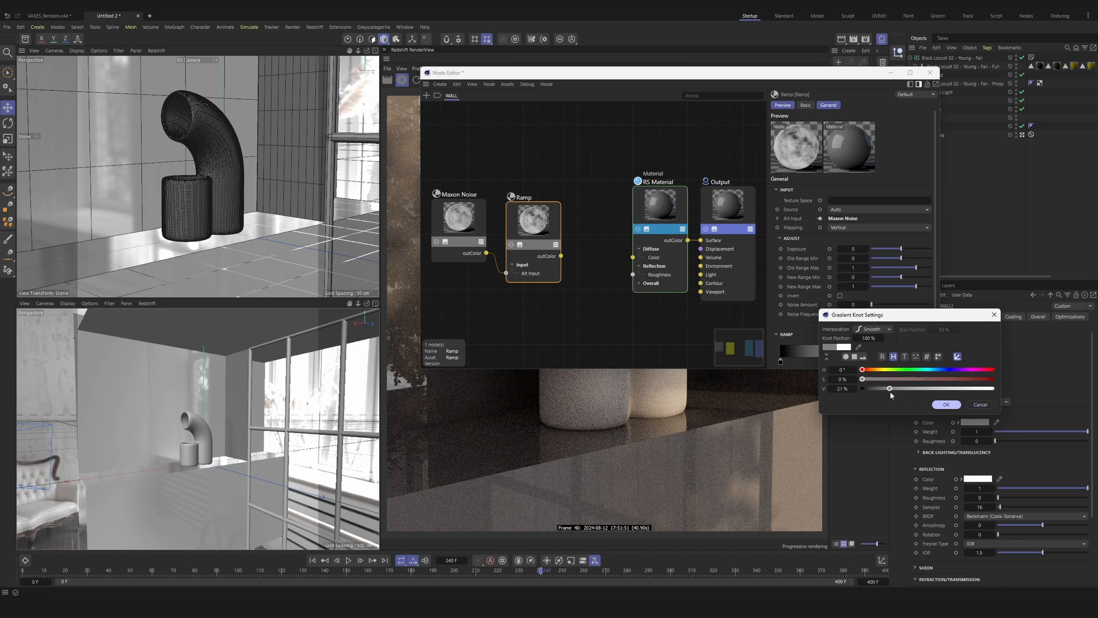
{"action": "left_click", "coordinate": [946, 404]}
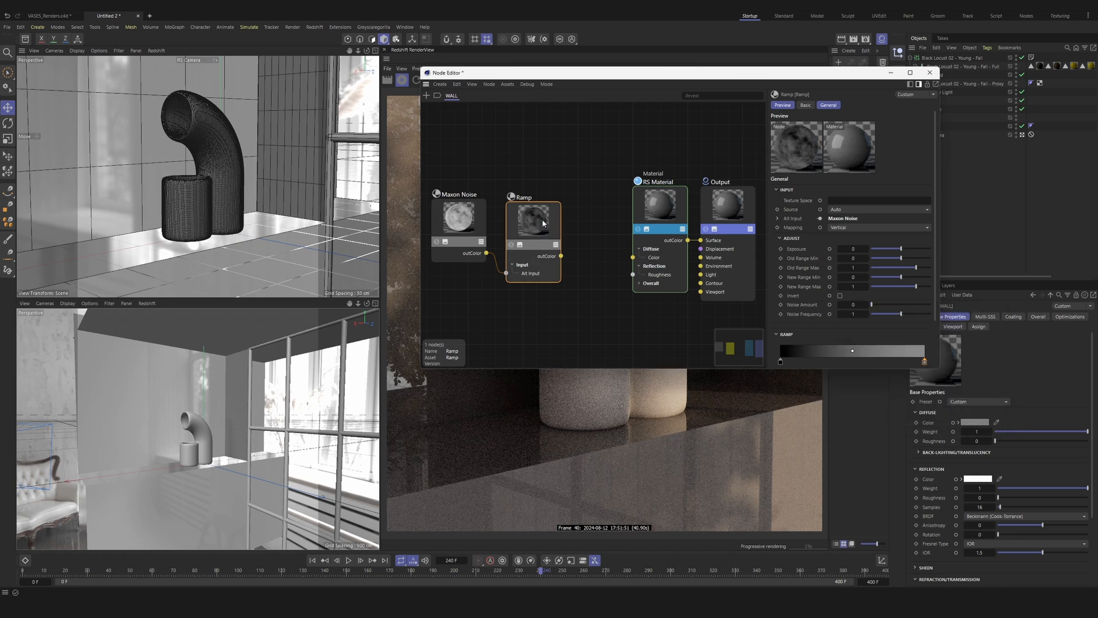
Step: Solo the Ramp node to preview it on the walls and lower its end knot's value to 15%
{"action": "left_click", "coordinate": [511, 245]}
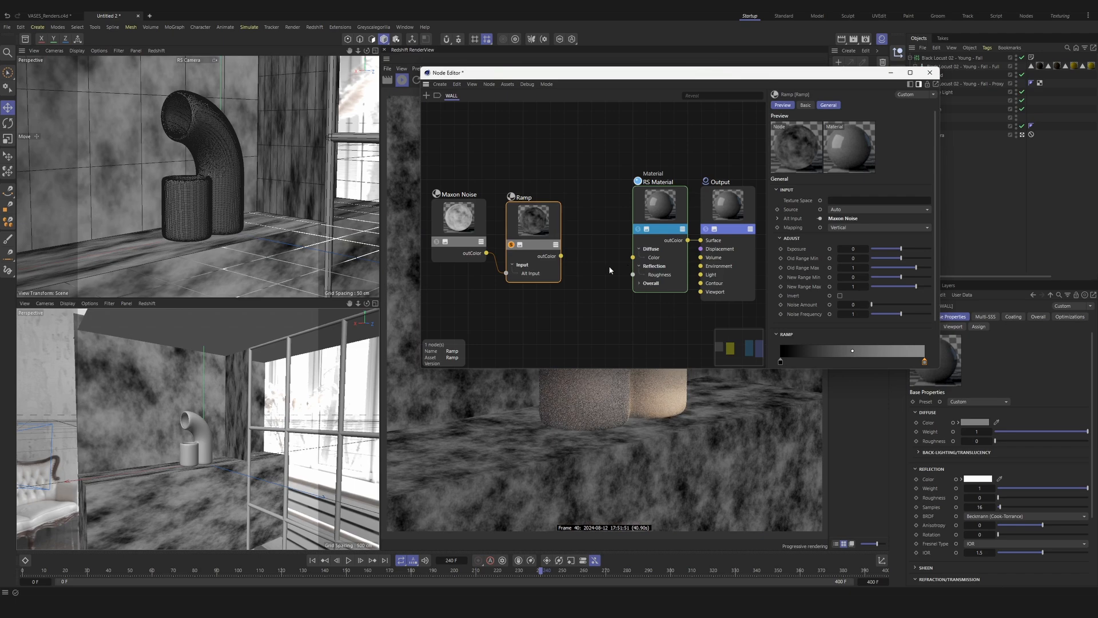
{"action": "left_click_drag", "start_coordinate": [557, 79], "coordinate": [622, 449]}
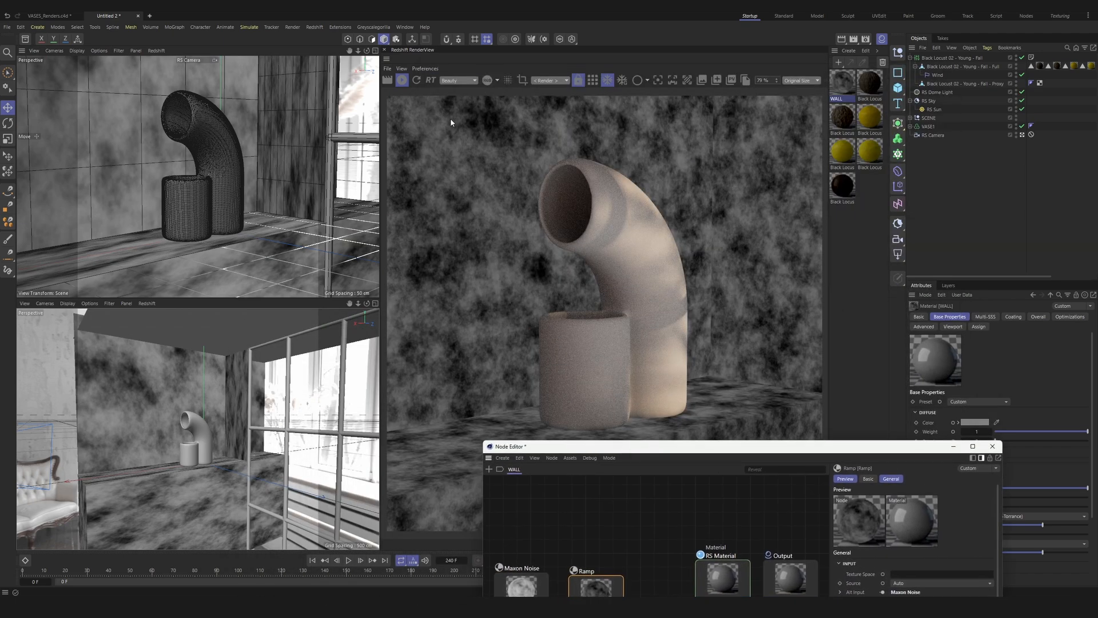
{"action": "left_click_drag", "start_coordinate": [611, 447], "coordinate": [582, 181]}
{"action": "double_click", "coordinate": [960, 470]}
{"action": "double_click", "coordinate": [842, 497]}
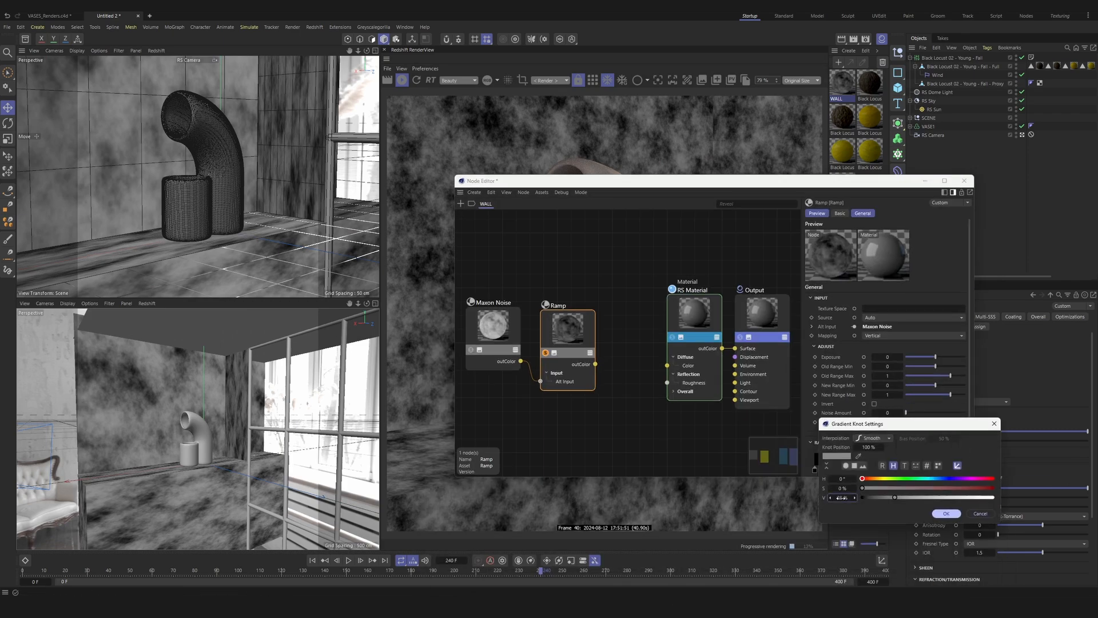
{"action": "type", "text": "15"}
{"action": "key", "text": "Return"}
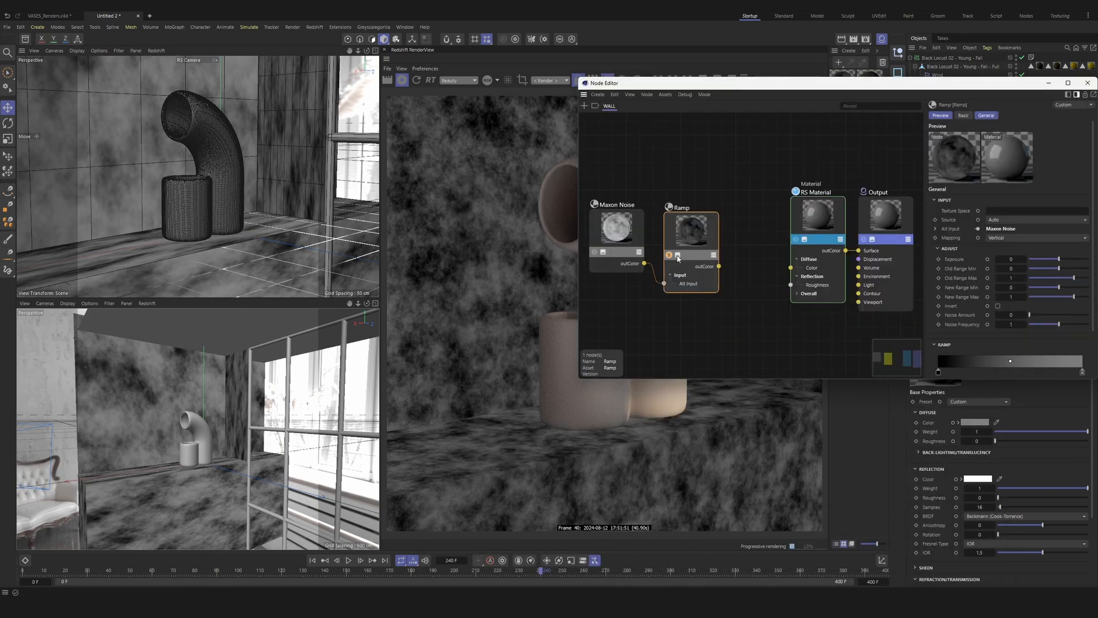
Step: Add a Displacement node, feed the Ramp into its TexMap, and connect it to the Output's Displacement input
{"action": "double_click", "coordinate": [741, 305]}
{"action": "type", "text": "disapla"}
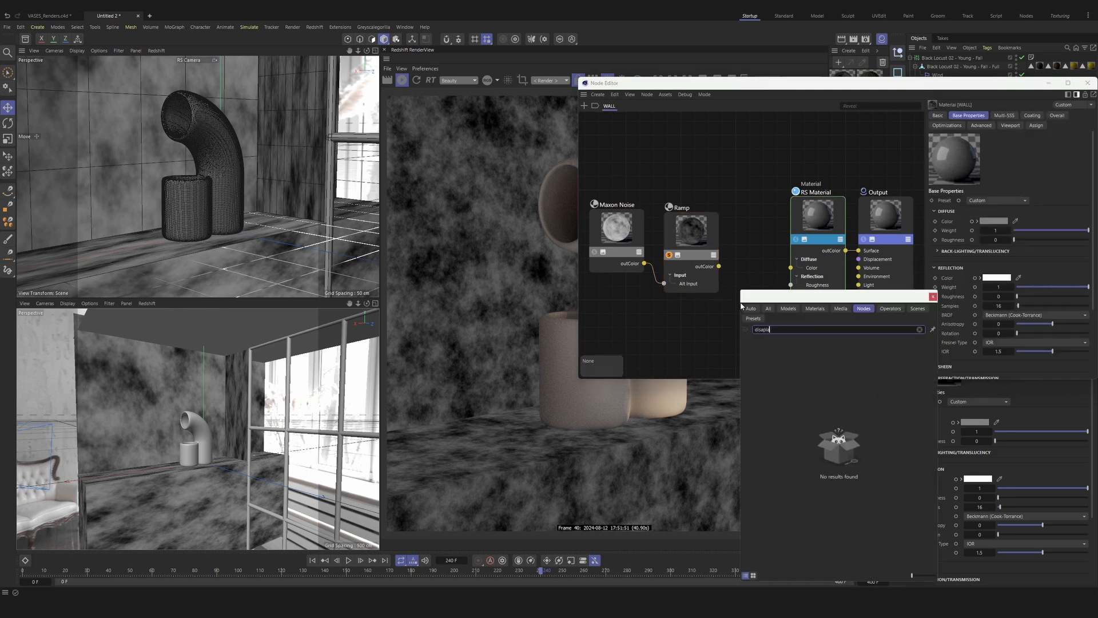
{"action": "key", "text": "BackSpace"}
{"action": "key", "text": "BackSpace"}
{"action": "key", "text": "BackSpace"}
{"action": "key", "text": "BackSpace"}
{"action": "type", "text": "place"}
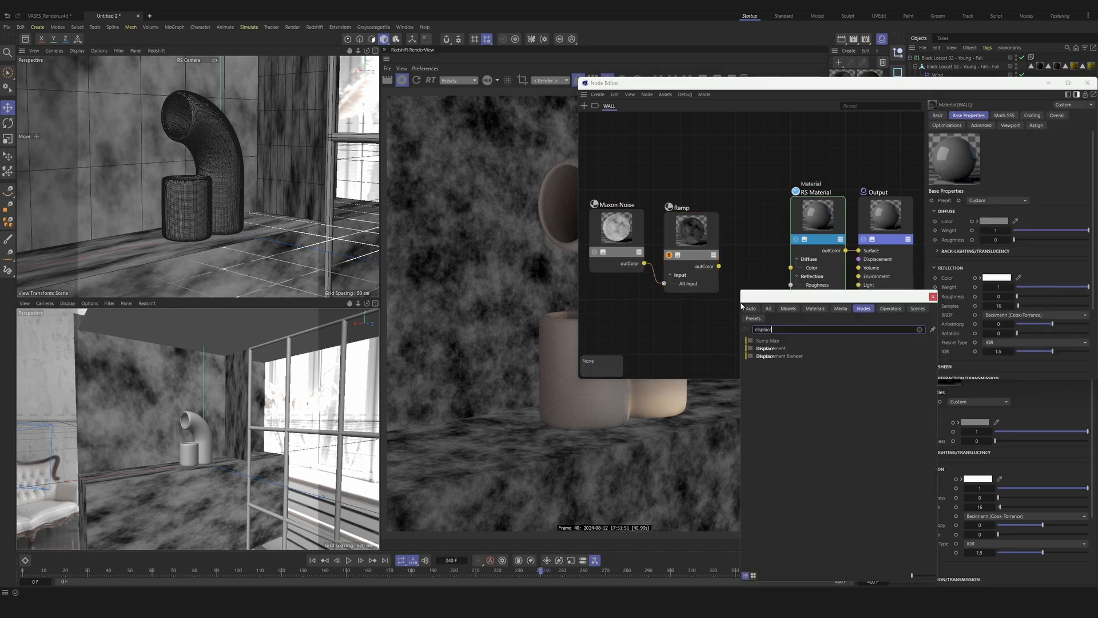
{"action": "key", "text": "Return"}
{"action": "left_click_drag", "start_coordinate": [699, 253], "coordinate": [840, 246]}
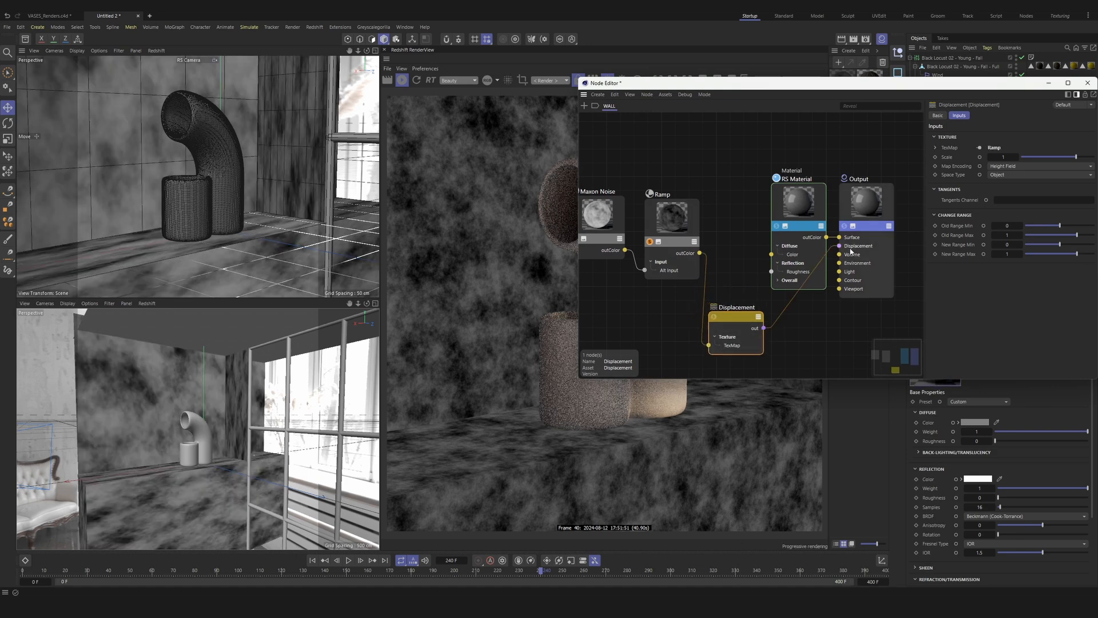
Step: Move the RS Material node above the others, turn off the Ramp solo preview, and move the Node Editor off the render
{"action": "left_click_drag", "start_coordinate": [799, 203], "coordinate": [755, 135]}
{"action": "right_click", "coordinate": [670, 182]}
{"action": "left_click_drag", "start_coordinate": [693, 85], "coordinate": [184, 228]}
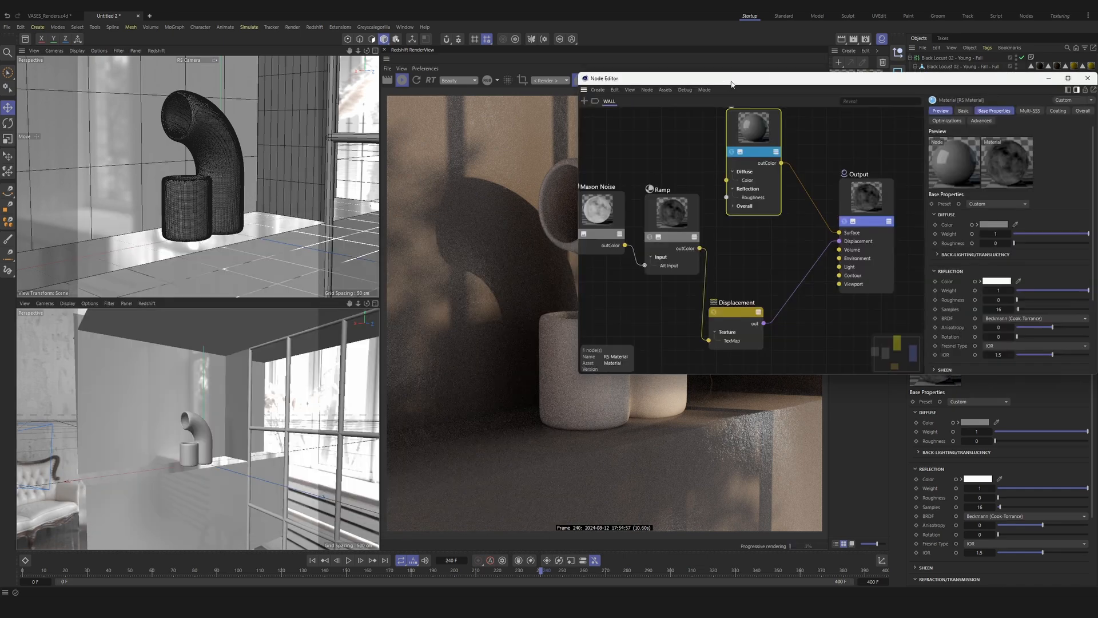
{"action": "left_click_drag", "start_coordinate": [731, 85], "coordinate": [268, 133]}
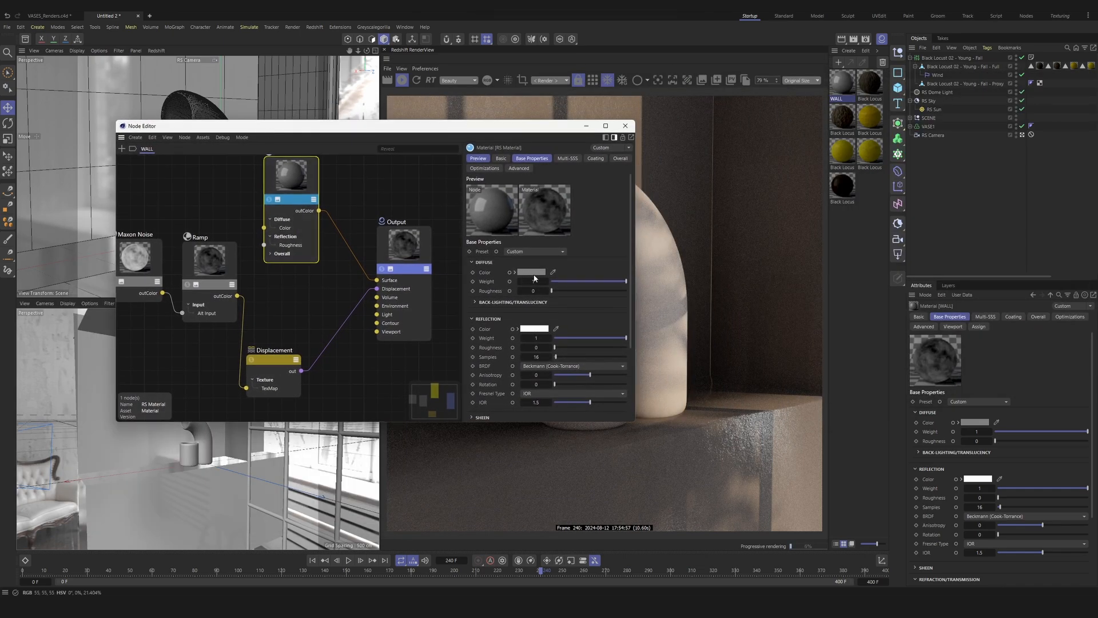
Step: Set the RS Material's diffuse color to a near-white of RGB 233, 233, 233
{"action": "scroll", "coordinate": [345, 187], "scroll_direction": "down", "scroll_amount": 4}
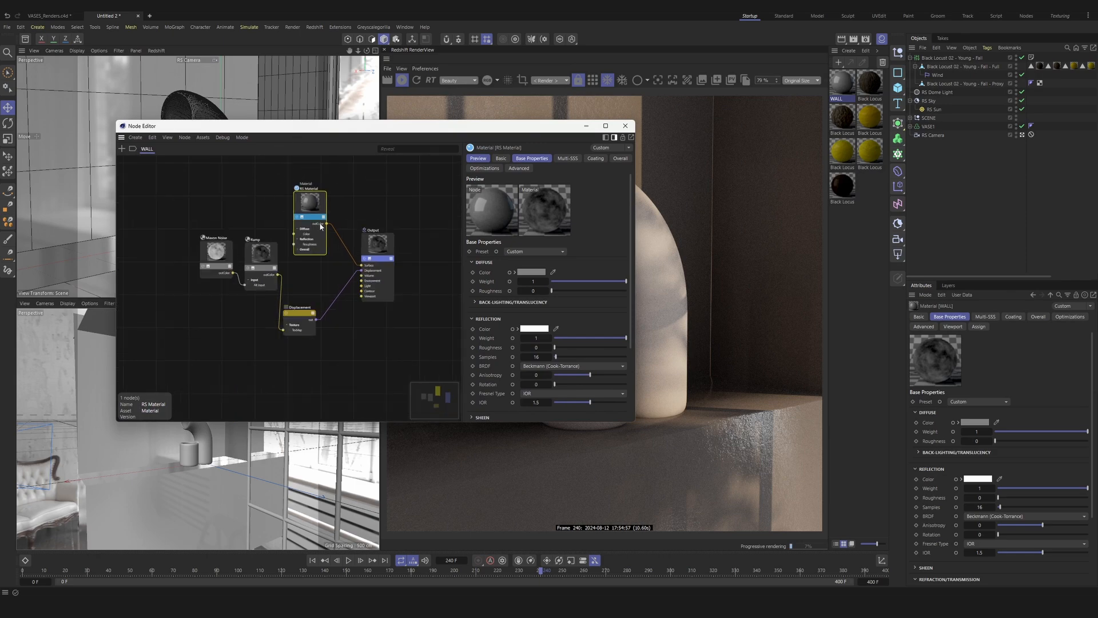
{"action": "scroll", "coordinate": [320, 226], "scroll_direction": "up", "scroll_amount": 3}
{"action": "left_click", "coordinate": [531, 272]}
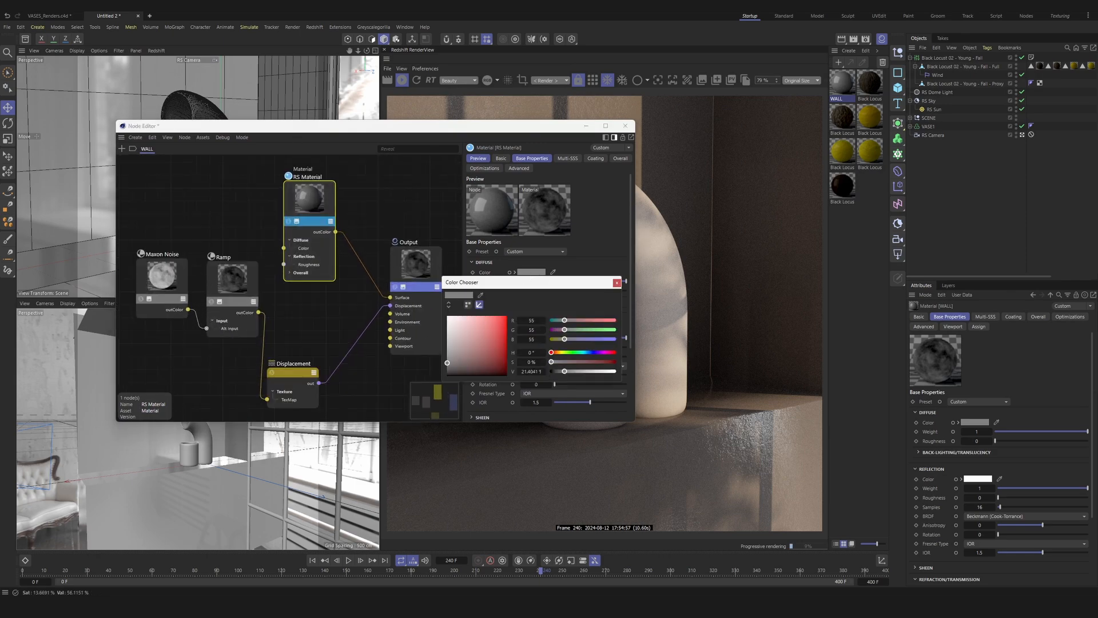
{"action": "left_click_drag", "start_coordinate": [454, 342], "coordinate": [448, 320]}
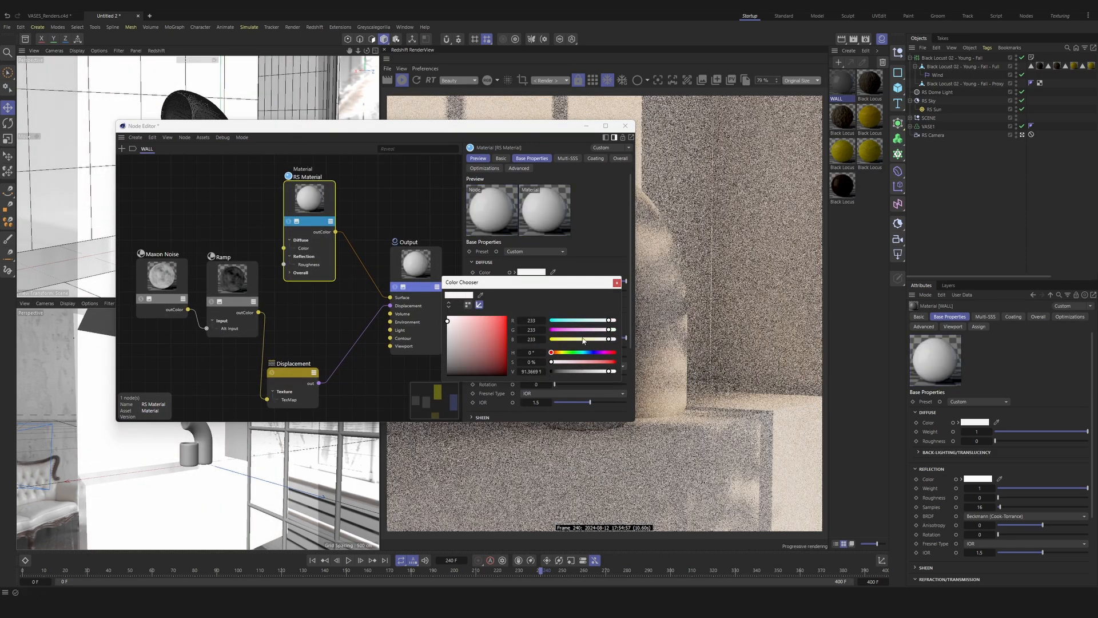
Step: Undo the last WALL material edits and close the color chooser
{"action": "key", "text": "ctrl+z"}
{"action": "key", "text": "ctrl+z"}
{"action": "key", "text": "ctrl+z"}
{"action": "key", "text": "ctrl+z"}
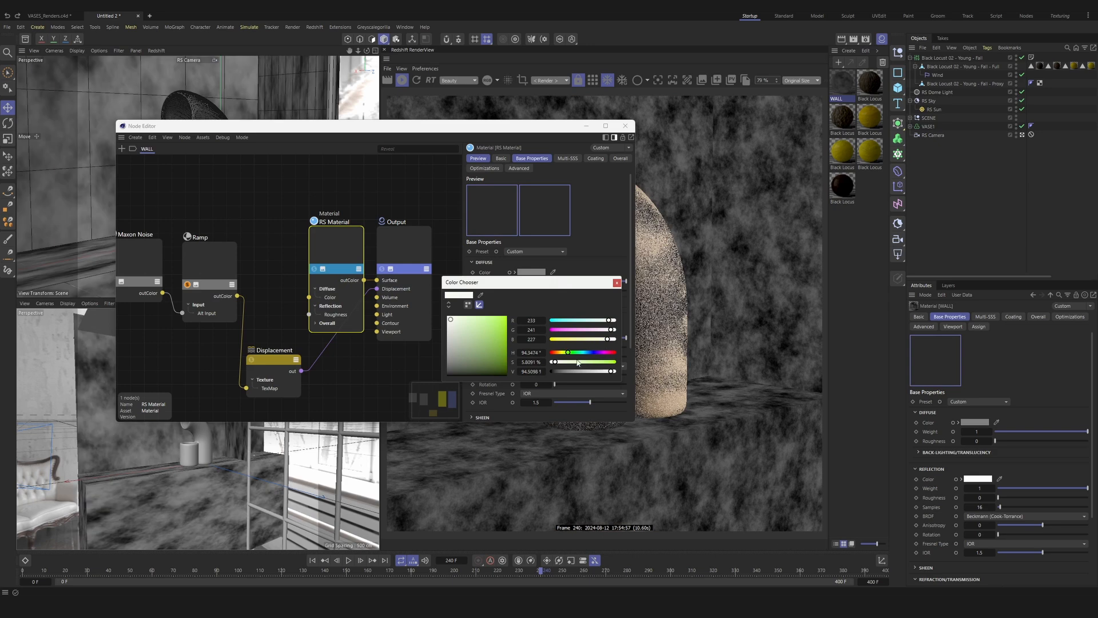
{"action": "left_click", "coordinate": [616, 283]}
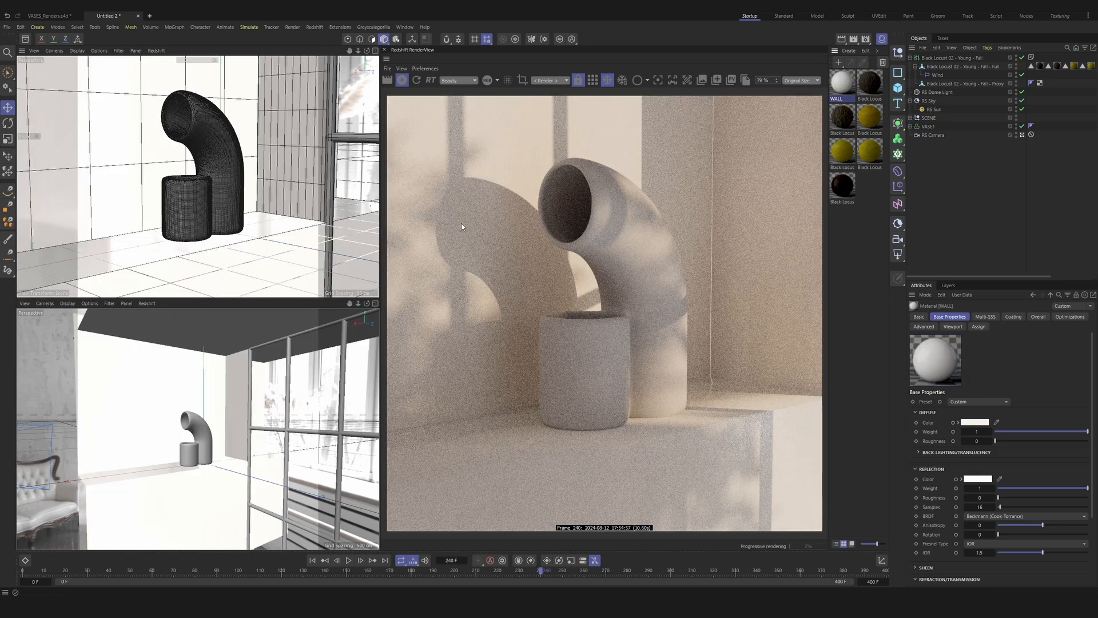
Step: Reopen the WALL material and set its reflection roughness to 0.6
{"action": "double_click", "coordinate": [846, 86]}
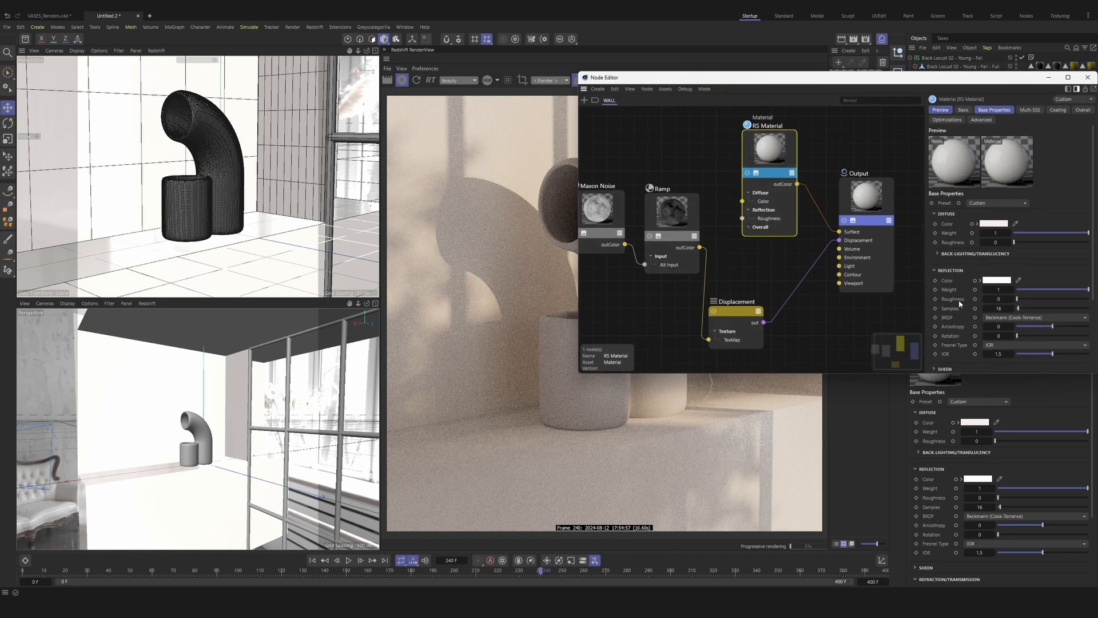
{"action": "left_click", "coordinate": [1064, 298]}
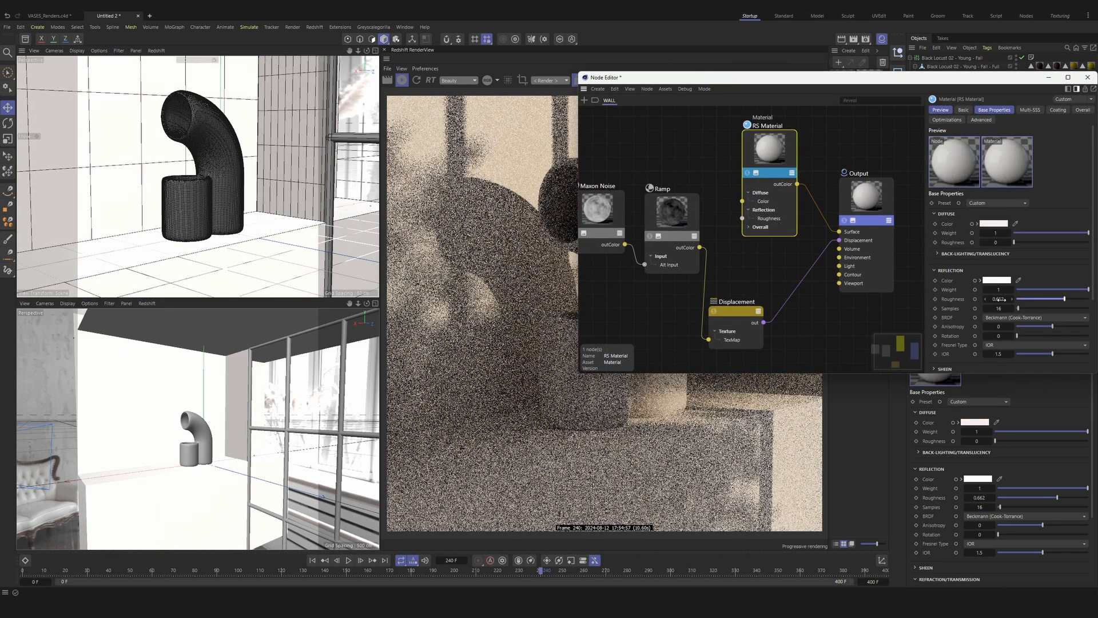
{"action": "type", "text": "0.6"}
{"action": "key", "text": "Return"}
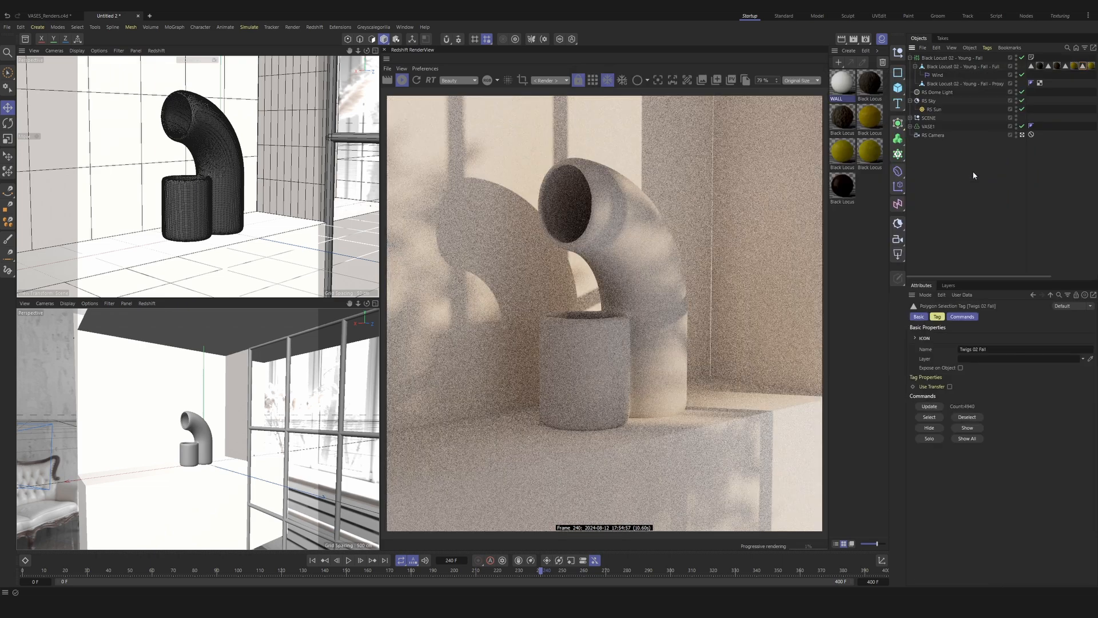
{"action": "left_click", "coordinate": [973, 173]}
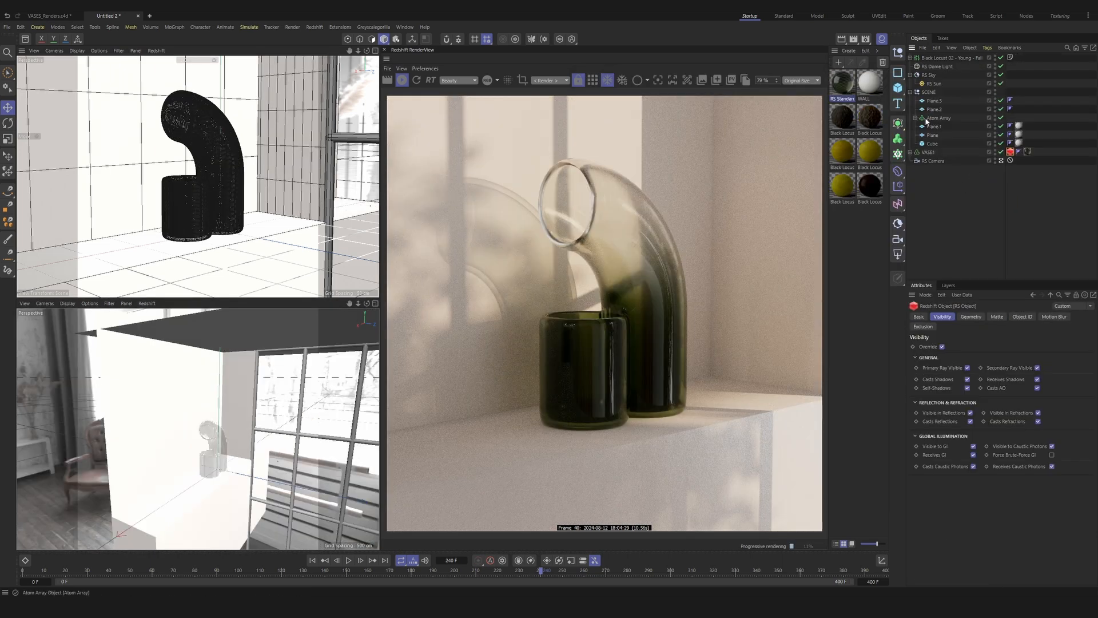
Step: Check the WALL material assignment on Plane.1, Plane and Cube in the scene group
{"action": "left_click", "coordinate": [934, 126]}
{"action": "left_click", "coordinate": [933, 143], "text": "shift"}
{"action": "left_click", "coordinate": [1019, 126]}
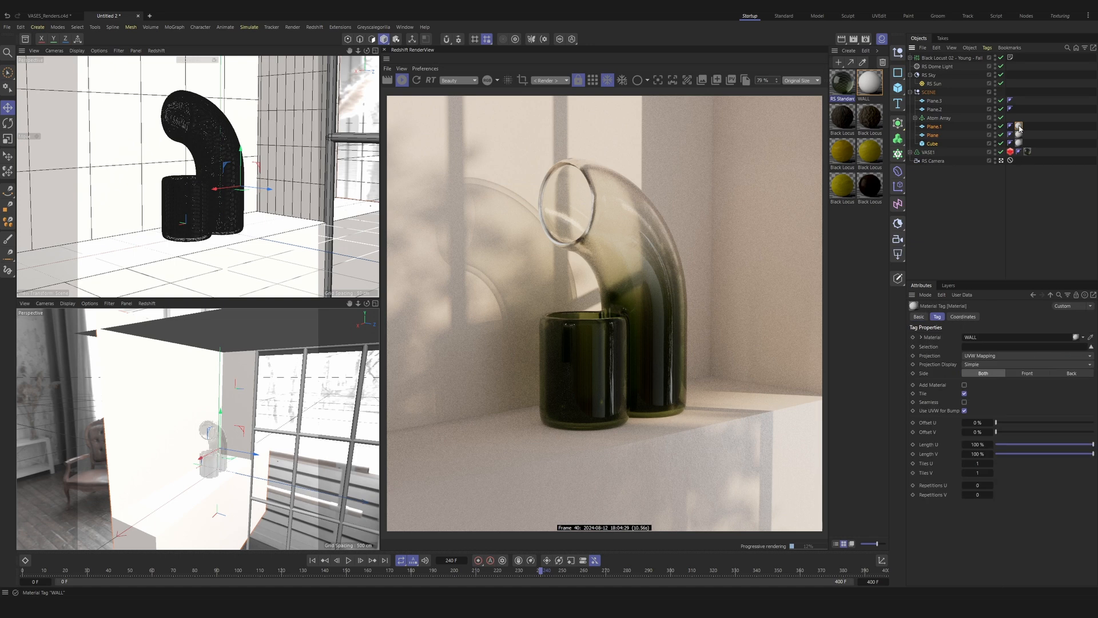
{"action": "left_click", "coordinate": [943, 169]}
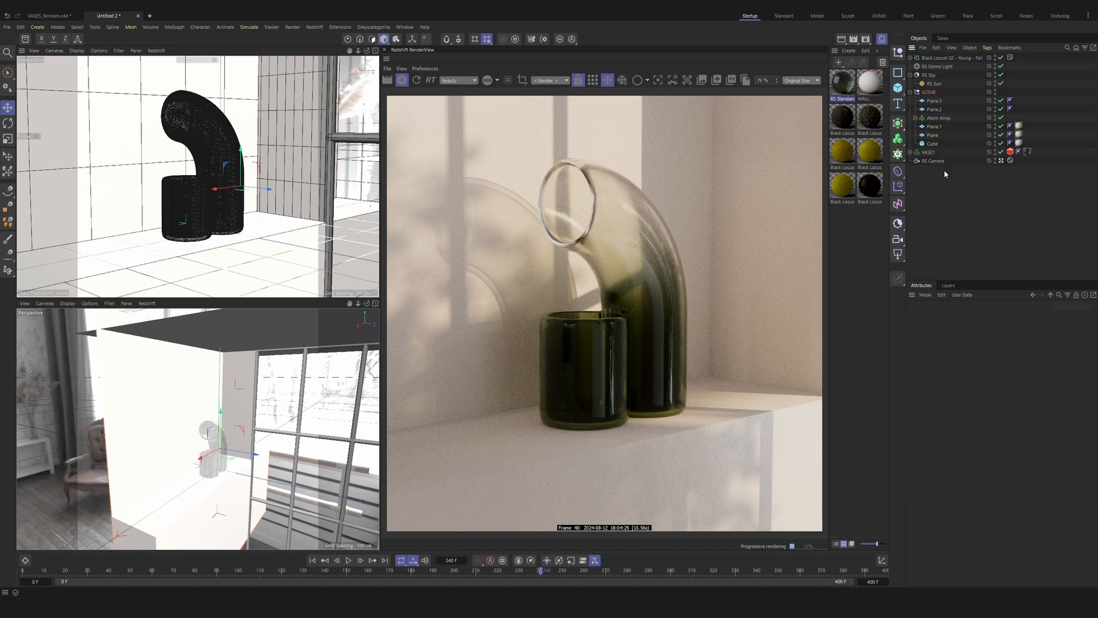
Step: Add a Redshift Object tag to Plane.1 with geometry override and displacement enabled, and copy the tag to Plane and Cube
{"action": "right_click", "coordinate": [935, 129]}
{"action": "mouse_move", "coordinate": [960, 244]}
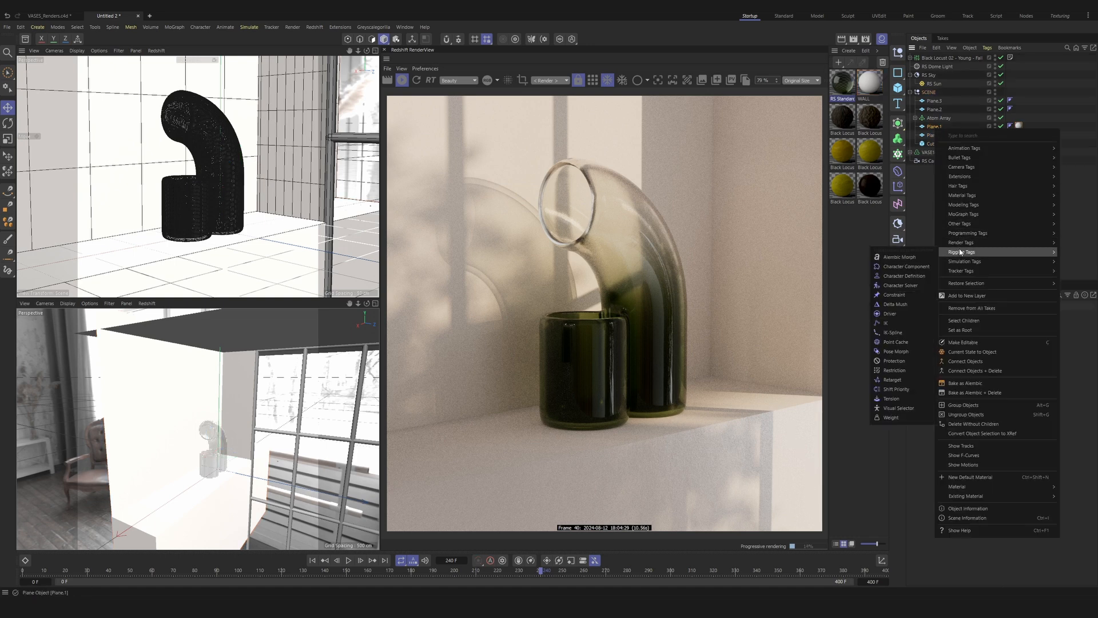
{"action": "left_click", "coordinate": [908, 276]}
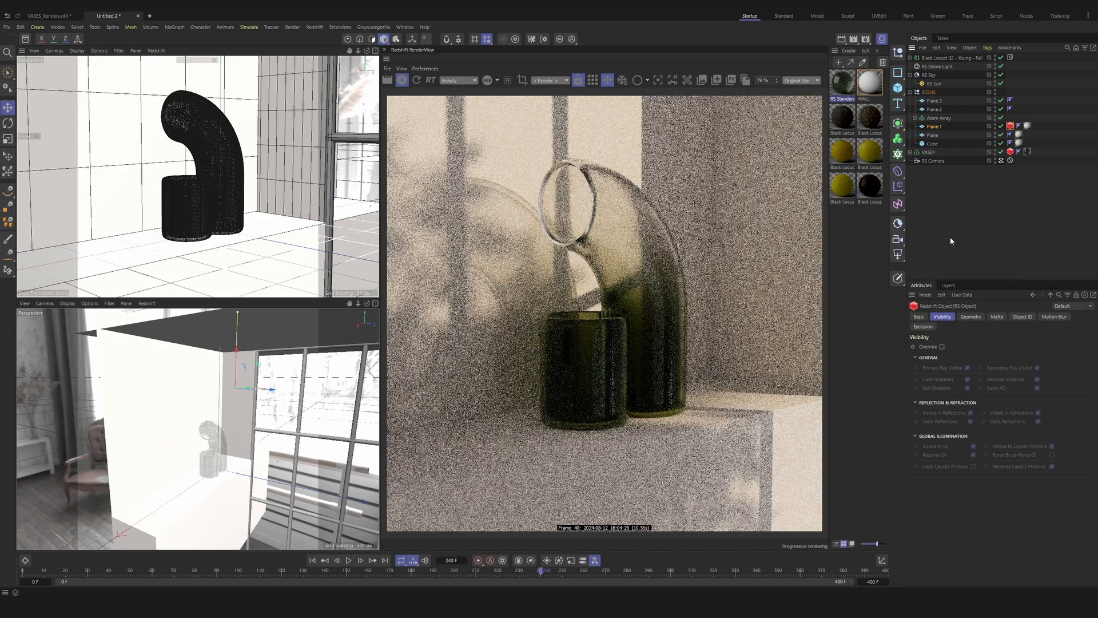
{"action": "left_click", "coordinate": [971, 316]}
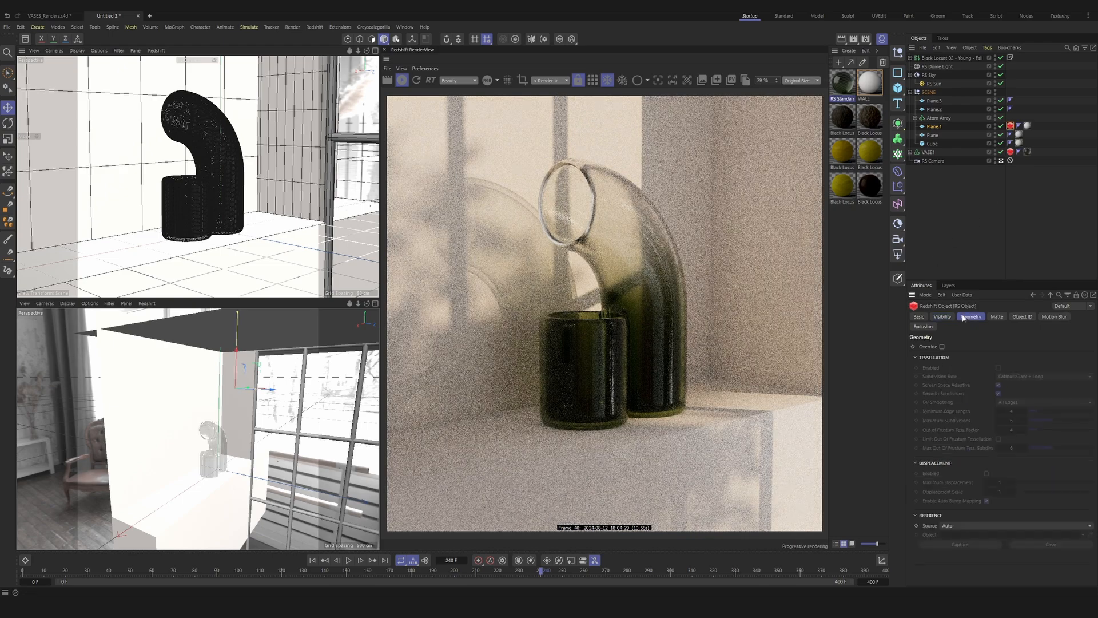
{"action": "left_click", "coordinate": [941, 347]}
{"action": "left_click", "coordinate": [987, 473]}
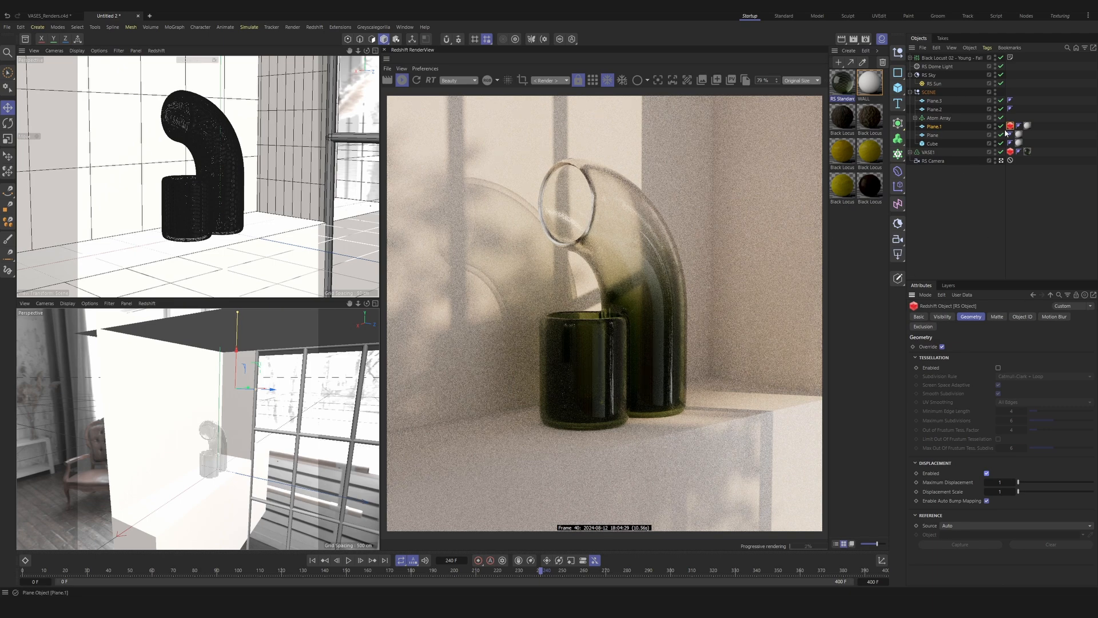
{"action": "left_click_drag", "start_coordinate": [1010, 127], "coordinate": [1010, 144], "text": "ctrl"}
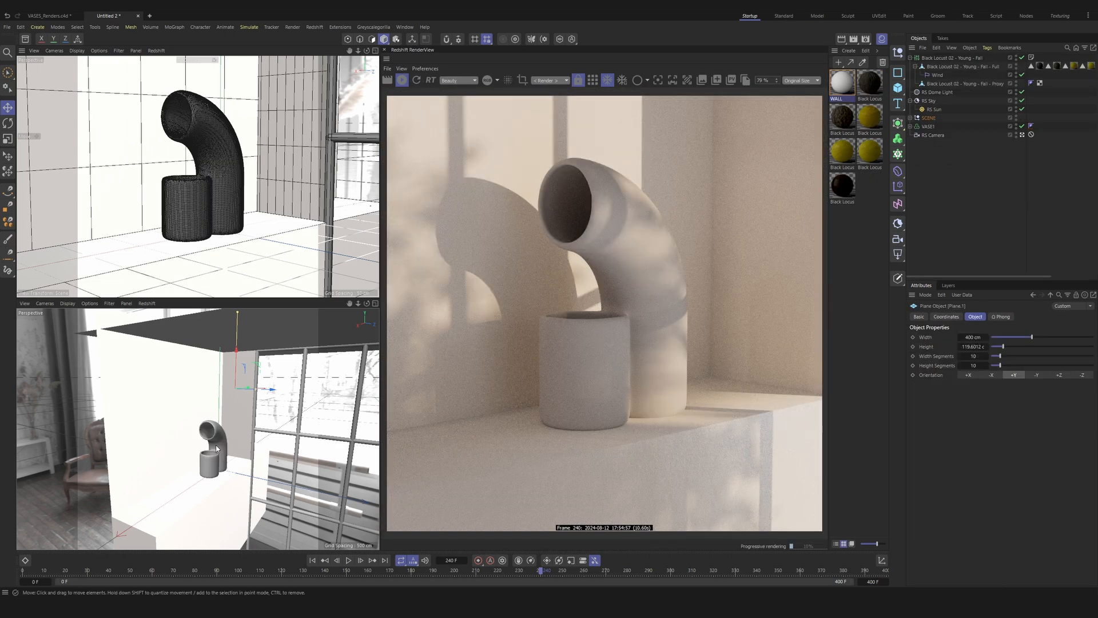
Step: Create a Redshift Standard material and assign it to the VASE1 object
{"action": "left_click", "coordinate": [859, 267]}
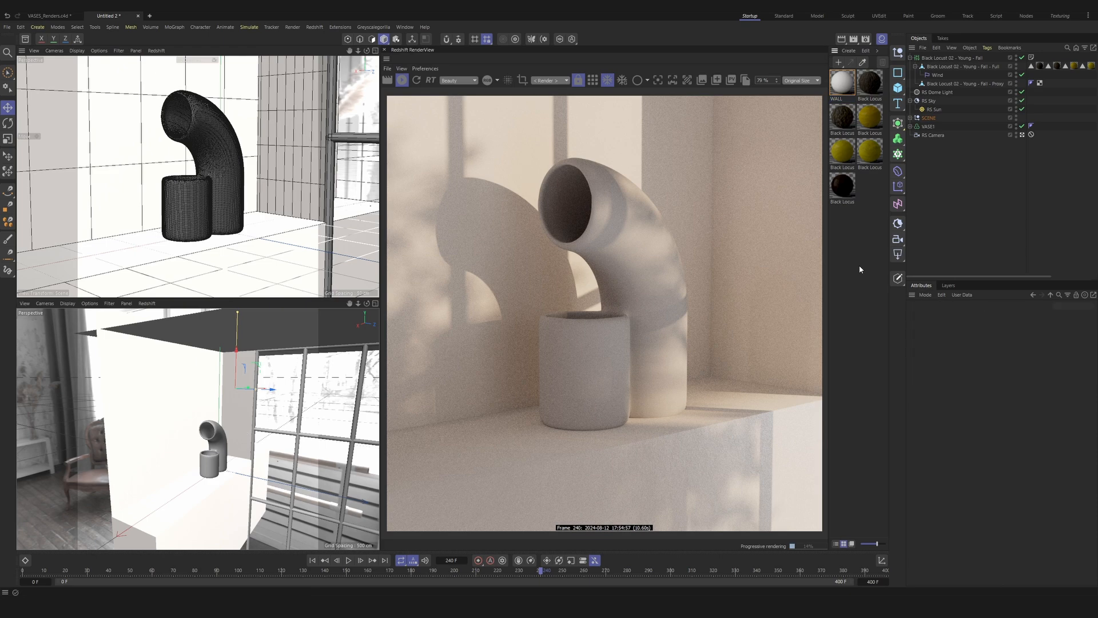
{"action": "left_click", "coordinate": [849, 50]}
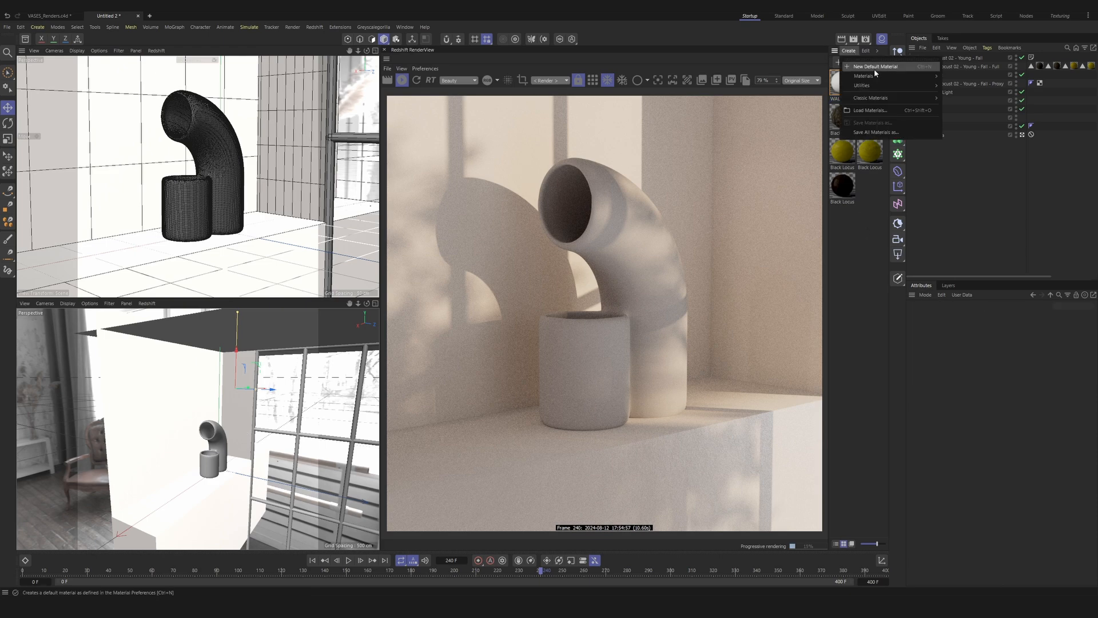
{"action": "mouse_move", "coordinate": [877, 76]}
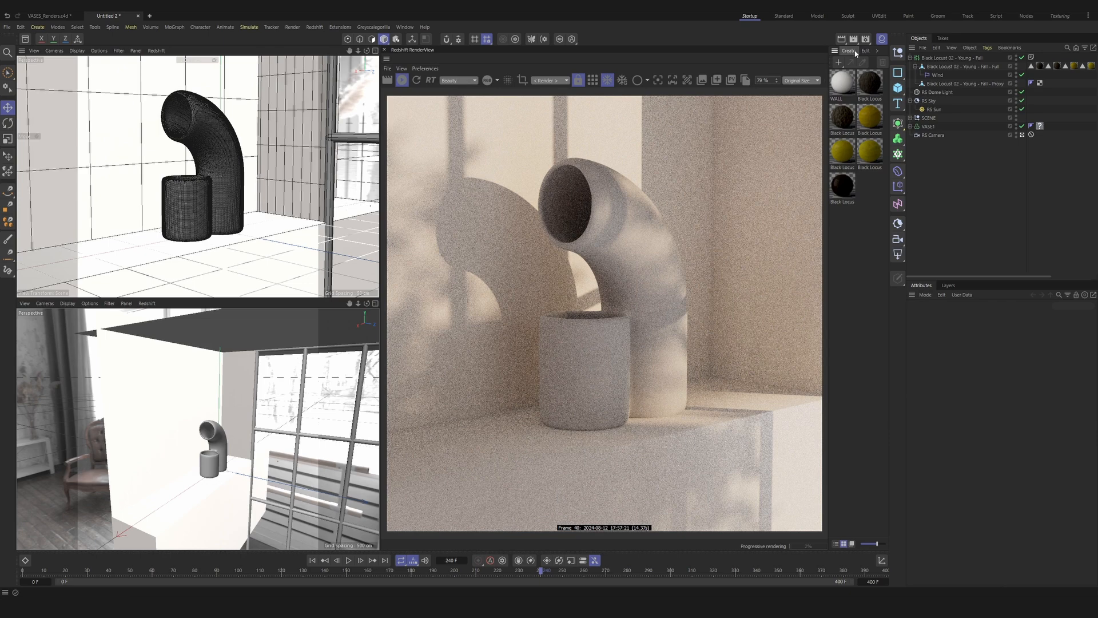
{"action": "left_click", "coordinate": [851, 51]}
{"action": "mouse_move", "coordinate": [867, 81]}
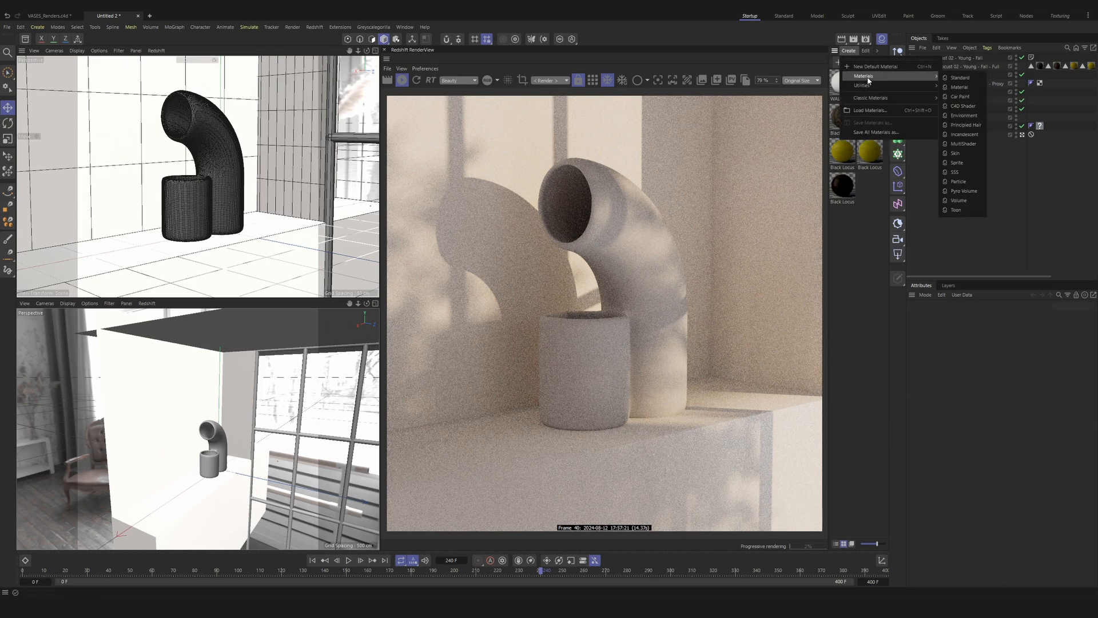
{"action": "left_click", "coordinate": [975, 79]}
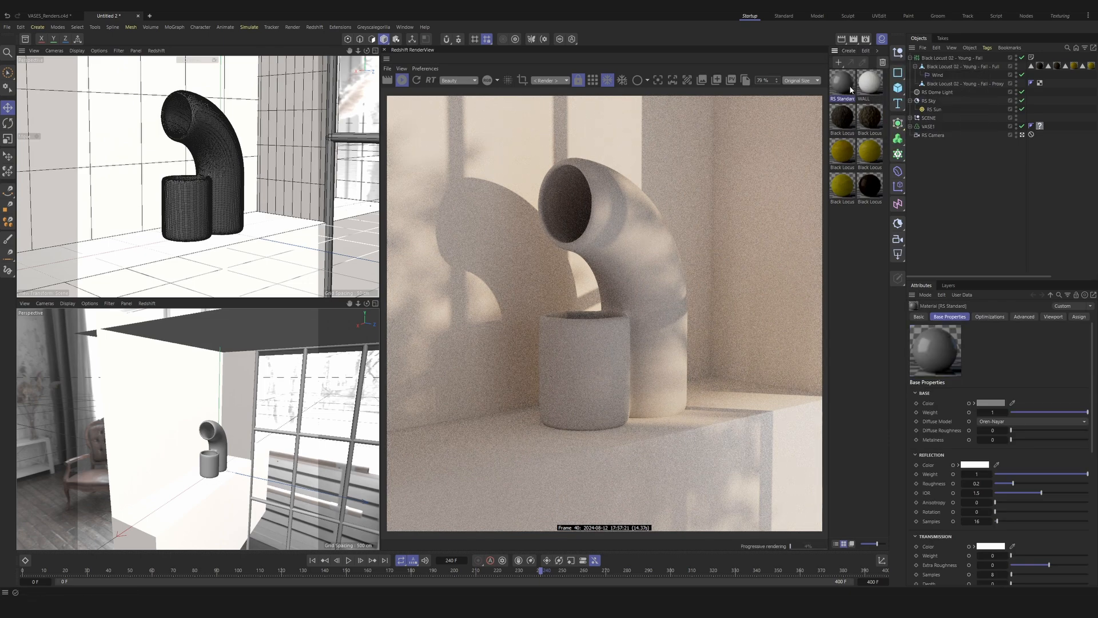
{"action": "left_click_drag", "start_coordinate": [849, 84], "coordinate": [993, 126]}
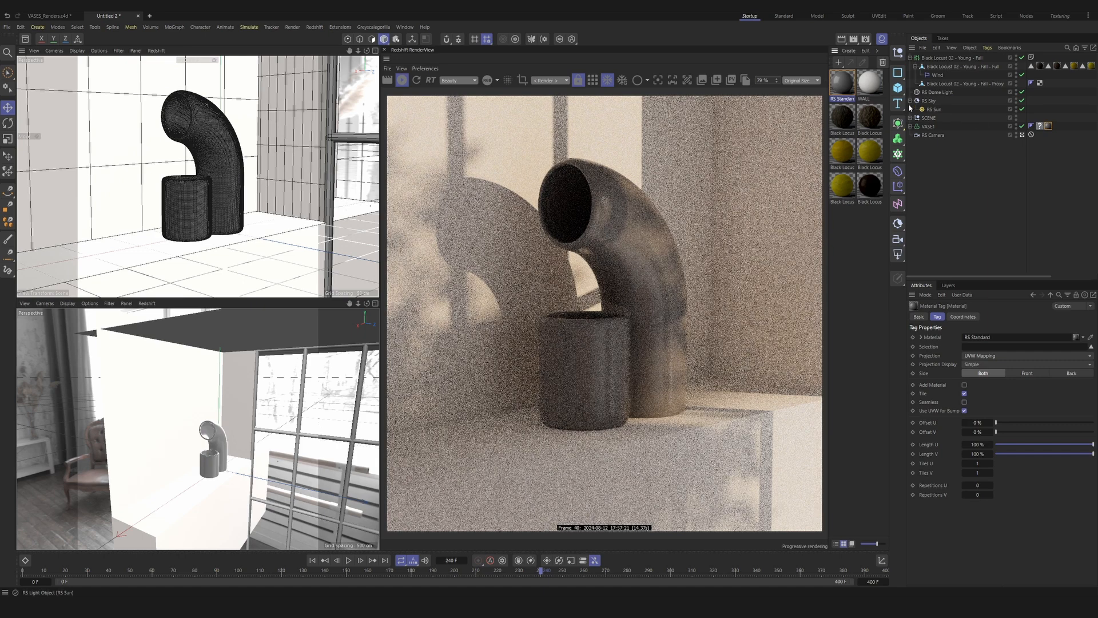
Step: Open the RS Standard material's node graph and set its base weight and reflection roughness to 0
{"action": "double_click", "coordinate": [836, 82]}
{"action": "left_click_drag", "start_coordinate": [735, 74], "coordinate": [120, 129]}
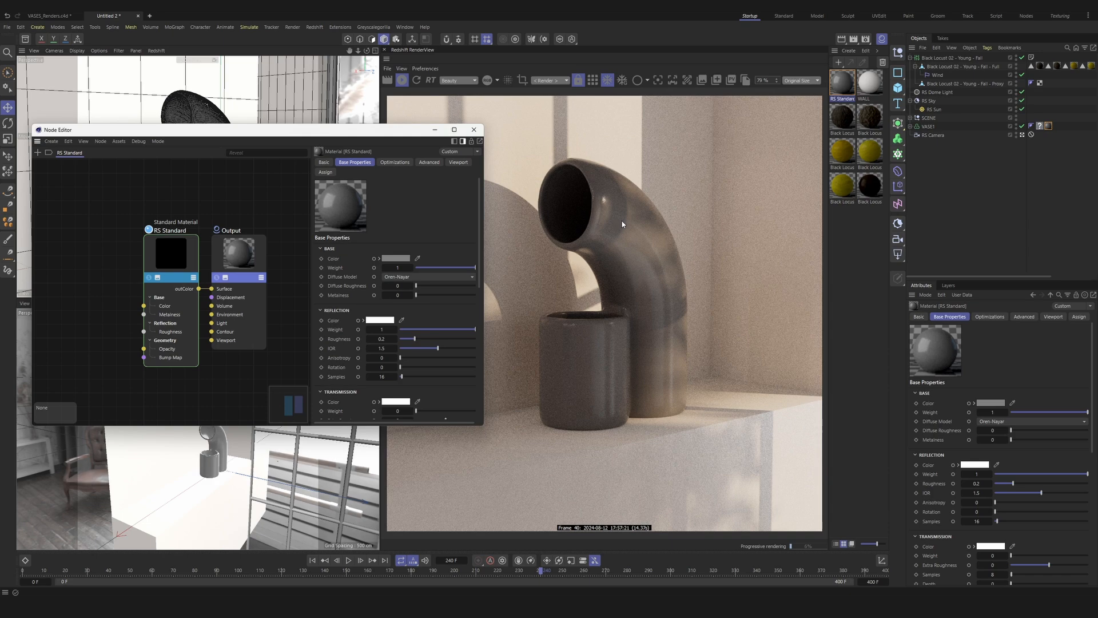
{"action": "left_click", "coordinate": [171, 252]}
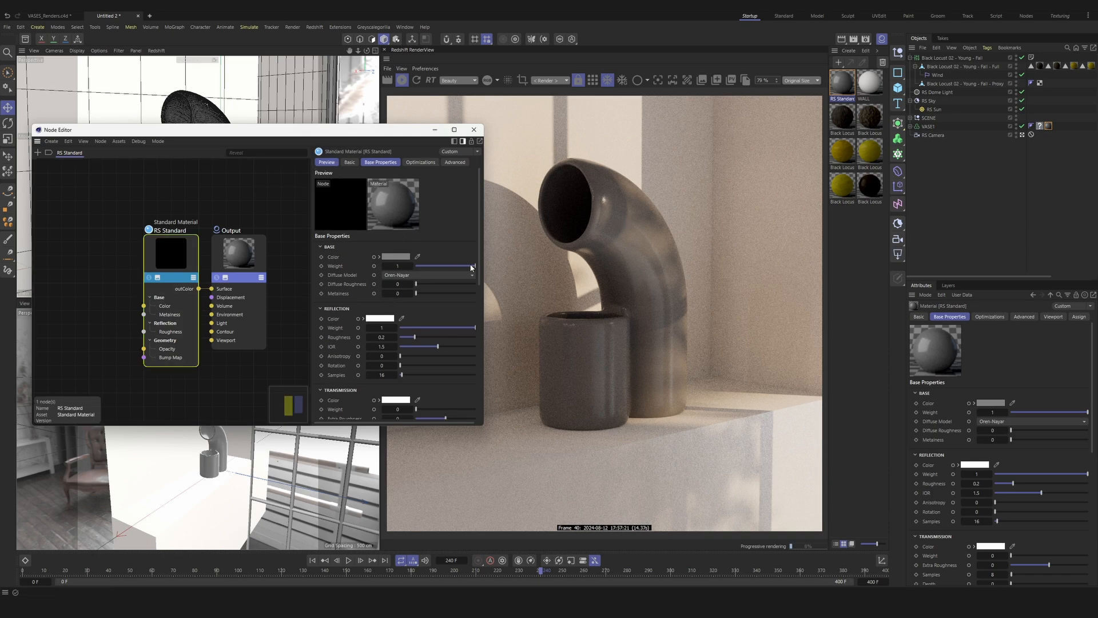
{"action": "left_click_drag", "start_coordinate": [472, 266], "coordinate": [334, 274]}
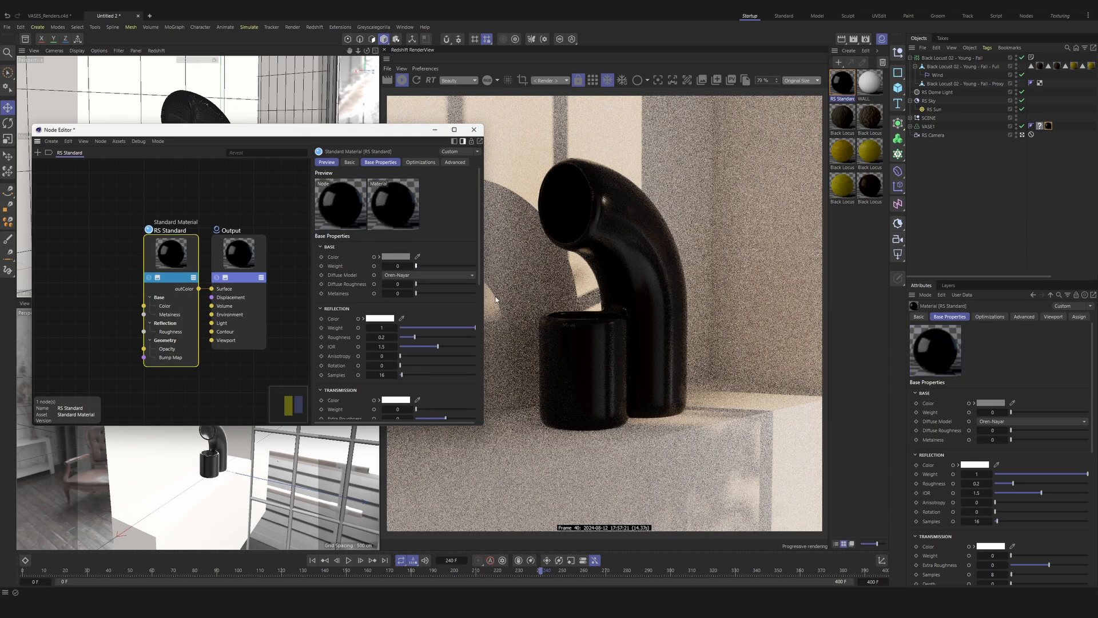
{"action": "scroll", "coordinate": [334, 333], "scroll_direction": "down", "scroll_amount": 3}
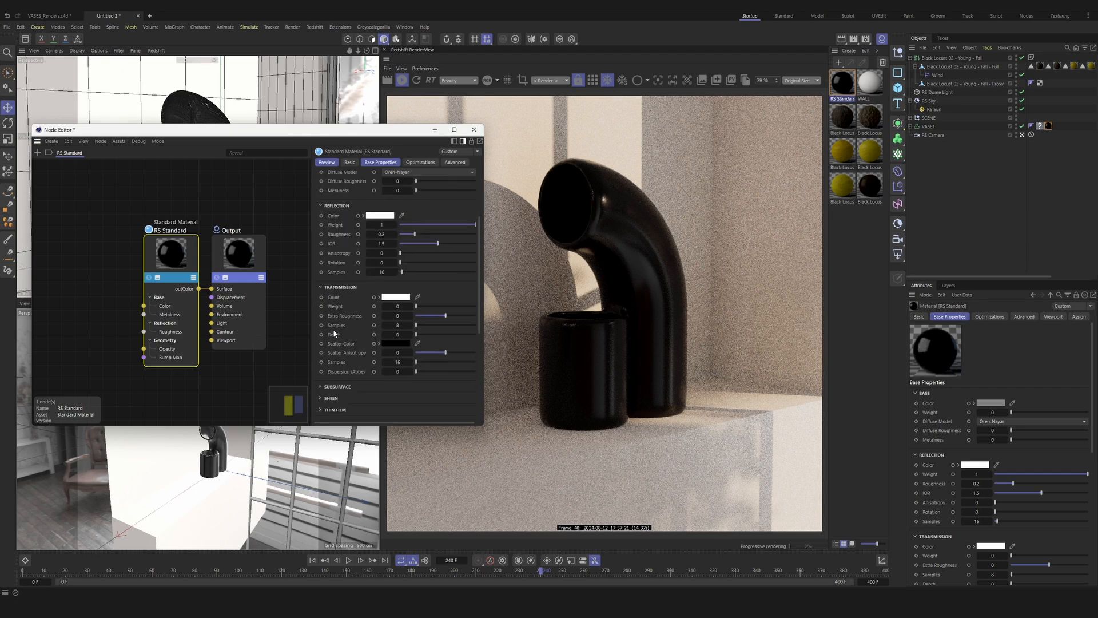
{"action": "scroll", "coordinate": [344, 323], "scroll_direction": "down", "scroll_amount": 2}
{"action": "scroll", "coordinate": [362, 228], "scroll_direction": "up", "scroll_amount": 2}
{"action": "left_click_drag", "start_coordinate": [415, 234], "coordinate": [400, 233]}
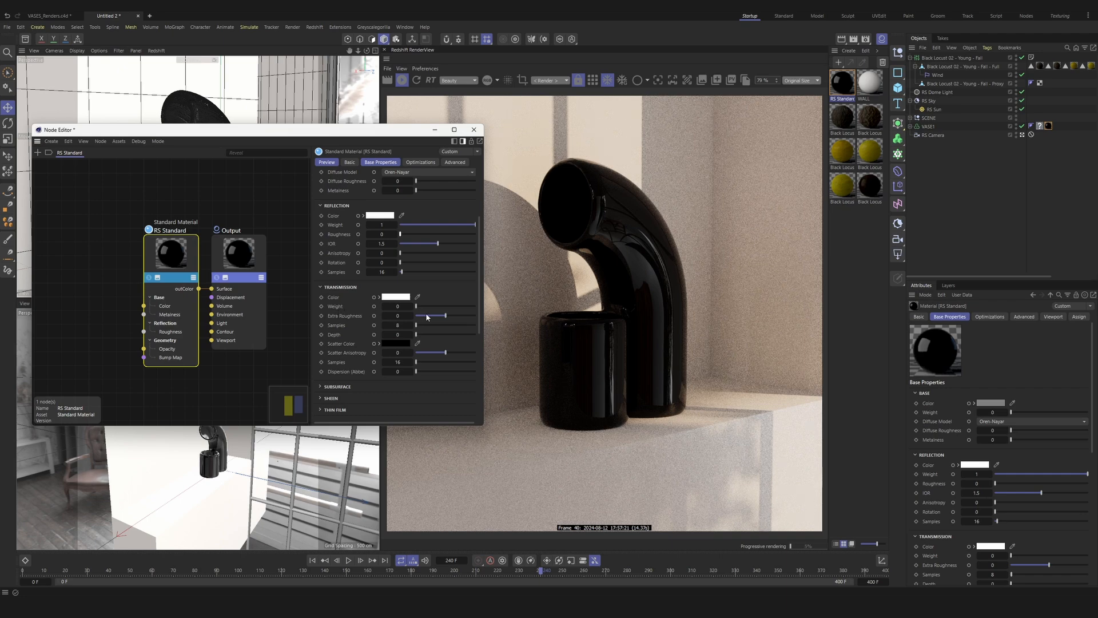
Step: Set the RS Standard material's transmission weight to 1 and its extra roughness to 0.5
{"action": "left_click_drag", "start_coordinate": [417, 306], "coordinate": [542, 290]}
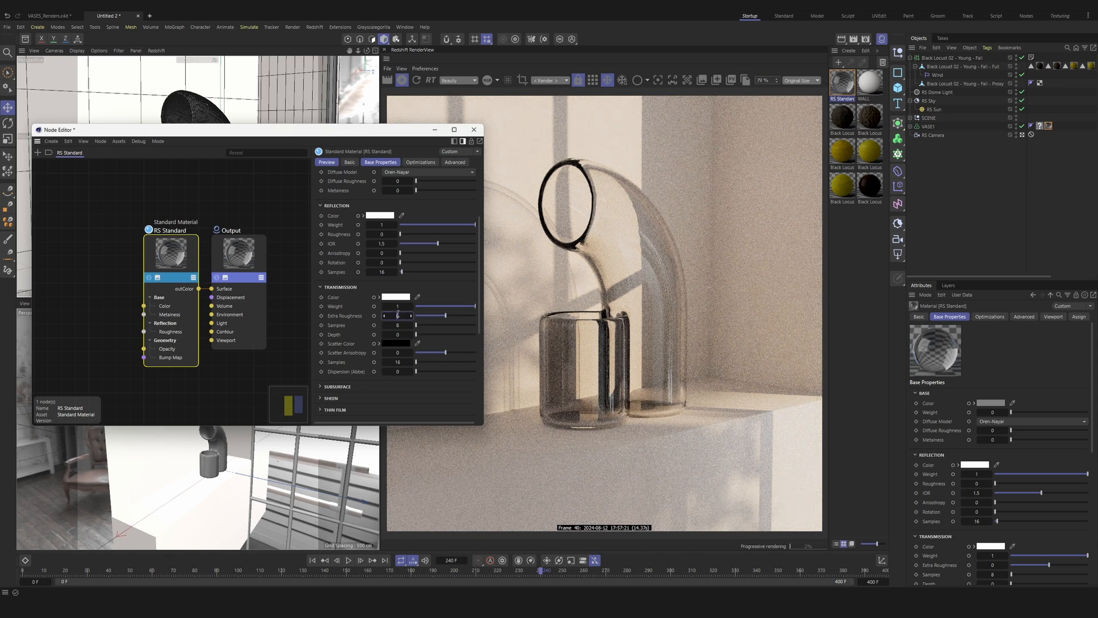
{"action": "key", "text": "ctrl+z"}
{"action": "type", "text": ".5"}
{"action": "key", "text": "Return"}
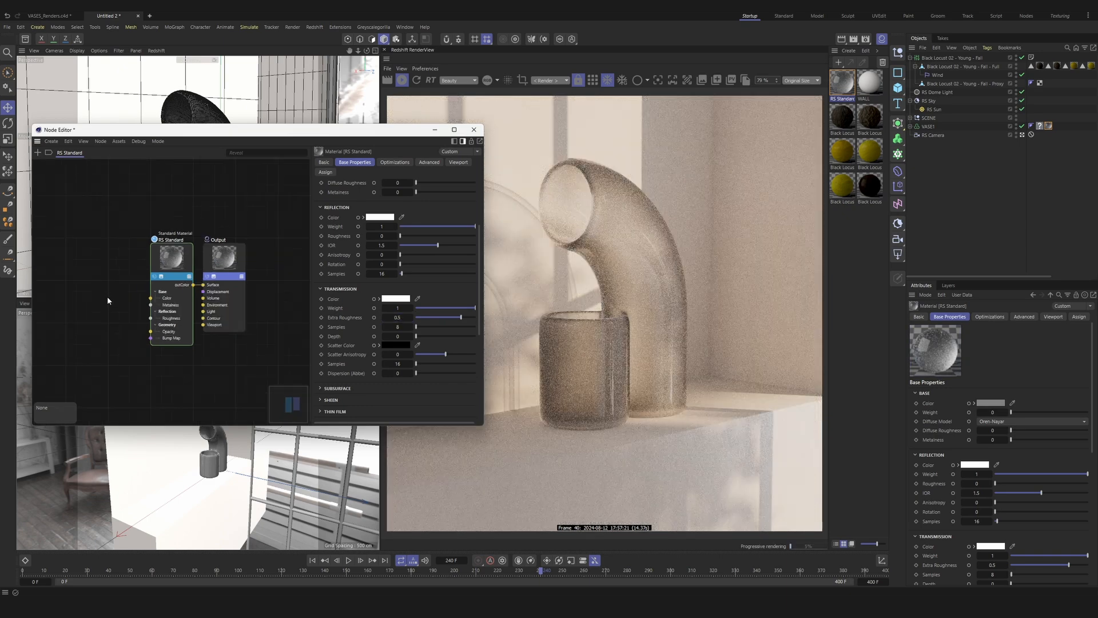
Step: Add a Ramp node and connect its output to the RS Standard node's transmission color
{"action": "middle_click_drag", "start_coordinate": [79, 293], "coordinate": [120, 304]}
{"action": "type", "text": "c"}
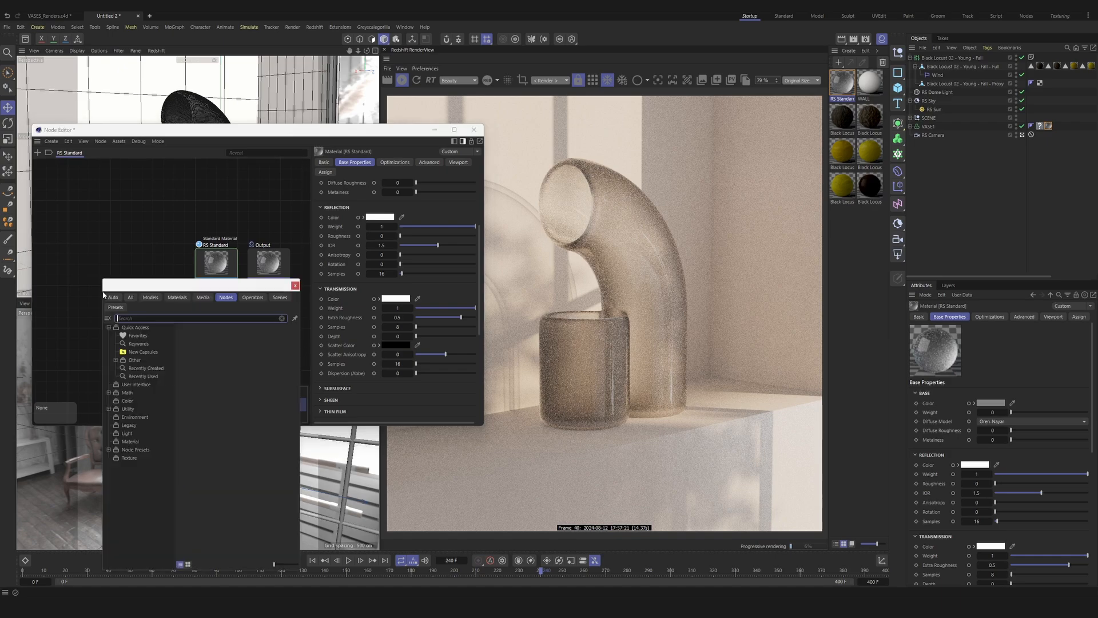
{"action": "type", "text": "ramp"}
{"action": "key", "text": "Return"}
{"action": "left_click_drag", "start_coordinate": [117, 289], "coordinate": [203, 293]}
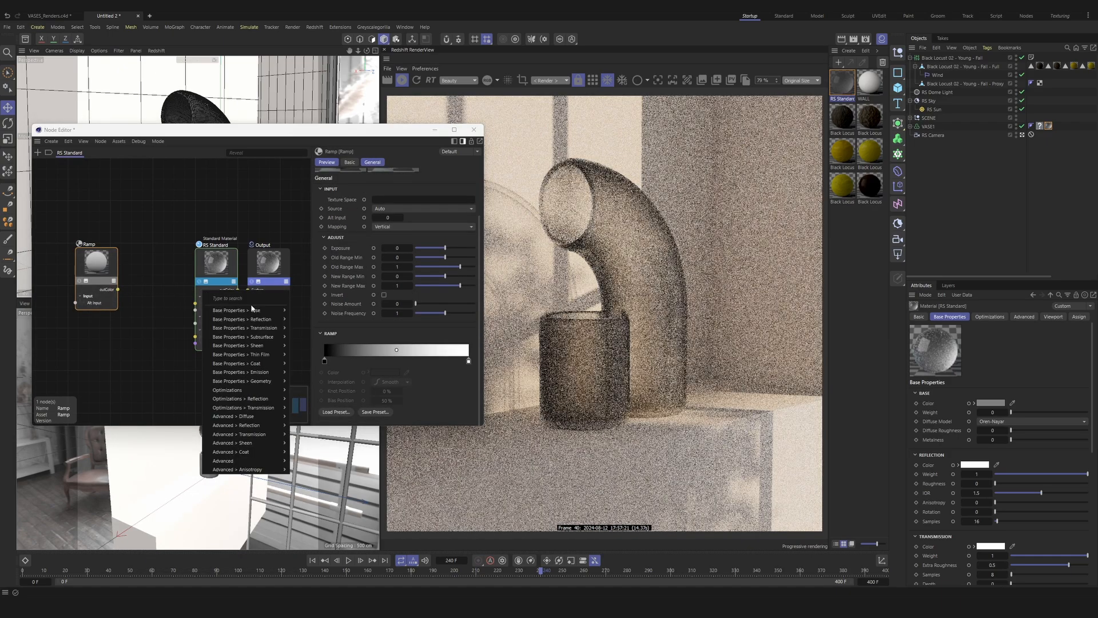
{"action": "mouse_move", "coordinate": [283, 328]}
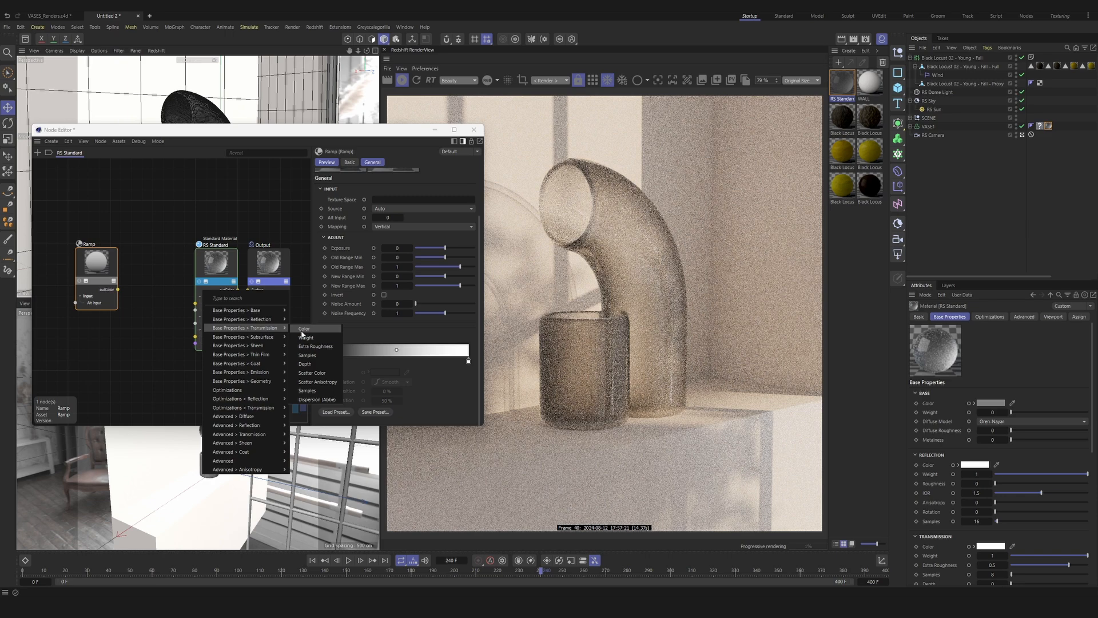
{"action": "left_click", "coordinate": [302, 329]}
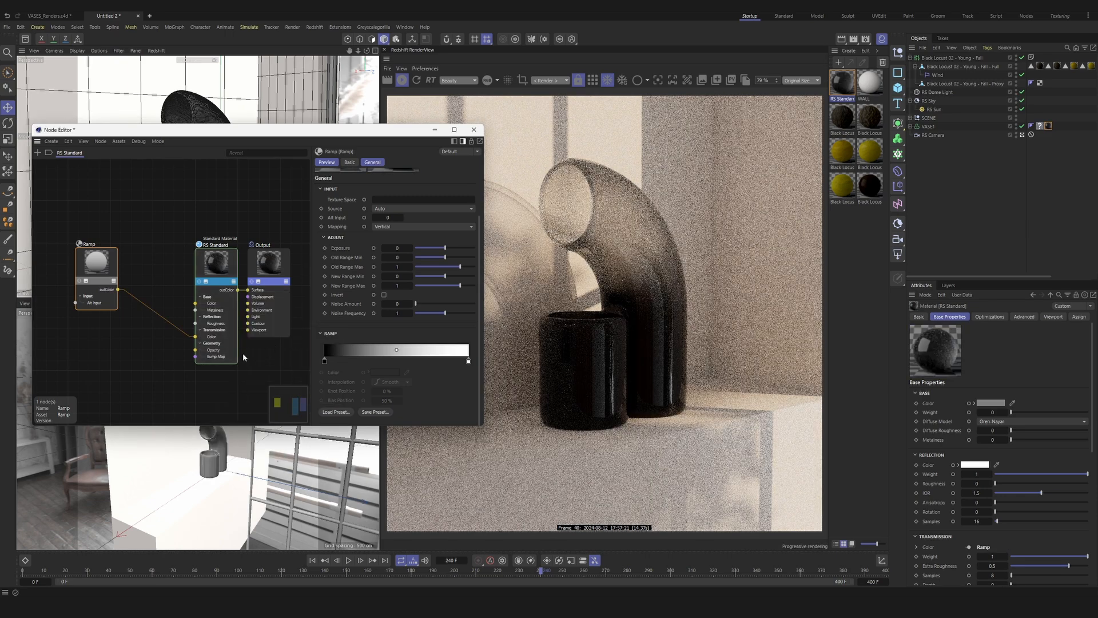
Step: Set the ramp's 0% knot to an olive green with hue 84°, saturation 52% and value 34%
{"action": "double_click", "coordinate": [325, 362]}
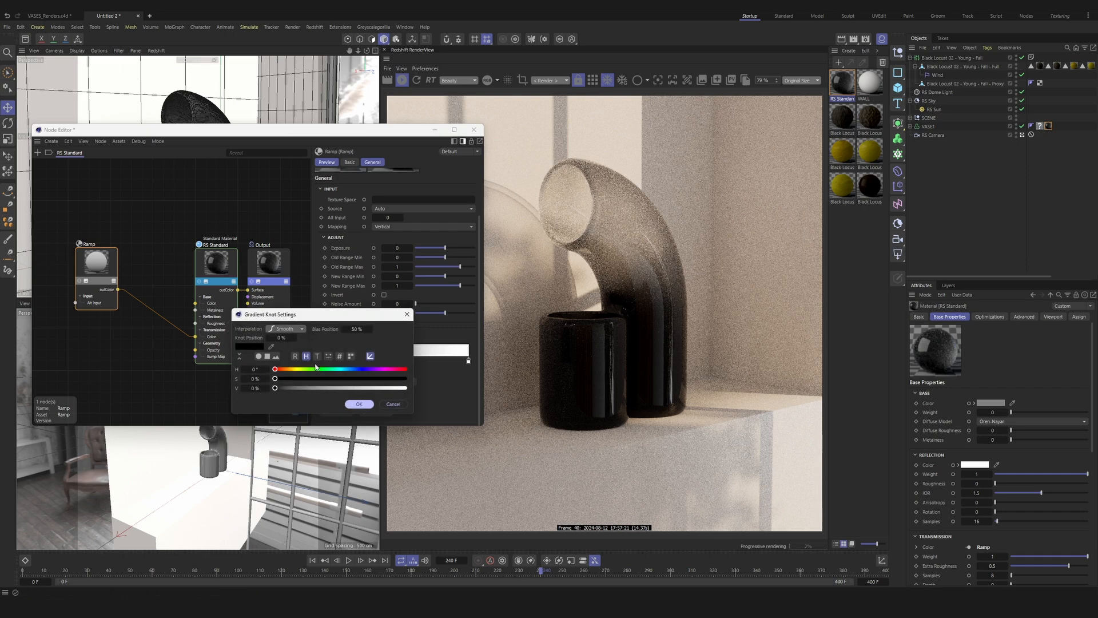
{"action": "left_click", "coordinate": [306, 369]}
{"action": "left_click", "coordinate": [319, 388]}
{"action": "left_click", "coordinate": [342, 379]}
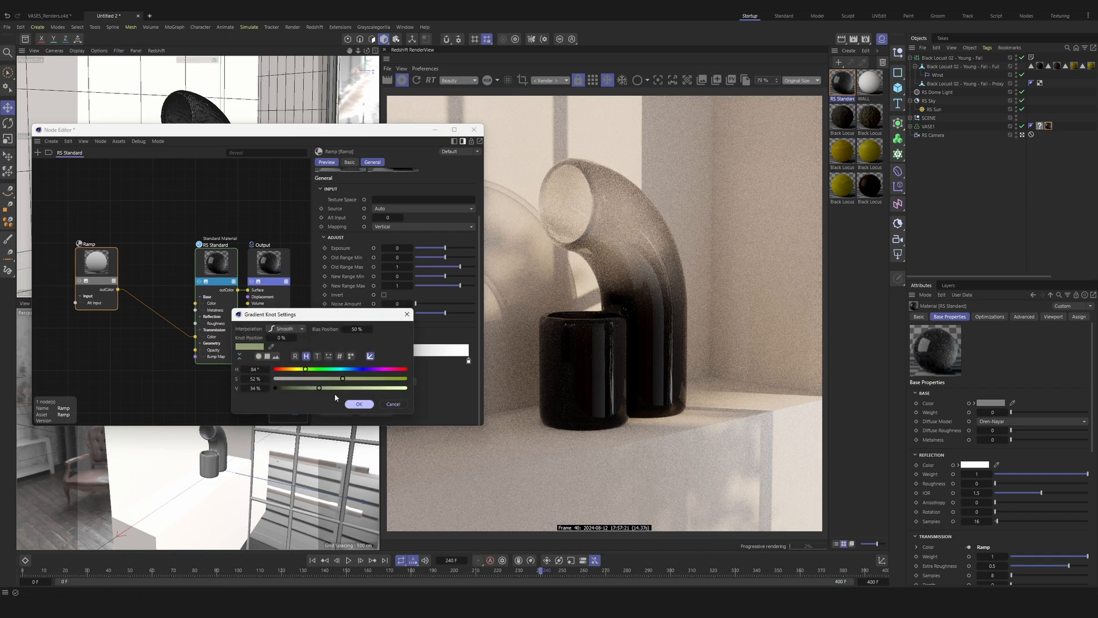
{"action": "left_click", "coordinate": [359, 403]}
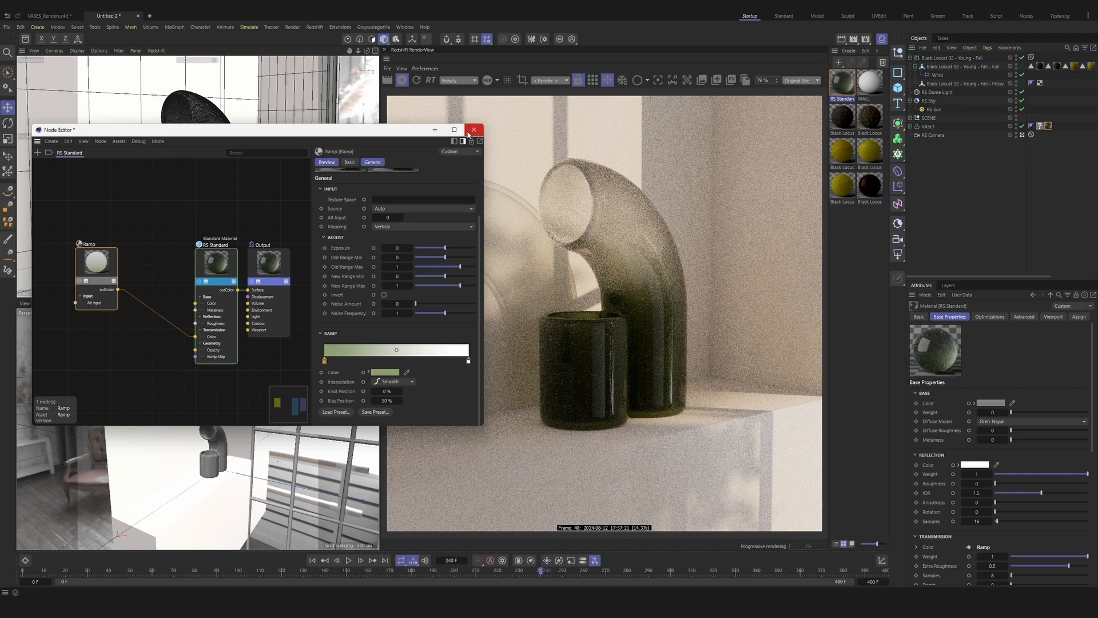
Step: Set the RS Standard node's transmission extra roughness to 0.2 and close the node graph
{"action": "left_click", "coordinate": [220, 267]}
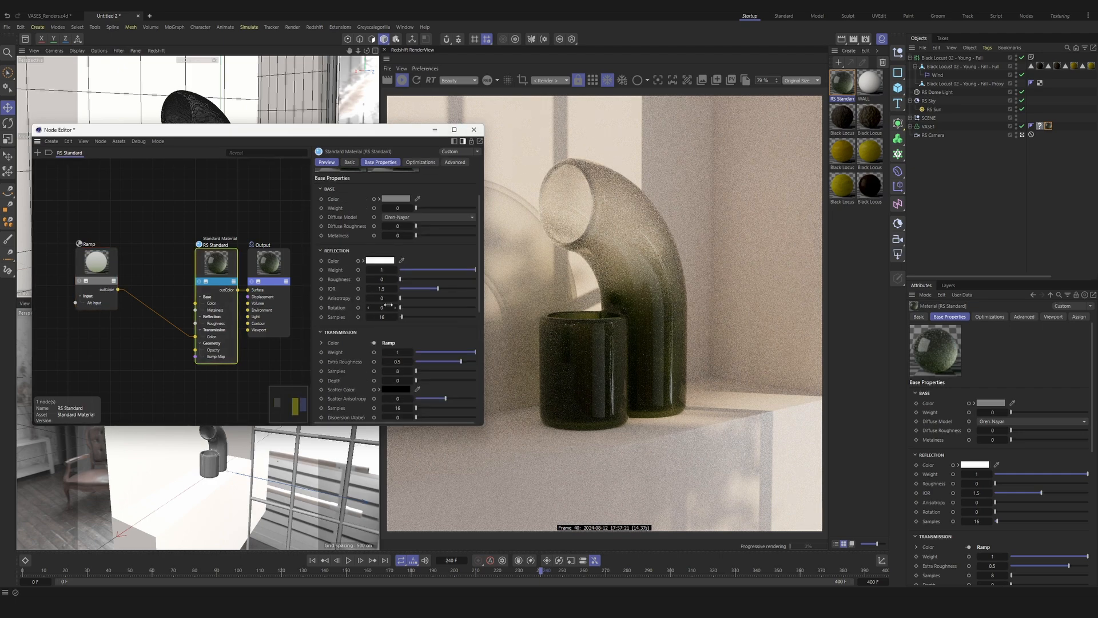
{"action": "double_click", "coordinate": [406, 360]}
{"action": "type", "text": "0.2"}
{"action": "key", "text": "Return"}
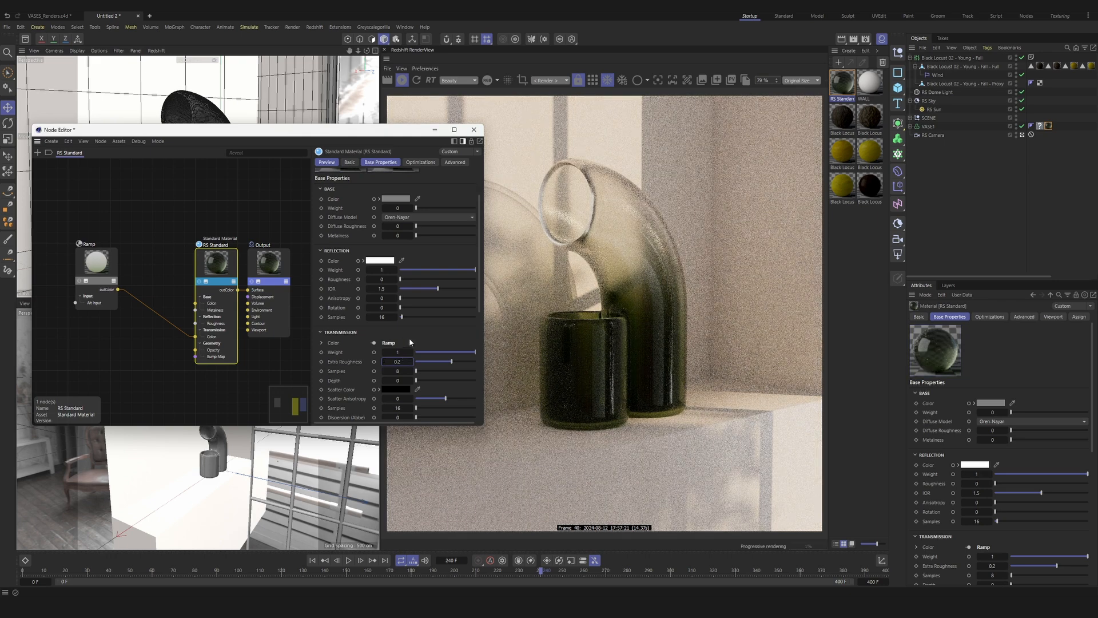
{"action": "left_click", "coordinate": [474, 130]}
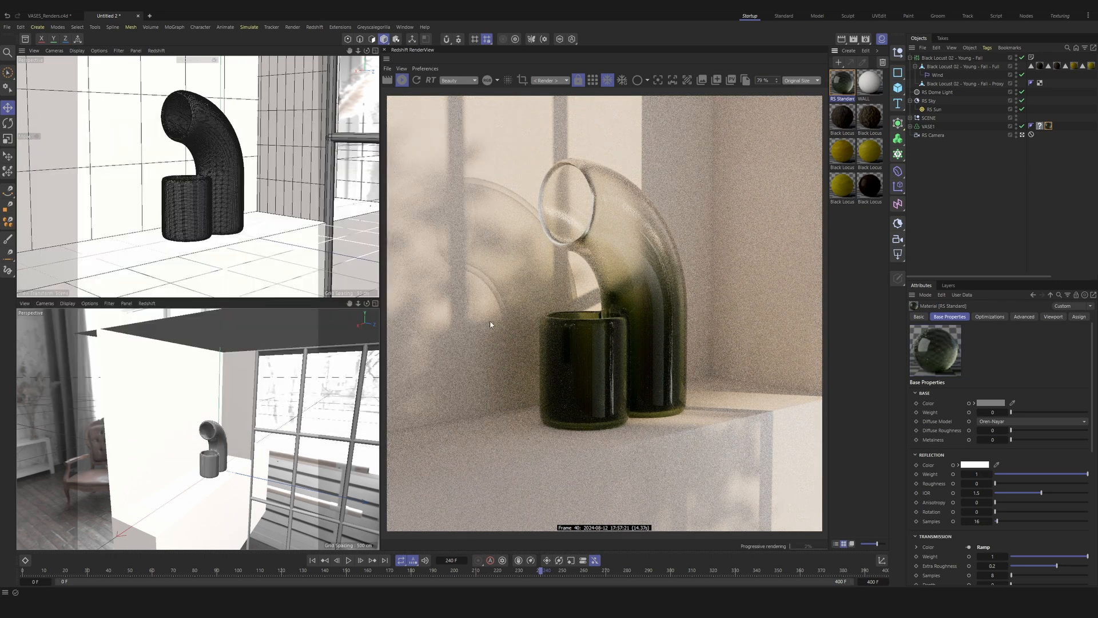
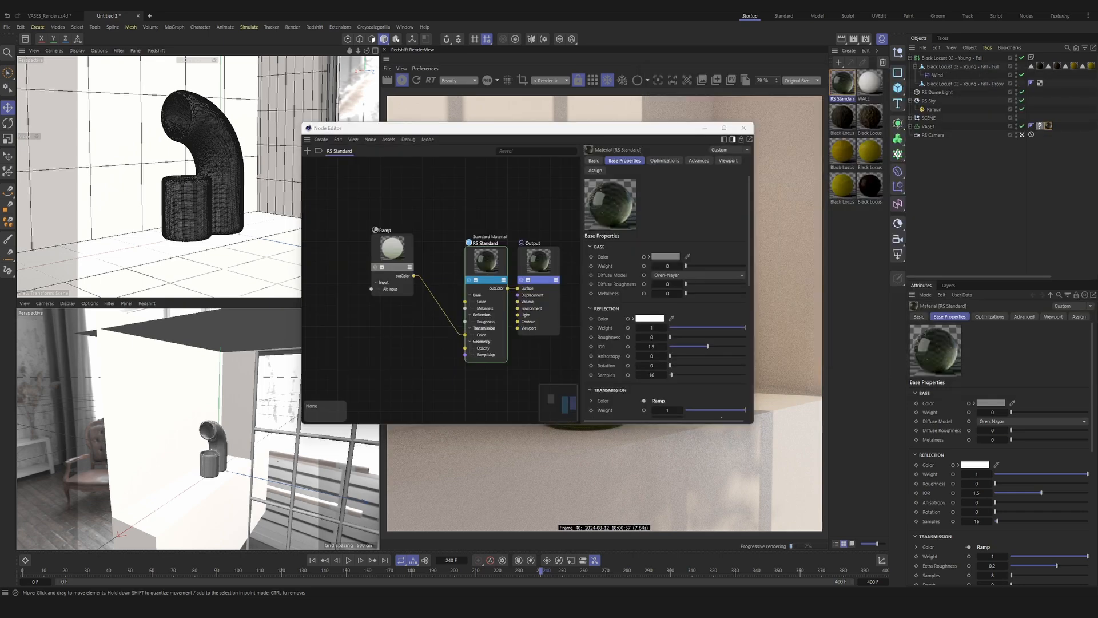
Step: Add the vdemce0c_4K_Roughness texture to the material's node graph and examine the image full size
{"action": "left_click_drag", "start_coordinate": [303, 309], "coordinate": [371, 317]}
{"action": "left_click", "coordinate": [612, 341]}
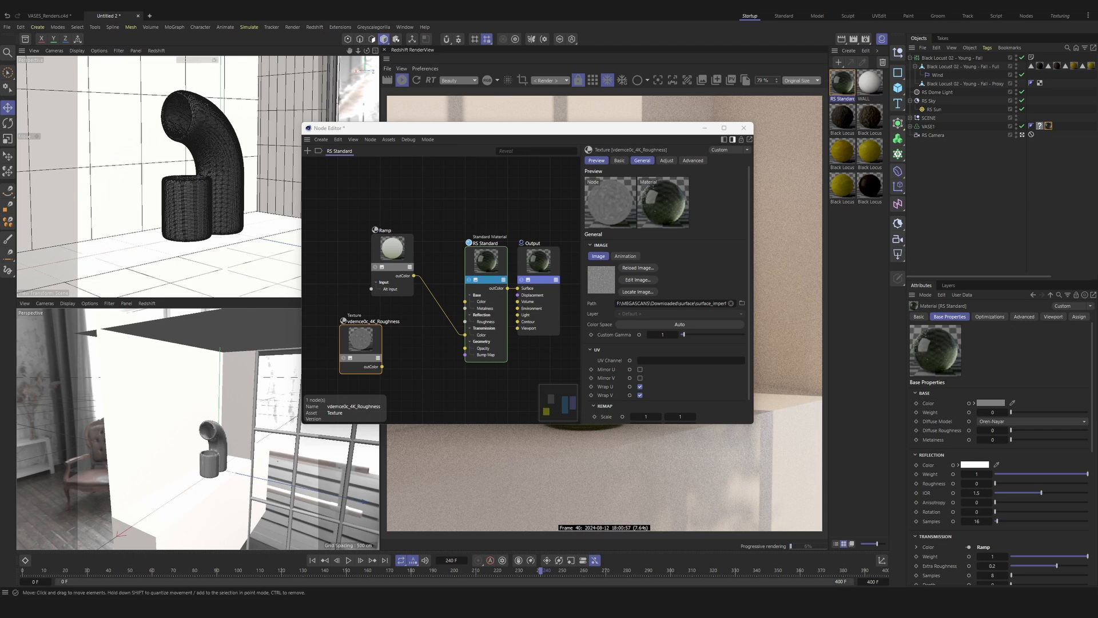
{"action": "left_click_drag", "start_coordinate": [0, 115], "coordinate": [549, 93]}
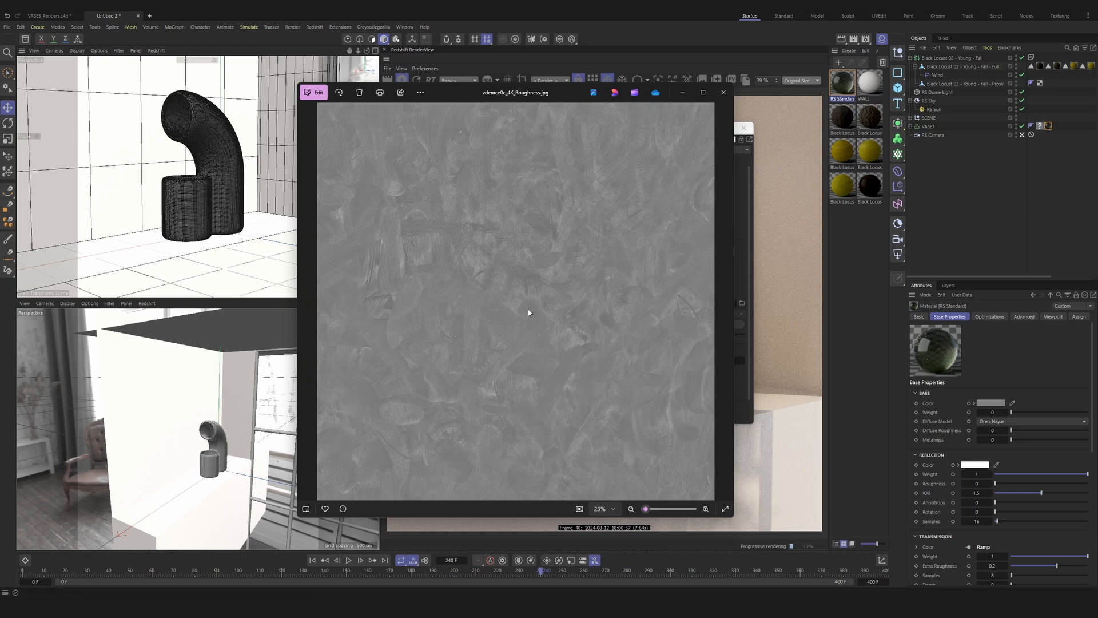
{"action": "left_click", "coordinate": [717, 93]}
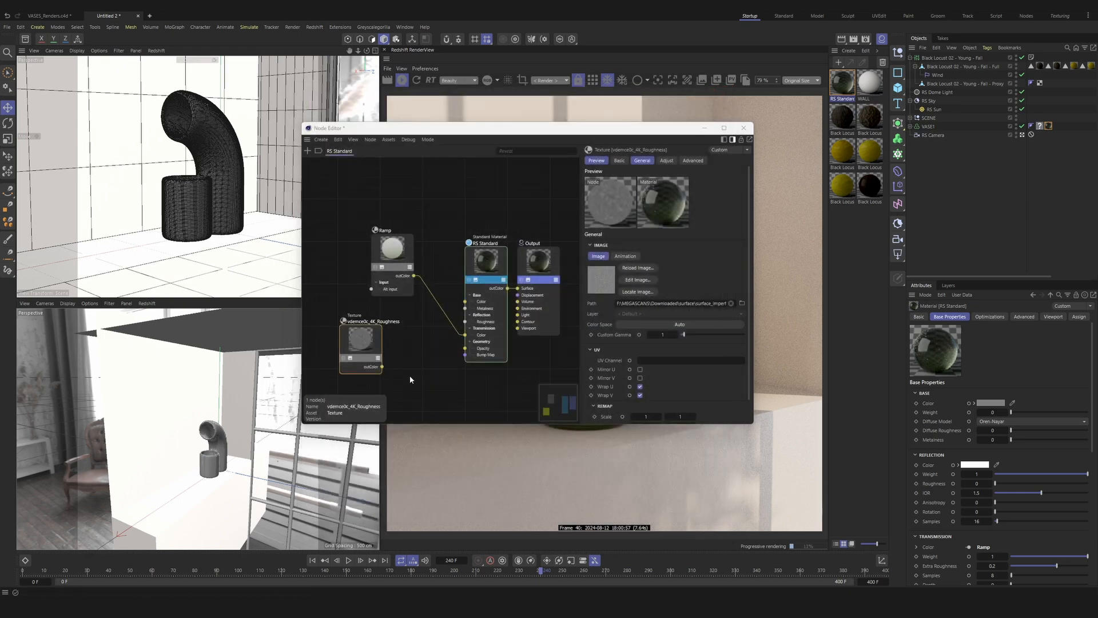
Step: Add a second Ramp node fed by the roughness texture's color output
{"action": "left_click_drag", "start_coordinate": [367, 351], "coordinate": [370, 379]}
{"action": "double_click", "coordinate": [390, 356]}
{"action": "type", "text": "ramp"}
{"action": "key", "text": "Return"}
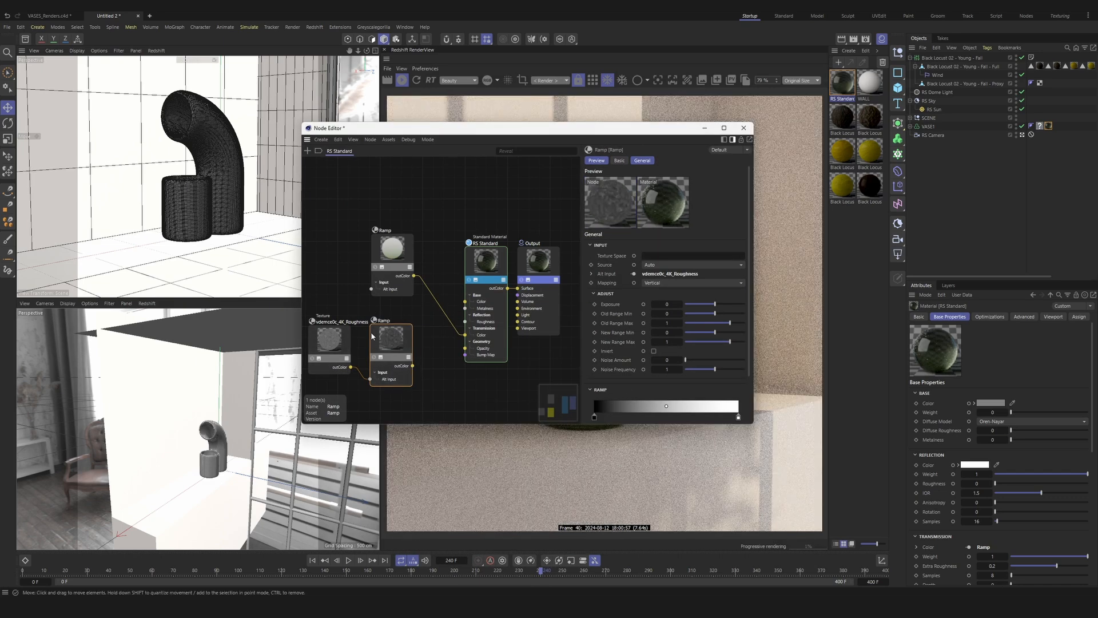
Step: Move the roughness ramp's white knot to about 53% and set its color value to 70%
{"action": "left_click_drag", "start_coordinate": [738, 416], "coordinate": [669, 420]}
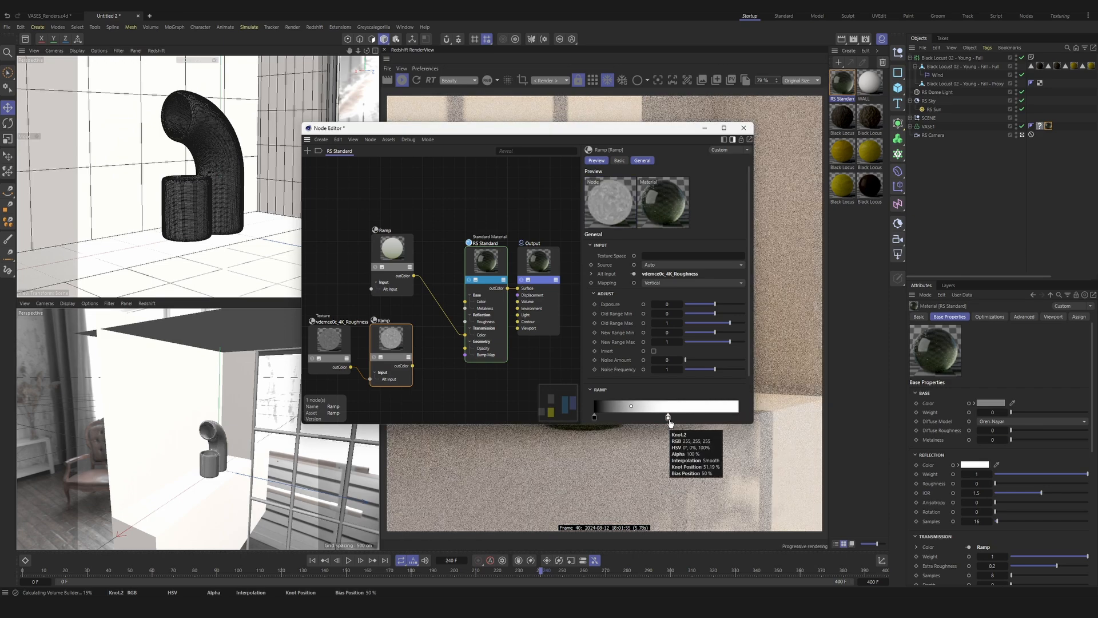
{"action": "double_click", "coordinate": [669, 419]}
{"action": "double_click", "coordinate": [605, 448]}
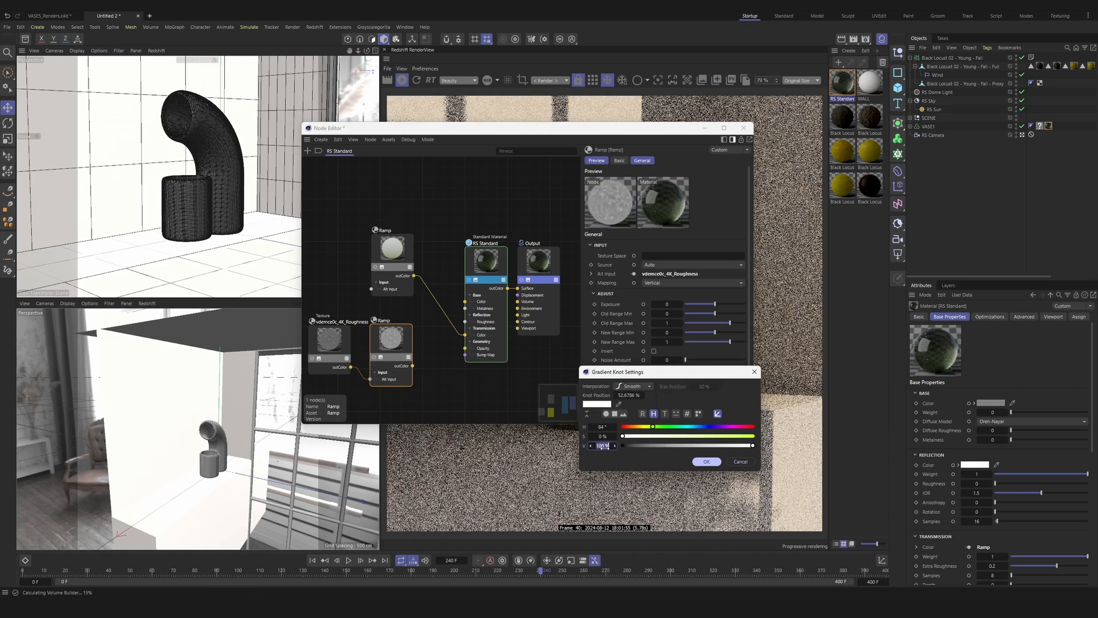
{"action": "type", "text": "70"}
{"action": "key", "text": "Return"}
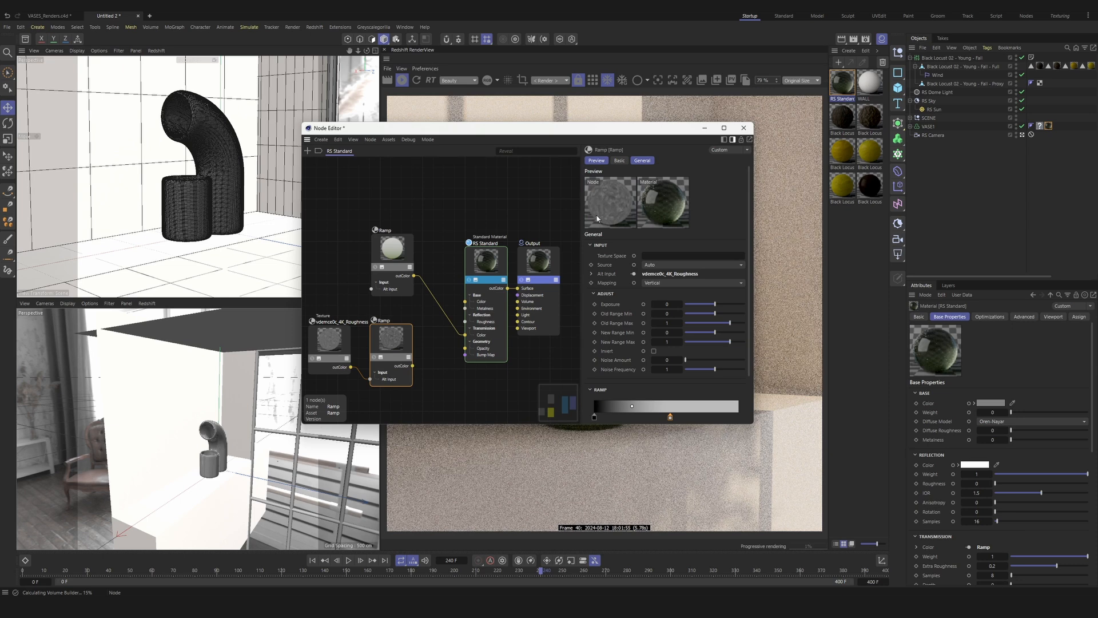
Step: Connect the roughness ramp's output to the RS Standard node's transmission extra roughness
{"action": "left_click_drag", "start_coordinate": [413, 365], "coordinate": [474, 292]}
{"action": "mouse_move", "coordinate": [534, 321]}
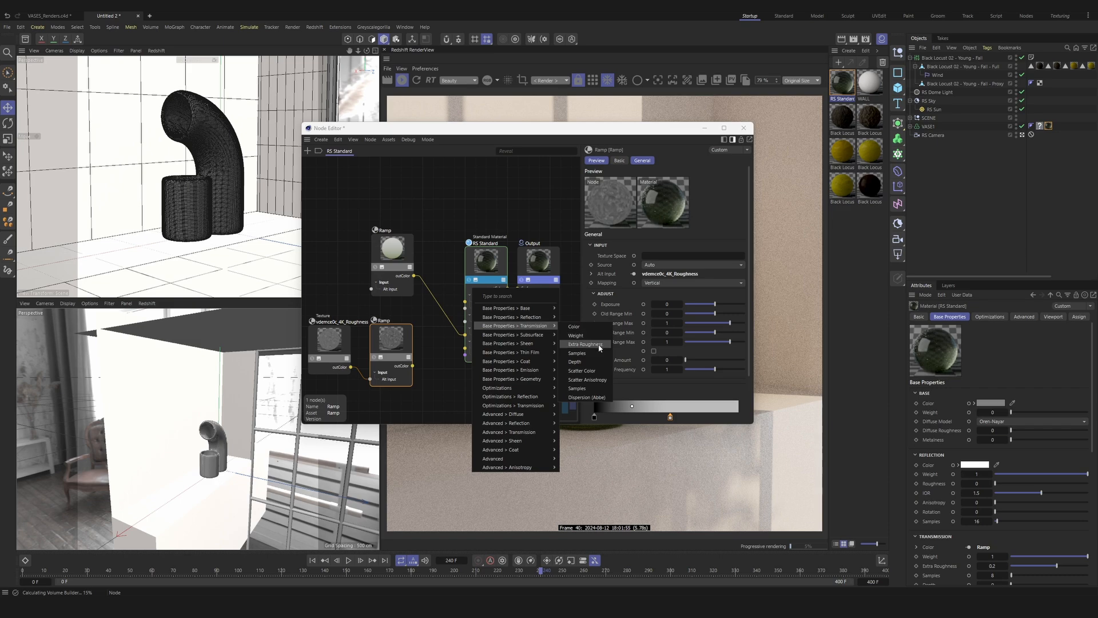
{"action": "left_click", "coordinate": [598, 346]}
Step: Shift the roughness ramp's light knot to about 68% and close the node graph
{"action": "left_click_drag", "start_coordinate": [470, 134], "coordinate": [186, 119]}
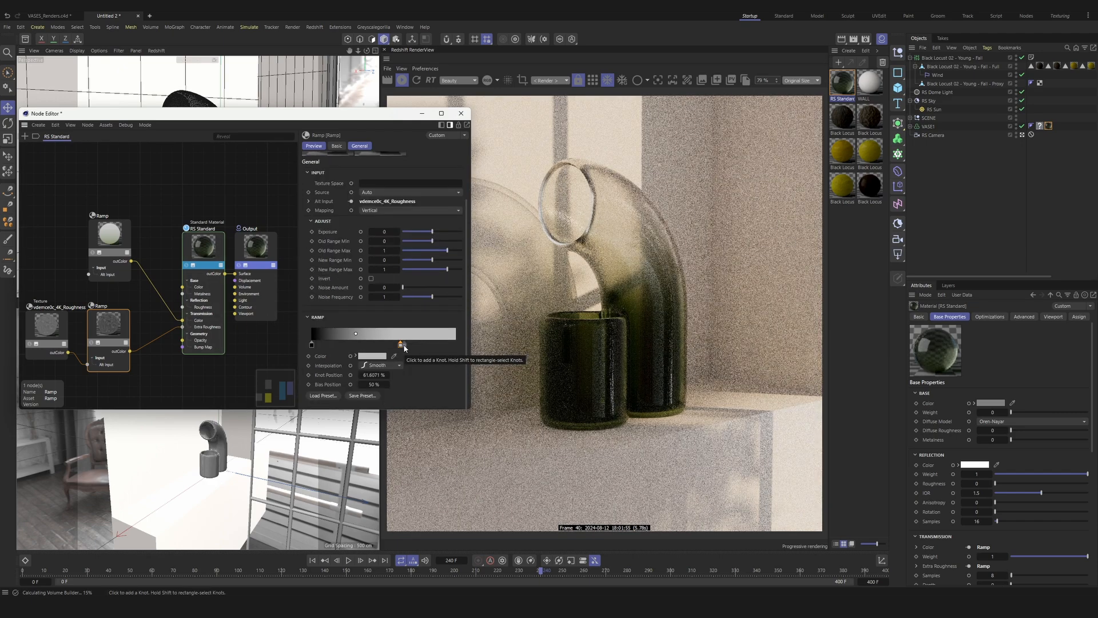
{"action": "mouse_move", "coordinate": [403, 346]}
{"action": "left_mouse_down"}
{"action": "mouse_move", "coordinate": [430, 346]}
{"action": "mouse_move", "coordinate": [409, 346]}
{"action": "left_mouse_up"}
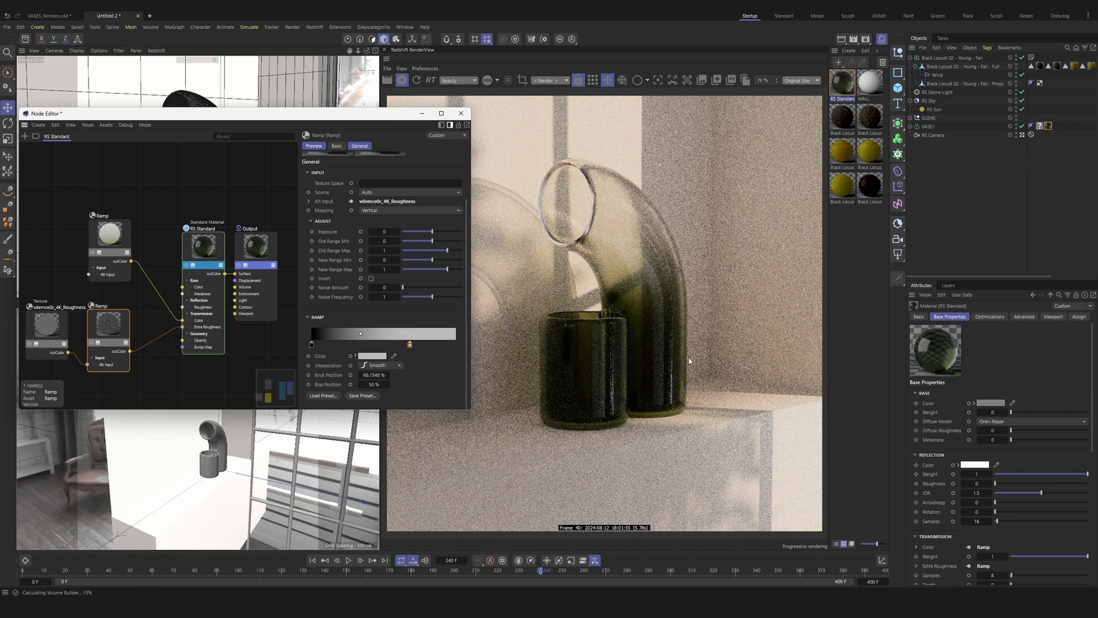
{"action": "left_click", "coordinate": [461, 114]}
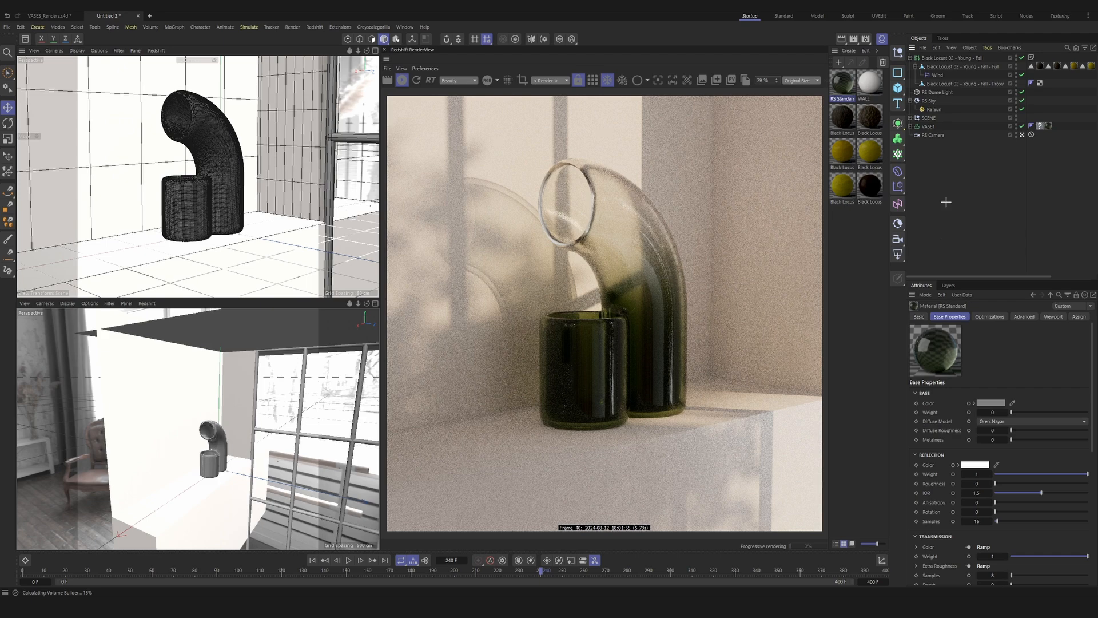
Step: Add a Redshift Object tag to VASE1, override its visibility settings and make it cast caustic photons
{"action": "left_click", "coordinate": [910, 58]}
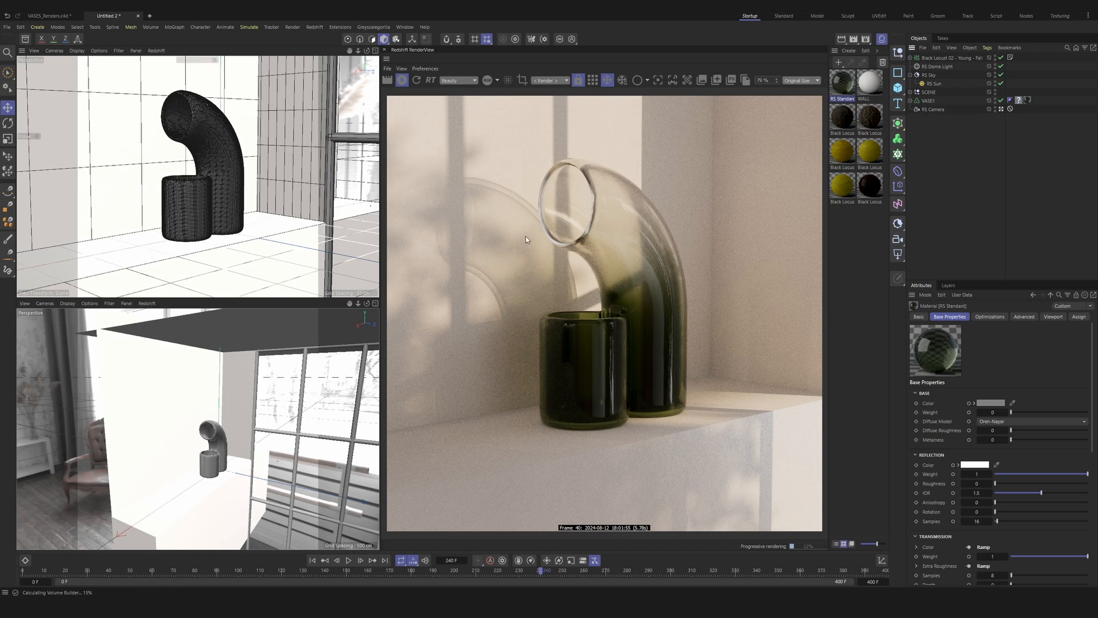
{"action": "left_click", "coordinate": [928, 101]}
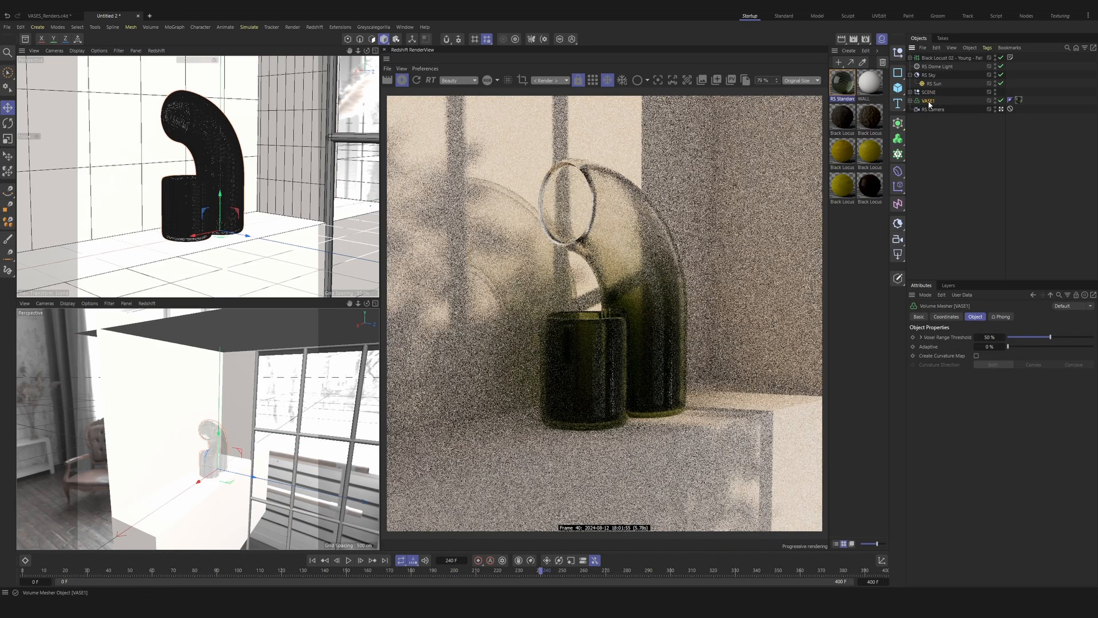
{"action": "right_click", "coordinate": [929, 104]}
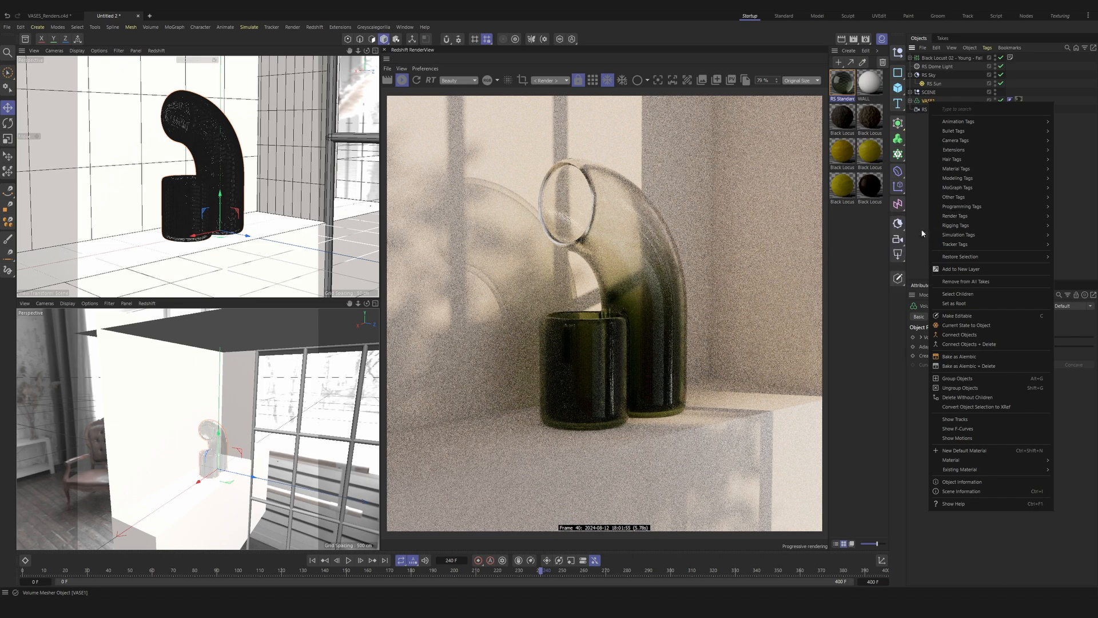
{"action": "mouse_move", "coordinate": [946, 216]}
{"action": "left_click", "coordinate": [910, 249]}
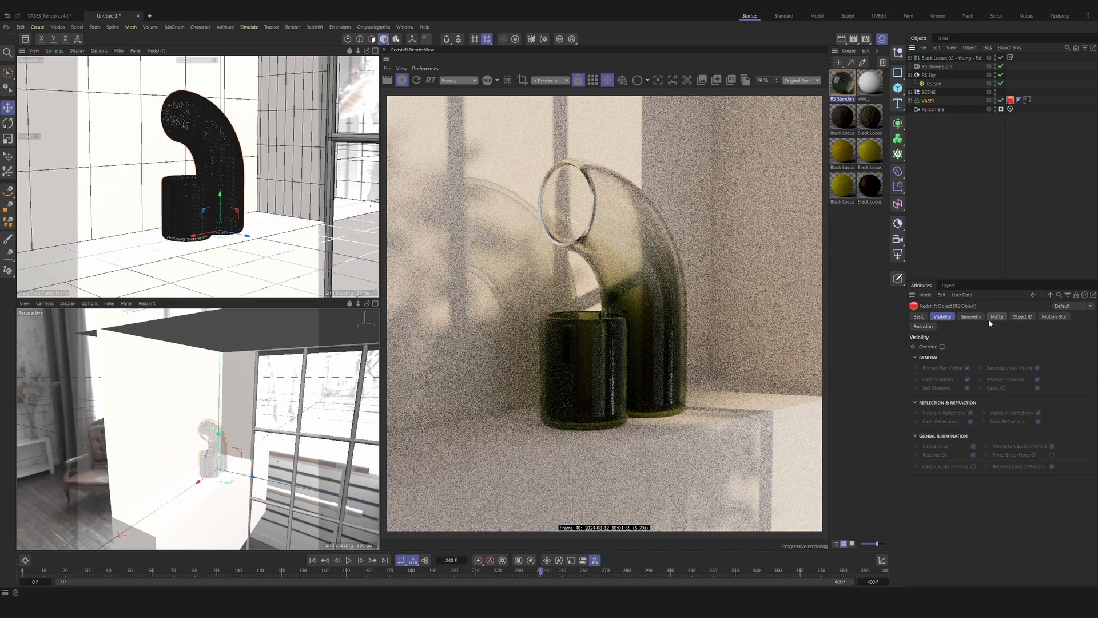
{"action": "left_click", "coordinate": [941, 347]}
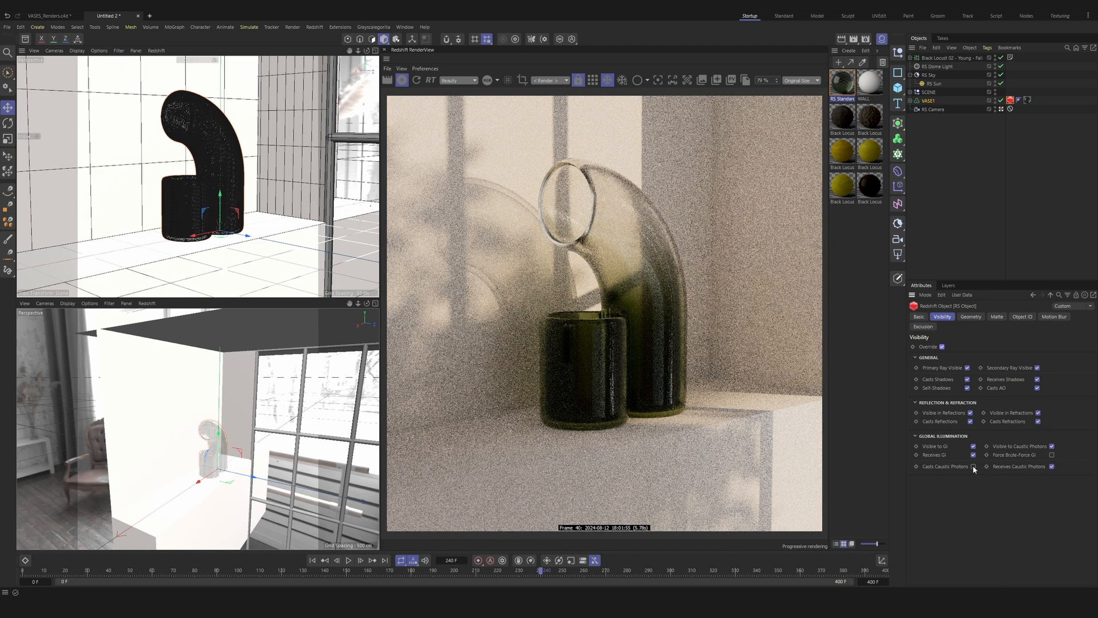
{"action": "left_click", "coordinate": [974, 466]}
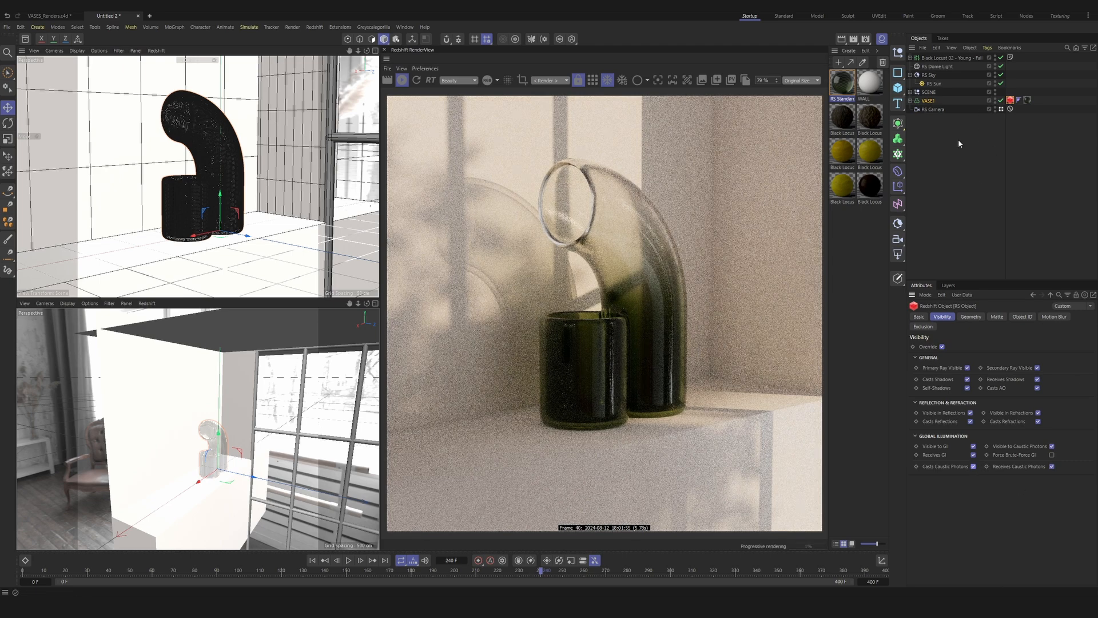
Step: Enable caustic photons on the RS Sun light and adjust its photon count
{"action": "left_click", "coordinate": [932, 84]}
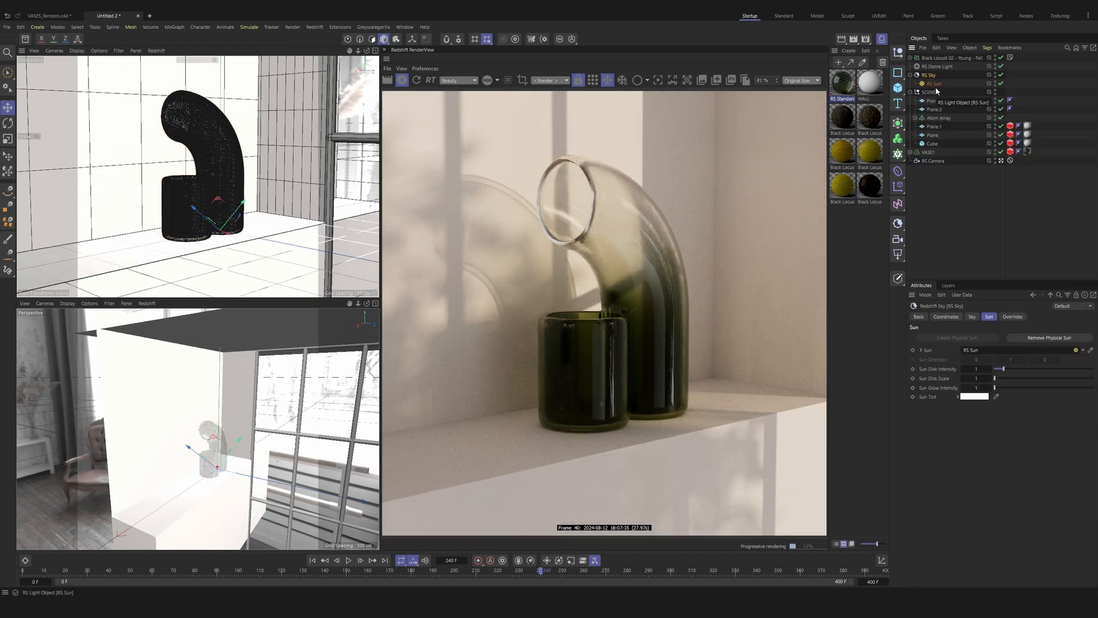
{"action": "left_click", "coordinate": [934, 83]}
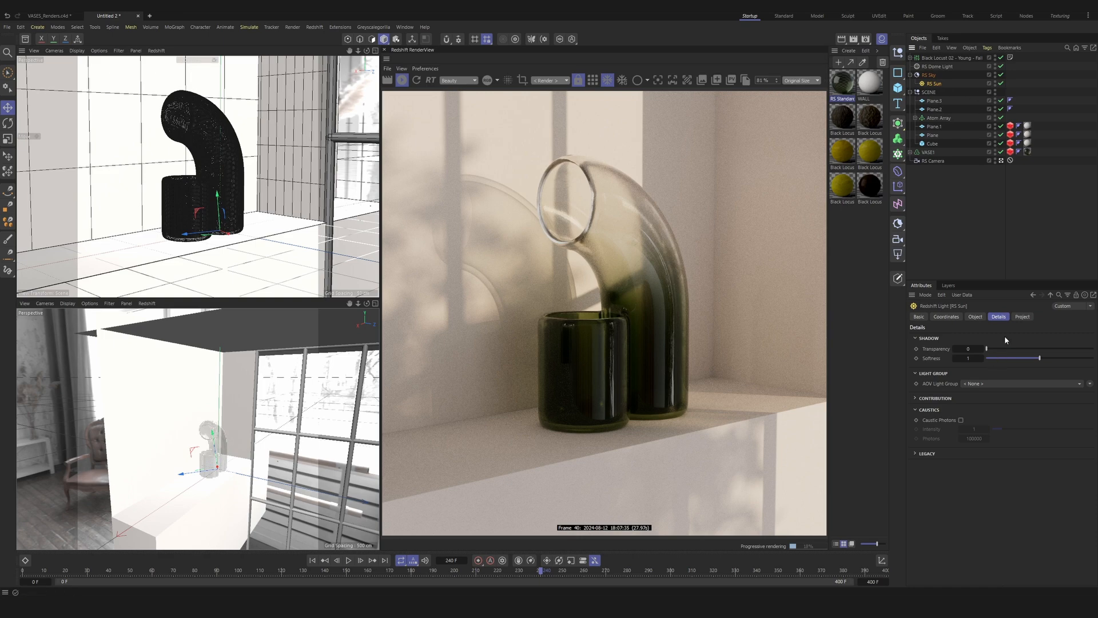
{"action": "left_click", "coordinate": [961, 419]}
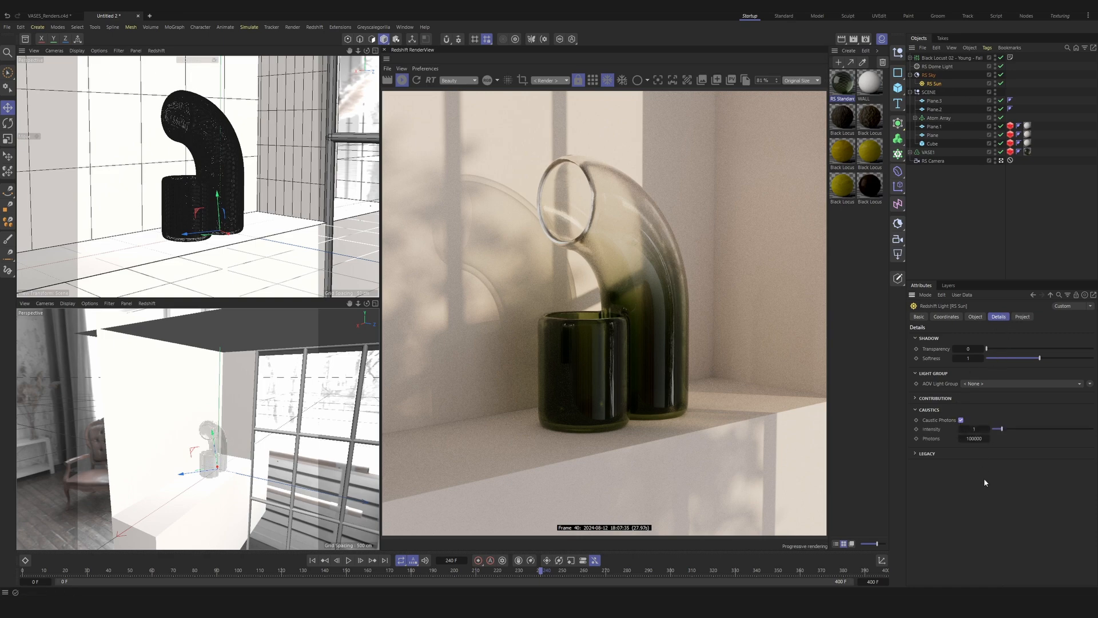
{"action": "left_click", "coordinate": [971, 438]}
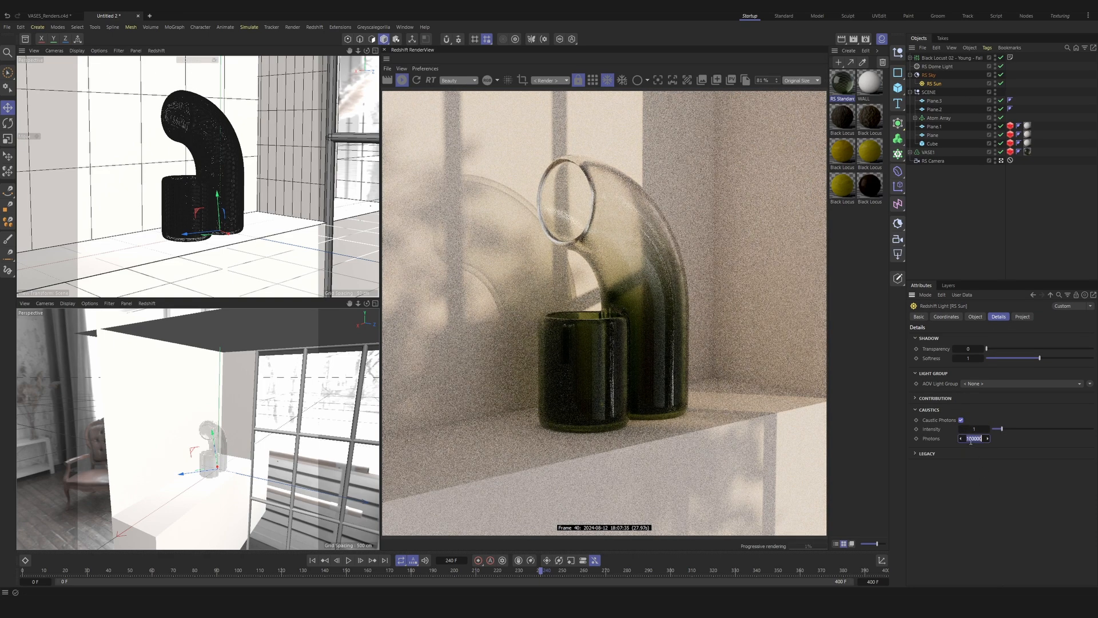
{"action": "key", "text": "Return"}
{"action": "type", "text": "0"}
{"action": "key", "text": "Return"}
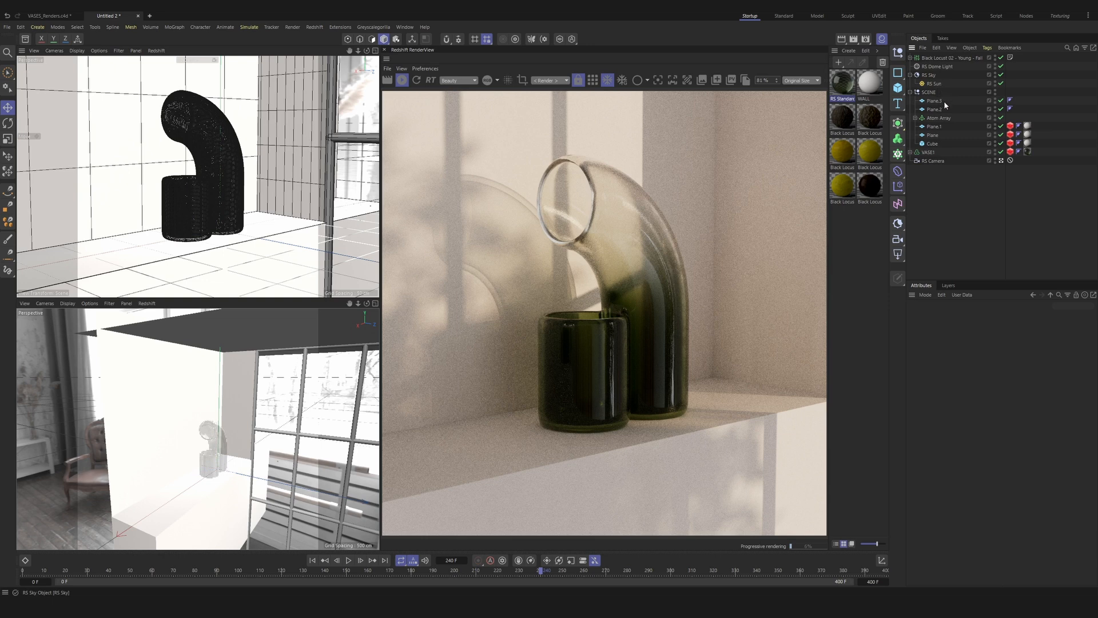
Step: Enable the fillet on the Cube in SCENE and set its radius to 0.2 cm
{"action": "left_click", "coordinate": [932, 144]}
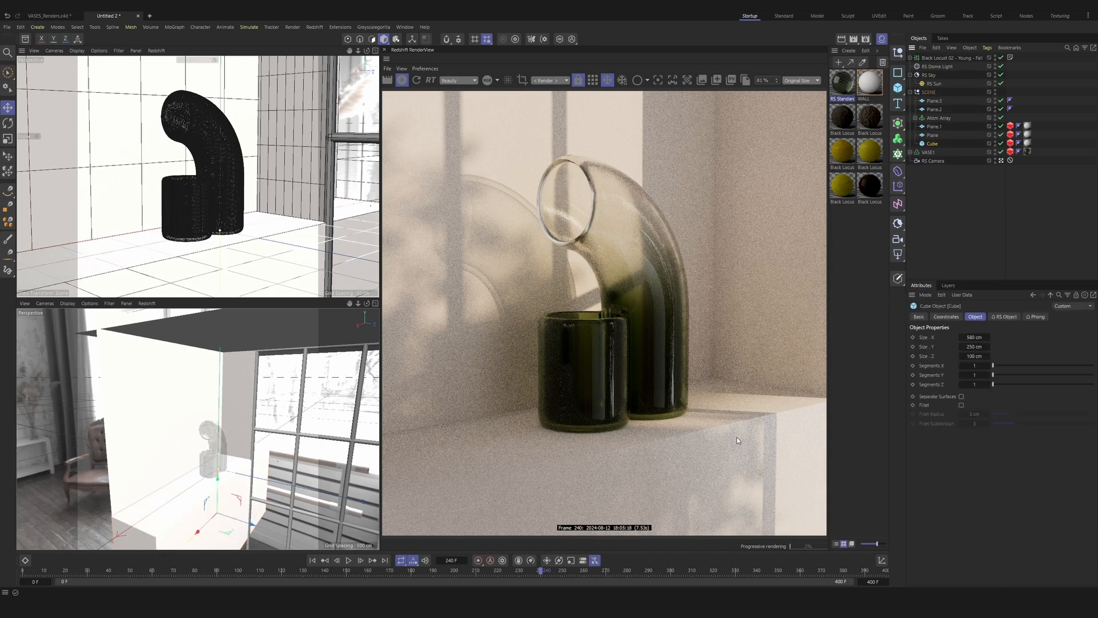
{"action": "left_click", "coordinate": [960, 405]}
{"action": "double_click", "coordinate": [976, 415]}
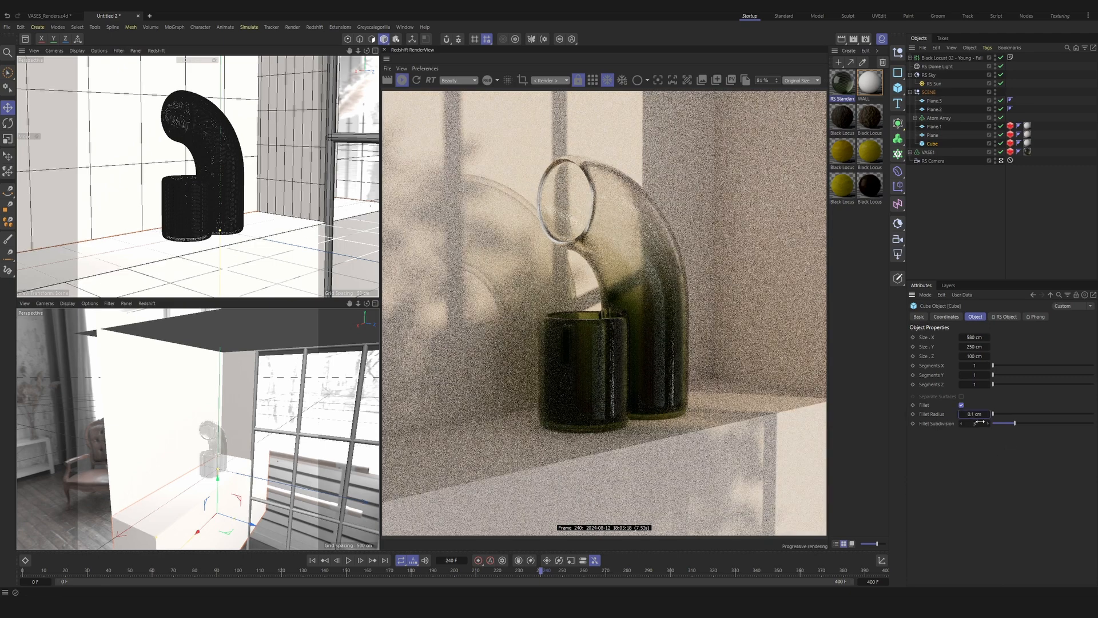
{"action": "type", "text": "0.1"}
{"action": "key", "text": "Tab"}
{"action": "key", "text": "shift+Tab"}
{"action": "type", "text": "0.2"}
{"action": "key", "text": "Return"}
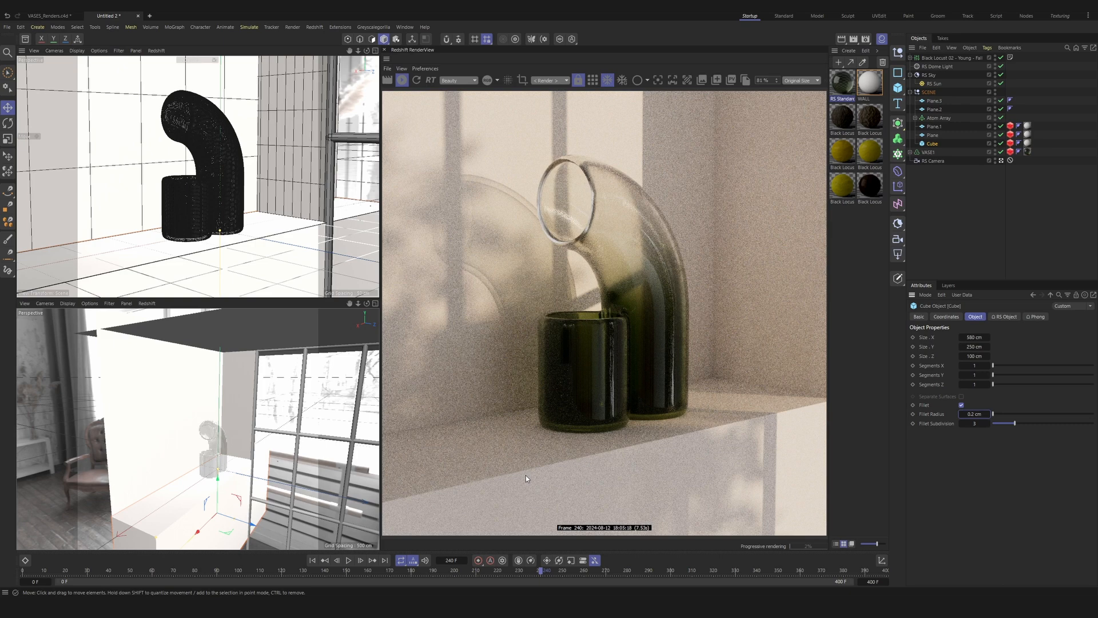
Step: Create a Redshift portal light and position it over the window frame opening
{"action": "left_click", "coordinate": [949, 177]}
{"action": "left_click_drag", "start_coordinate": [897, 254], "coordinate": [933, 370]}
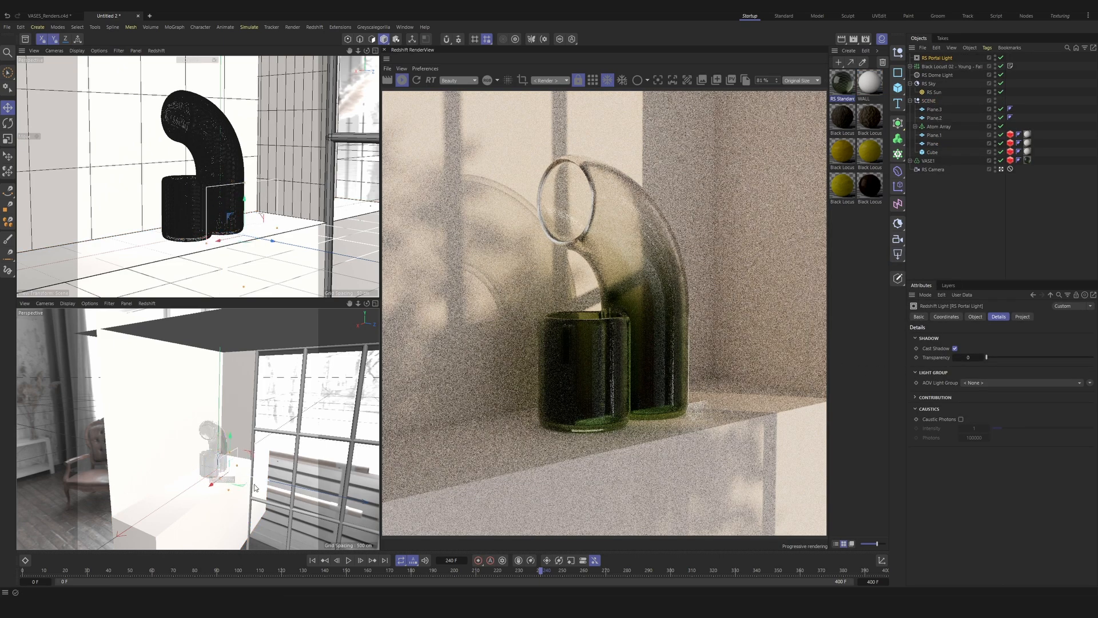
{"action": "left_click_drag", "start_coordinate": [236, 473], "coordinate": [97, 409]}
{"action": "key", "text": "r"}
{"action": "key", "text": "e"}
{"action": "middle_click_drag", "start_coordinate": [97, 408], "coordinate": [206, 375], "text": "alt"}
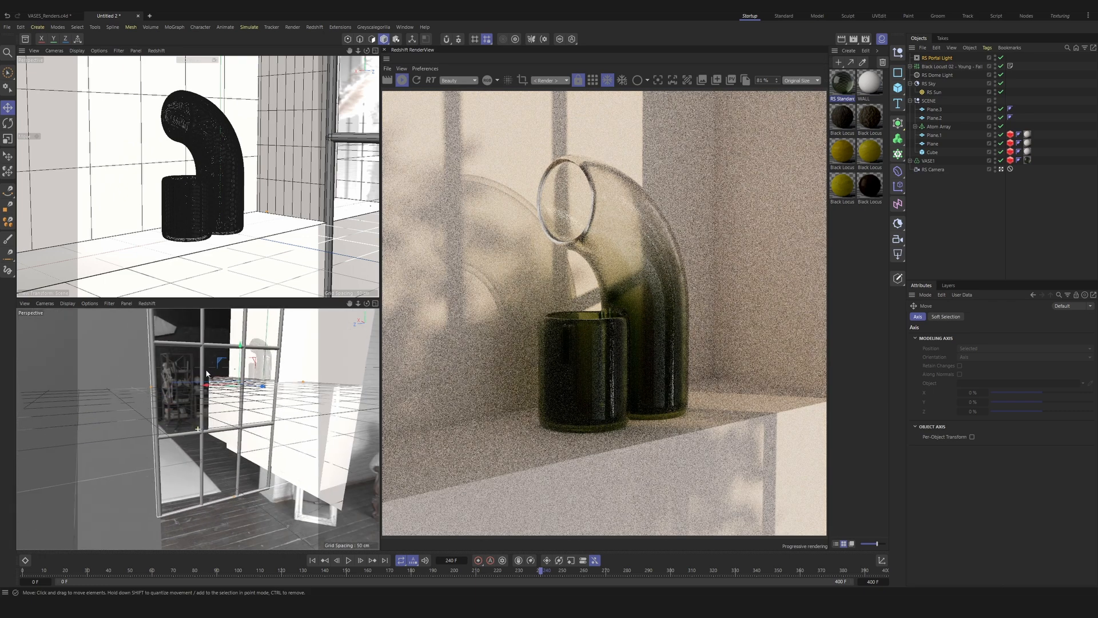
{"action": "left_click_drag", "start_coordinate": [206, 375], "coordinate": [213, 403], "text": "alt"}
{"action": "left_click_drag", "start_coordinate": [213, 402], "coordinate": [258, 403], "text": "alt"}
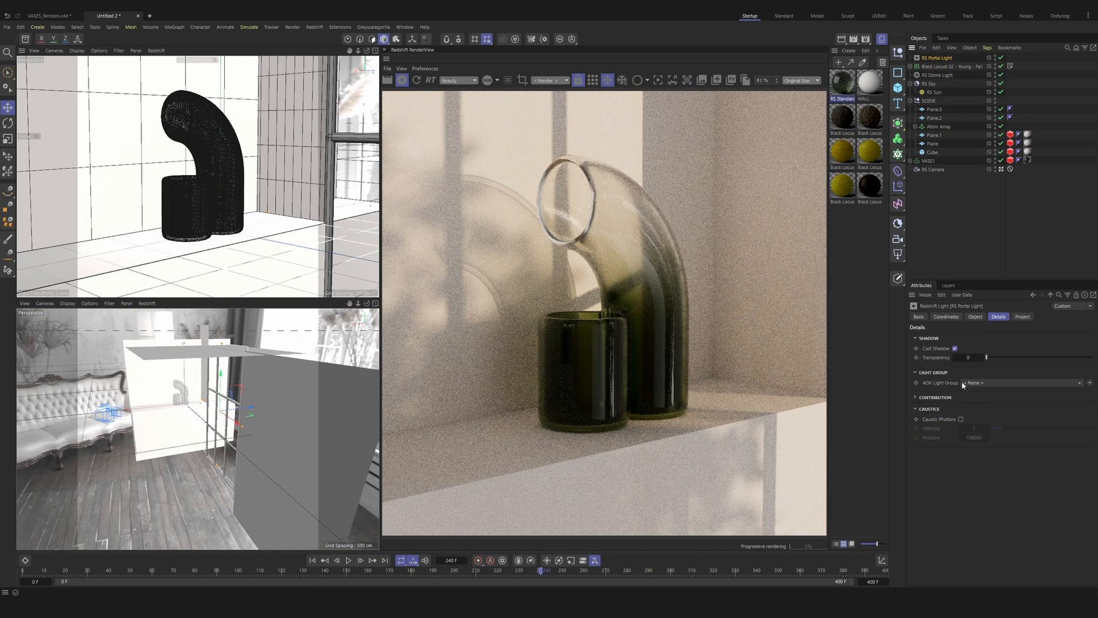
Step: Enable caustic photons on the portal light and rotate it at the window to face the room
{"action": "left_click", "coordinate": [961, 419]}
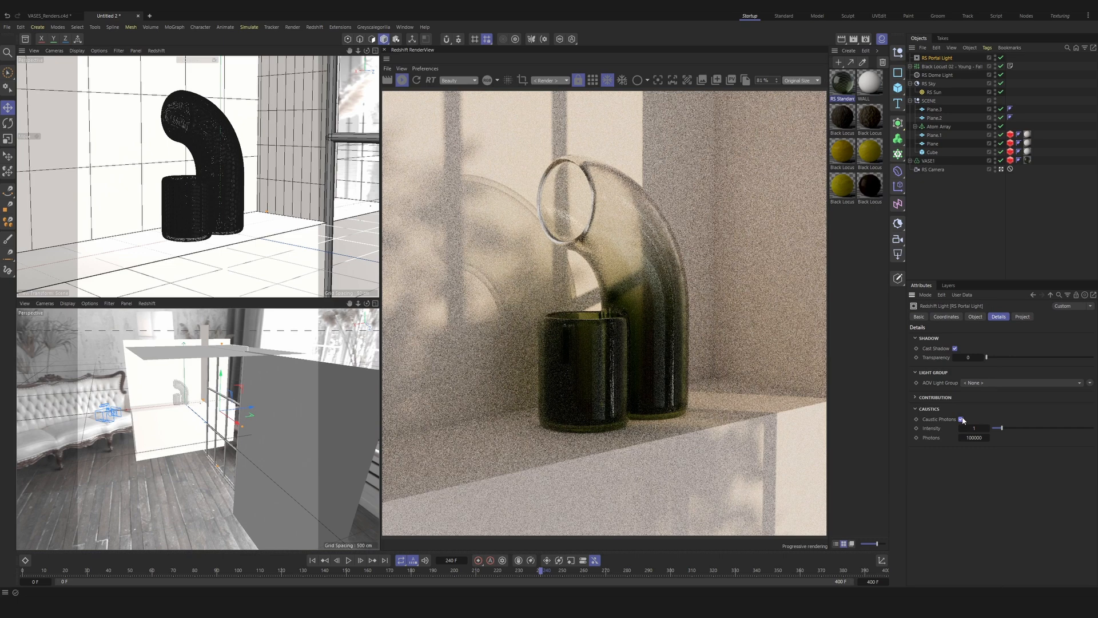
{"action": "left_click", "coordinate": [976, 317]}
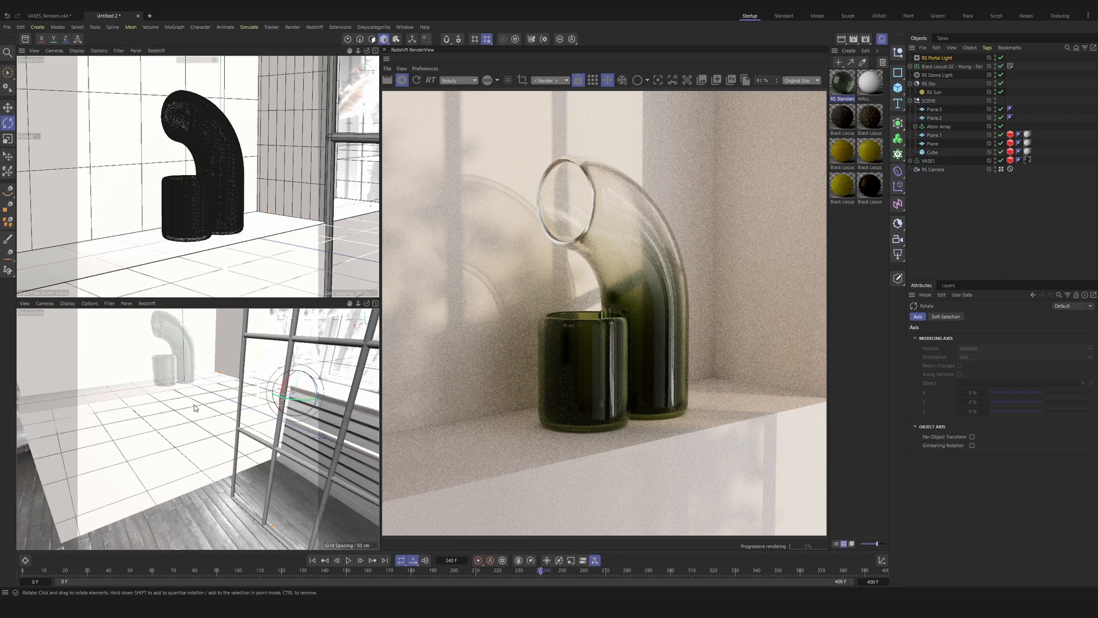
{"action": "key", "text": "e"}
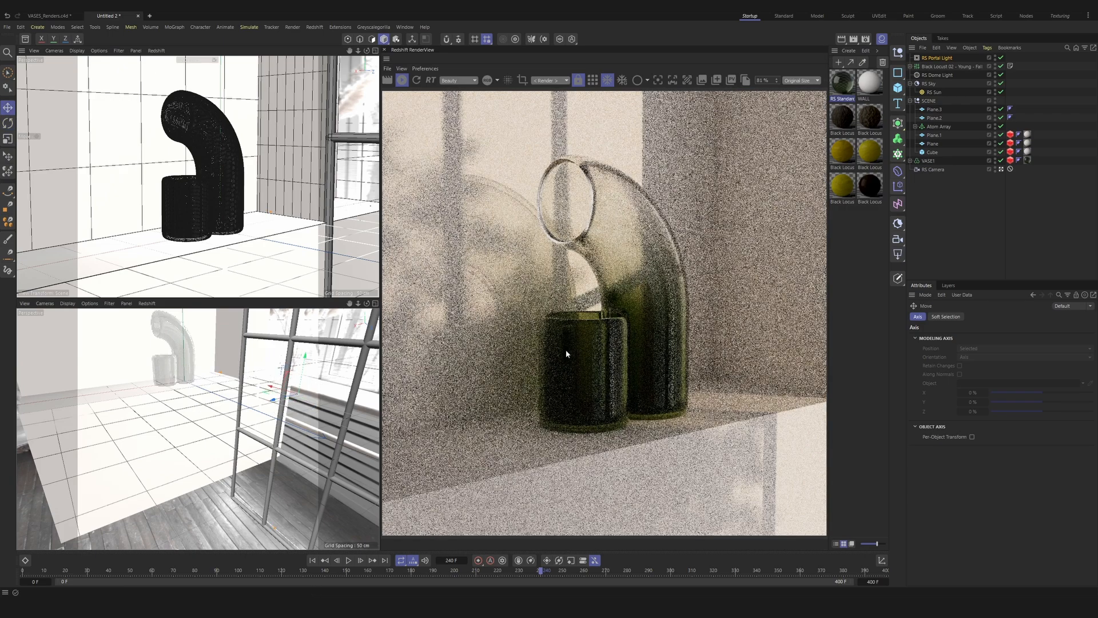
Step: Try portal light intensities of 0.5 and 2, and set the intensity back to 1
{"action": "left_click", "coordinate": [944, 57]}
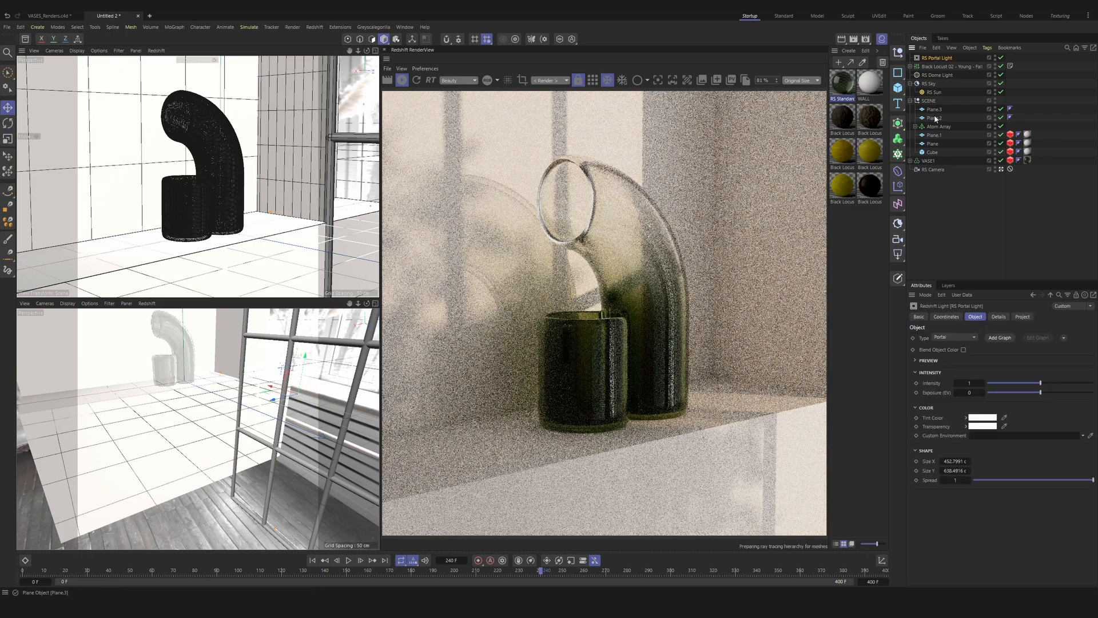
{"action": "double_click", "coordinate": [971, 383]}
{"action": "type", "text": "0.5"}
{"action": "key", "text": "Return"}
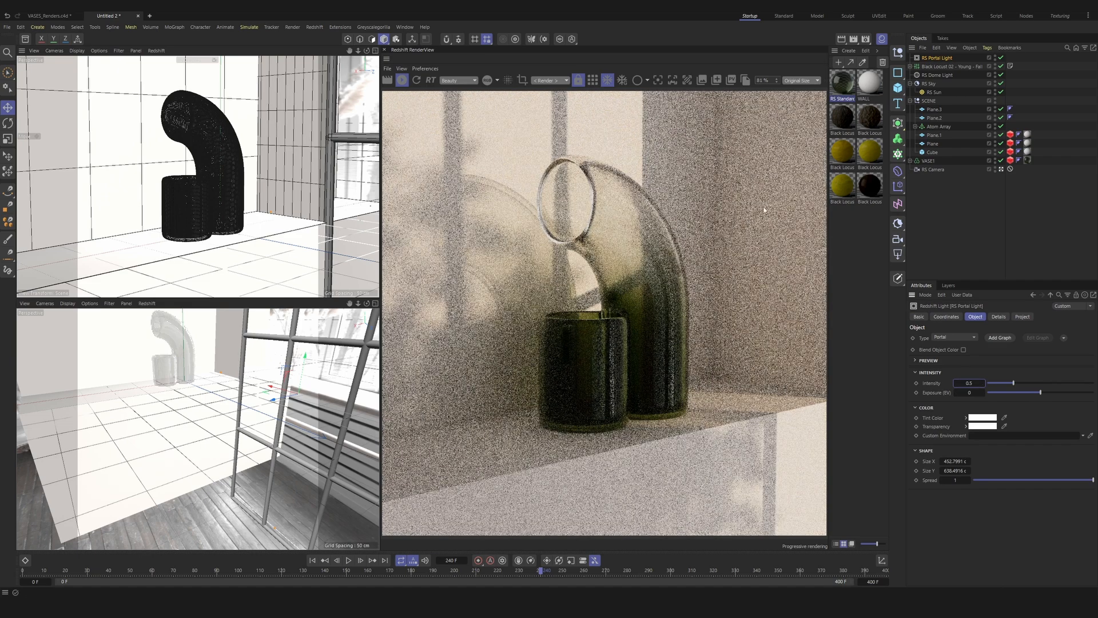
{"action": "double_click", "coordinate": [971, 383]}
{"action": "type", "text": "2"}
{"action": "key", "text": "Return"}
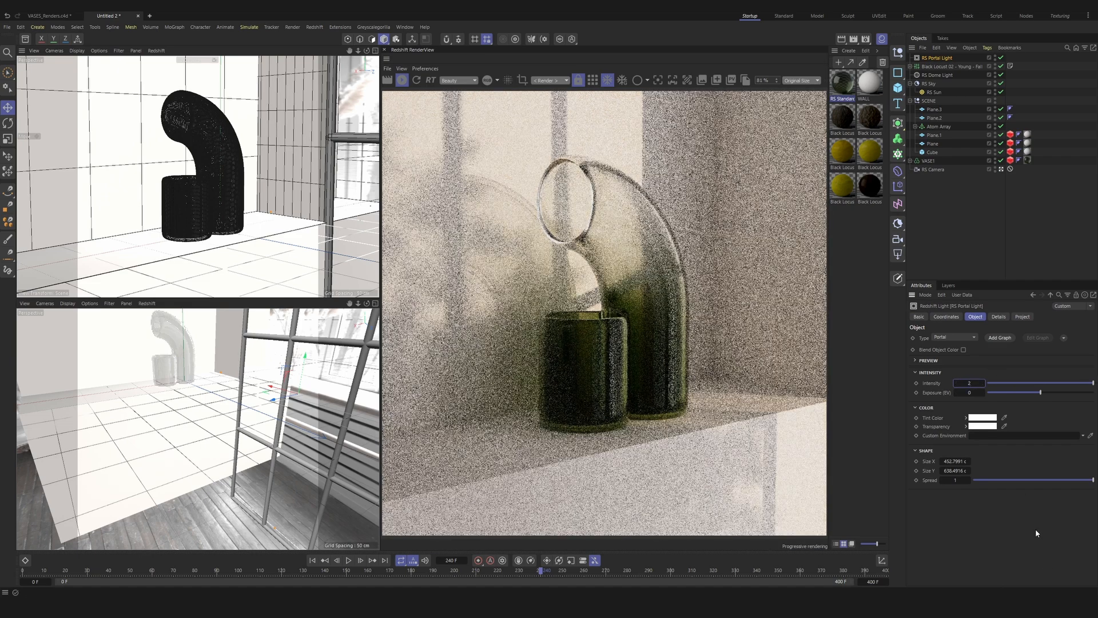
{"action": "double_click", "coordinate": [964, 381]}
{"action": "type", "text": "1"}
{"action": "key", "text": "Return"}
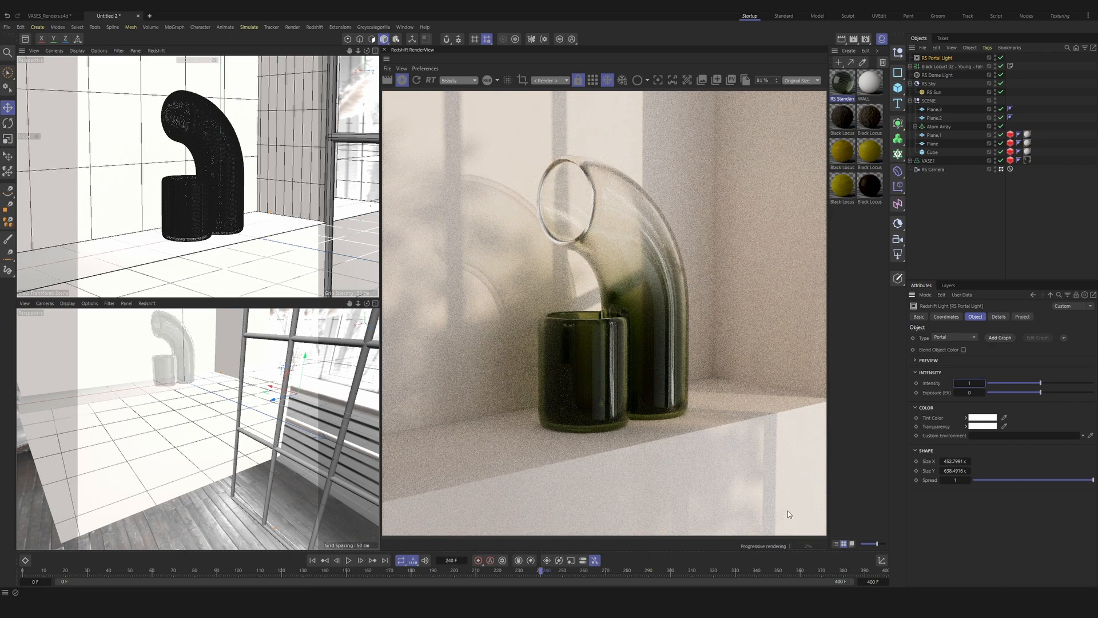
Step: Switch the render view from progressive to bucket rendering
{"action": "left_click", "coordinate": [596, 82]}
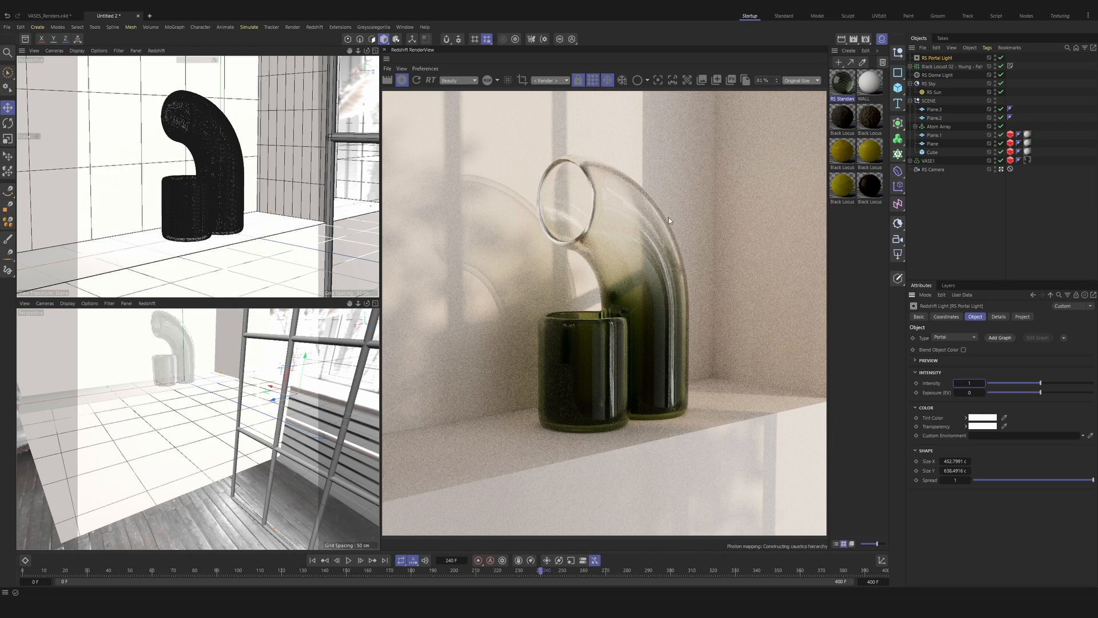